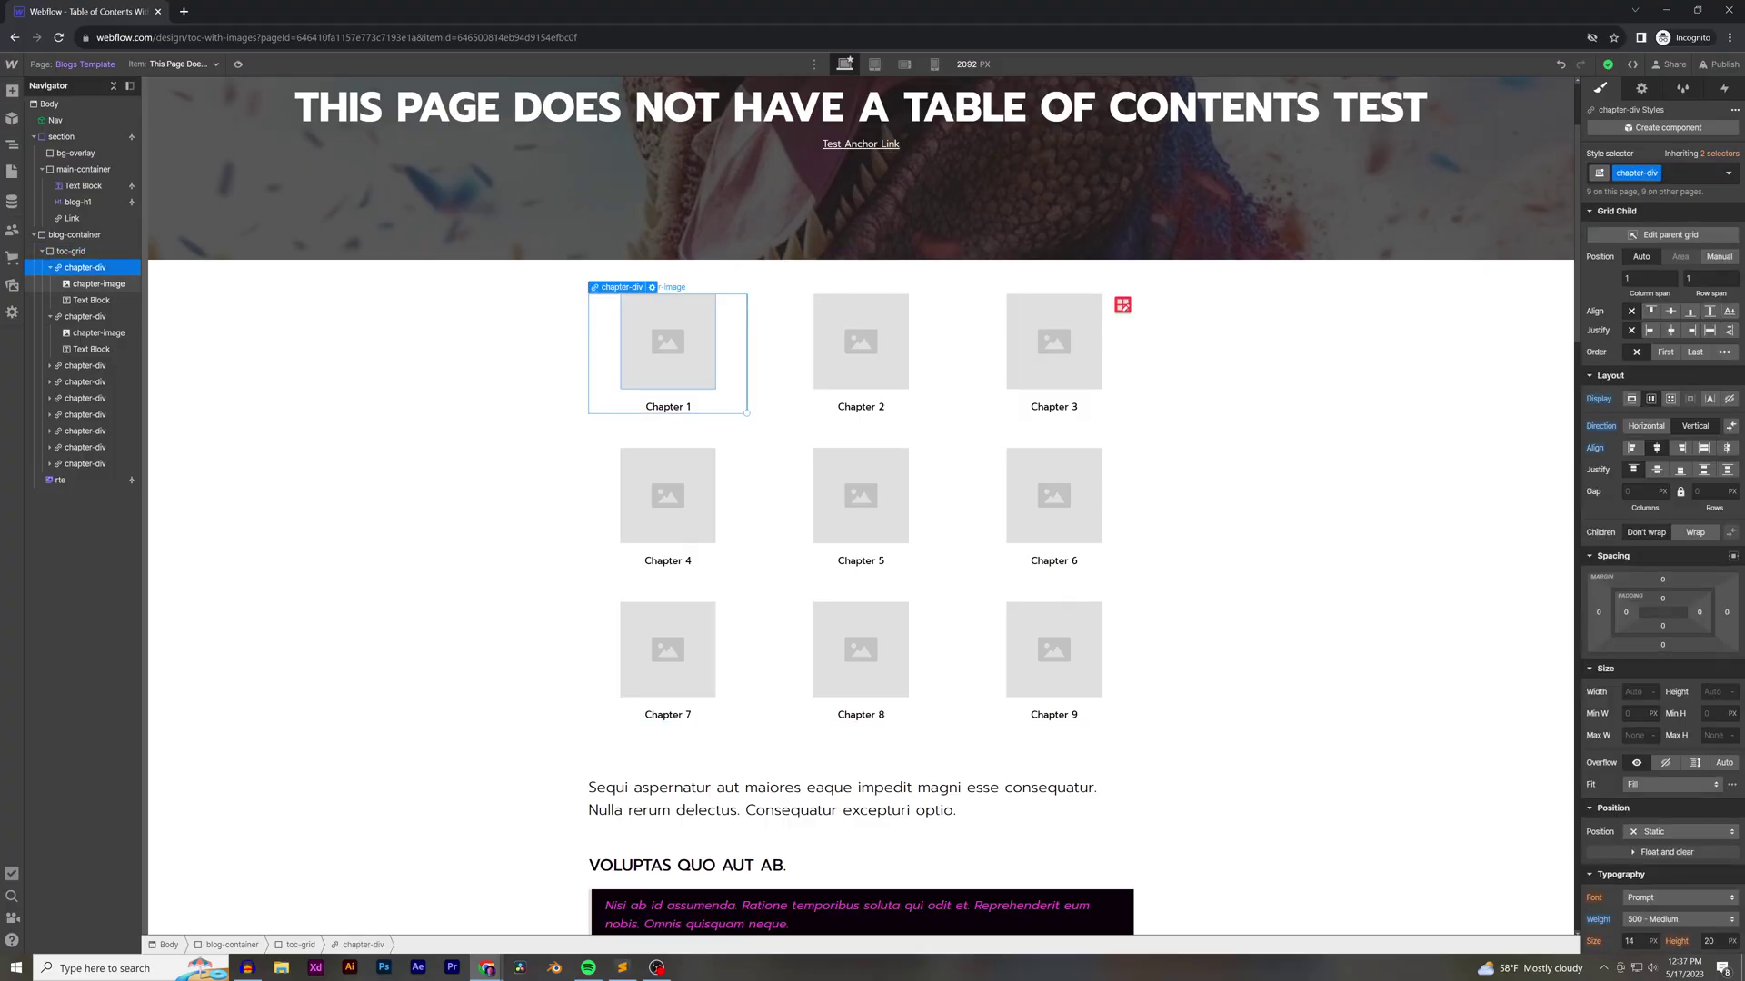
Examine the table-of-contents grid's chapter link blocks, images and labels, and the chapter sections in the blog text below
{"action": "double_click", "coordinate": [668, 341]}
{"action": "key", "text": "Escape"}
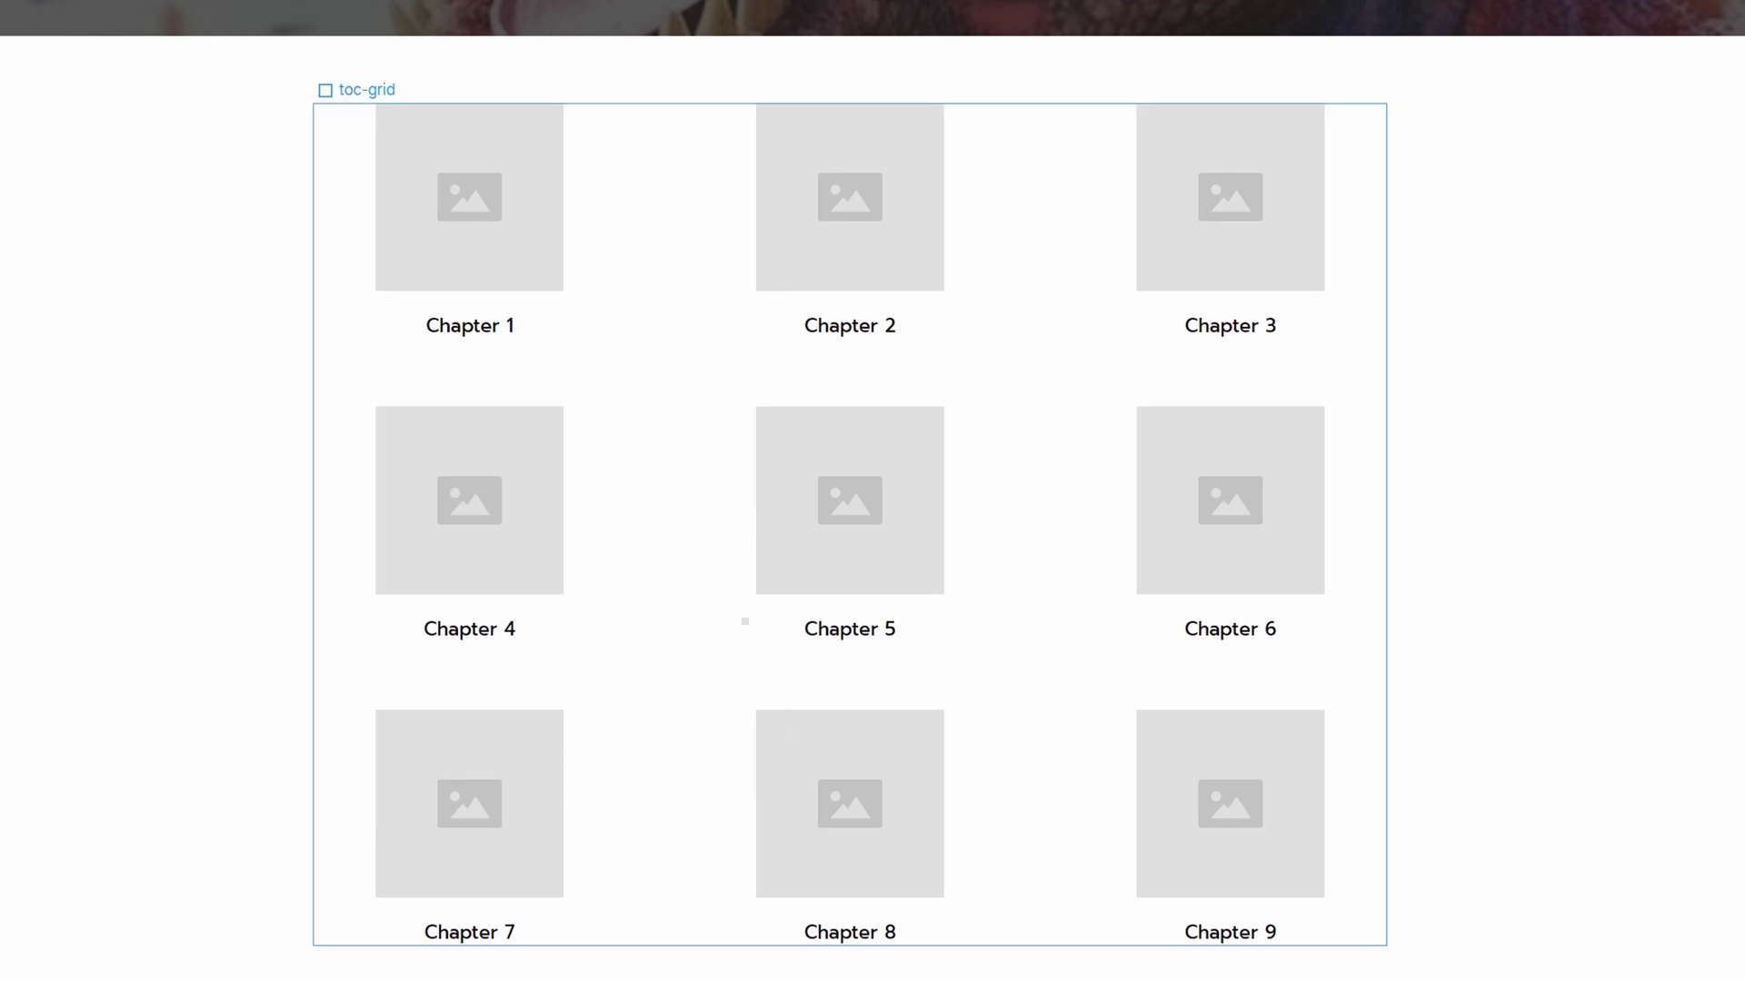
{"action": "left_click", "coordinate": [668, 406]}
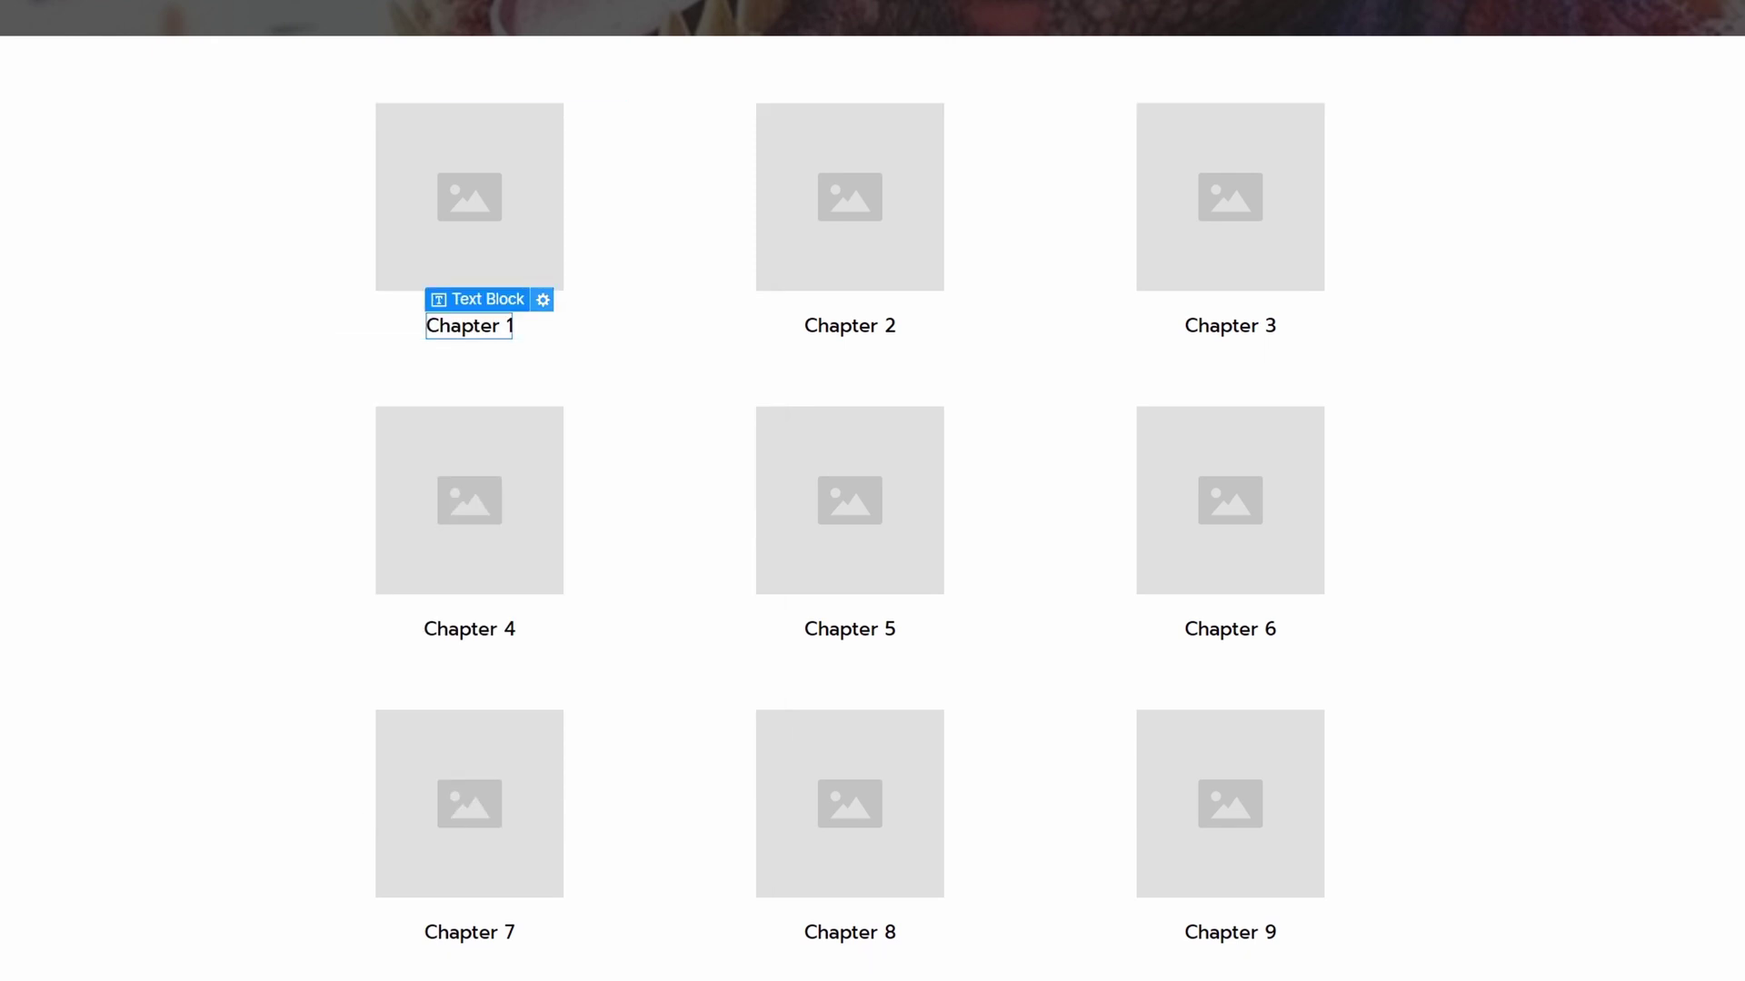
{"action": "left_click", "coordinate": [592, 272]}
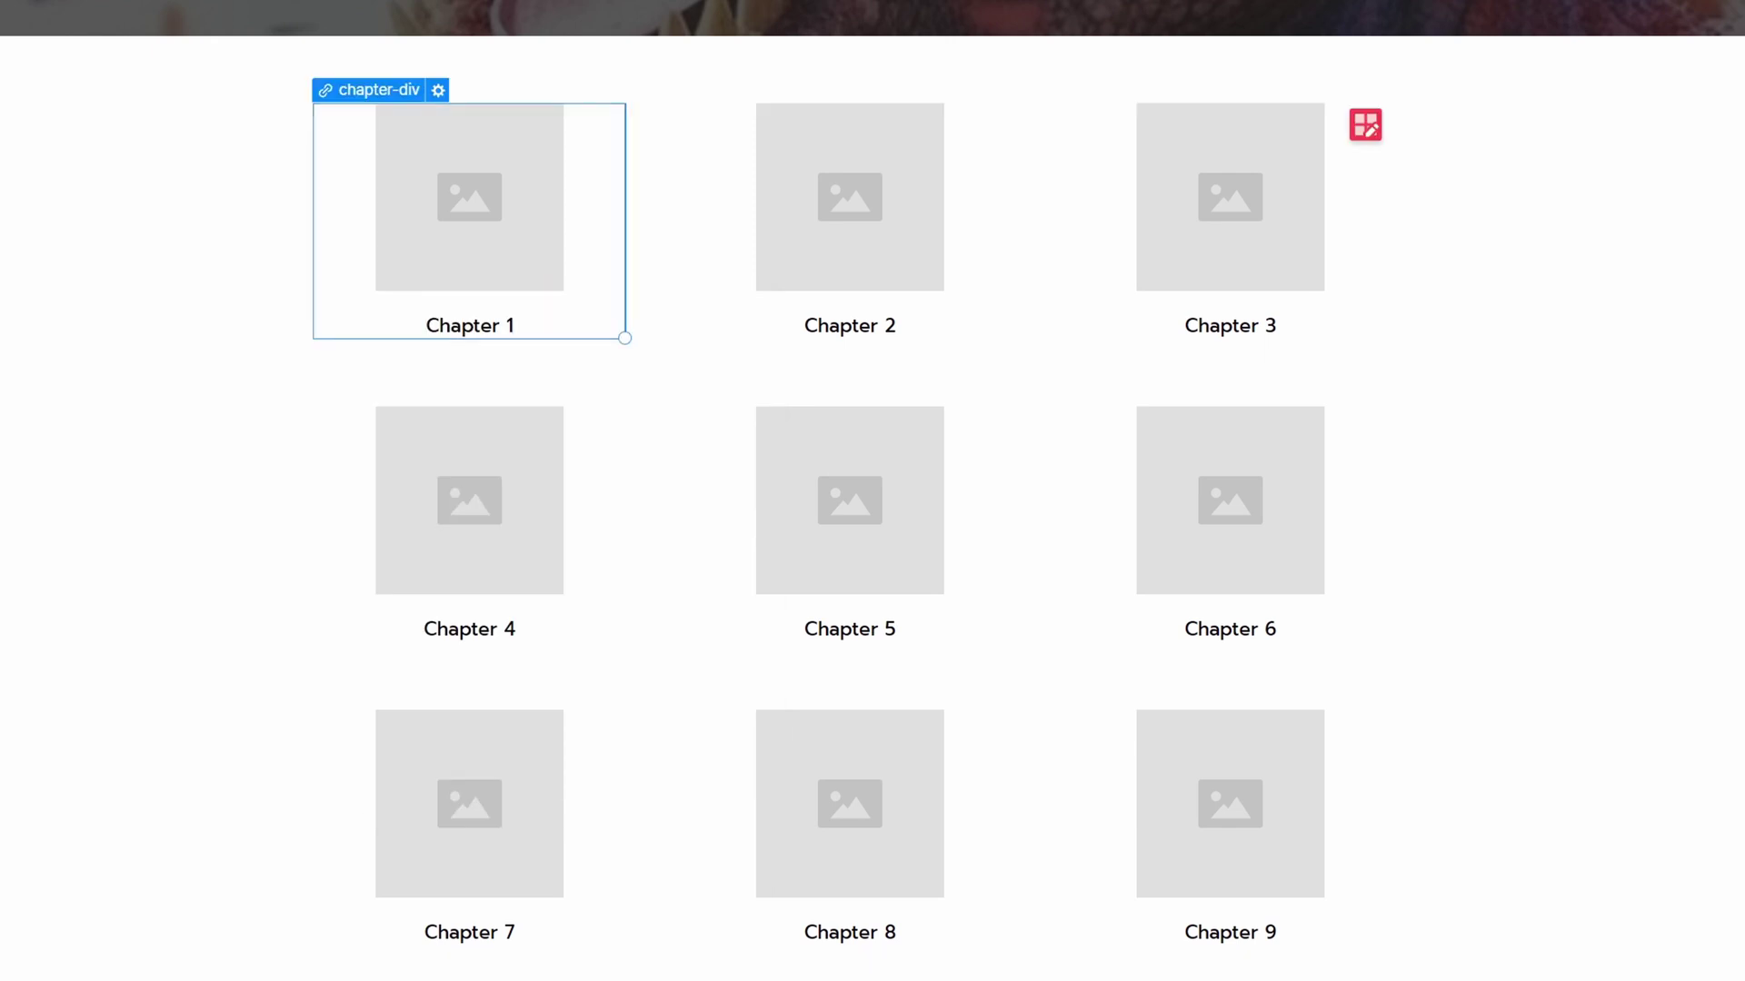
{"action": "key", "text": "Escape"}
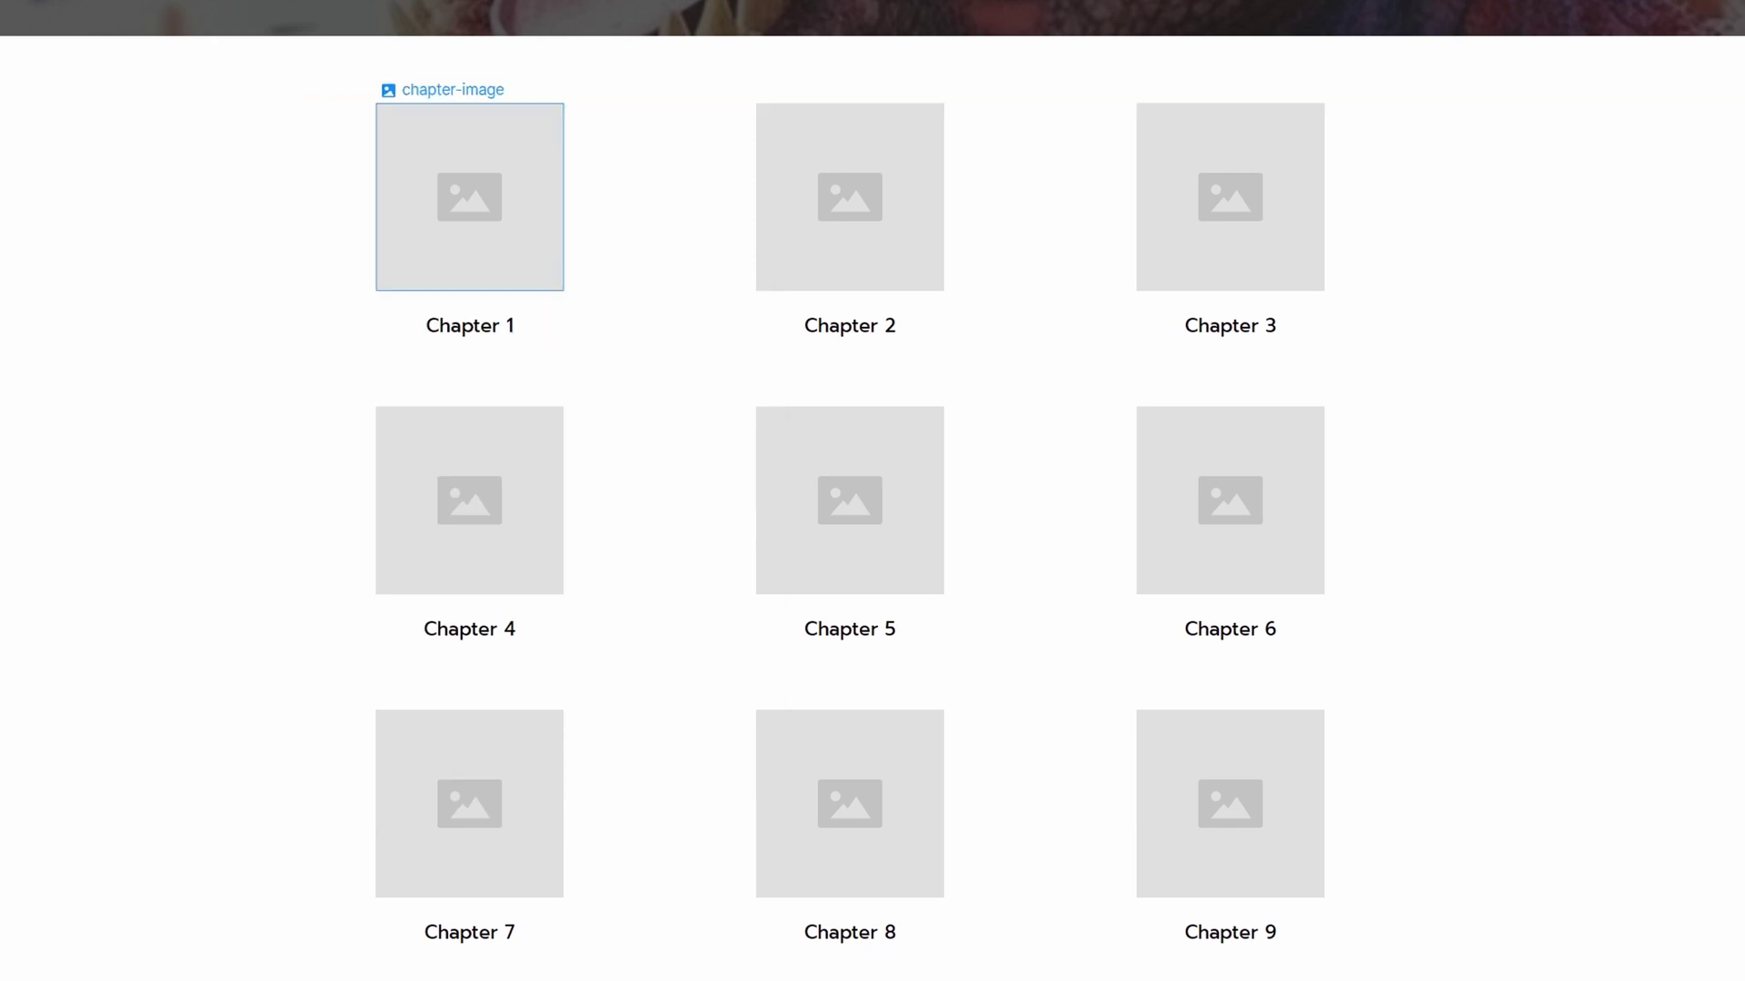
{"action": "left_click", "coordinate": [469, 196]}
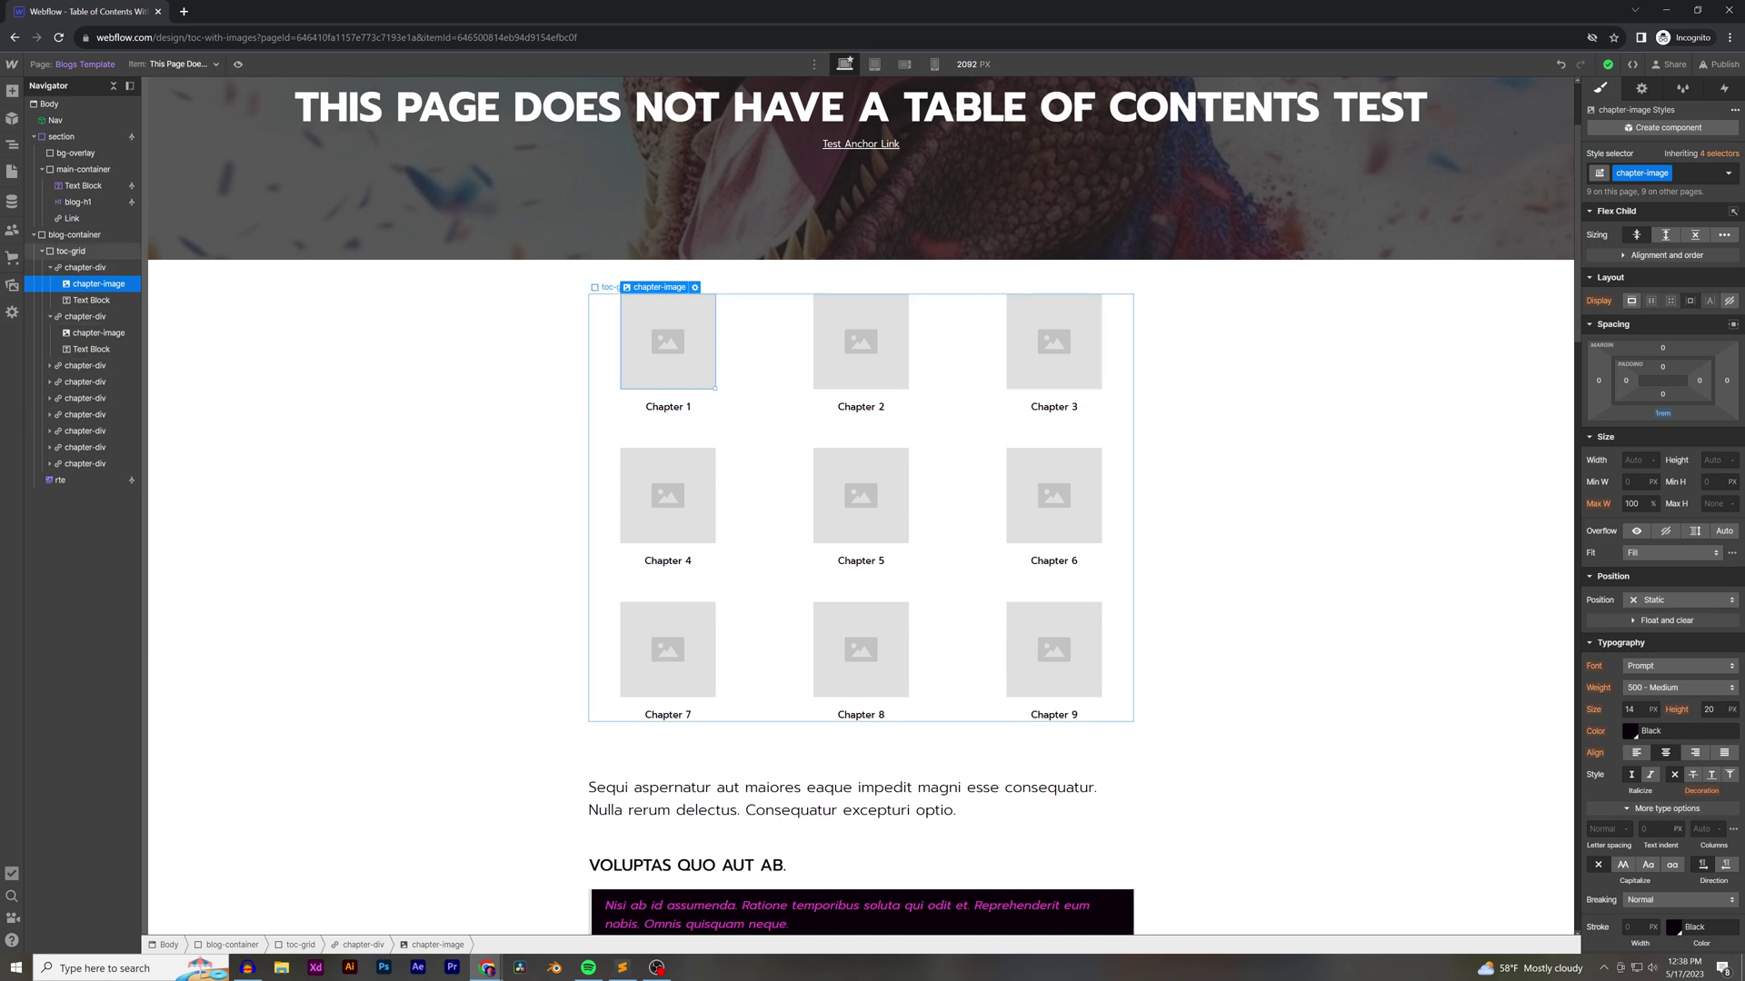
{"action": "left_click", "coordinate": [731, 355]}
{"action": "scroll", "coordinate": [860, 505], "scroll_direction": "down", "scroll_amount": 6}
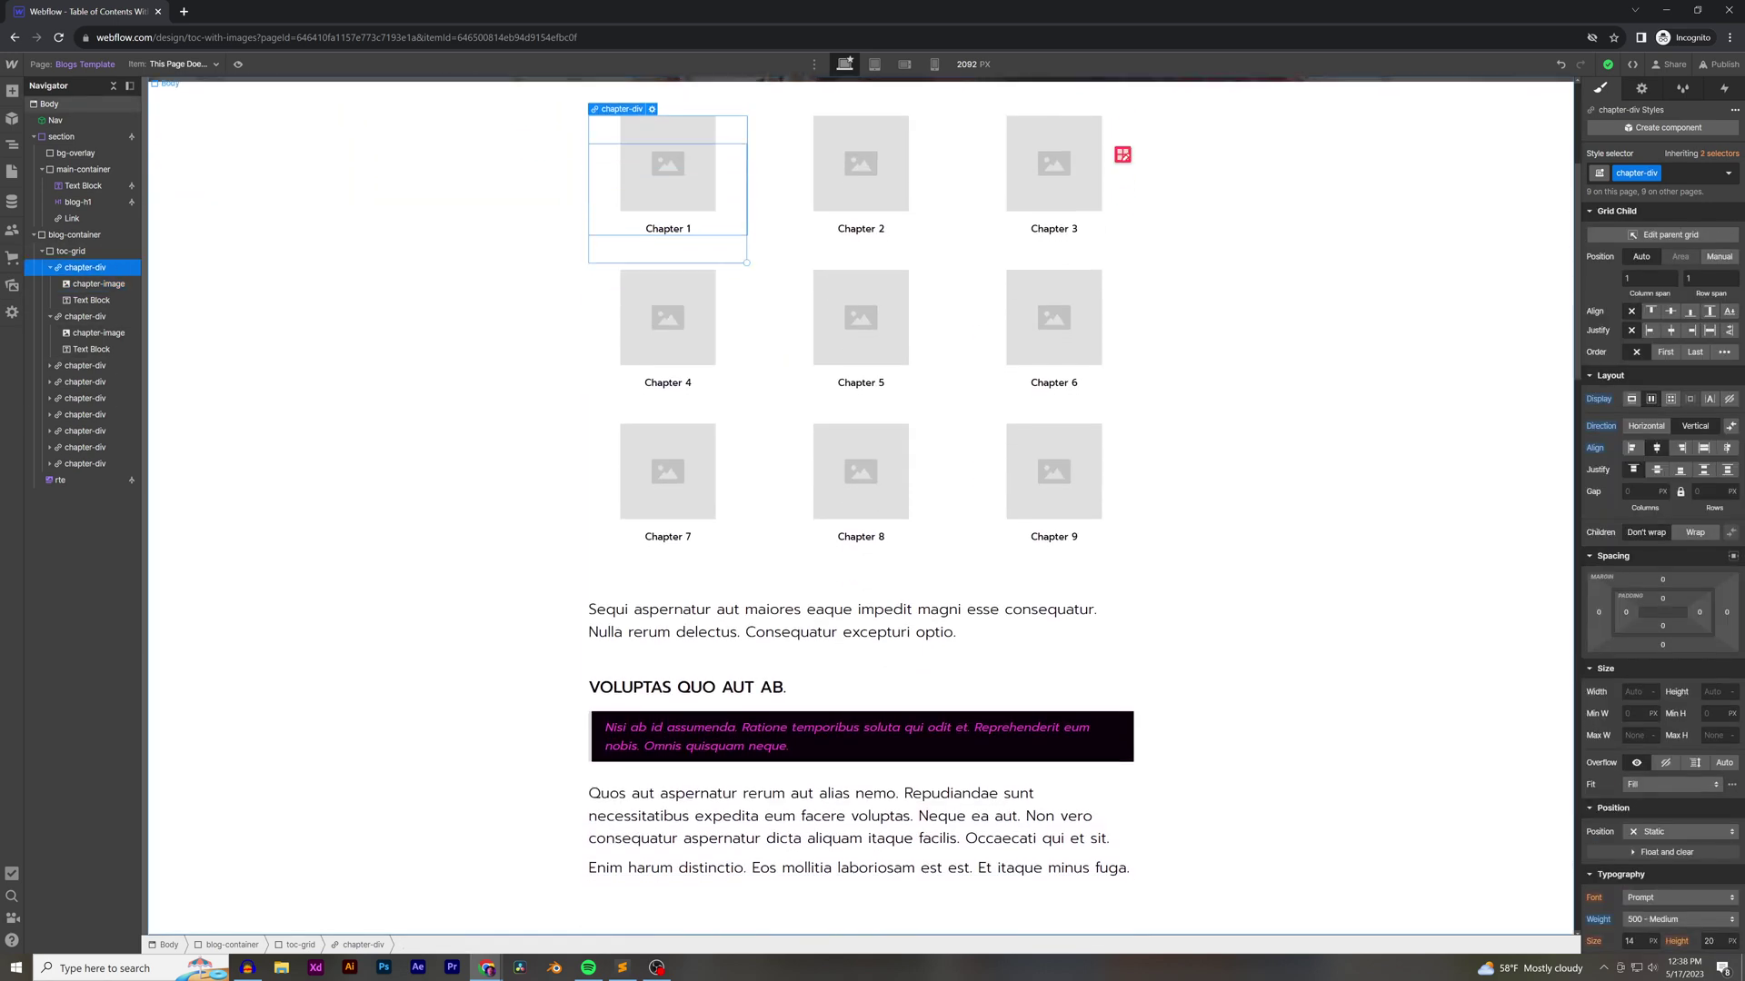
{"action": "scroll", "coordinate": [859, 506], "scroll_direction": "down", "scroll_amount": 4}
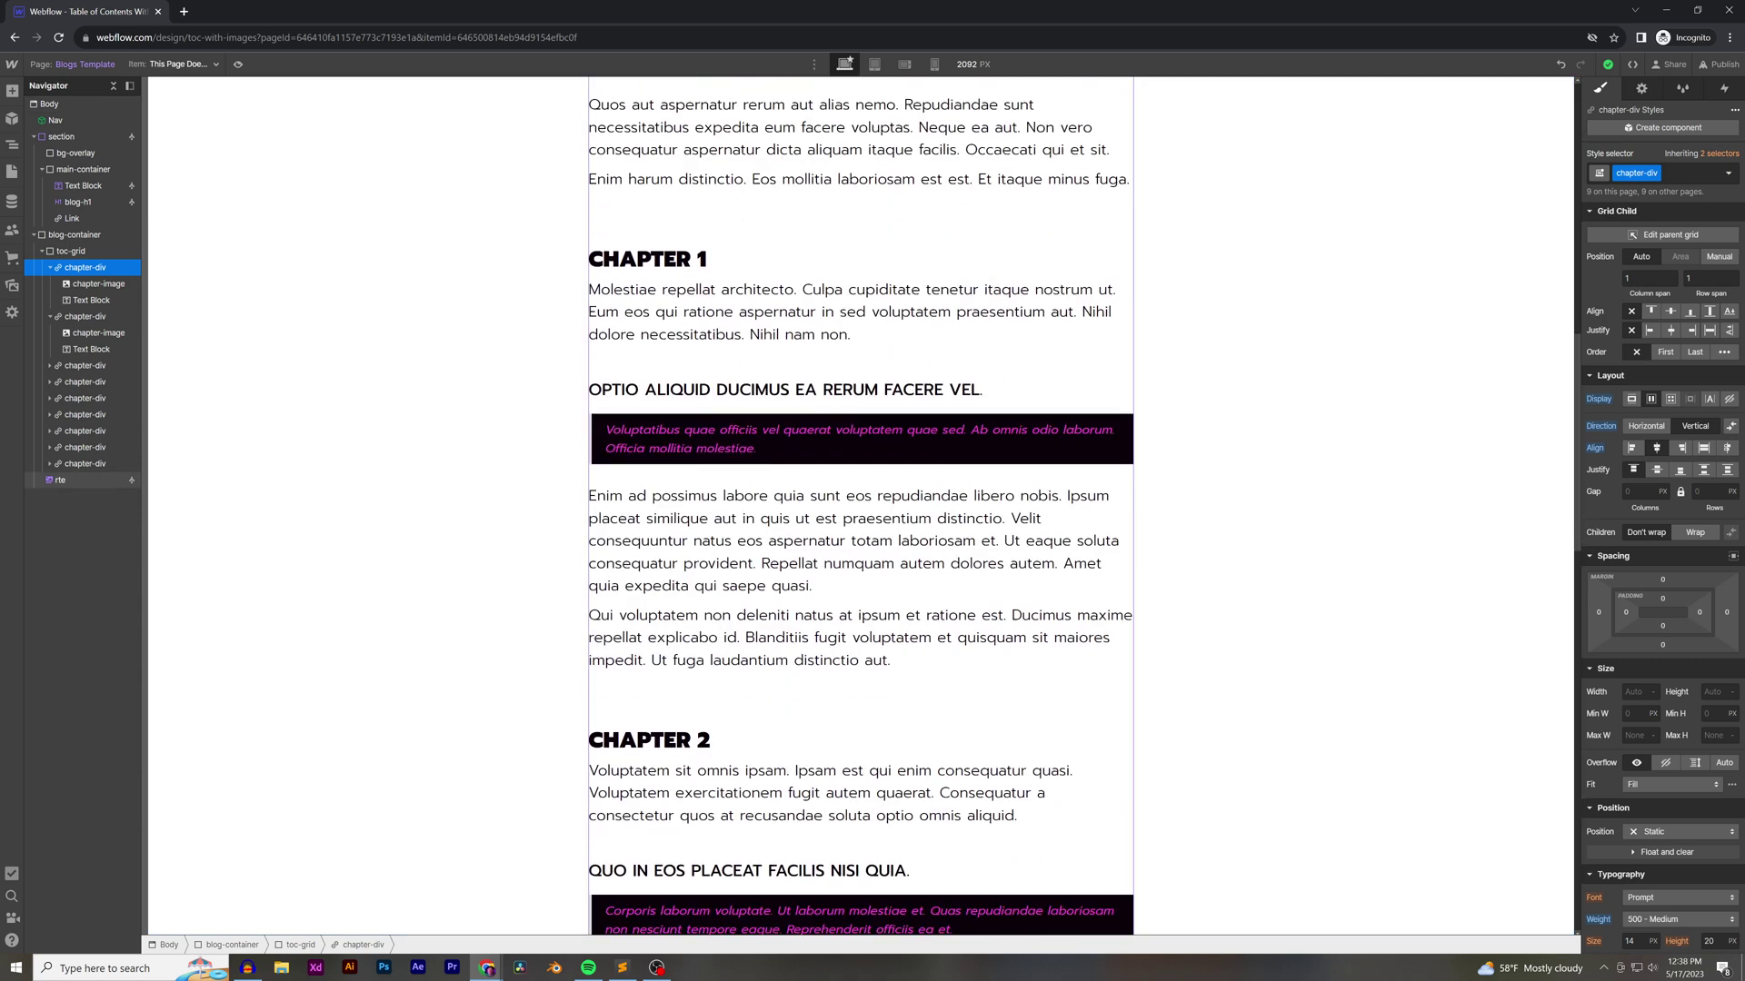
{"action": "scroll", "coordinate": [859, 506], "scroll_direction": "up", "scroll_amount": 7}
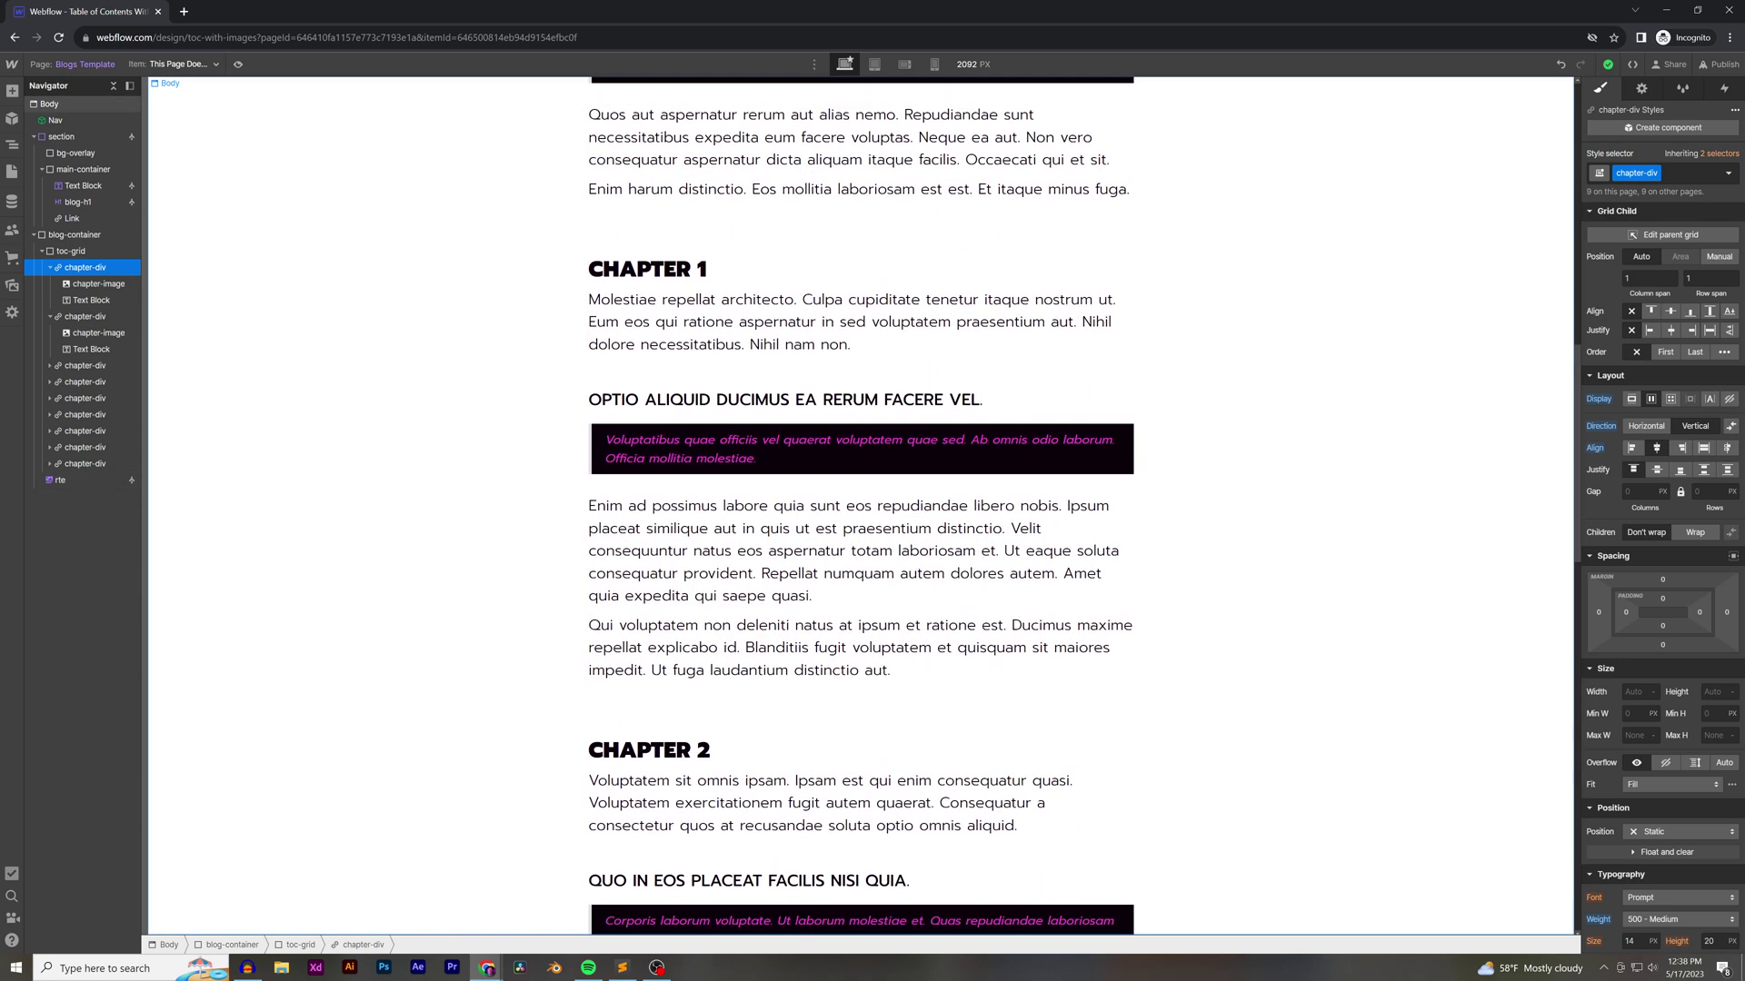
{"action": "scroll", "coordinate": [858, 506], "scroll_direction": "up", "scroll_amount": 2}
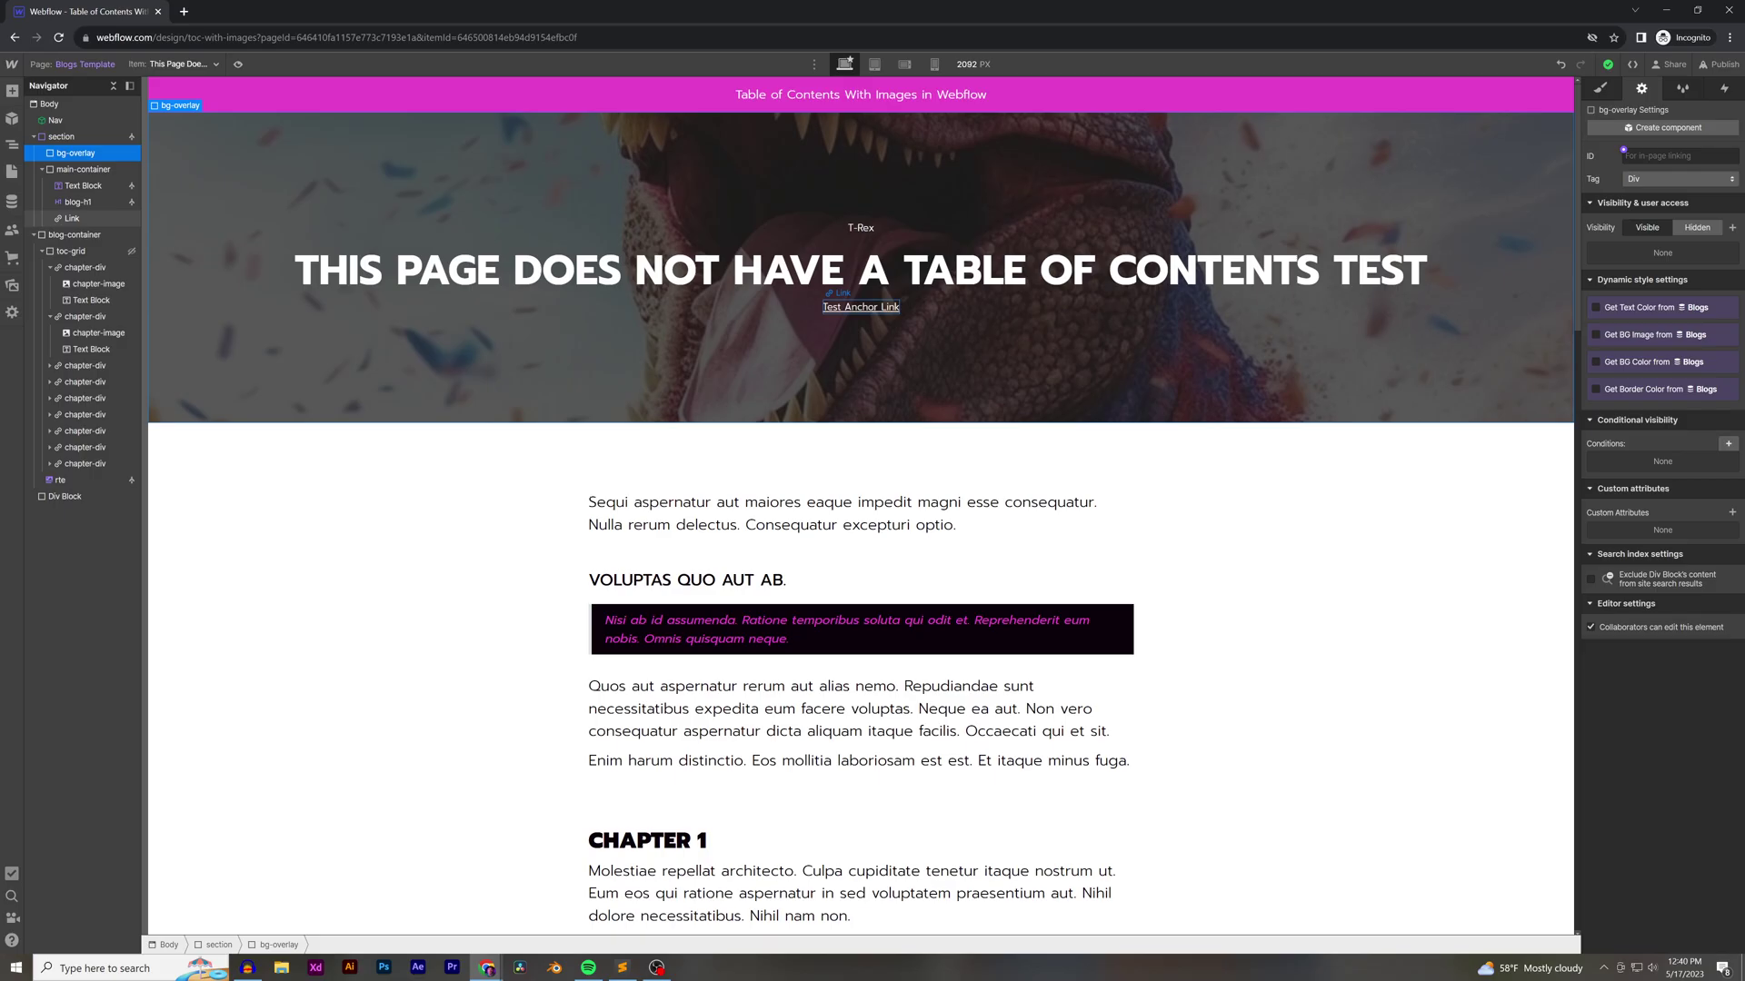
Set the URL of the Test Anchor Link in the hero section to #section-1
{"action": "left_click", "coordinate": [860, 307]}
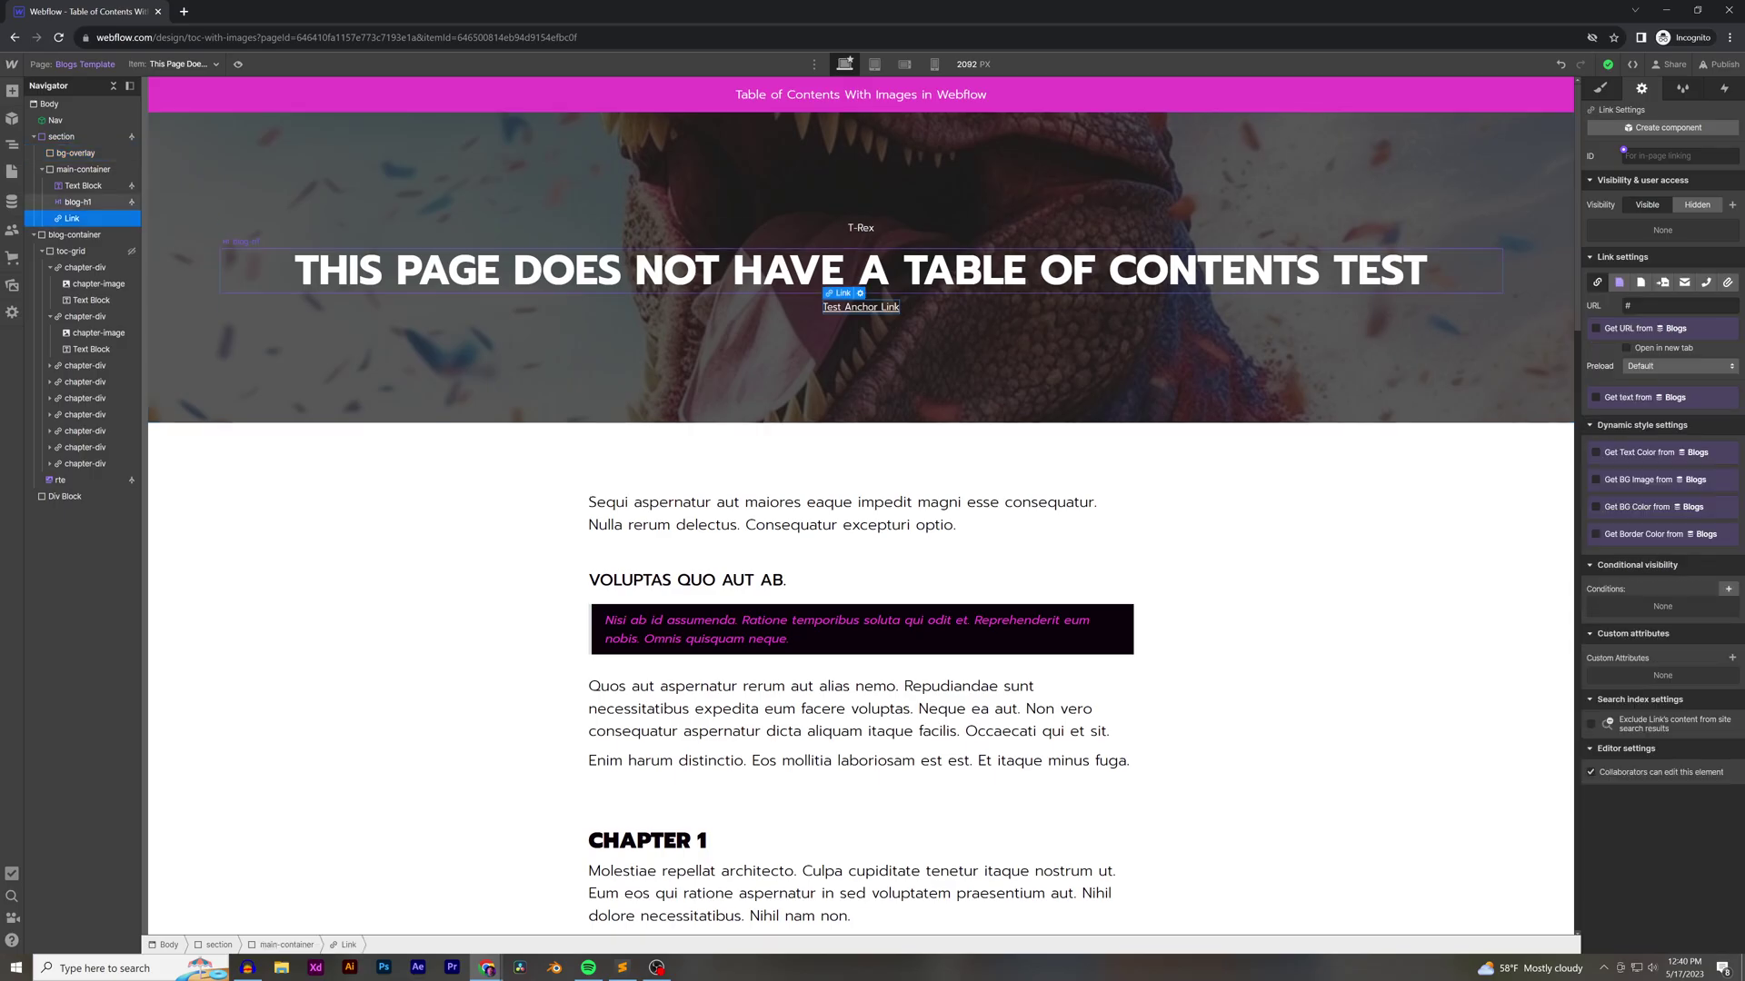
{"action": "left_click", "coordinate": [1641, 306]}
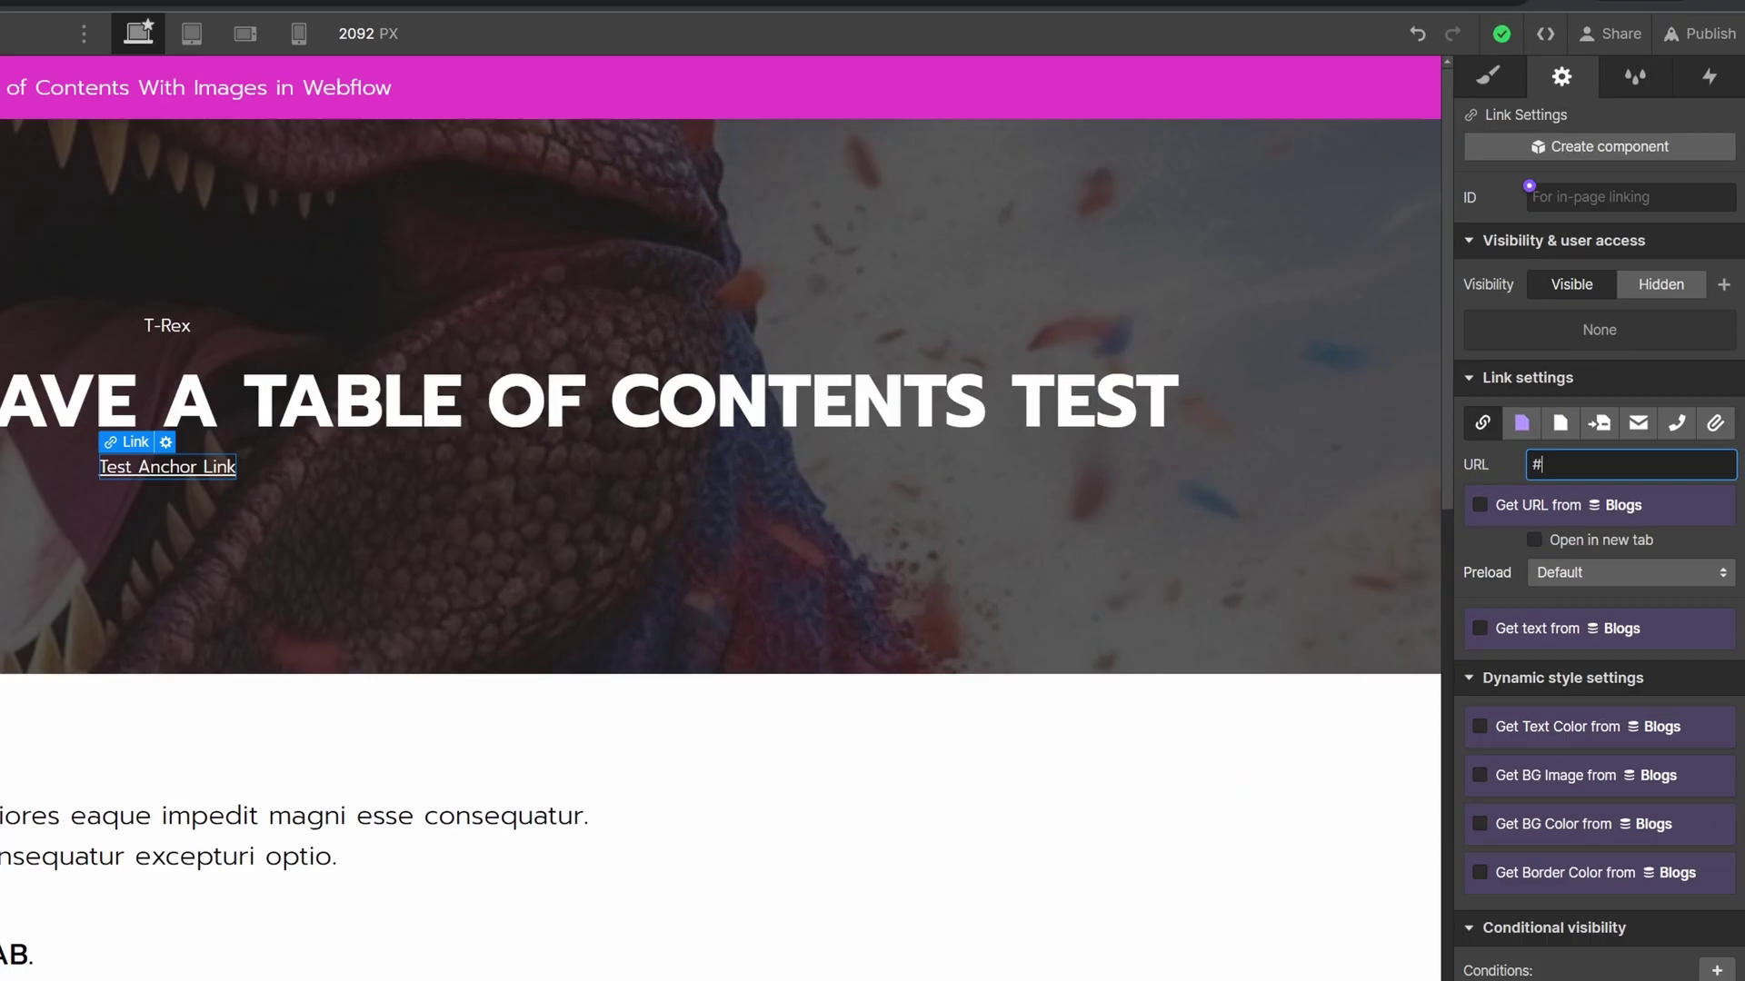
{"action": "type", "text": "section-1"}
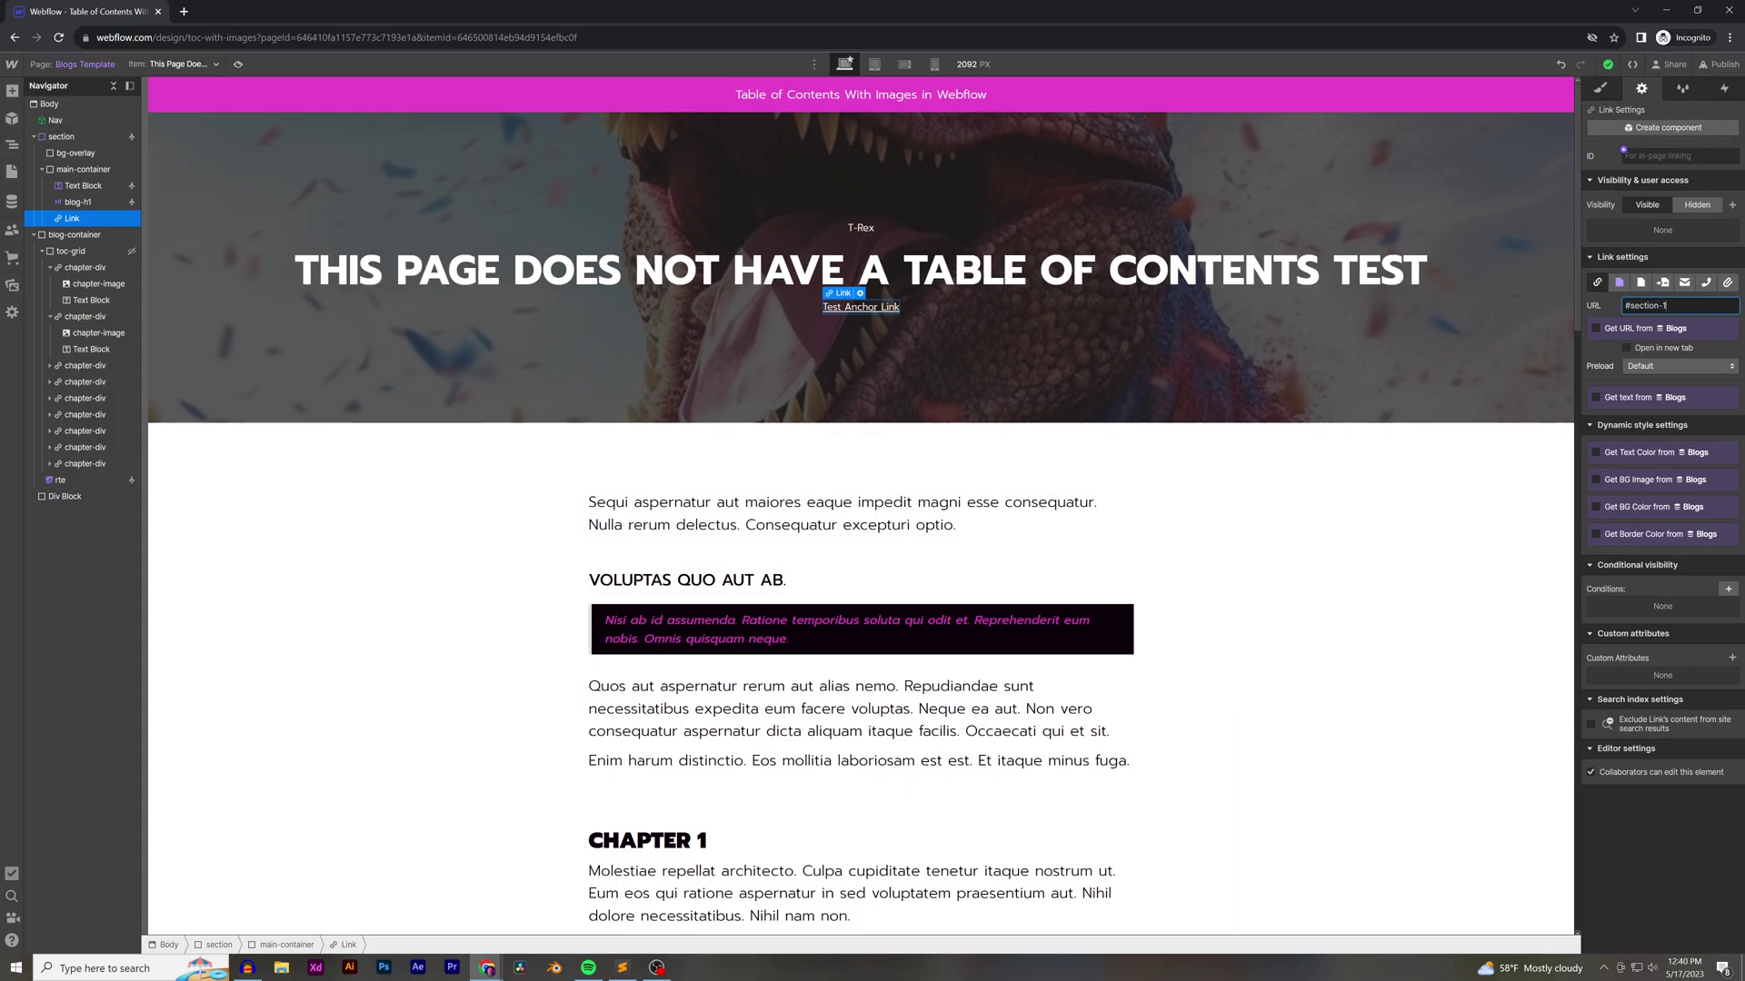
Give the empty Div Block below the blog content the ID section-1
{"action": "scroll", "coordinate": [861, 499], "scroll_direction": "down", "scroll_amount": 15}
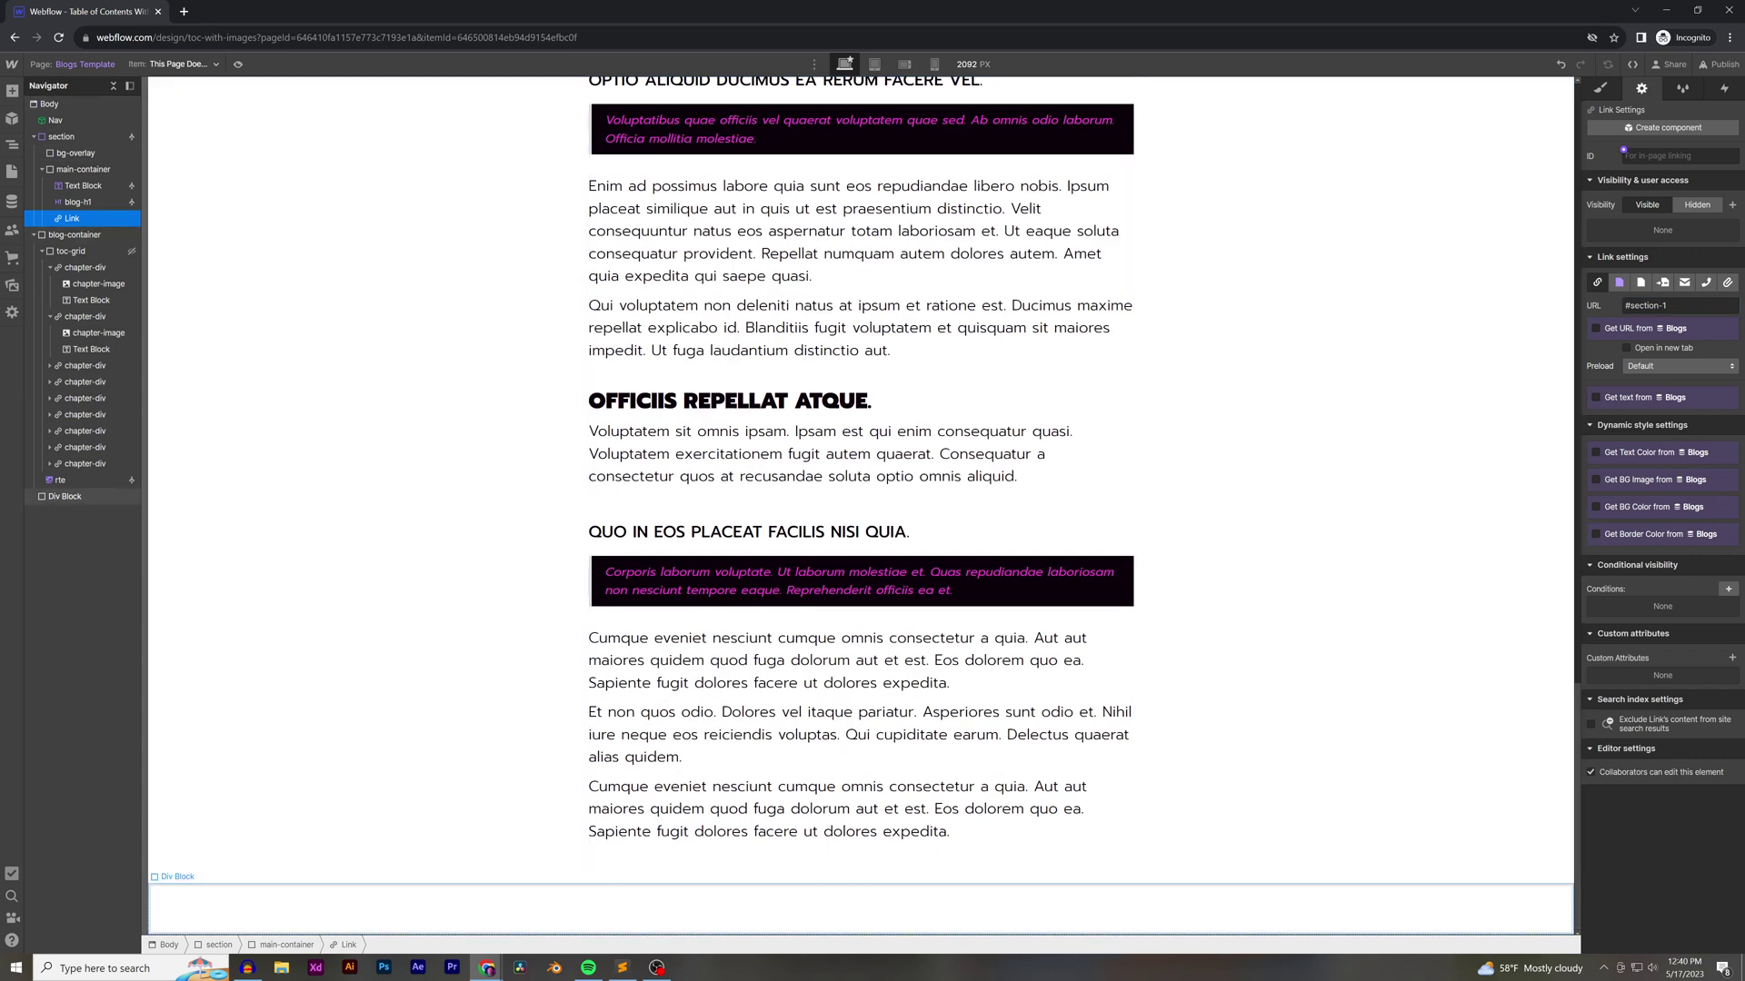
{"action": "left_click", "coordinate": [861, 908]}
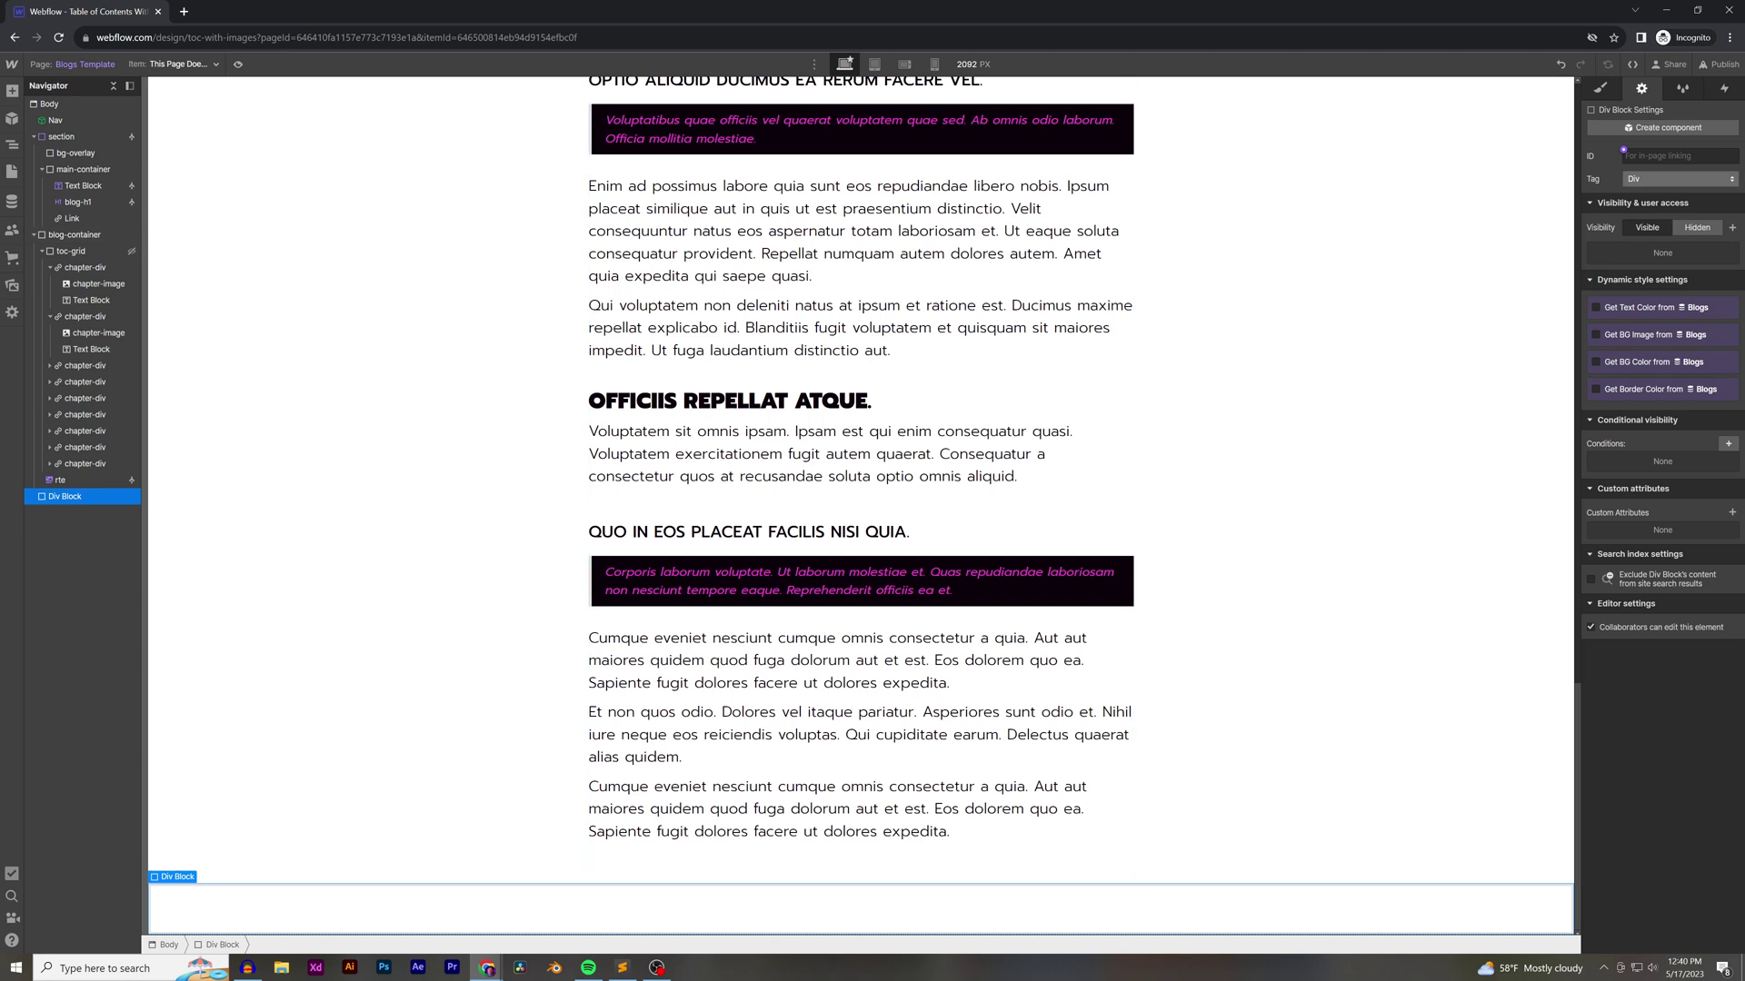
{"action": "left_click", "coordinate": [1678, 155]}
{"action": "type", "text": "section-1"}
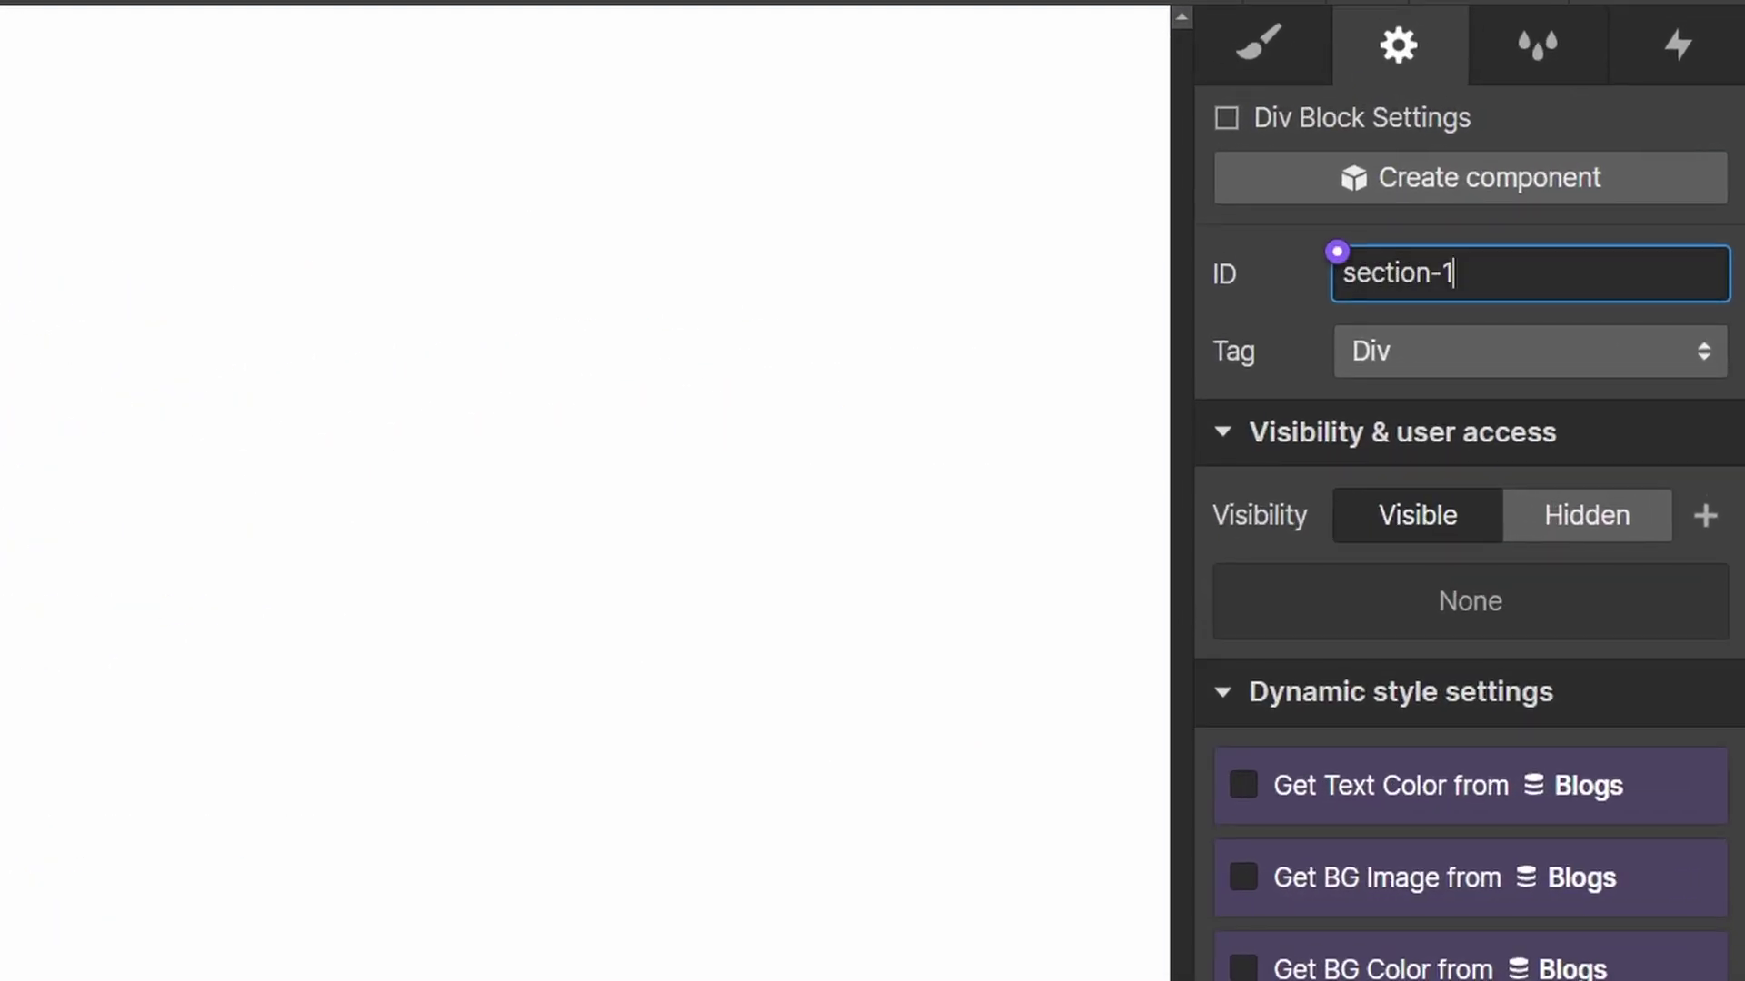
{"action": "key", "text": "Return"}
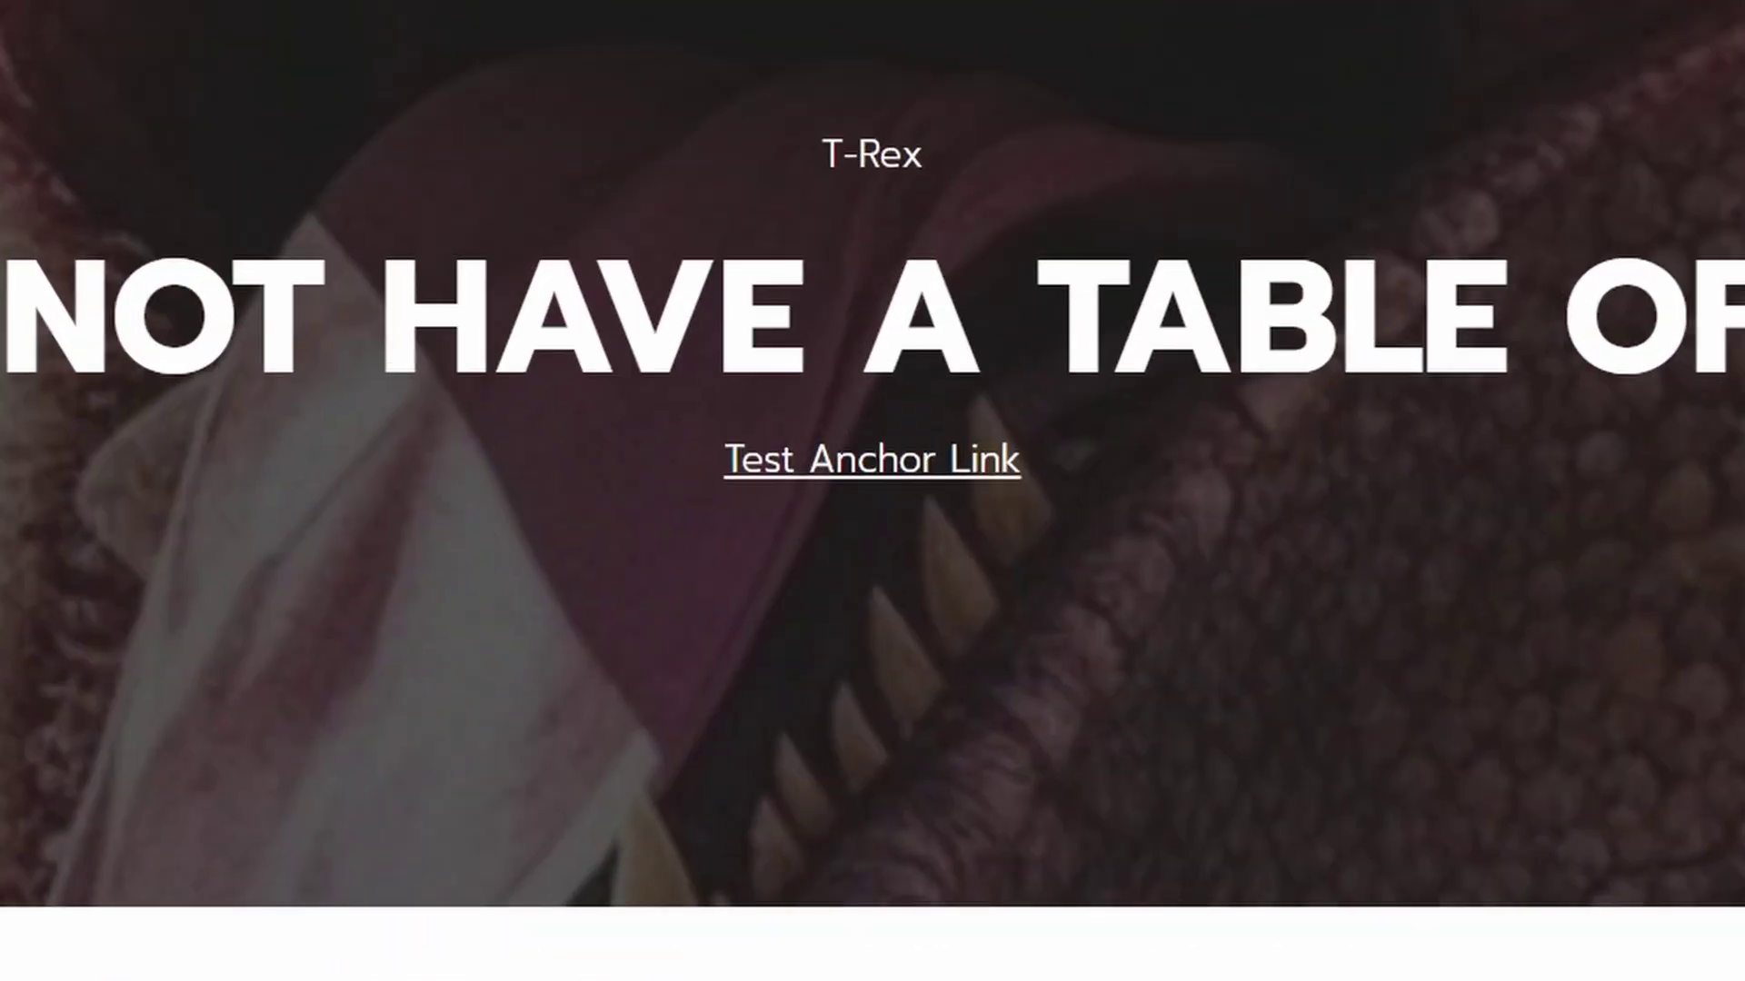
Preview the page and test the anchor link's jump to the Div Block below the blog text
{"action": "scroll", "coordinate": [861, 505], "scroll_direction": "down", "scroll_amount": 5}
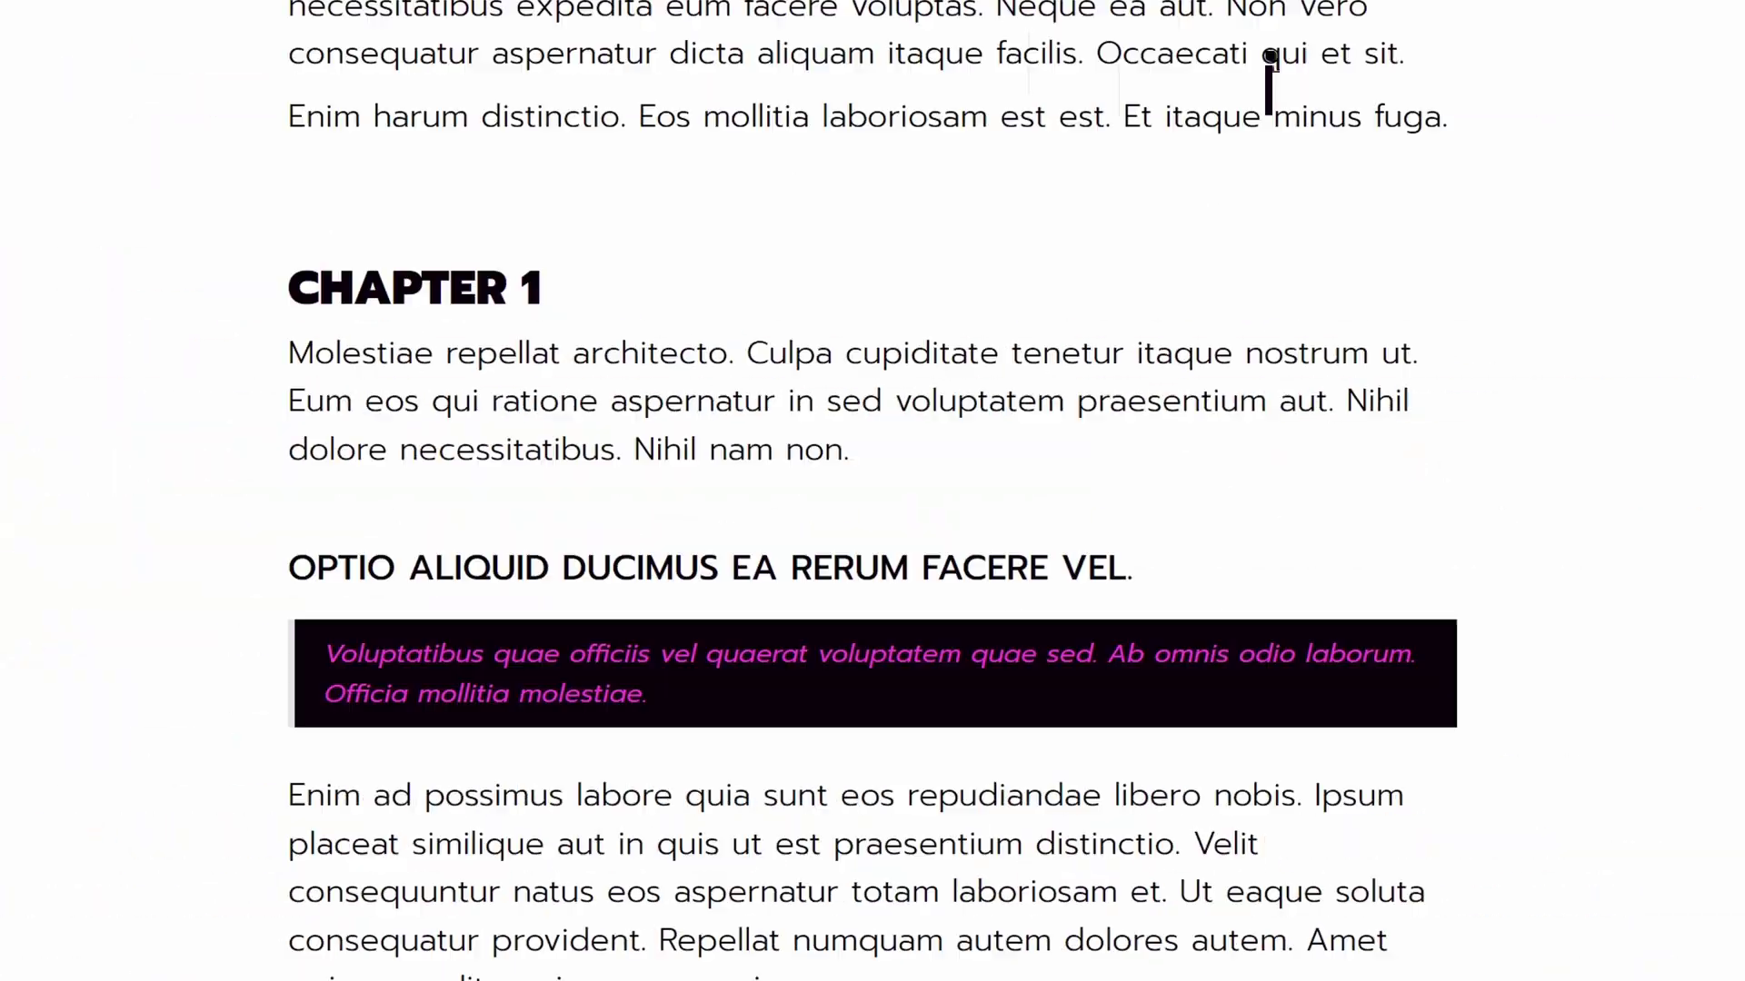
{"action": "scroll", "coordinate": [1269, 86], "scroll_direction": "down", "scroll_amount": 3}
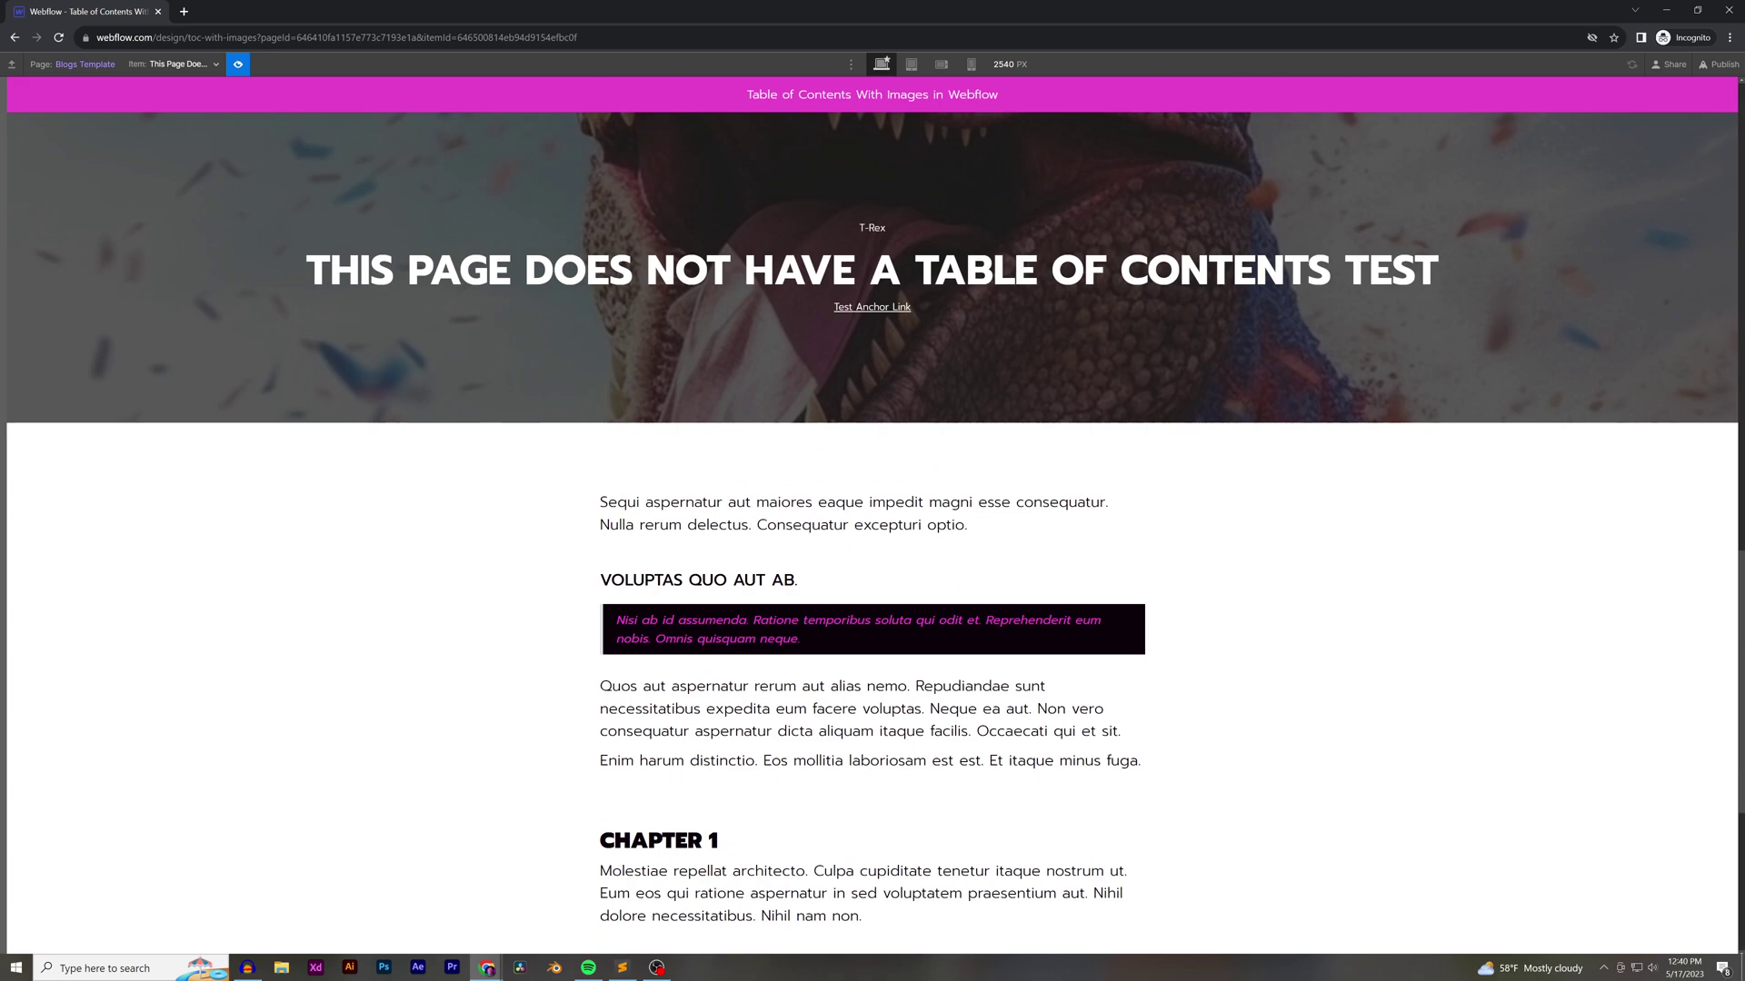
{"action": "scroll", "coordinate": [873, 514], "scroll_direction": "down", "scroll_amount": 15}
{"action": "scroll", "coordinate": [872, 513], "scroll_direction": "down", "scroll_amount": 5}
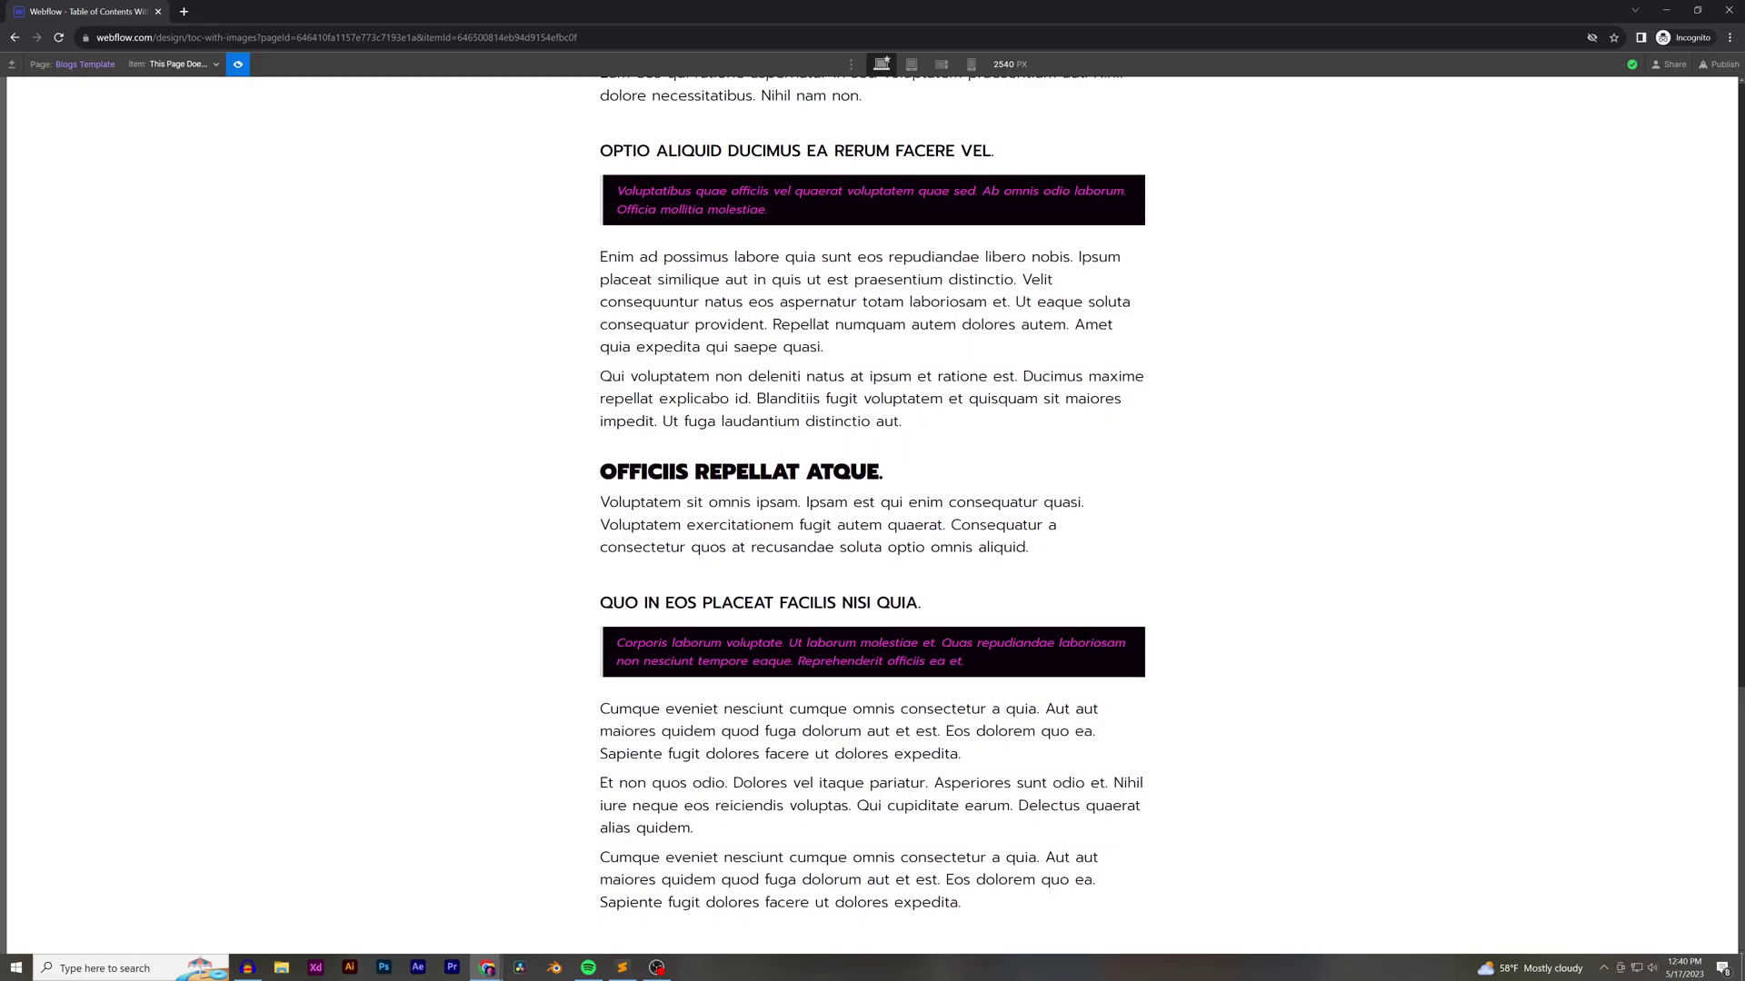
{"action": "scroll", "coordinate": [872, 508], "scroll_direction": "up", "scroll_amount": 15}
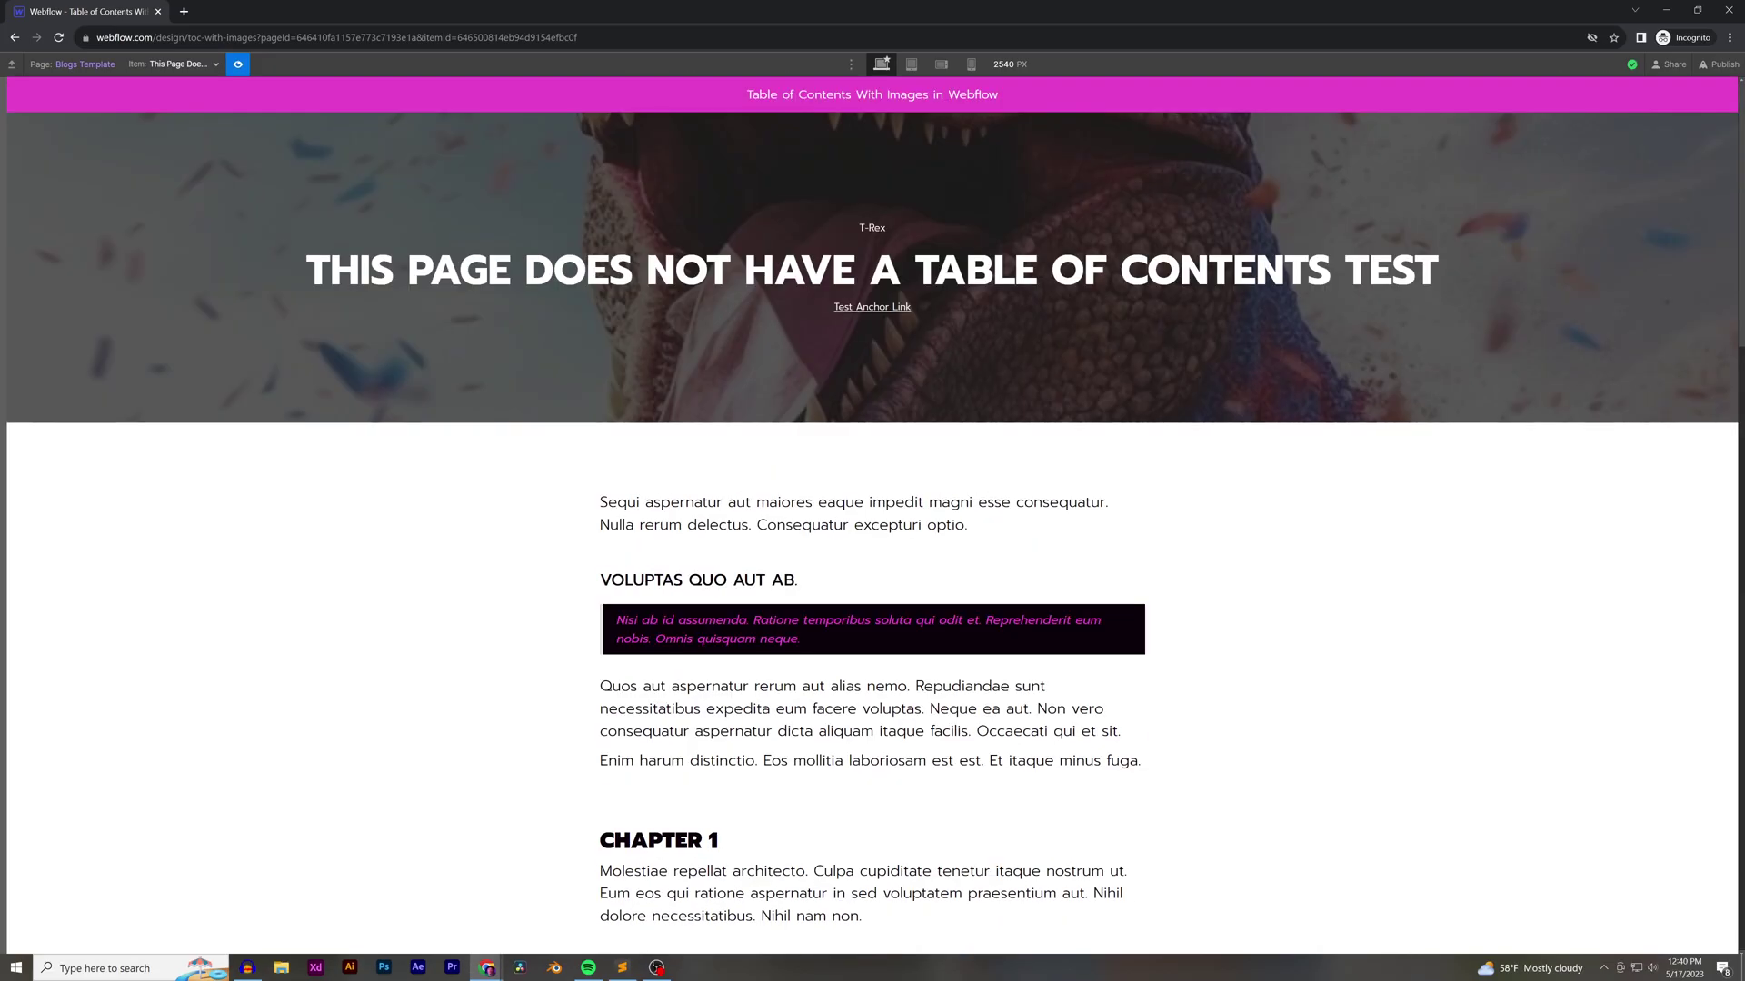
Exit the preview, delete the test Div Block below the blog content, and select blog-container
{"action": "key", "text": "Escape"}
{"action": "scroll", "coordinate": [873, 509], "scroll_direction": "down", "scroll_amount": 20}
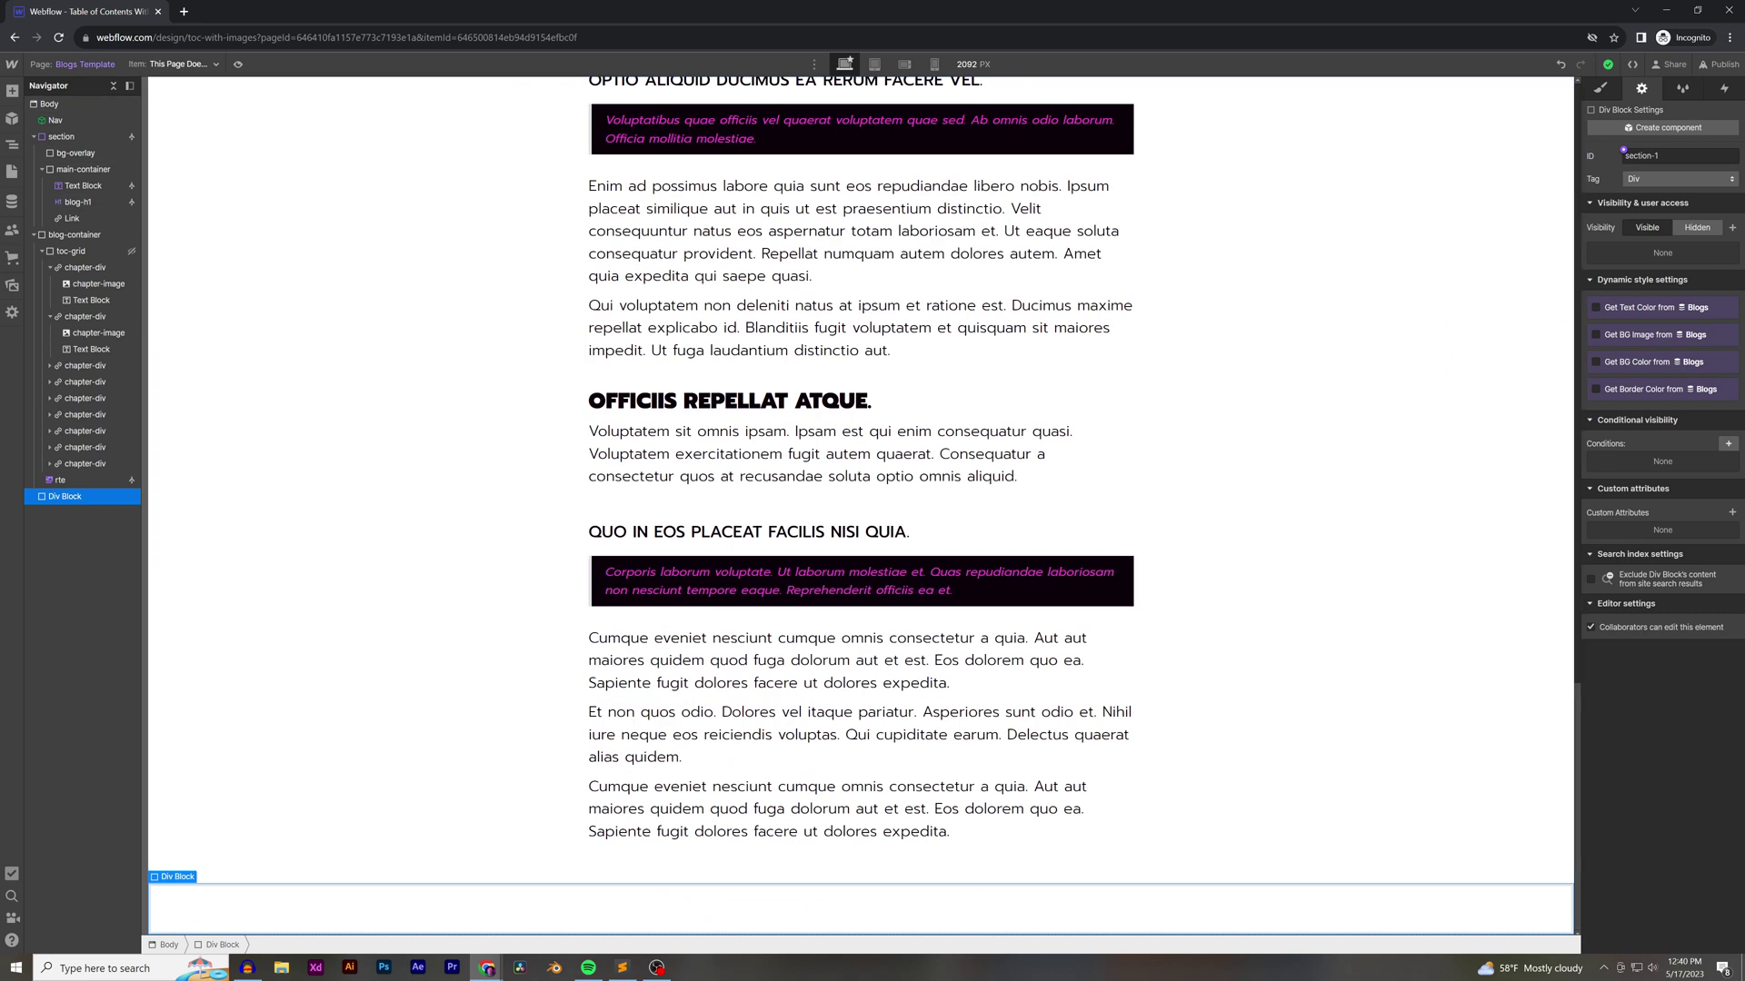
{"action": "left_click", "coordinate": [77, 235]}
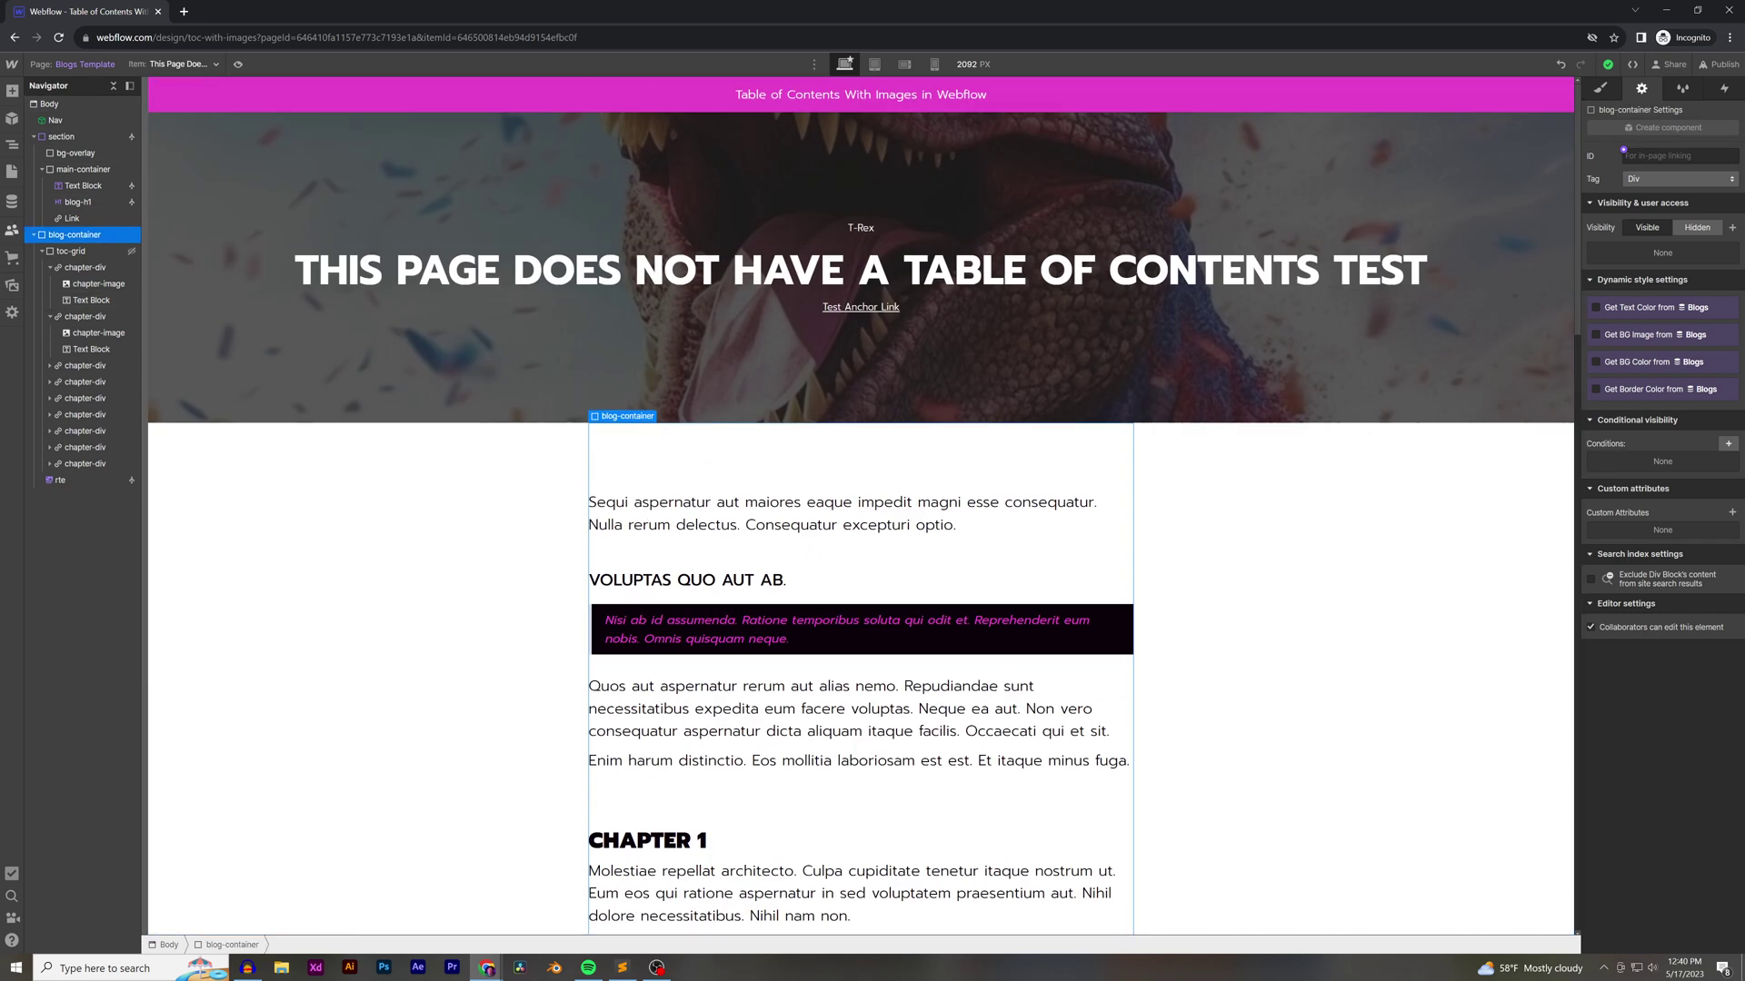
In the blog item "This Page Does NOT Have a Table of Contents TEST", embed <div id="section-1"></div> above the Chapter 2 heading and save
{"action": "left_click", "coordinate": [12, 201]}
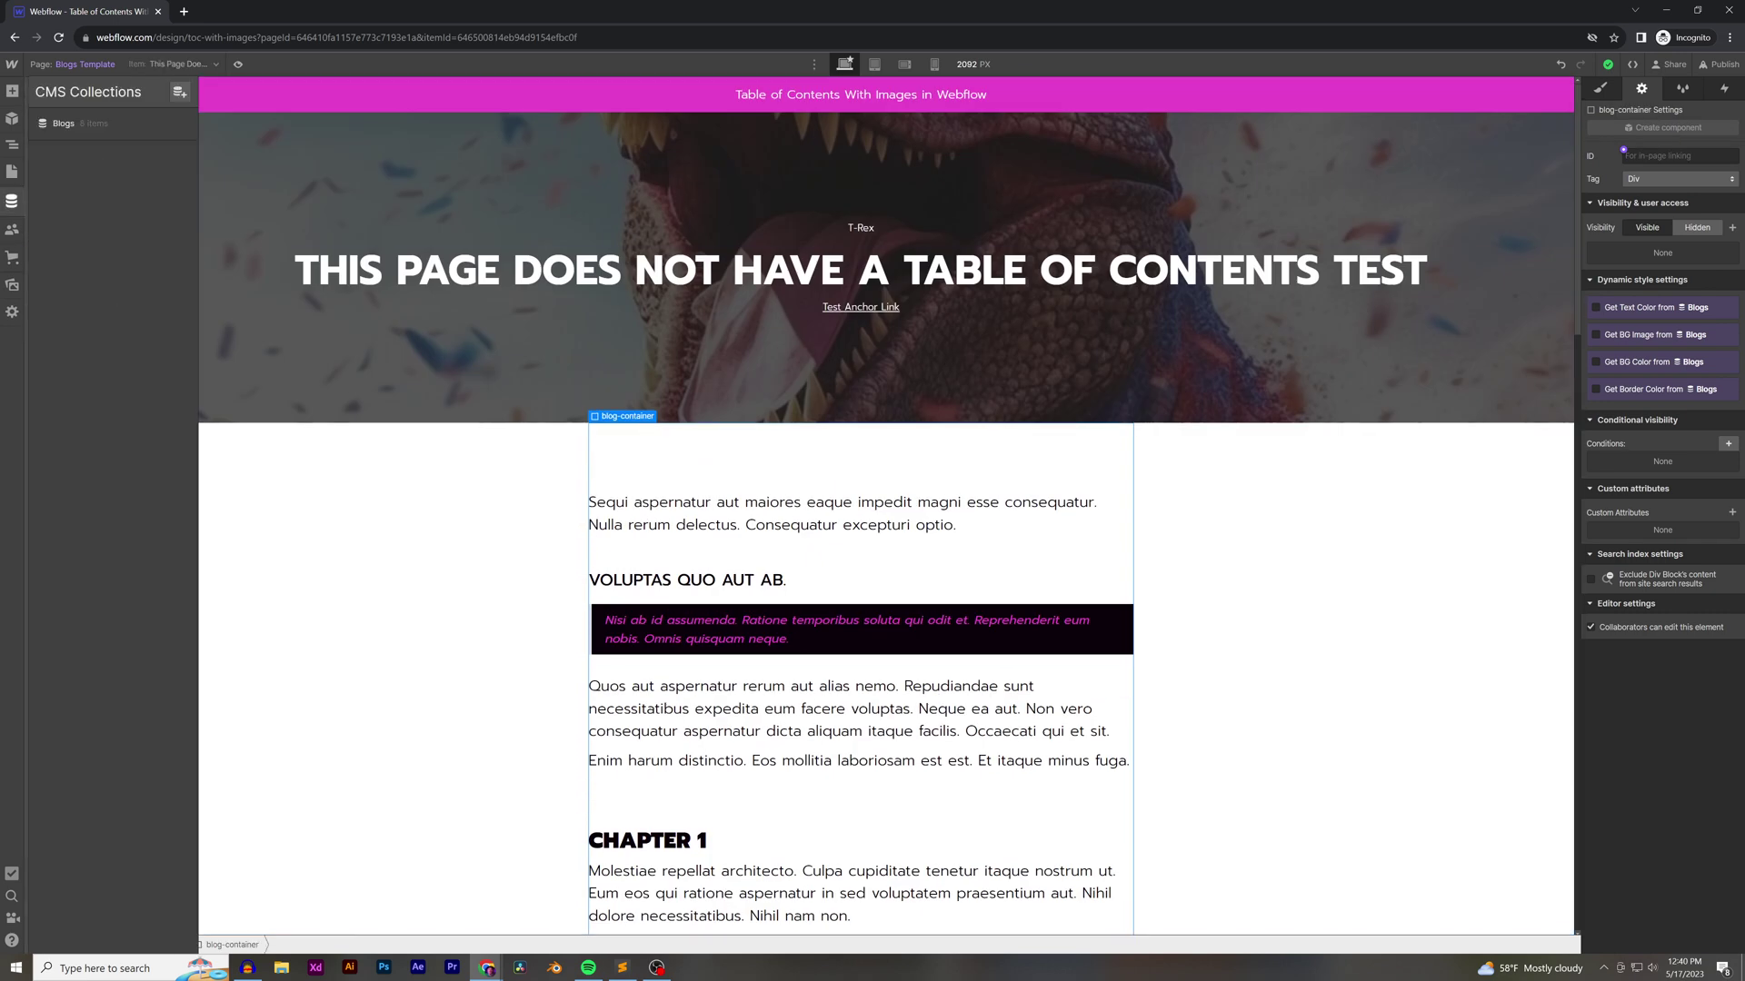
{"action": "left_click", "coordinate": [63, 122]}
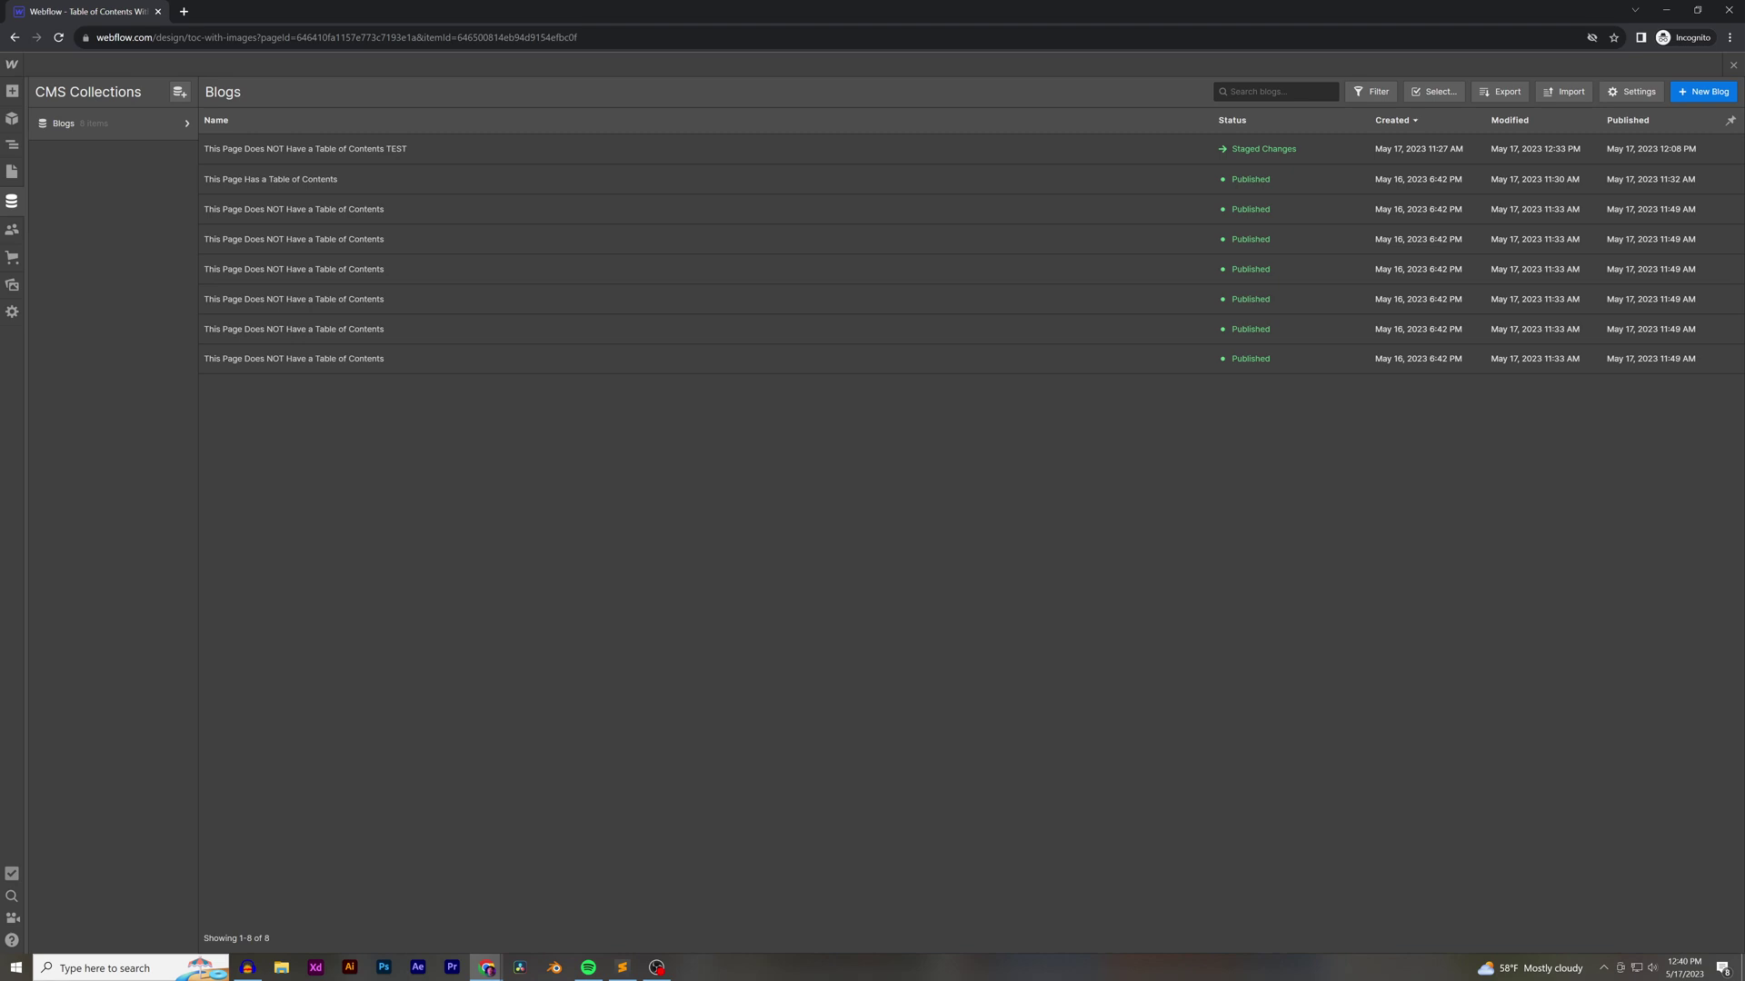
{"action": "left_click", "coordinate": [304, 148]}
{"action": "scroll", "coordinate": [1053, 545], "scroll_direction": "down", "scroll_amount": 3}
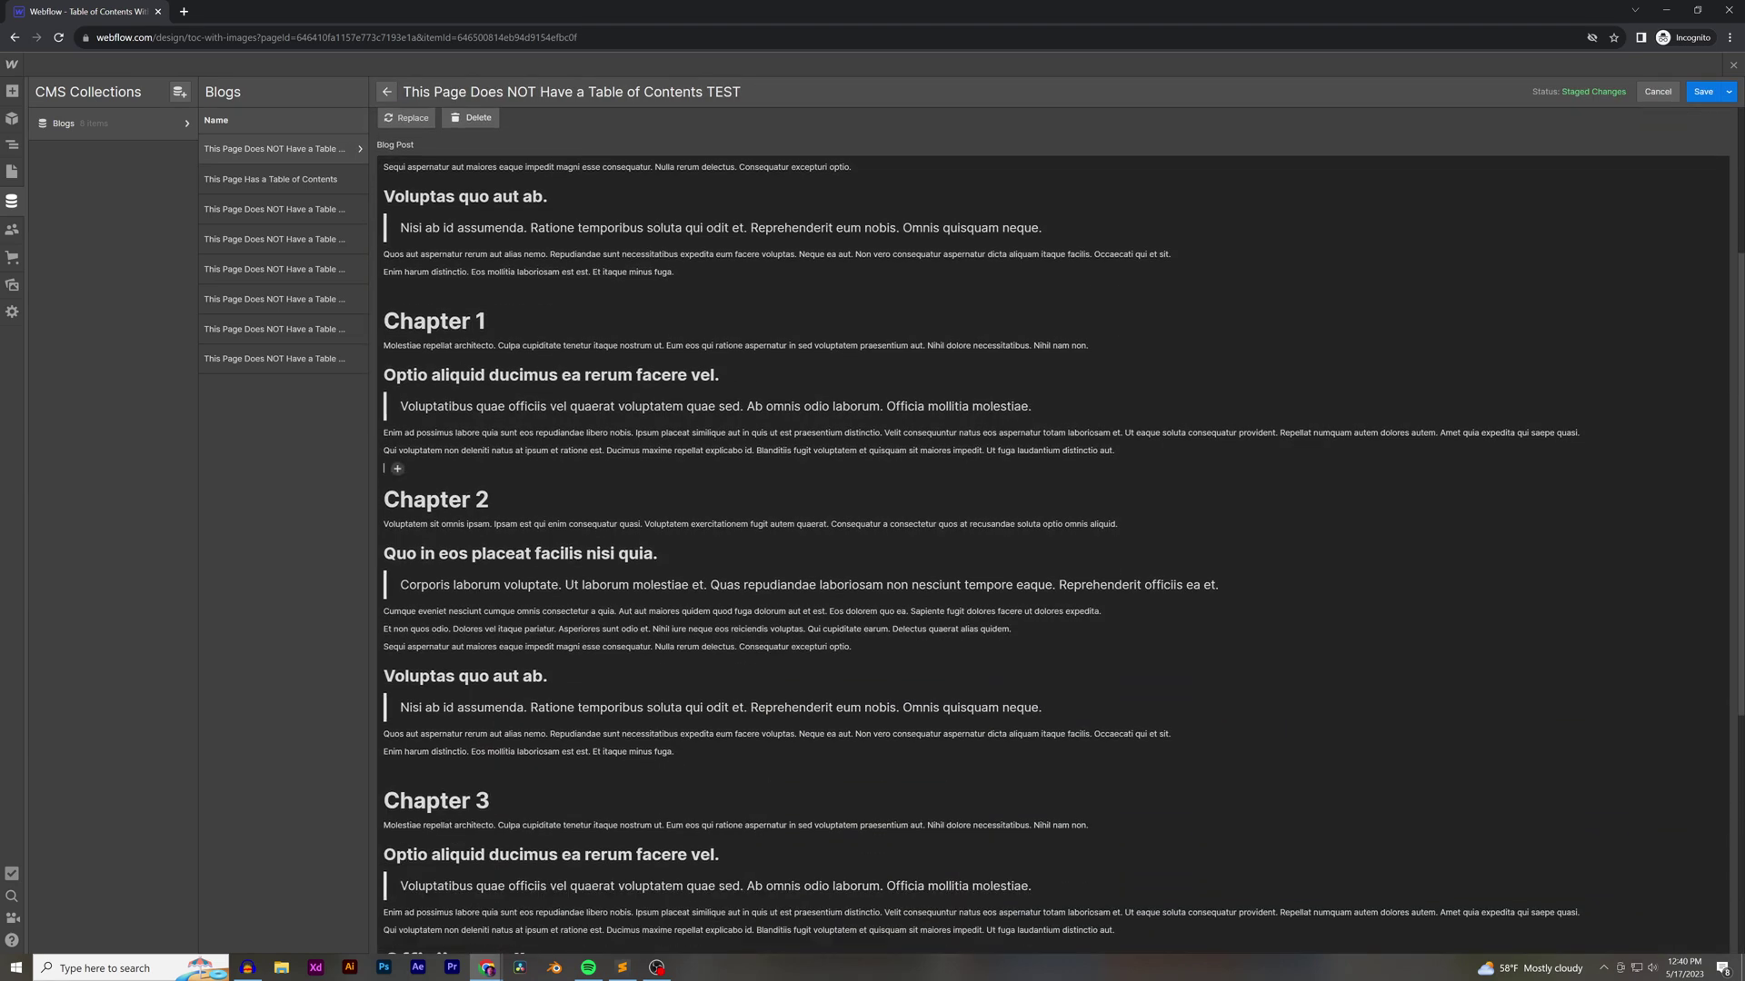
{"action": "left_click", "coordinate": [397, 467]}
{"action": "left_click", "coordinate": [475, 469]}
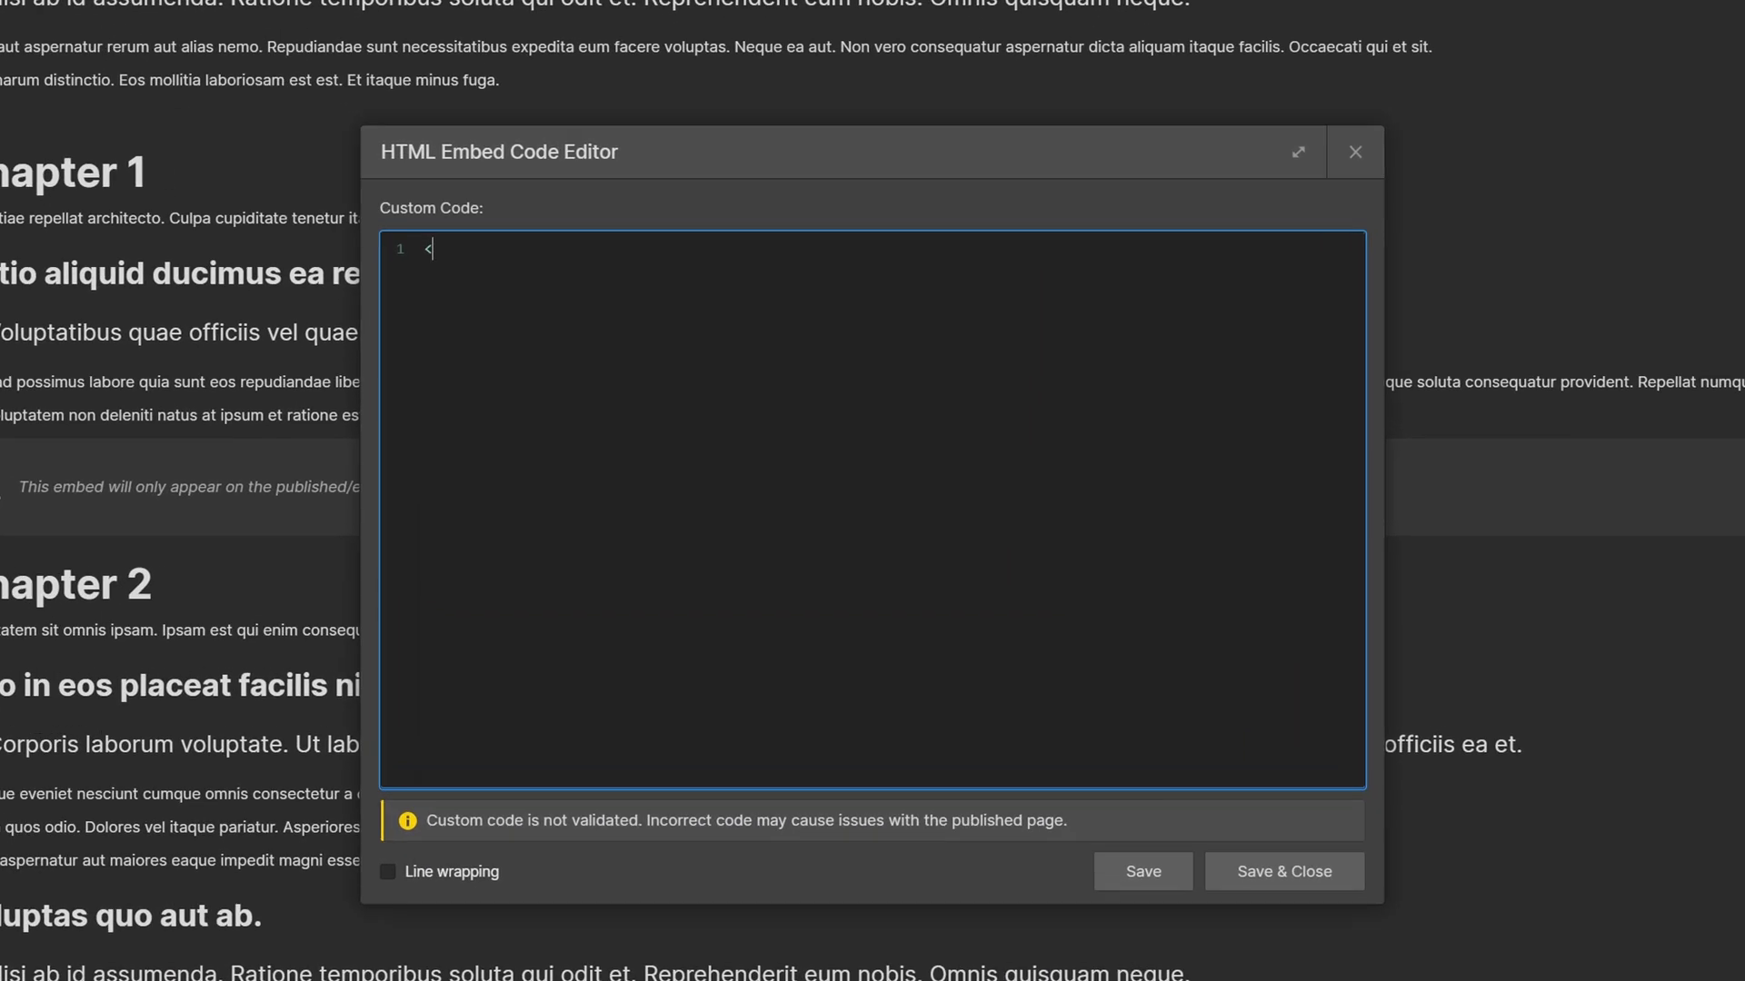
{"action": "type", "text": "<div>"}
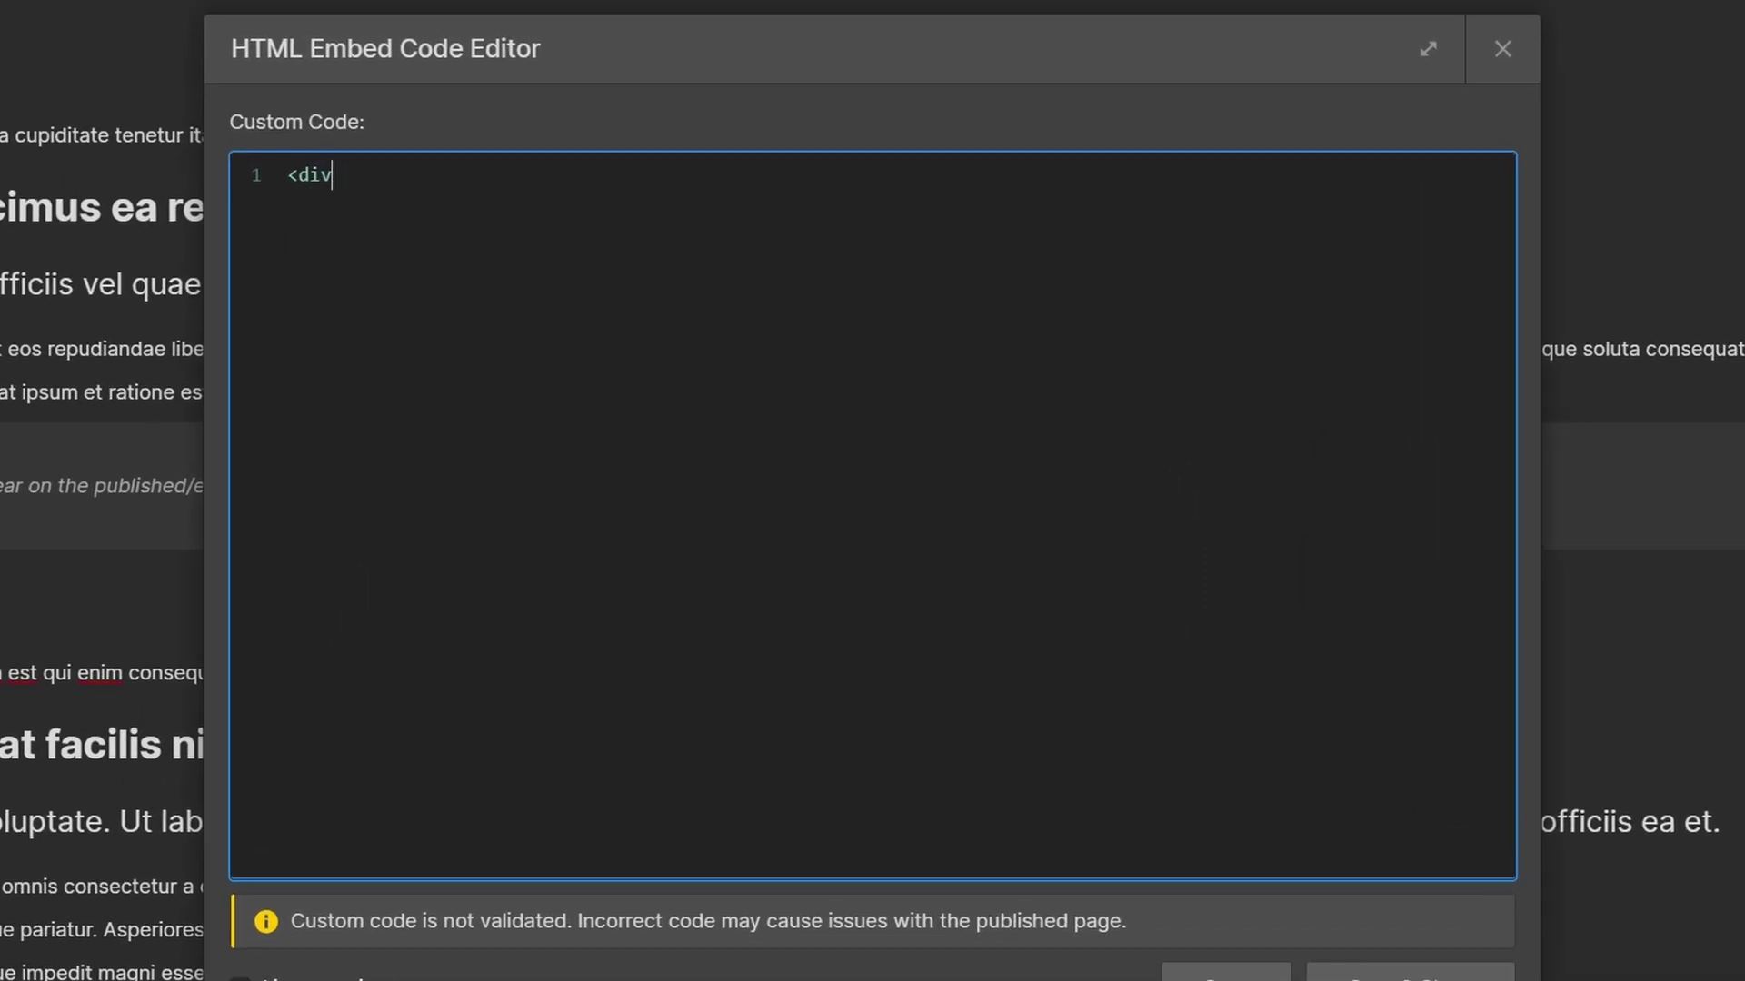
{"action": "type", "text": " id=\"section-1\"></div>"}
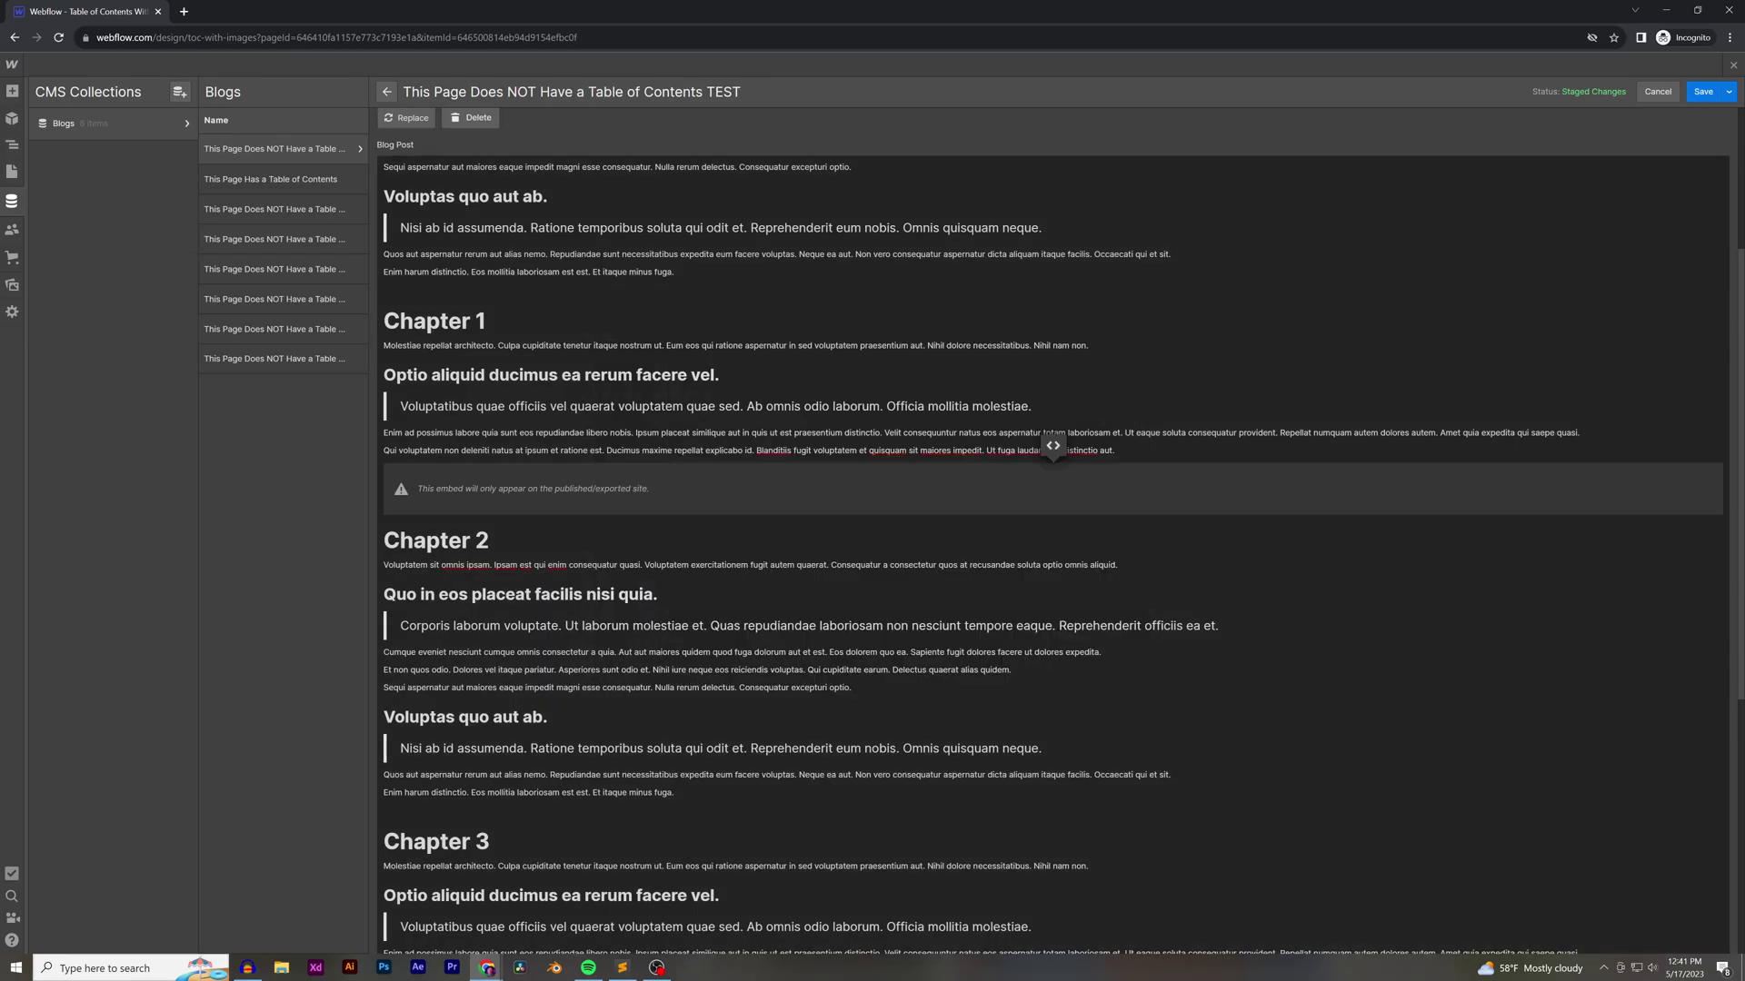
{"action": "left_click", "coordinate": [1702, 91]}
Publish the site to the staging domain toc-with-images.webflow.io and open the published blog page
{"action": "left_click", "coordinate": [12, 170]}
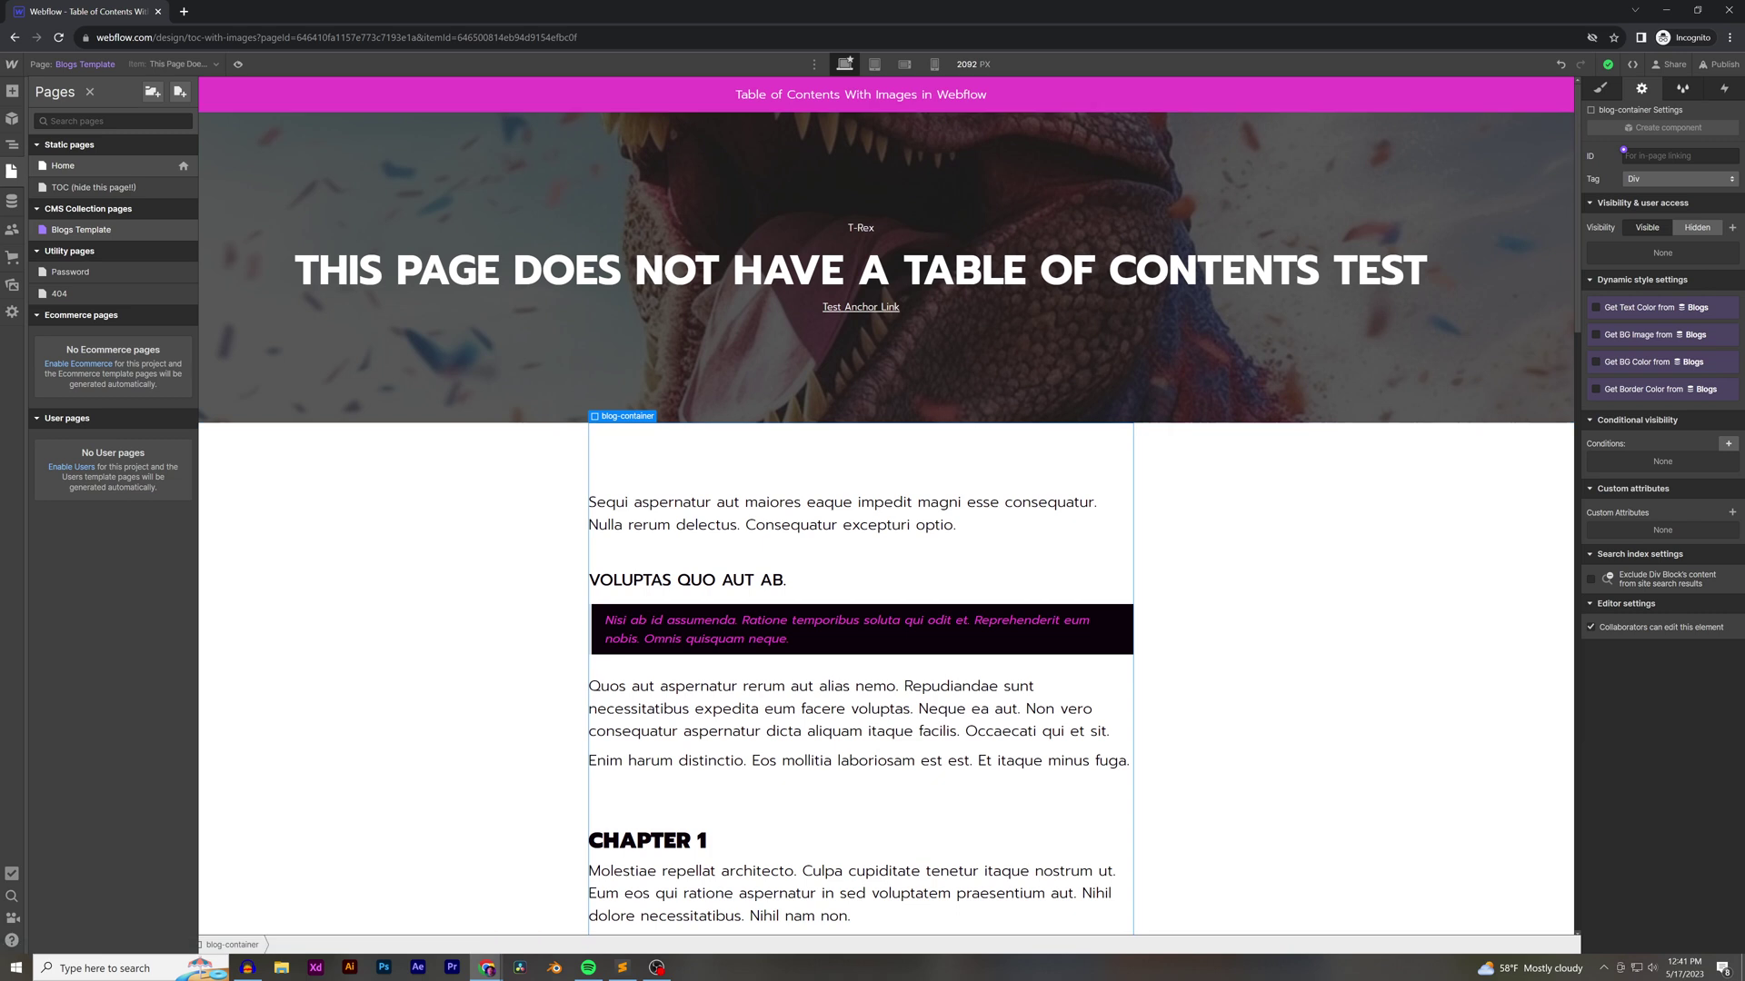
{"action": "key", "text": "shift+p"}
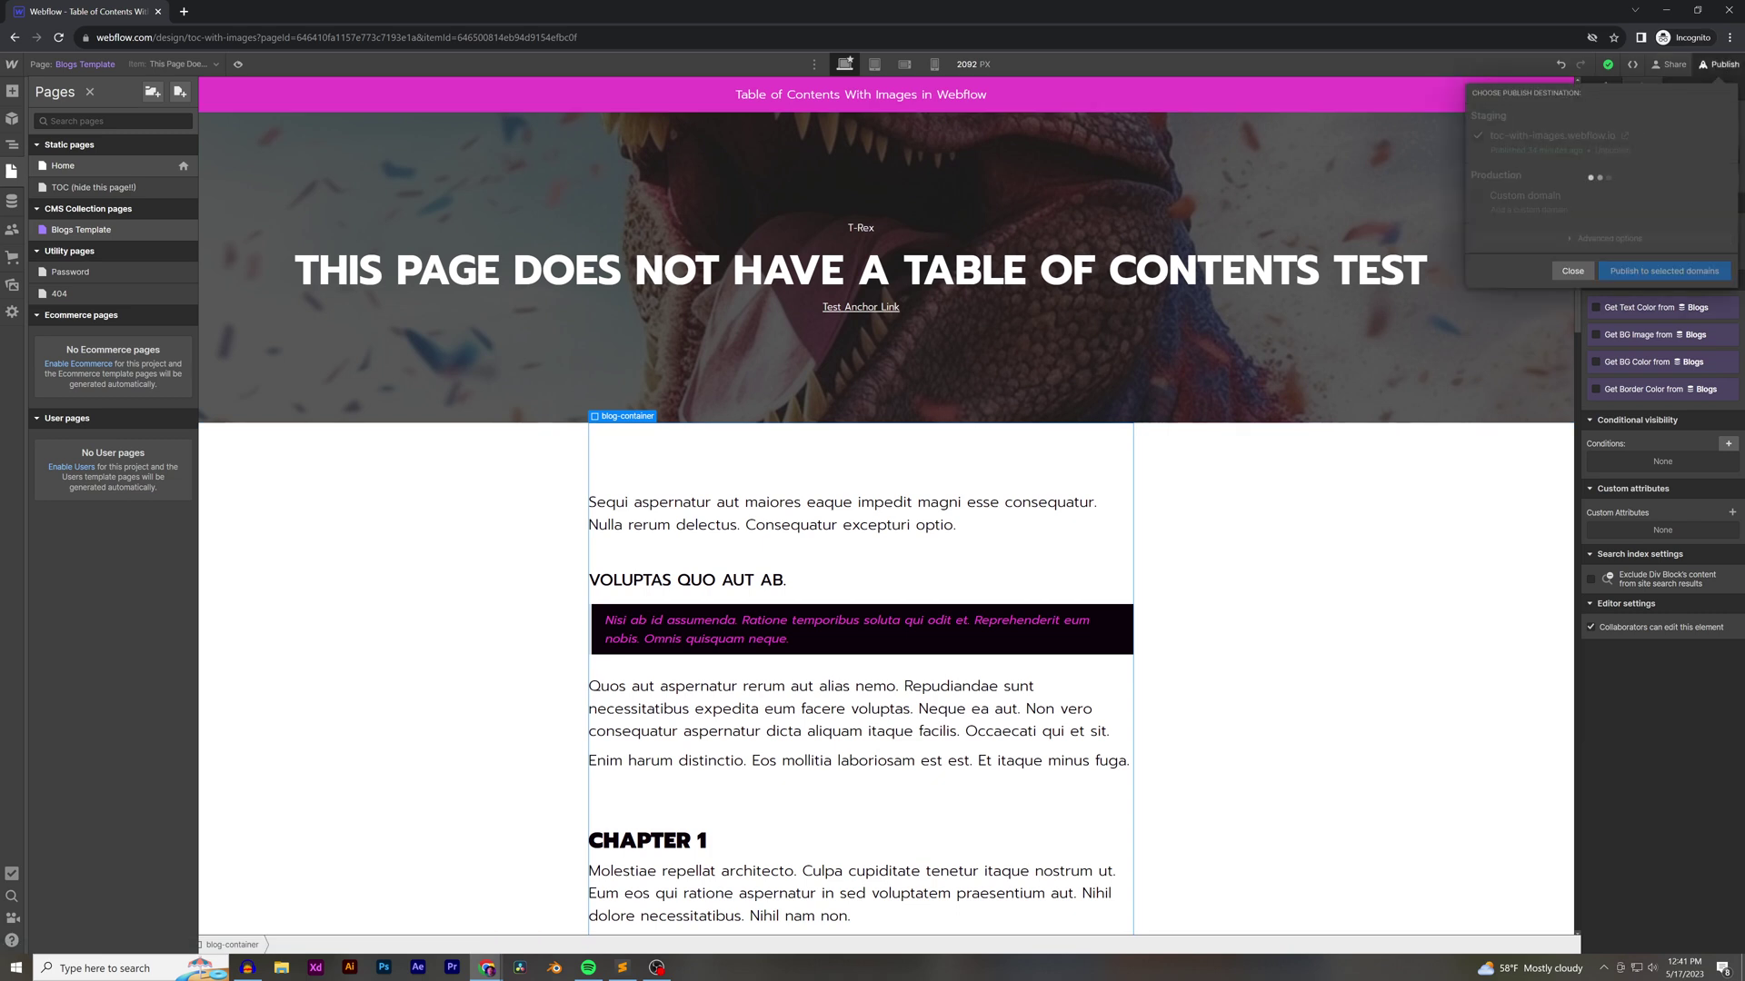
{"action": "left_click", "coordinate": [1552, 135]}
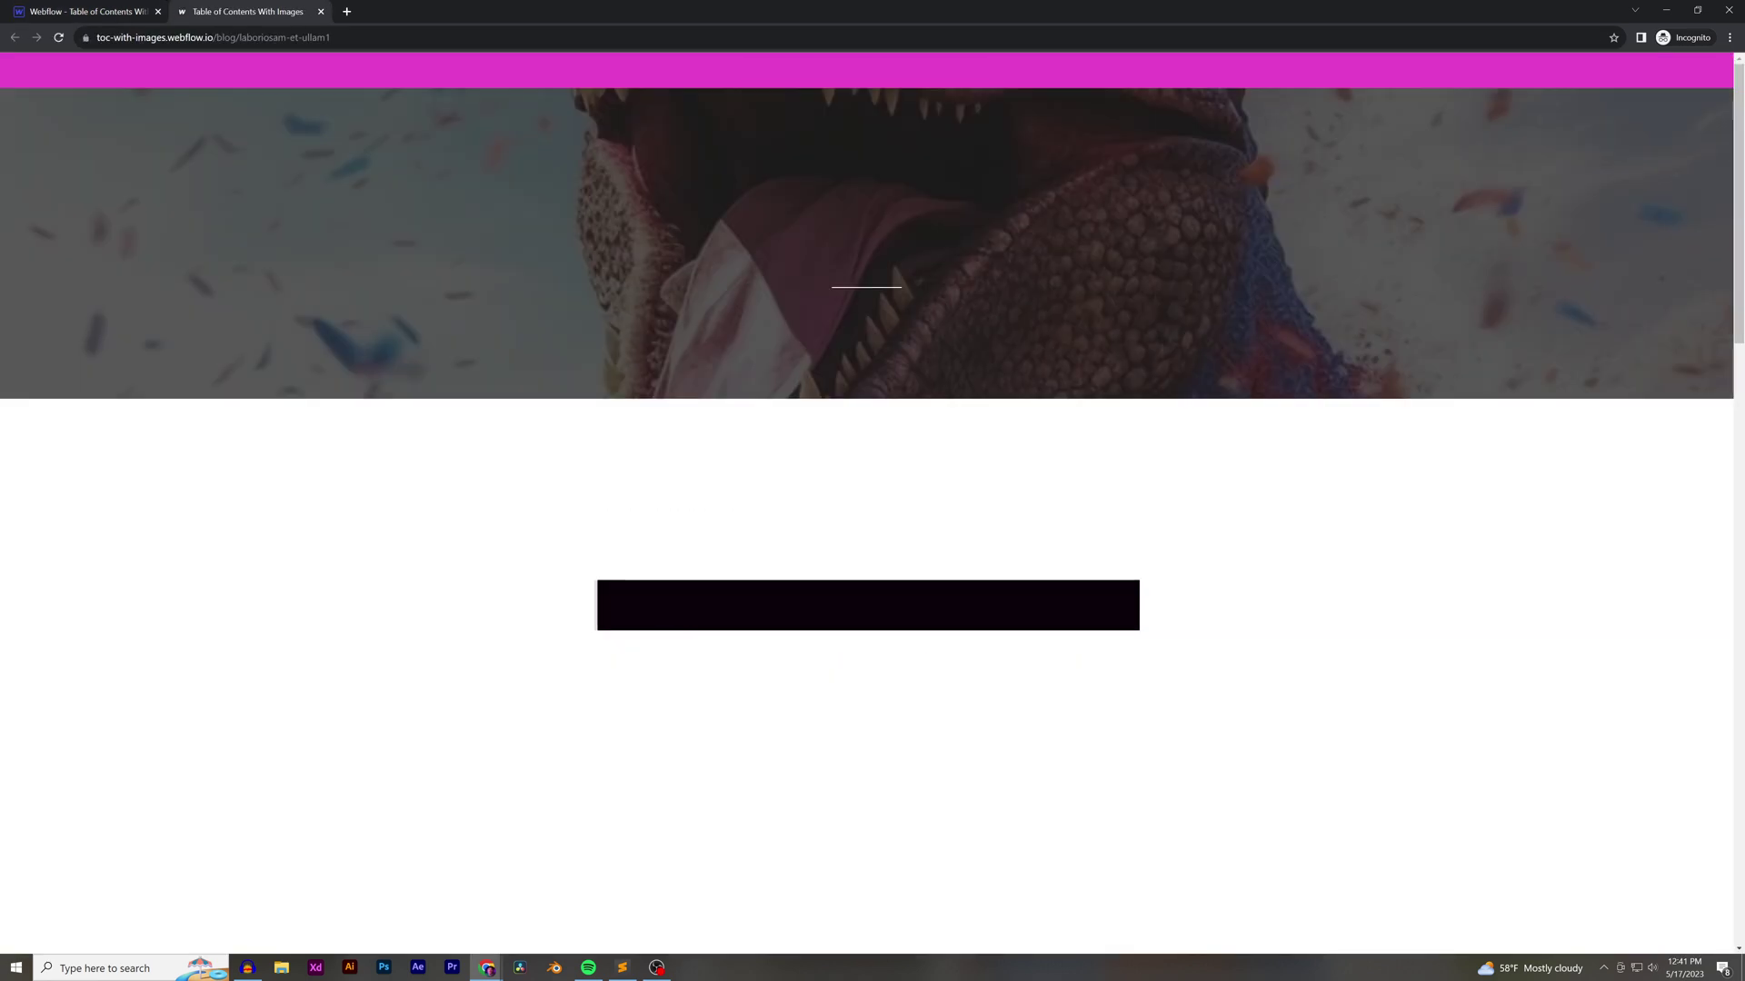
Follow Test Anchor Link on the published page to check where it jumps, and return to the page top
{"action": "scroll", "coordinate": [872, 502], "scroll_direction": "down", "scroll_amount": 2}
{"action": "scroll", "coordinate": [873, 503], "scroll_direction": "up", "scroll_amount": 2}
{"action": "left_click", "coordinate": [866, 284]}
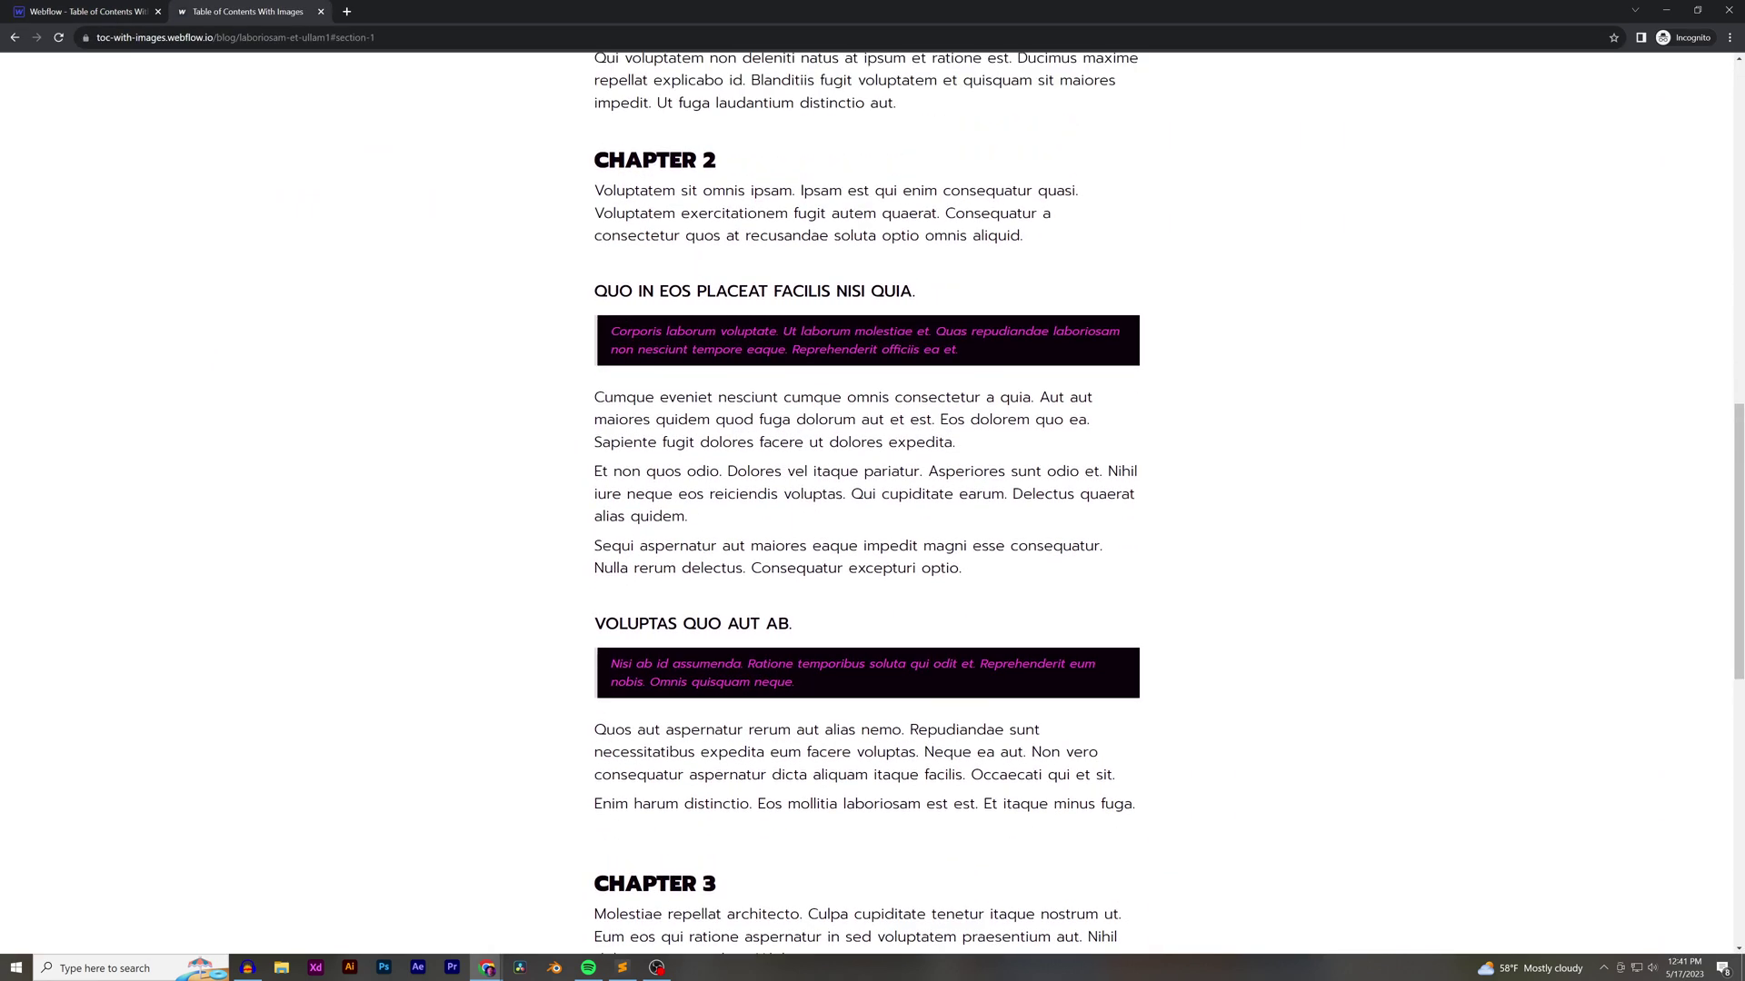
{"action": "scroll", "coordinate": [873, 502], "scroll_direction": "up", "scroll_amount": 1}
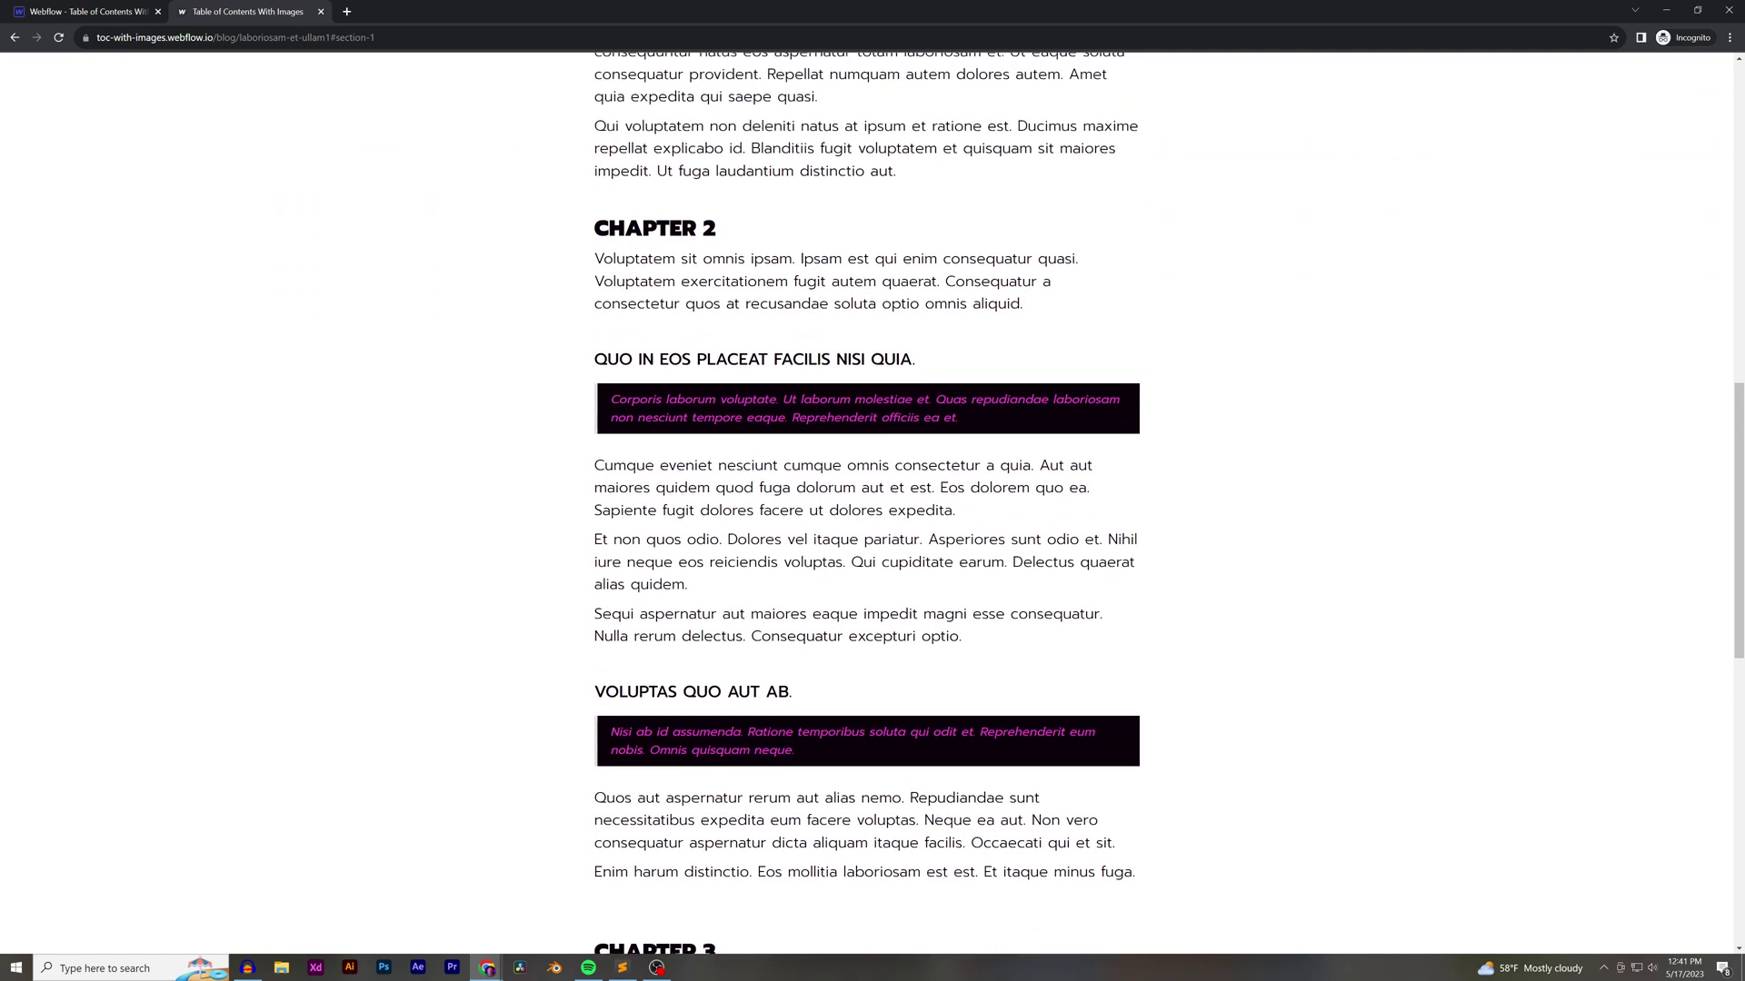
{"action": "scroll", "coordinate": [872, 502], "scroll_direction": "up", "scroll_amount": 10}
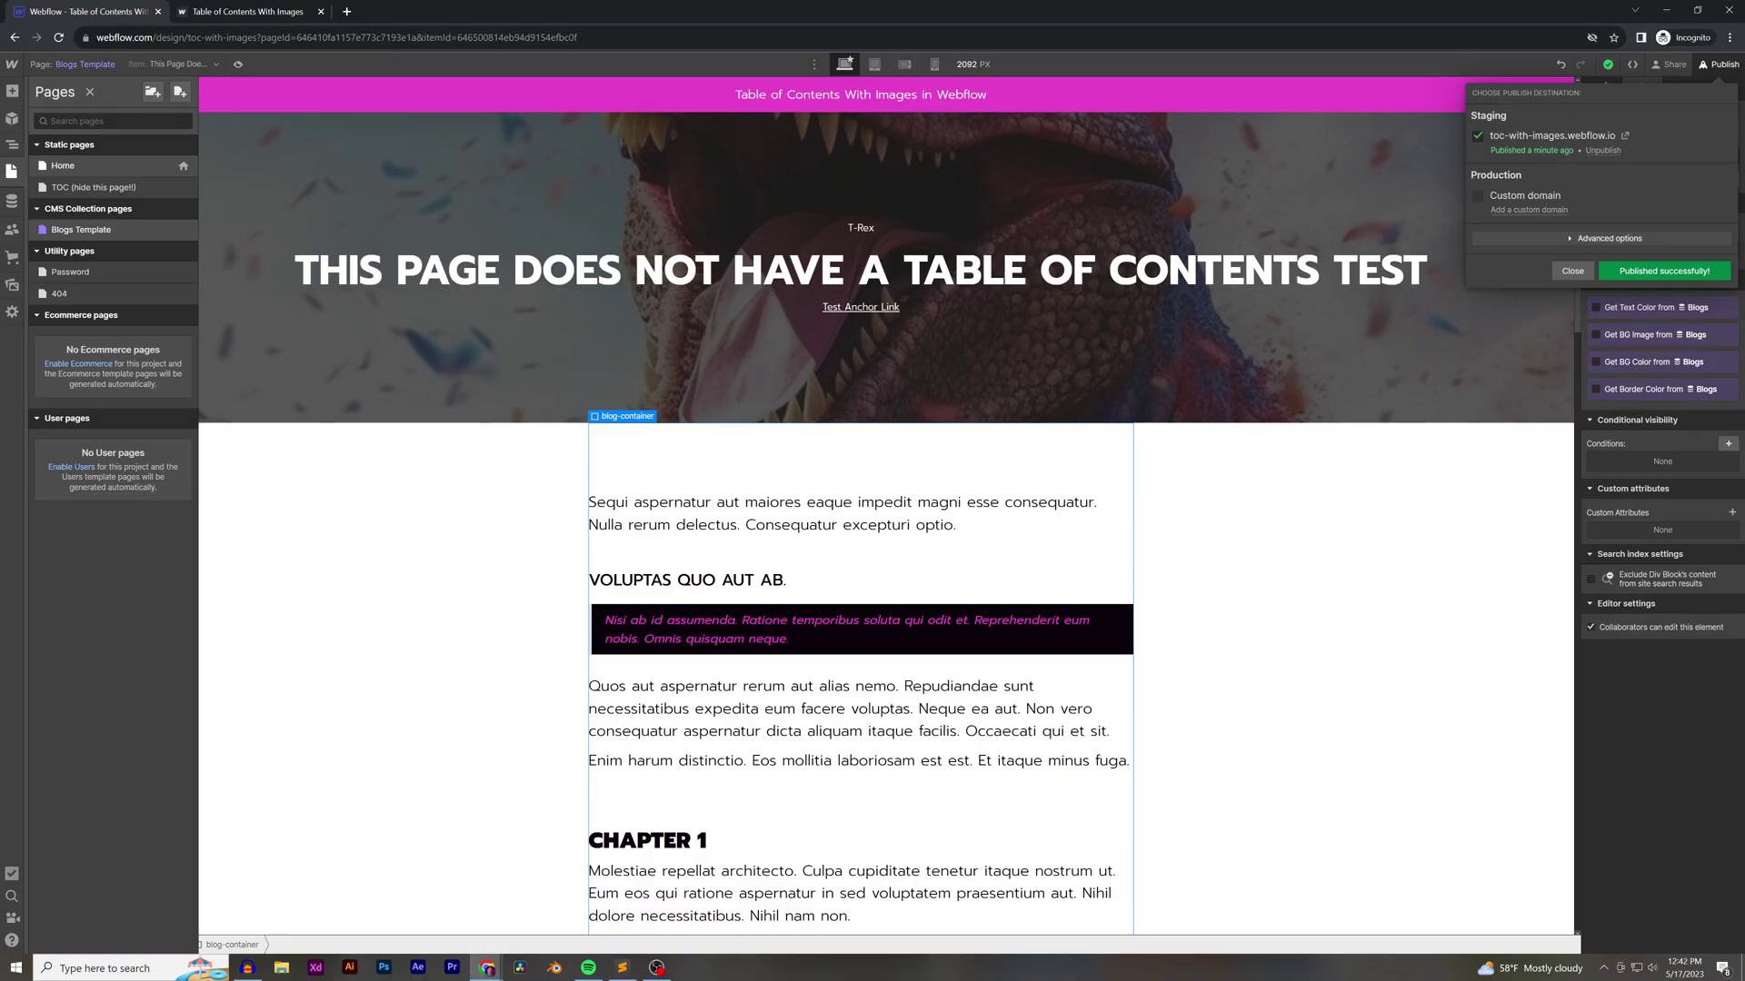
In the blog item "This Page Does NOT Have a Table of Contents TEST", replace the embed above the Chapter 2 heading with an empty line
{"action": "key", "text": "Escape"}
{"action": "key", "text": "c"}
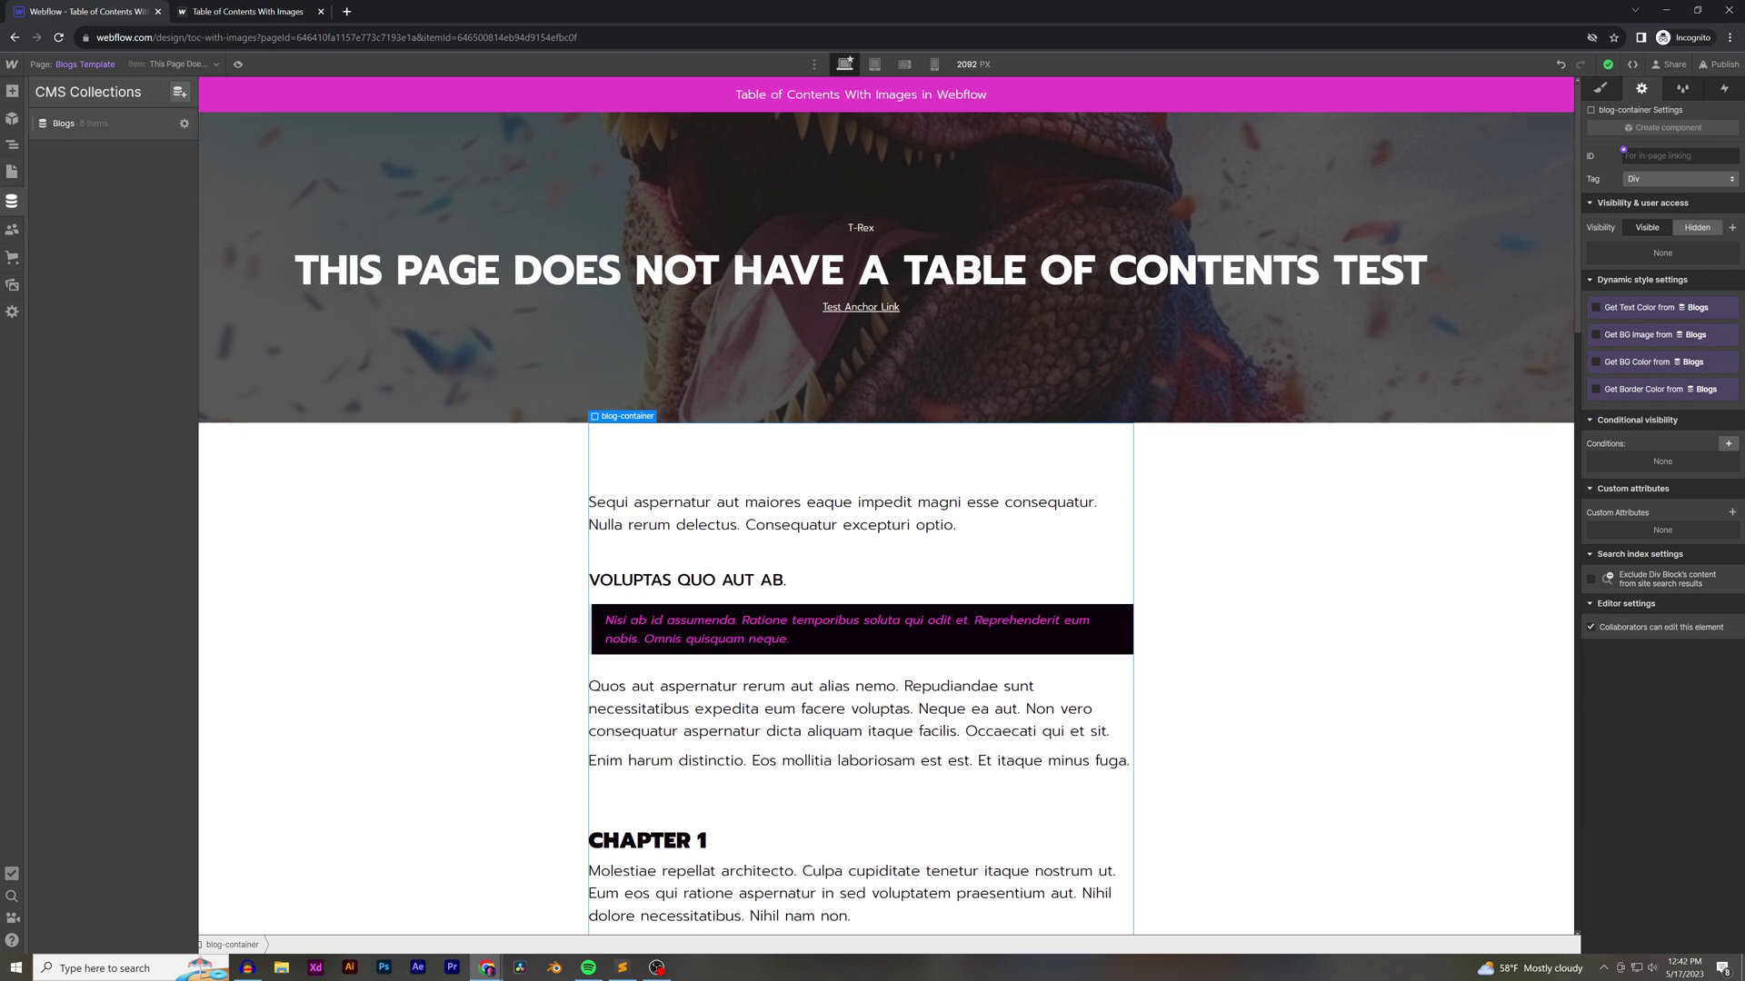
{"action": "left_click", "coordinate": [112, 122]}
{"action": "left_click", "coordinate": [272, 148]}
{"action": "scroll", "coordinate": [1053, 530], "scroll_direction": "down", "scroll_amount": 2}
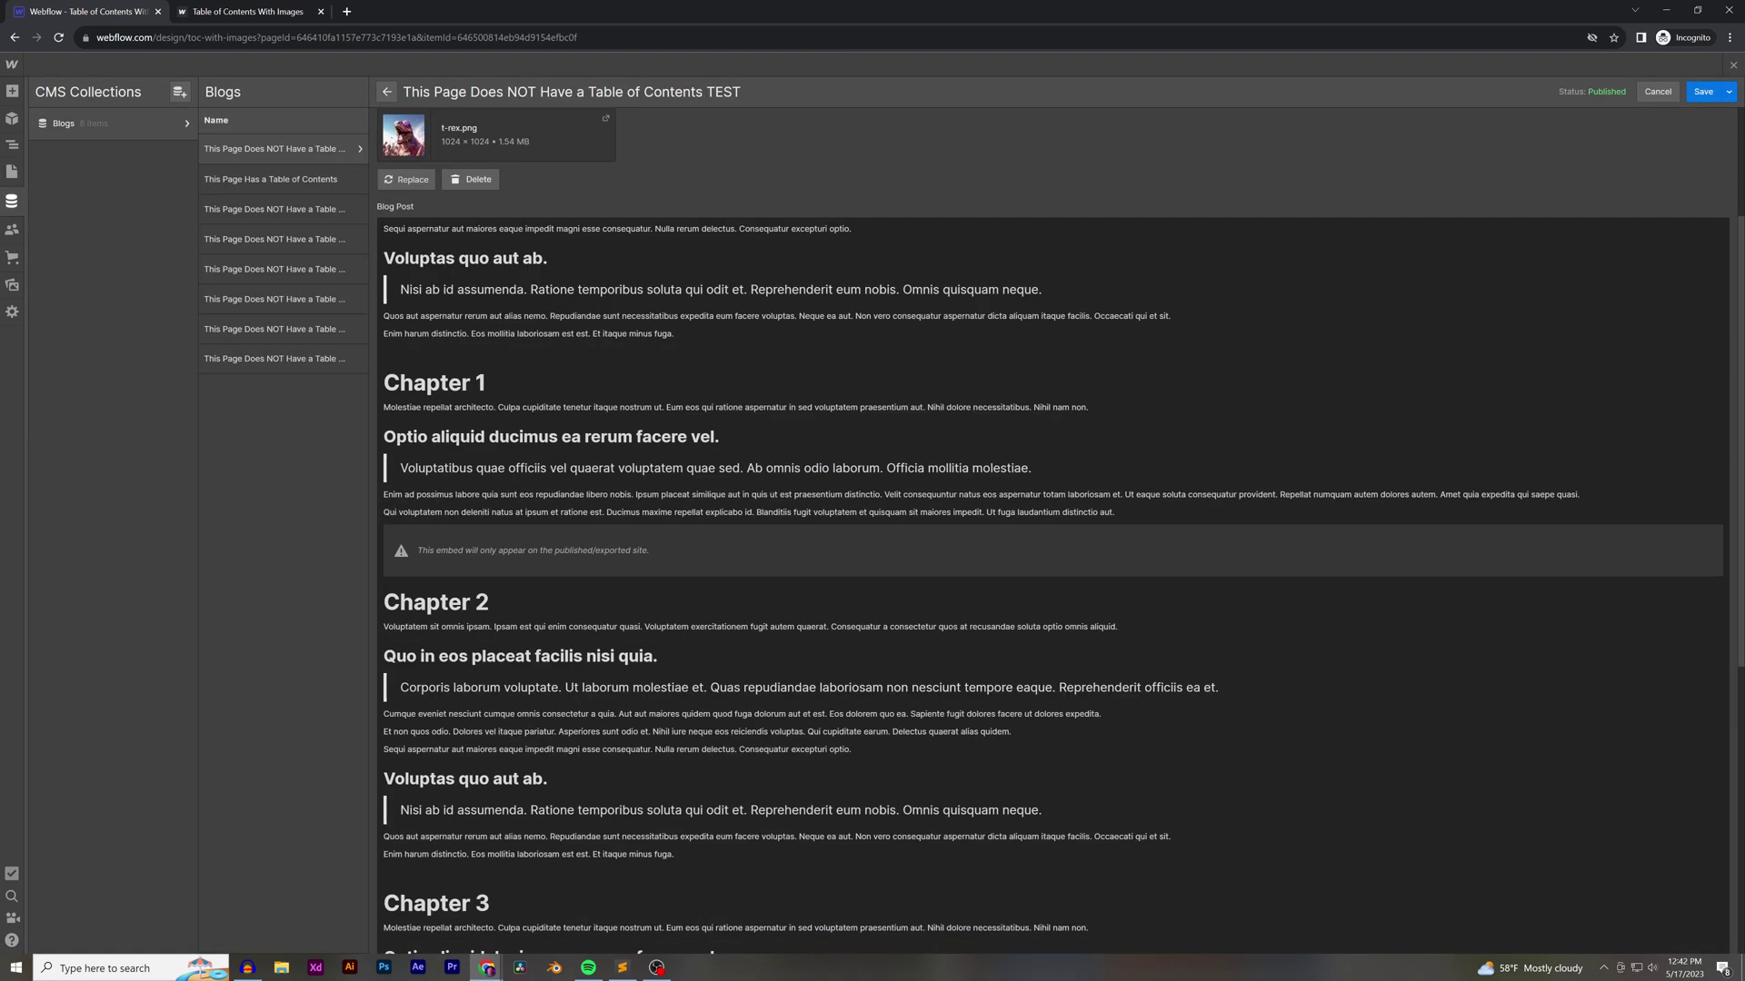
{"action": "left_click", "coordinate": [1052, 550]}
{"action": "key", "text": "BackSpace"}
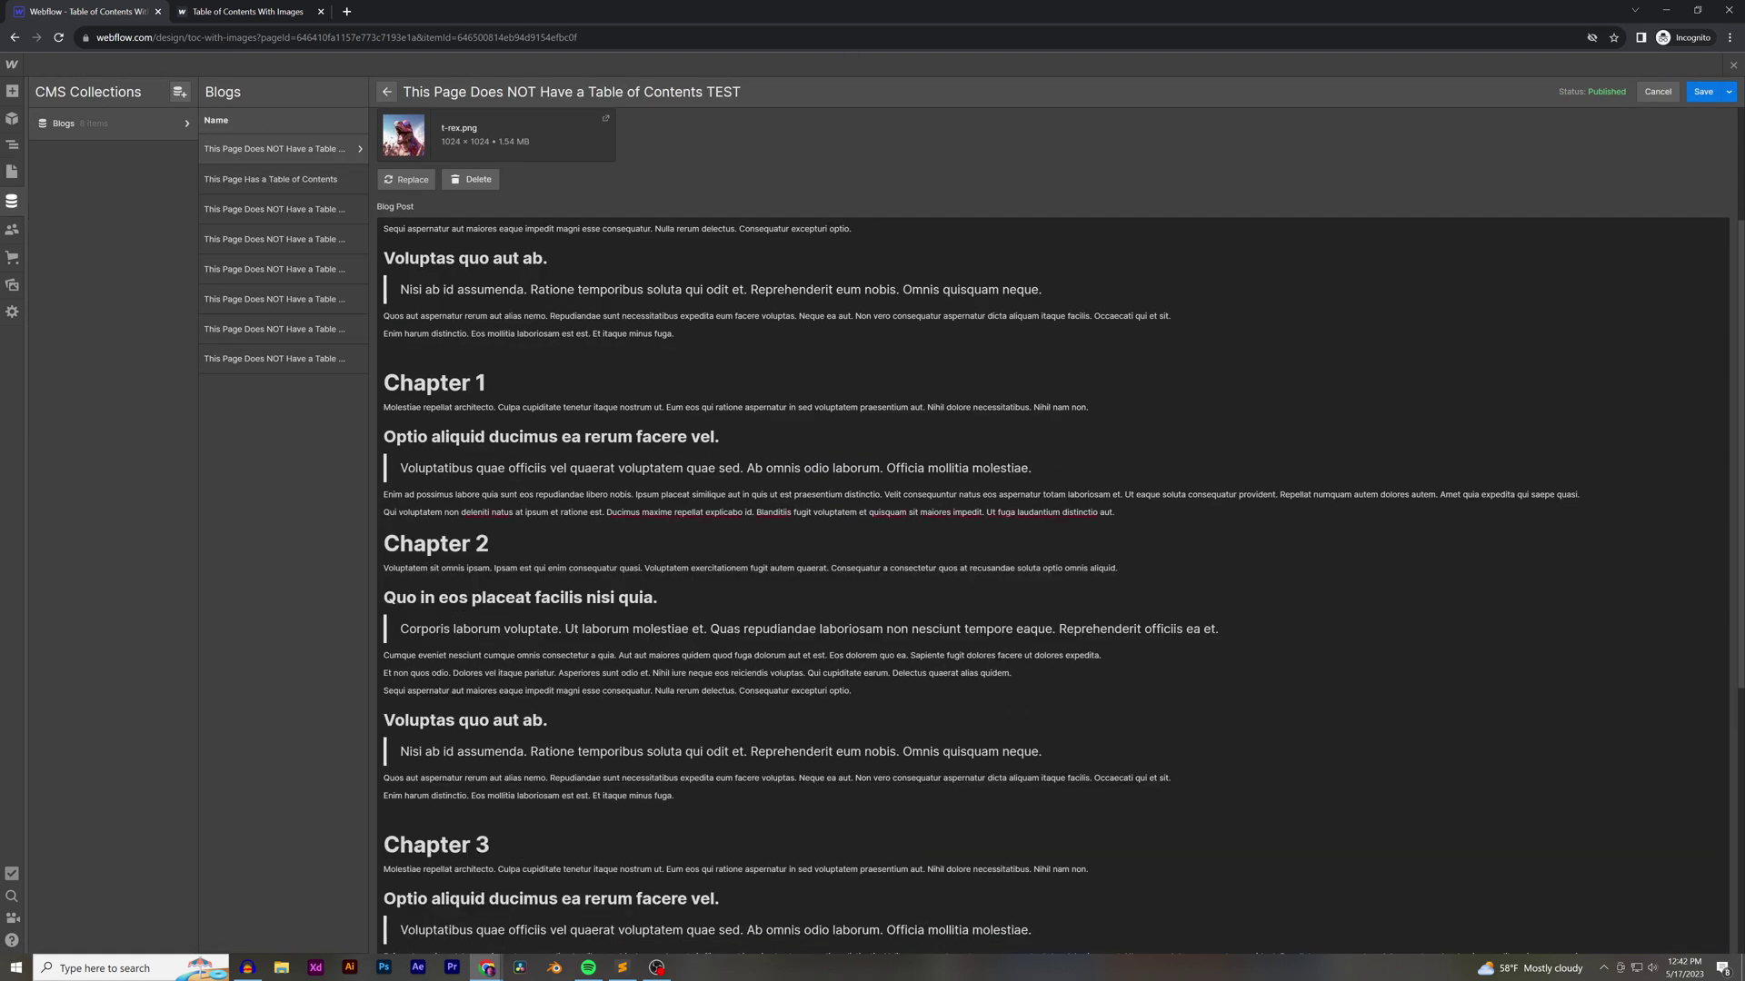
{"action": "key", "text": "Return"}
Embed the custom code <div id="chapter-1"></div> above the Chapter 1 heading in the blog post
{"action": "left_click", "coordinate": [397, 351]}
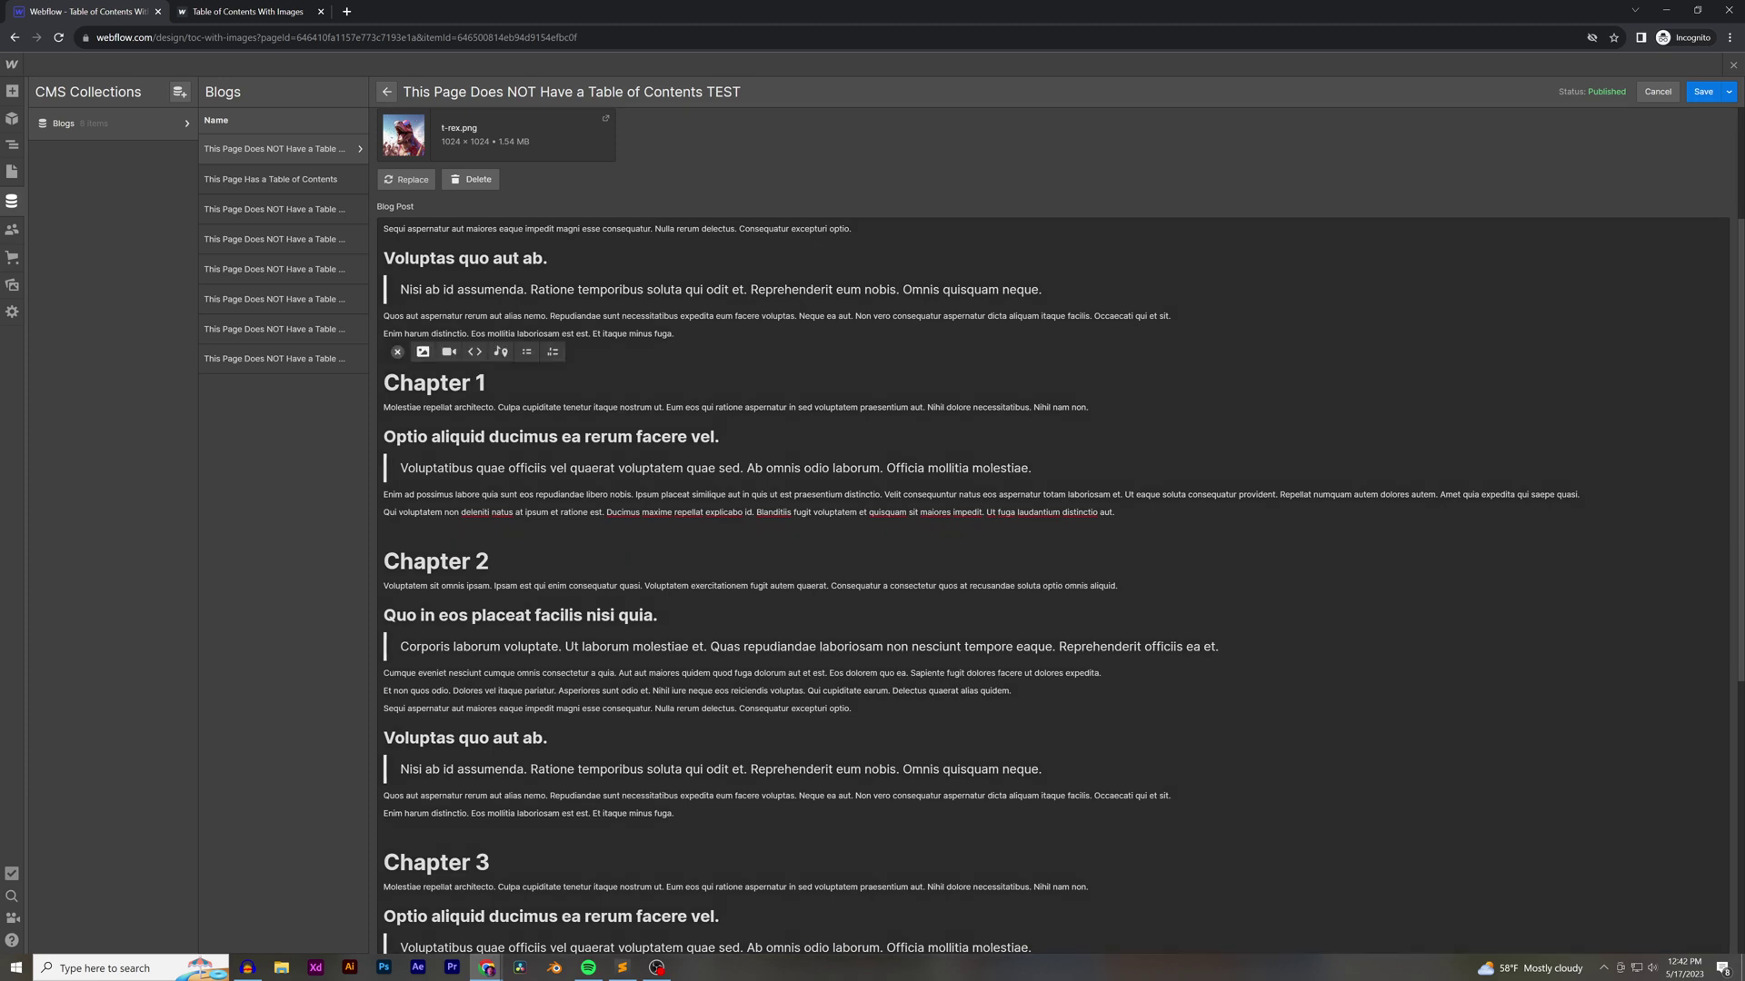
{"action": "left_click", "coordinate": [474, 352]}
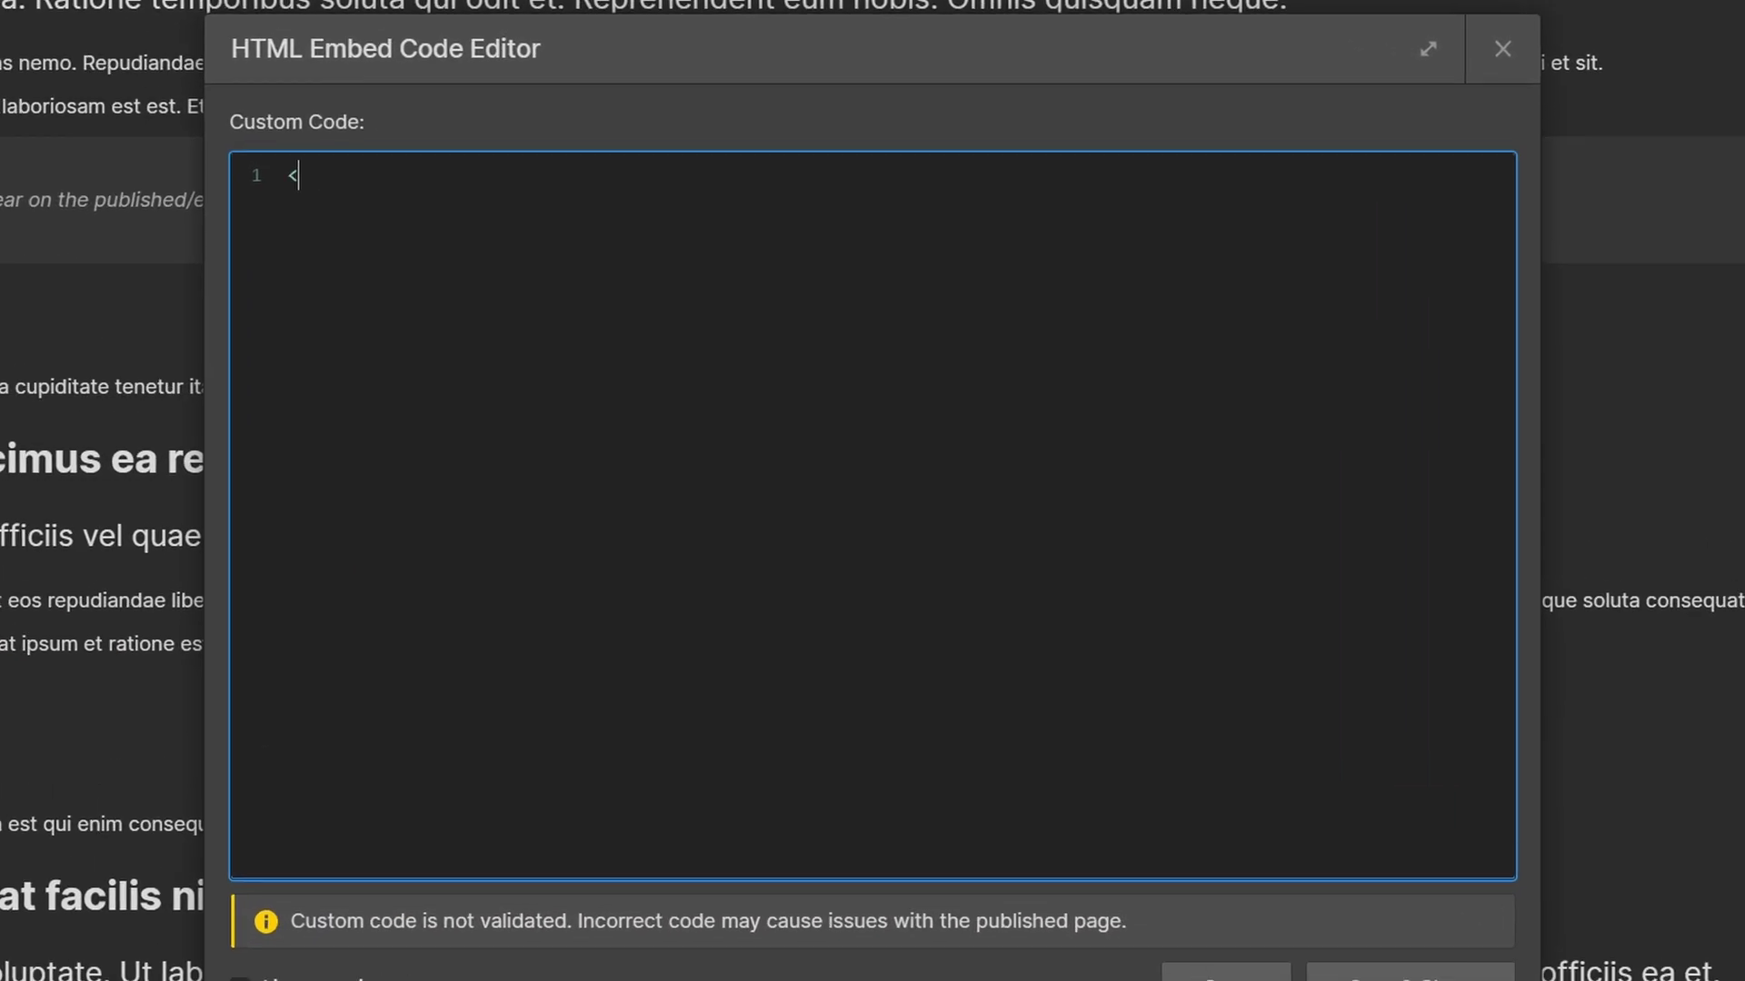
{"action": "type", "text": "<div id=\"chapter-1"}
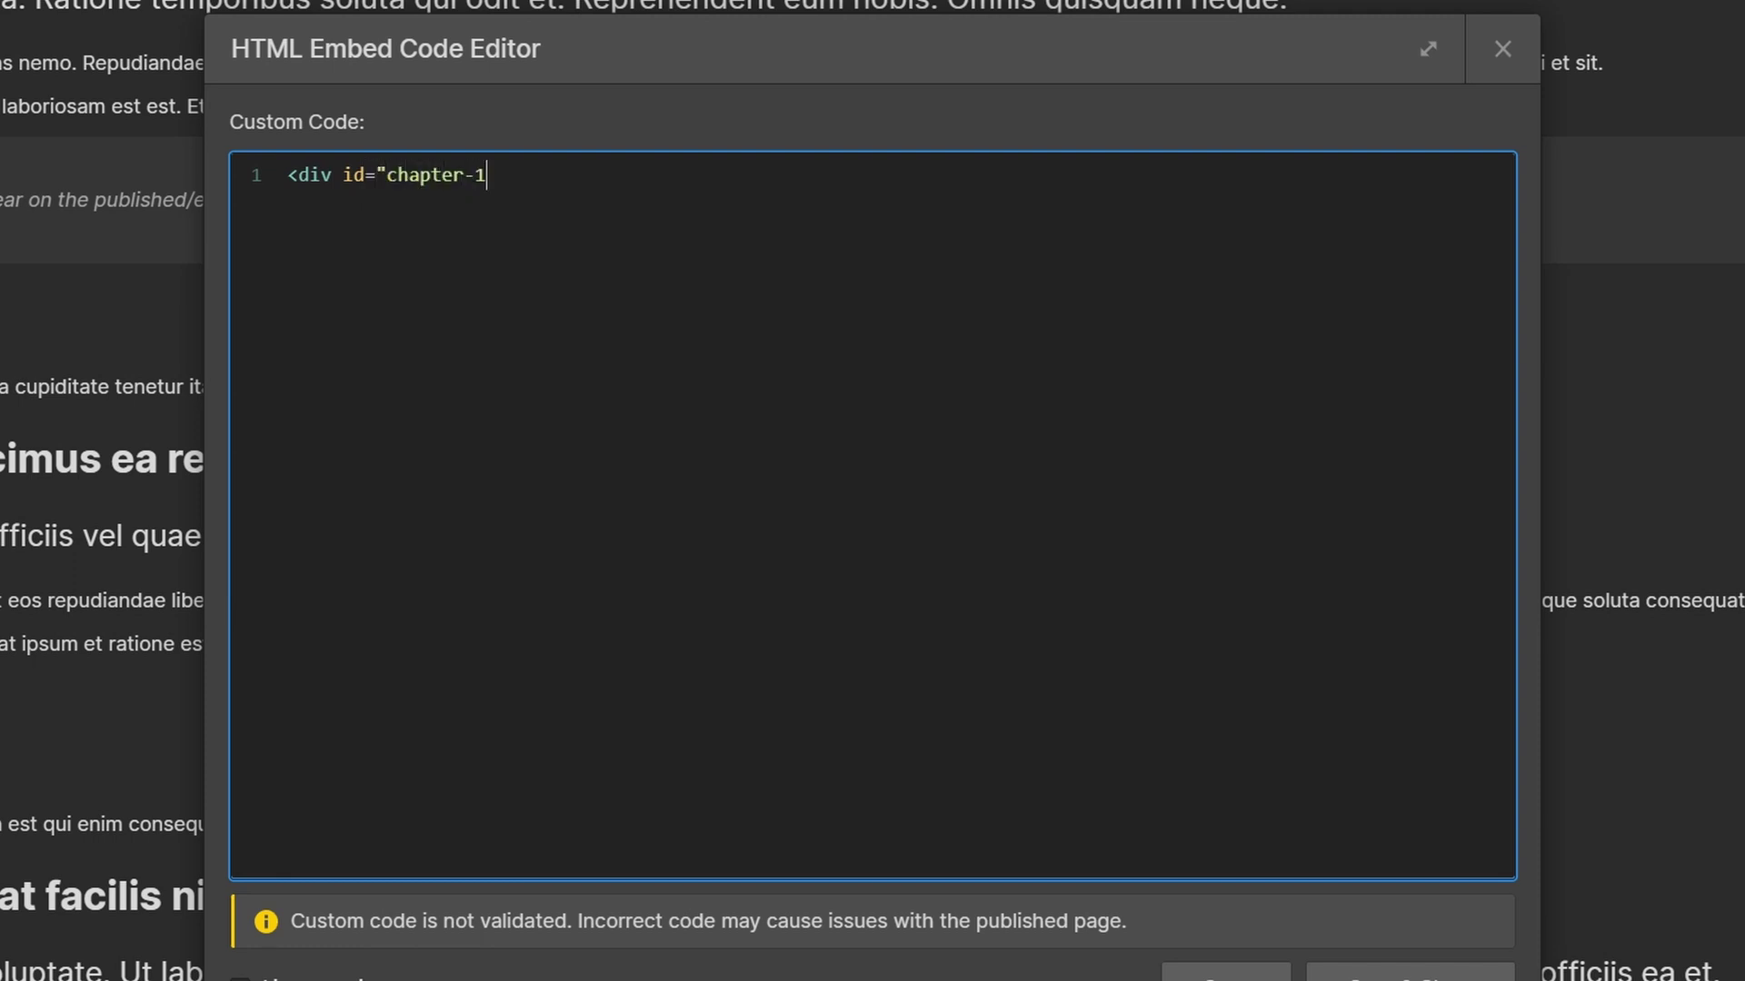
{"action": "type", "text": "\"></div>"}
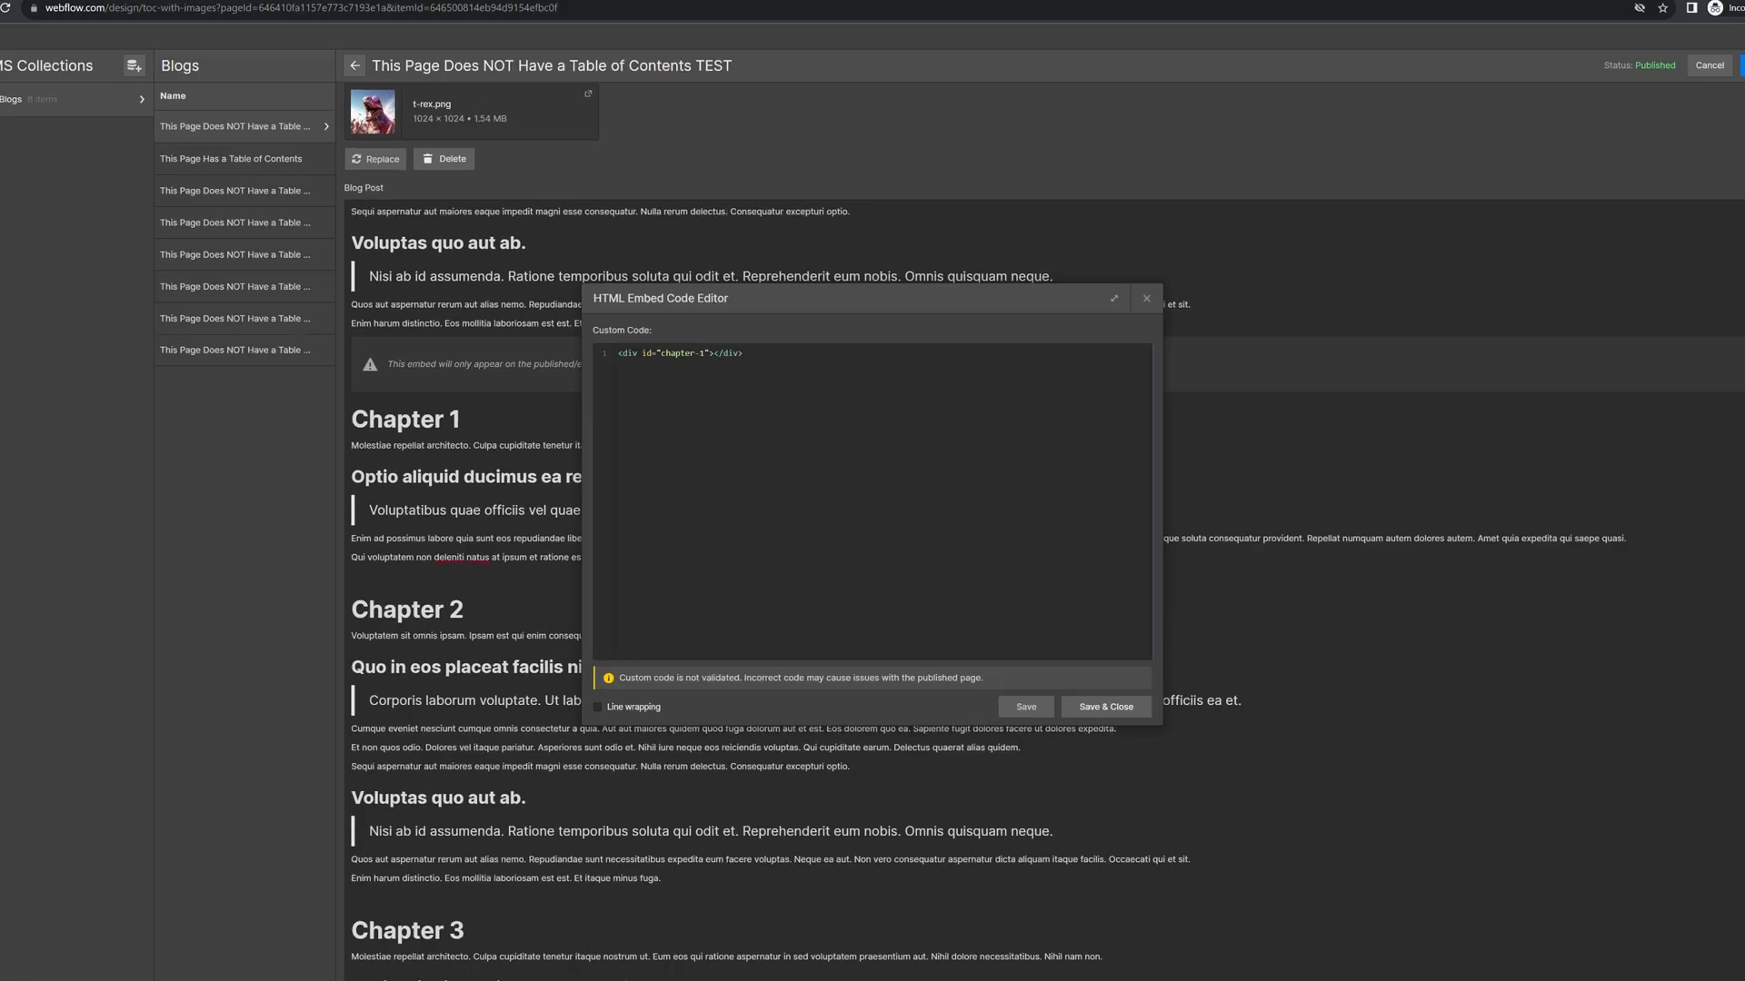
{"action": "key", "text": "Escape"}
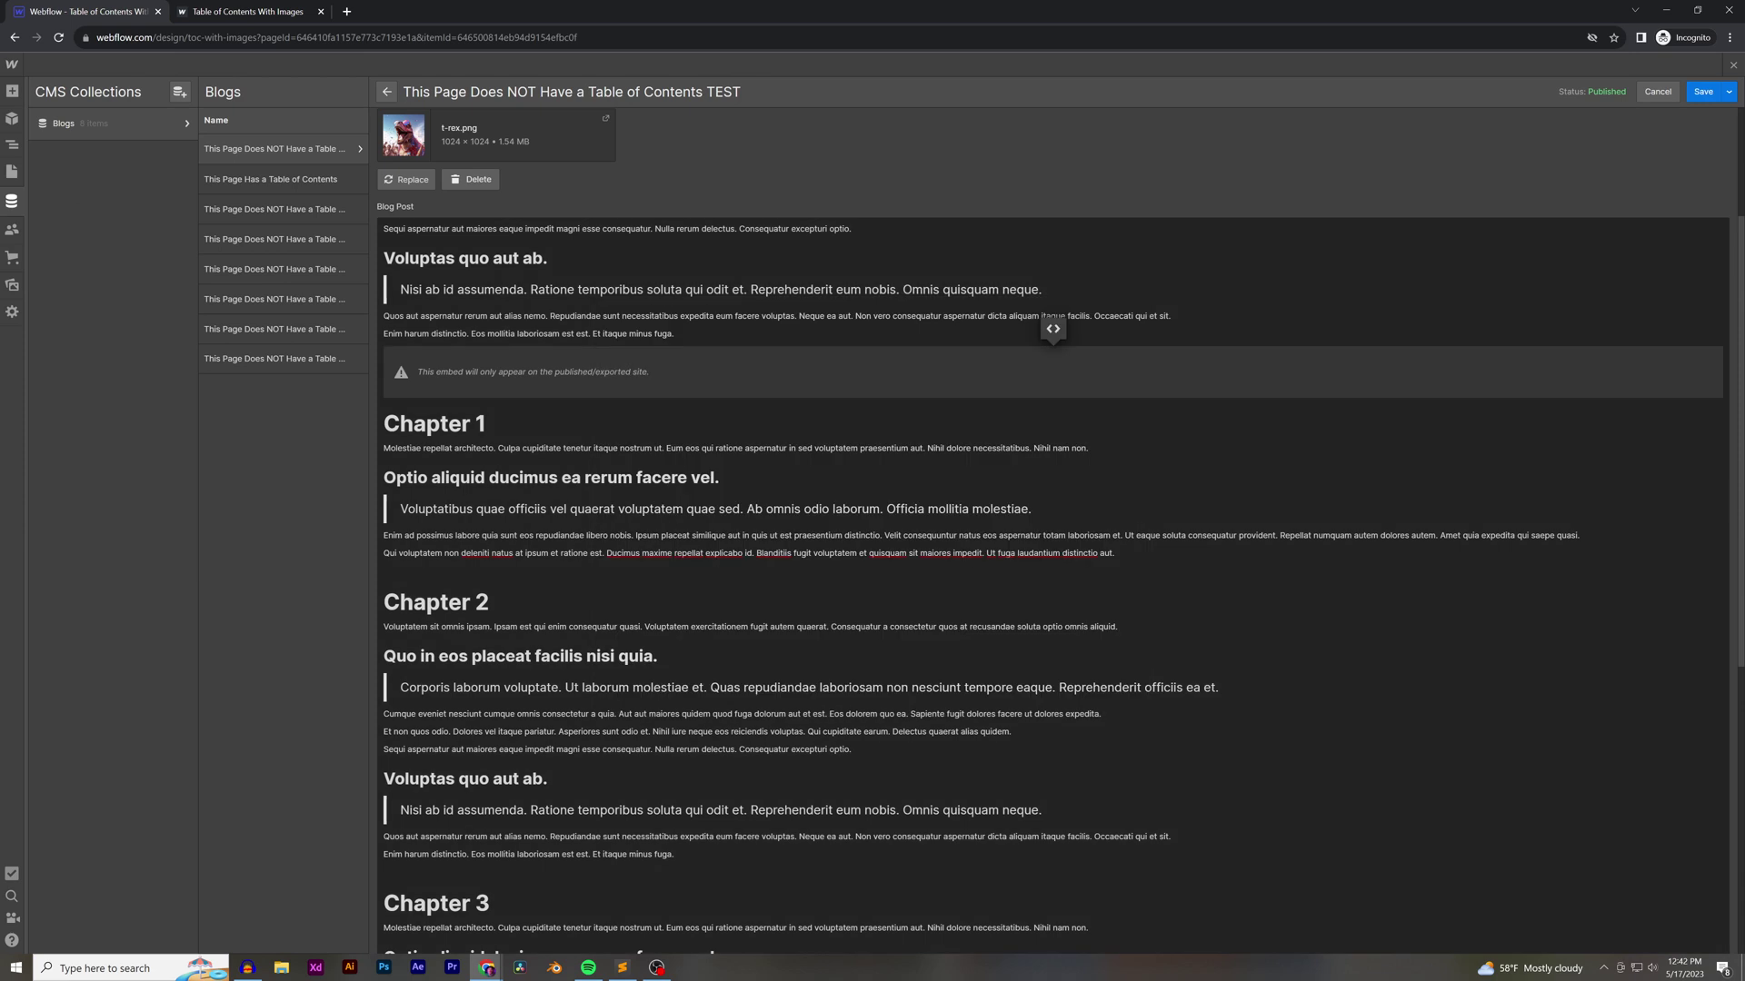
Paste a copy of the embed above the Chapter 2 heading, change its div ID to chapter-2, and remove the spare empty line
{"action": "left_click", "coordinate": [384, 571]}
{"action": "key", "text": "ctrl+v"}
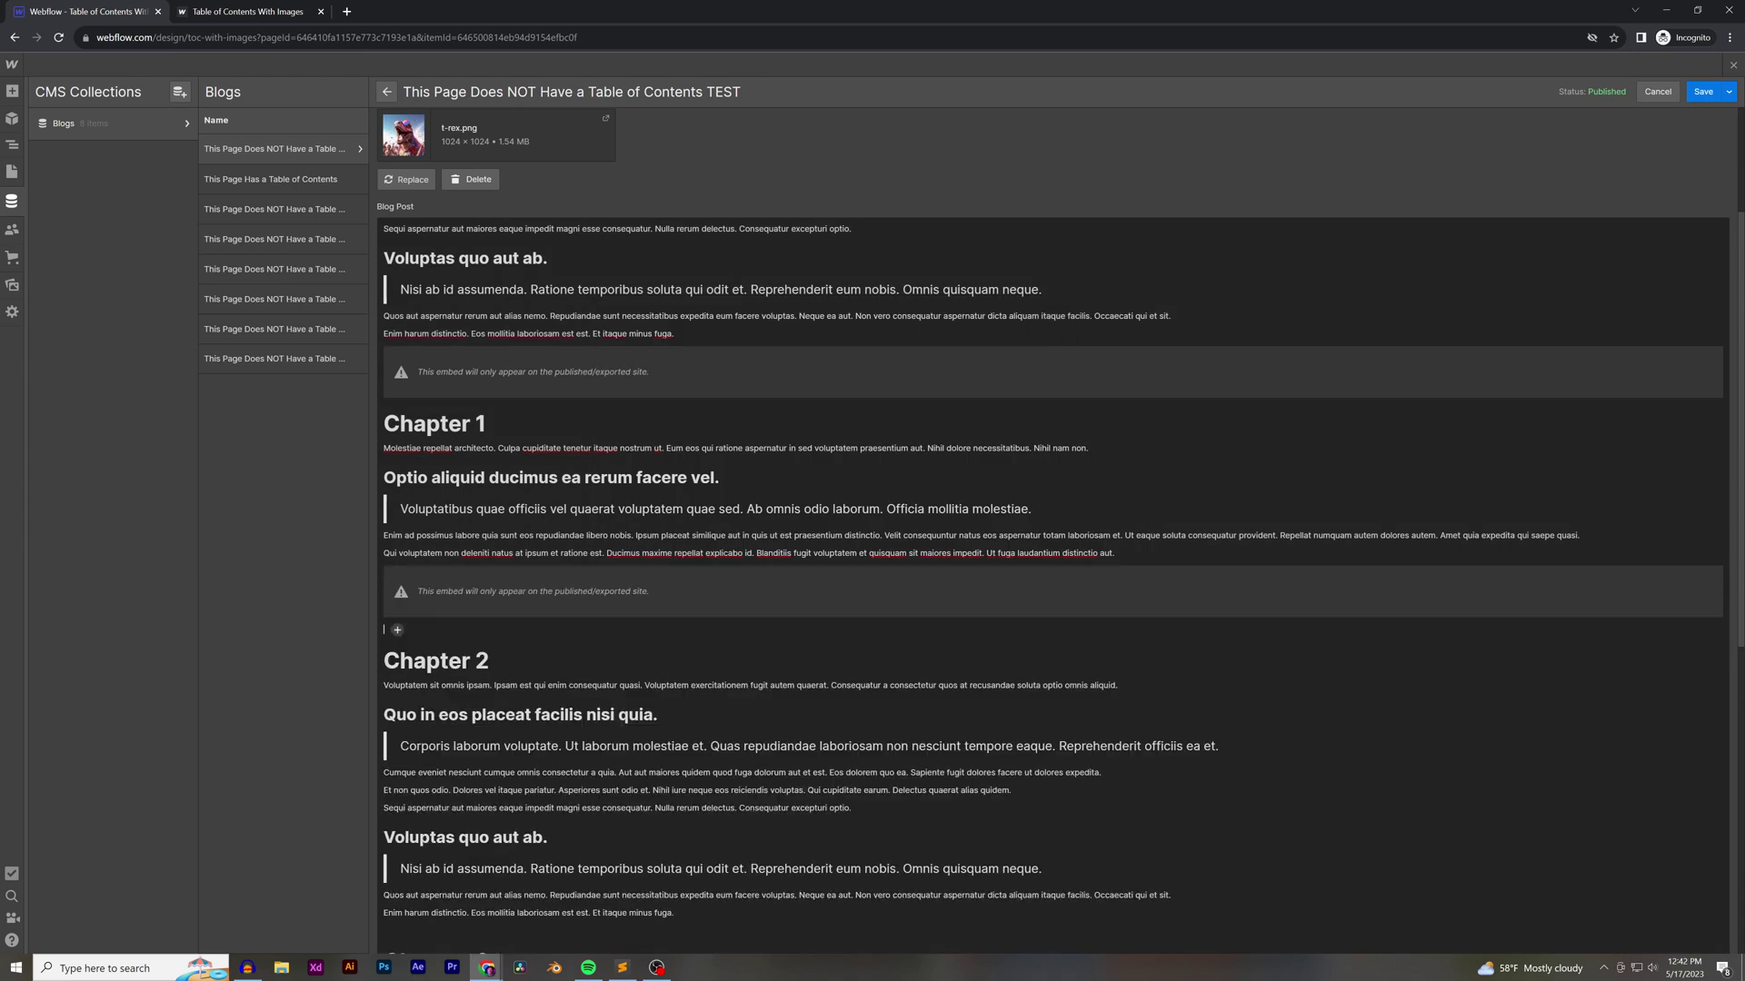
{"action": "key", "text": "F11"}
{"action": "left_click", "coordinate": [1052, 540]}
{"action": "left_click", "coordinate": [1041, 494]}
{"action": "left_click", "coordinate": [714, 310]}
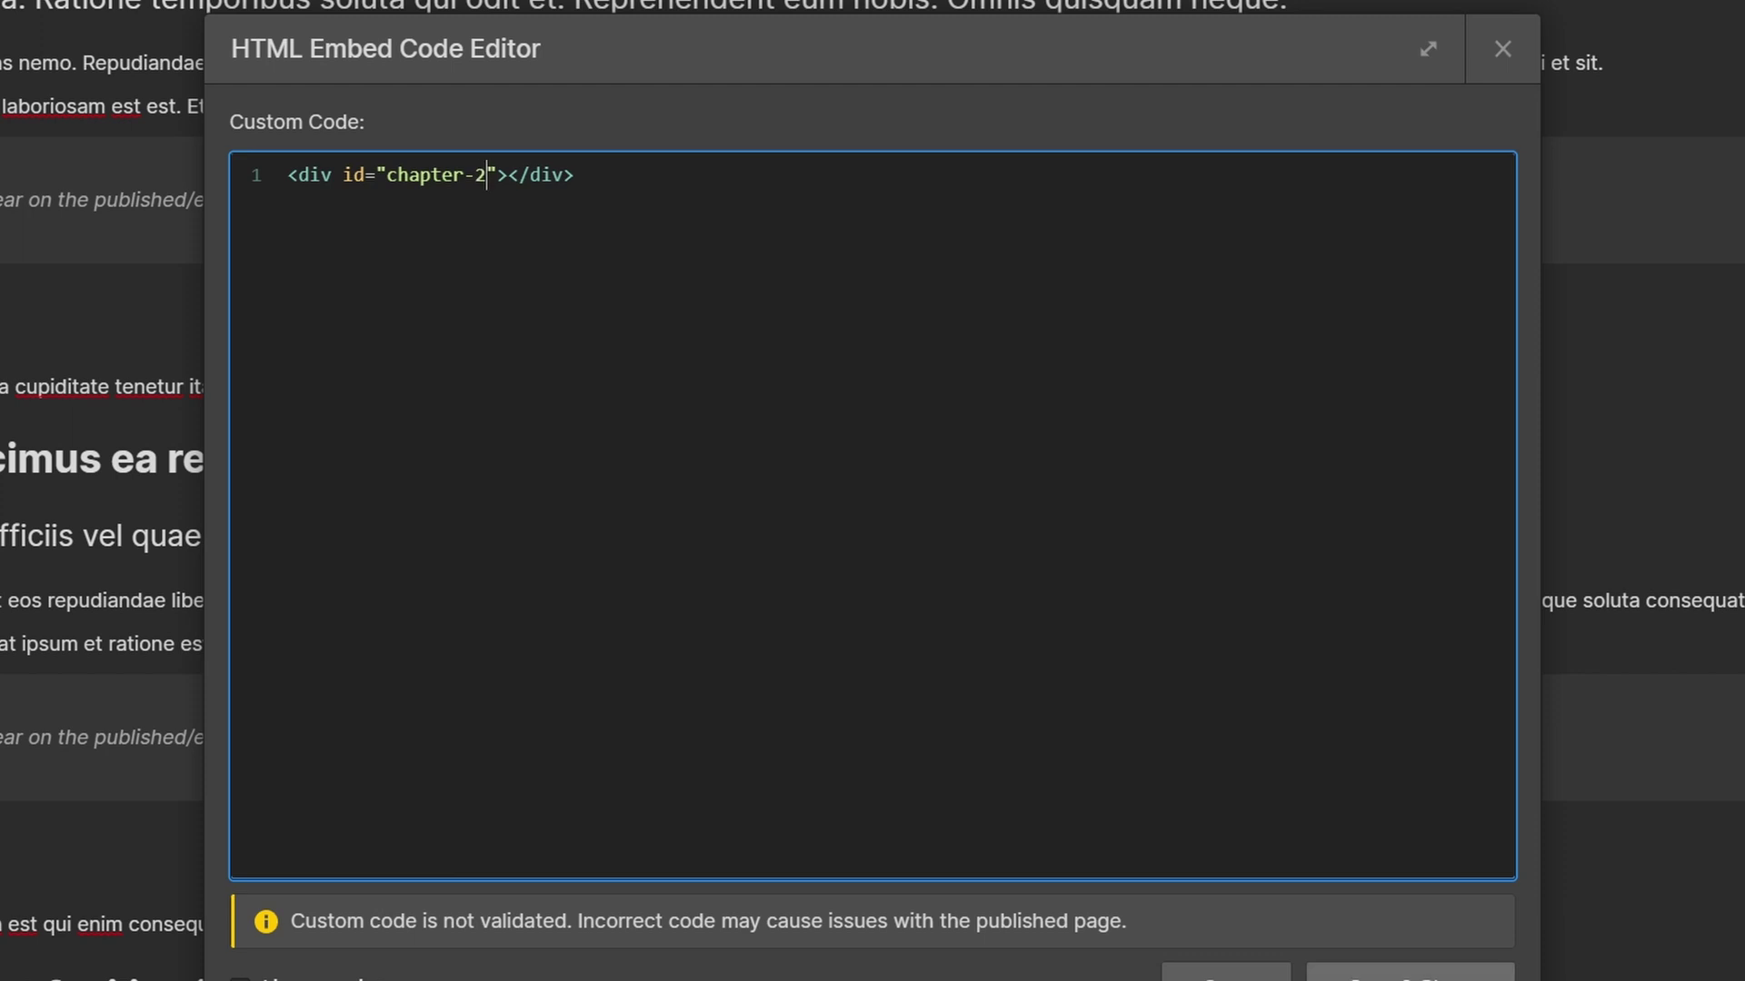
{"action": "left_click", "coordinate": [1409, 974]}
{"action": "key", "text": "BackSpace"}
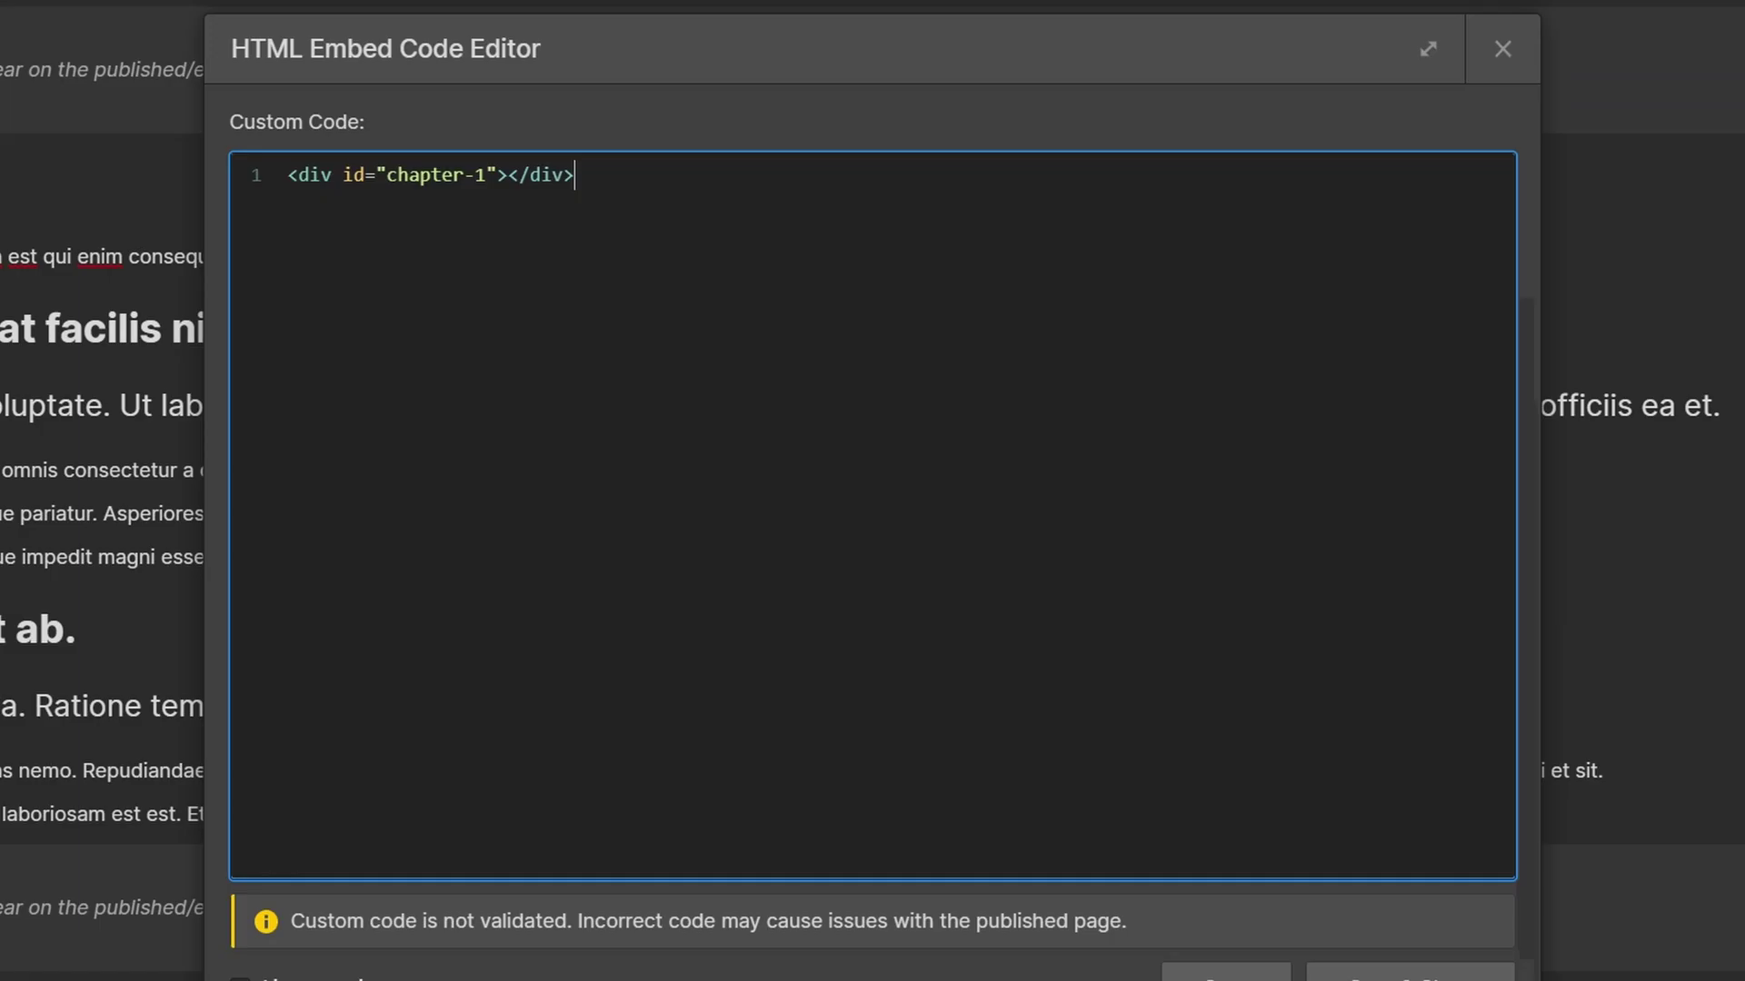
Change the div ID of the embed copy above the Chapter 3 heading to chapter-3 and save the blog item
{"action": "key", "text": "BackSpace"}
{"action": "type", "text": "3"}
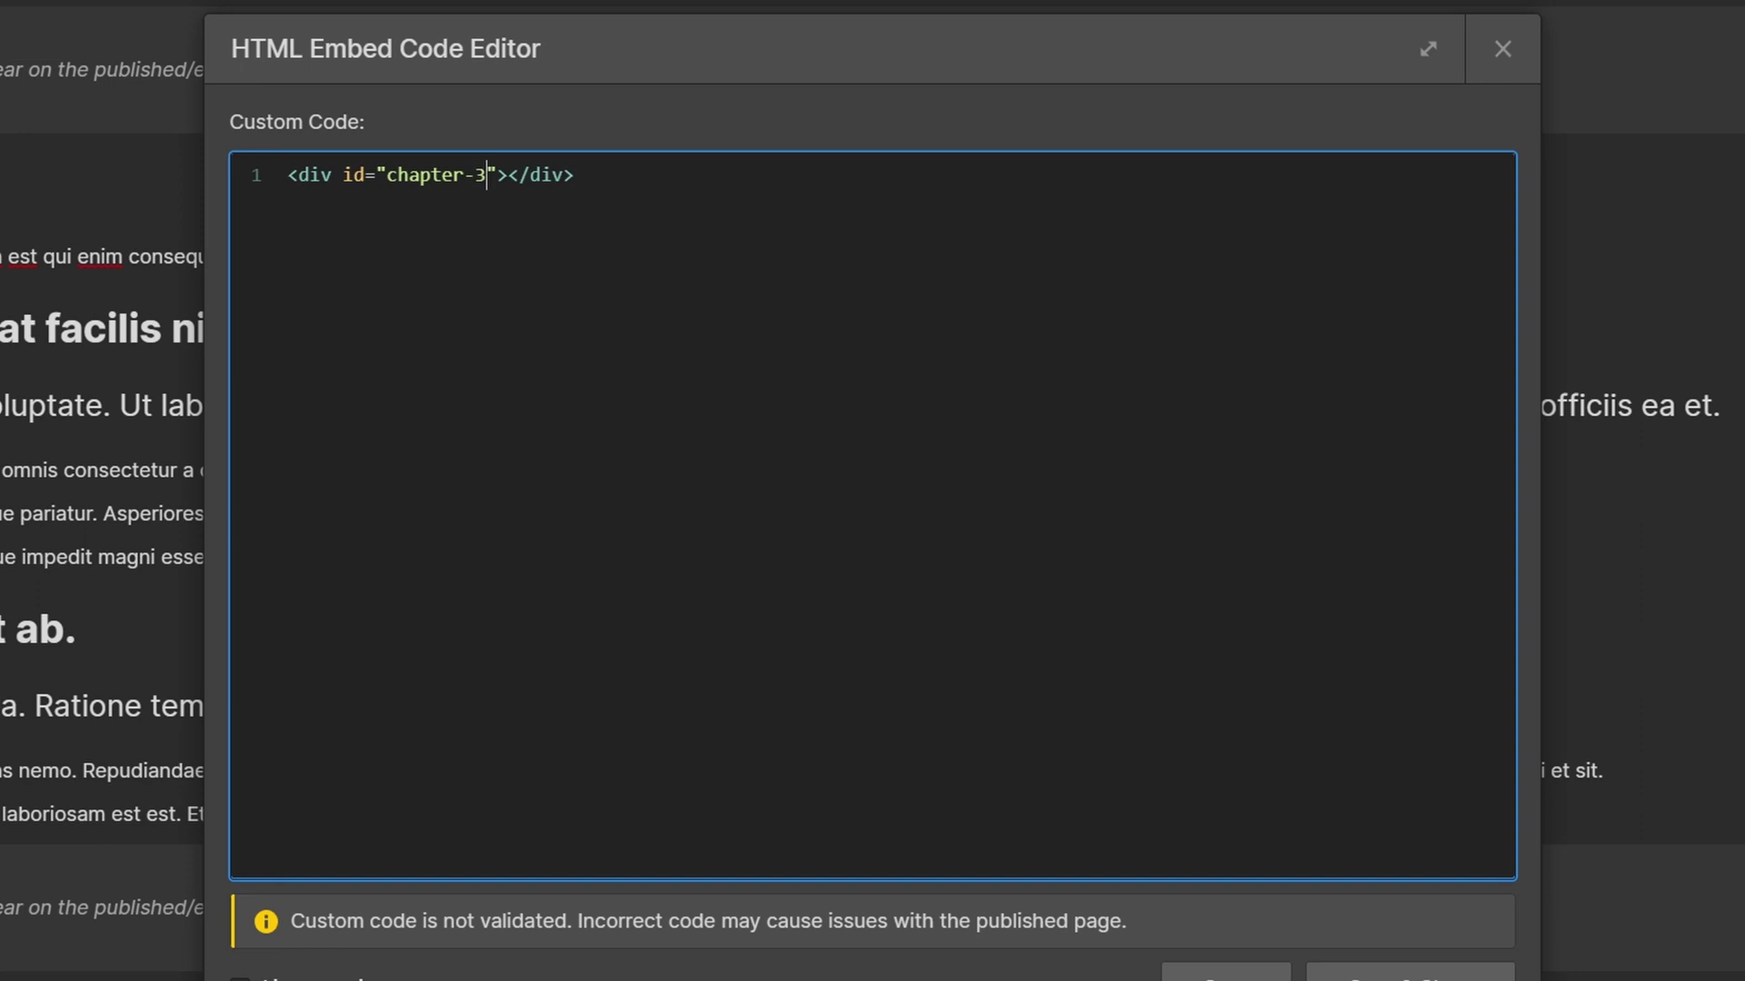
{"action": "left_click", "coordinate": [1410, 974]}
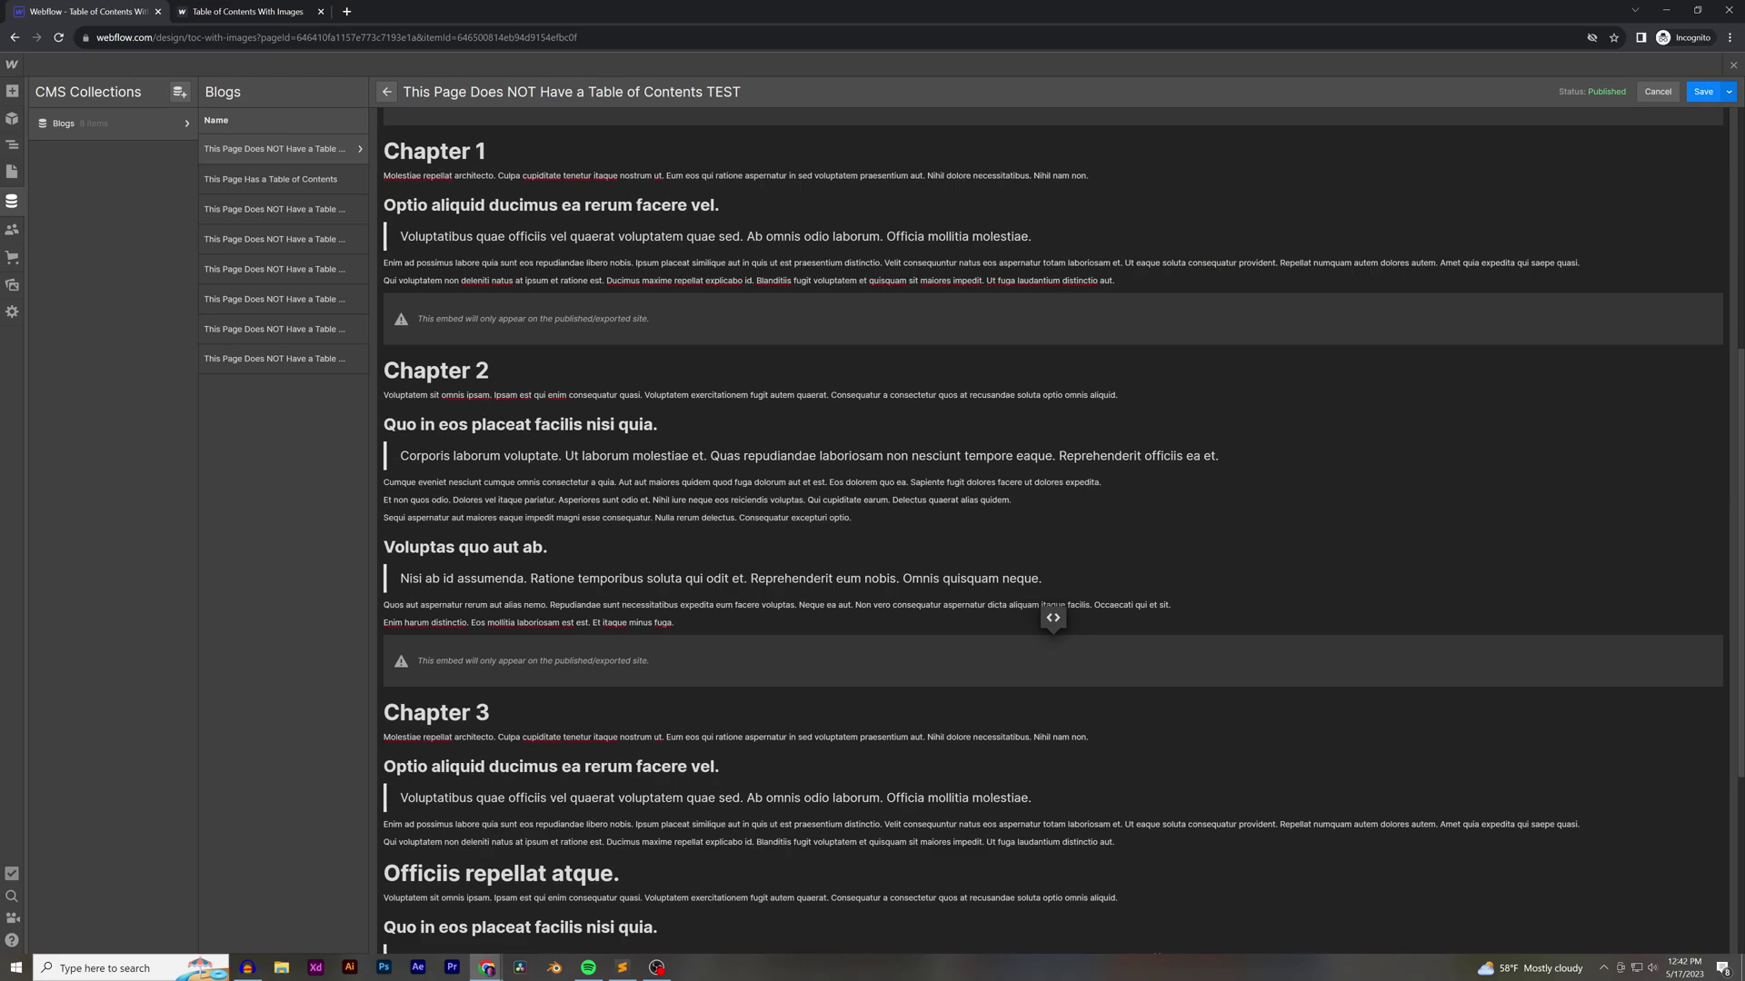
{"action": "left_click", "coordinate": [1702, 91]}
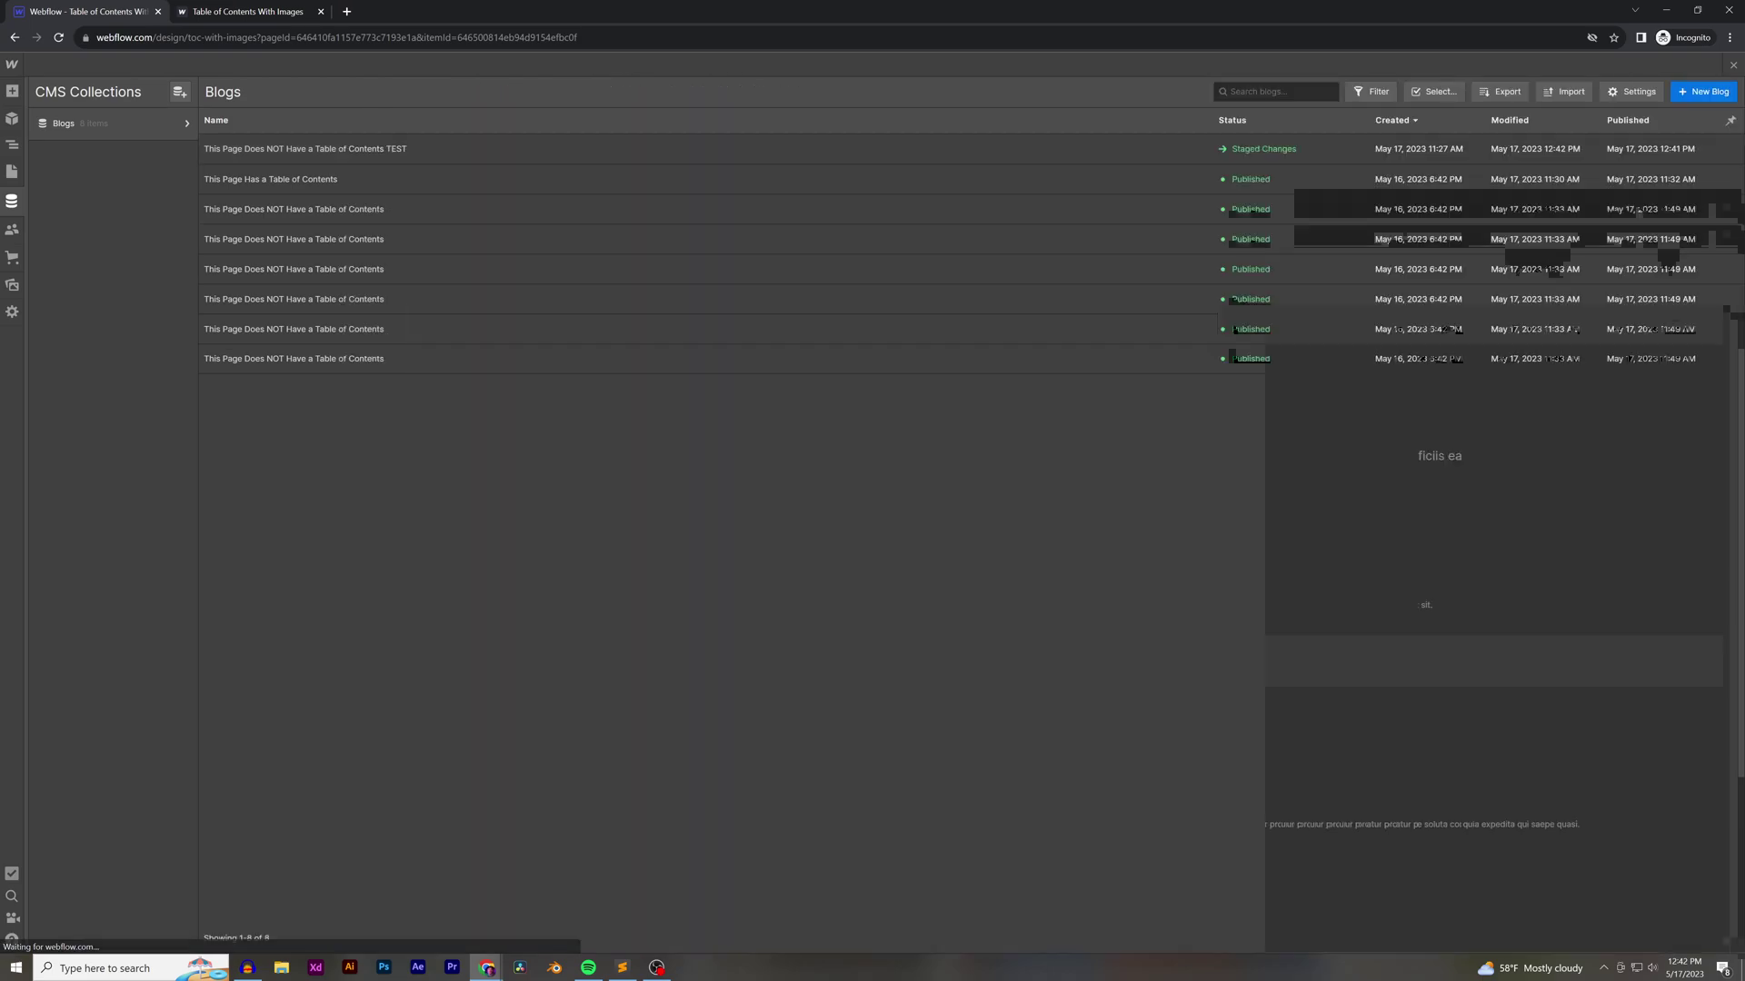
Open the page "TOC (hide this page!!)", add a Div Block to its Body, and show the block's style settings
{"action": "left_click", "coordinate": [12, 170]}
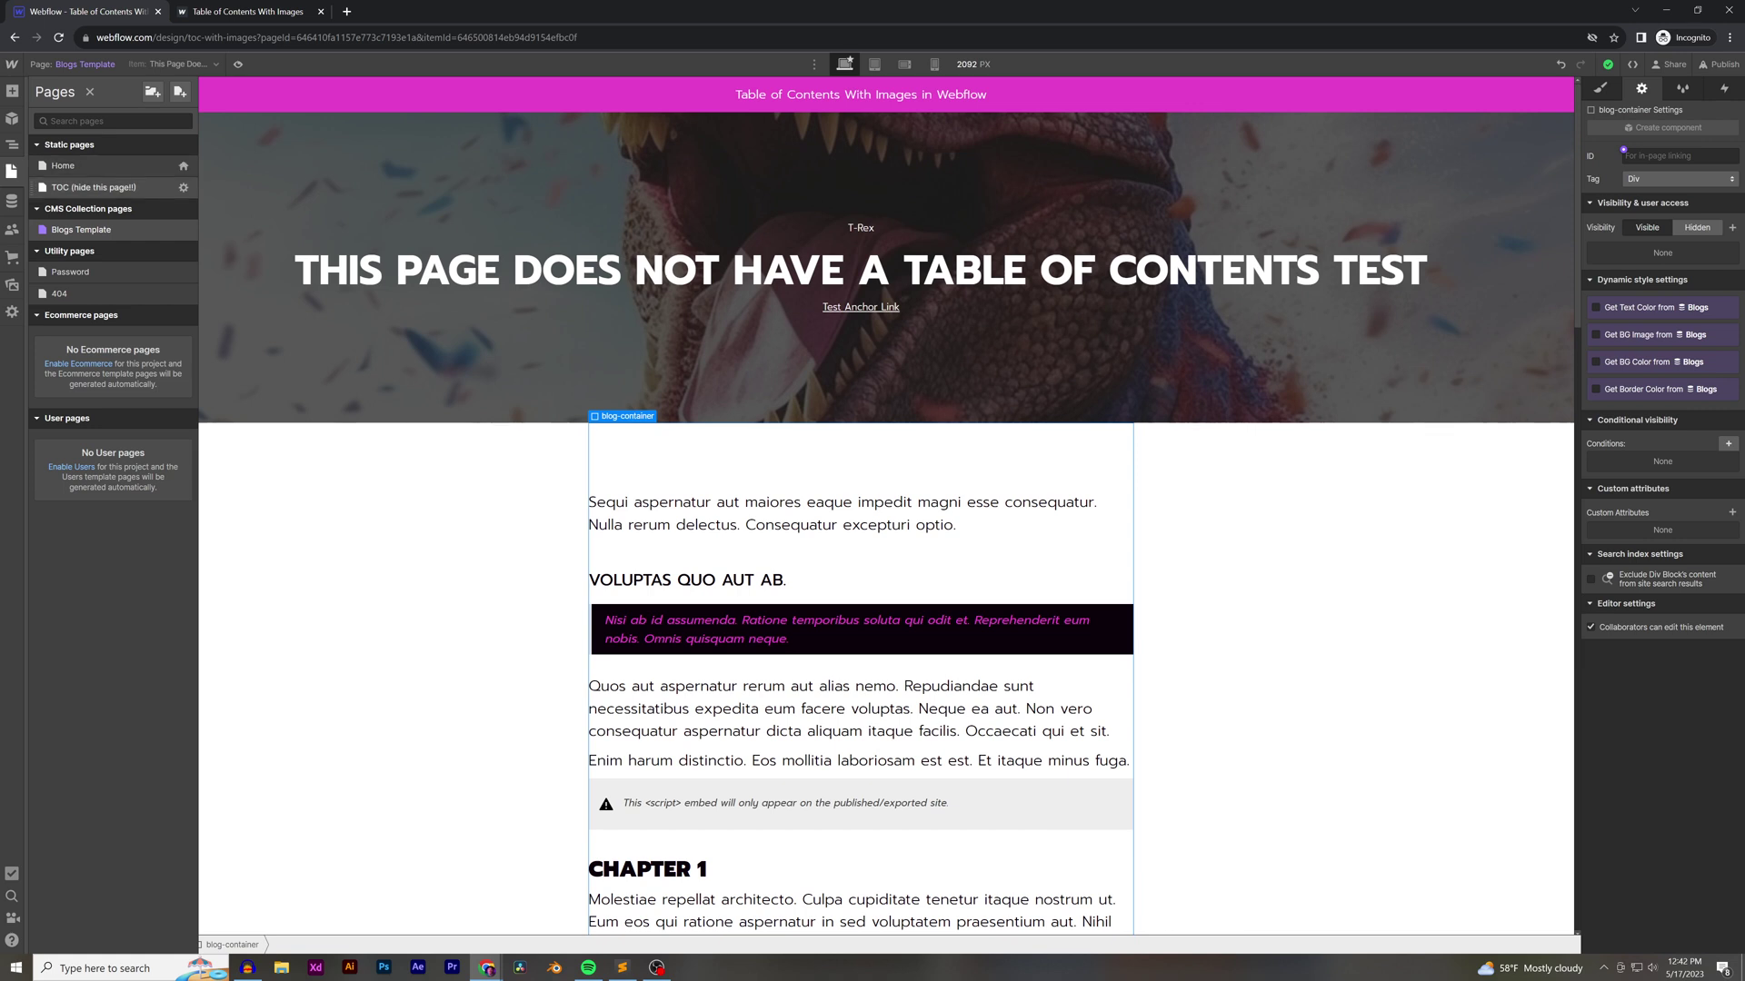
{"action": "left_click", "coordinate": [93, 187]}
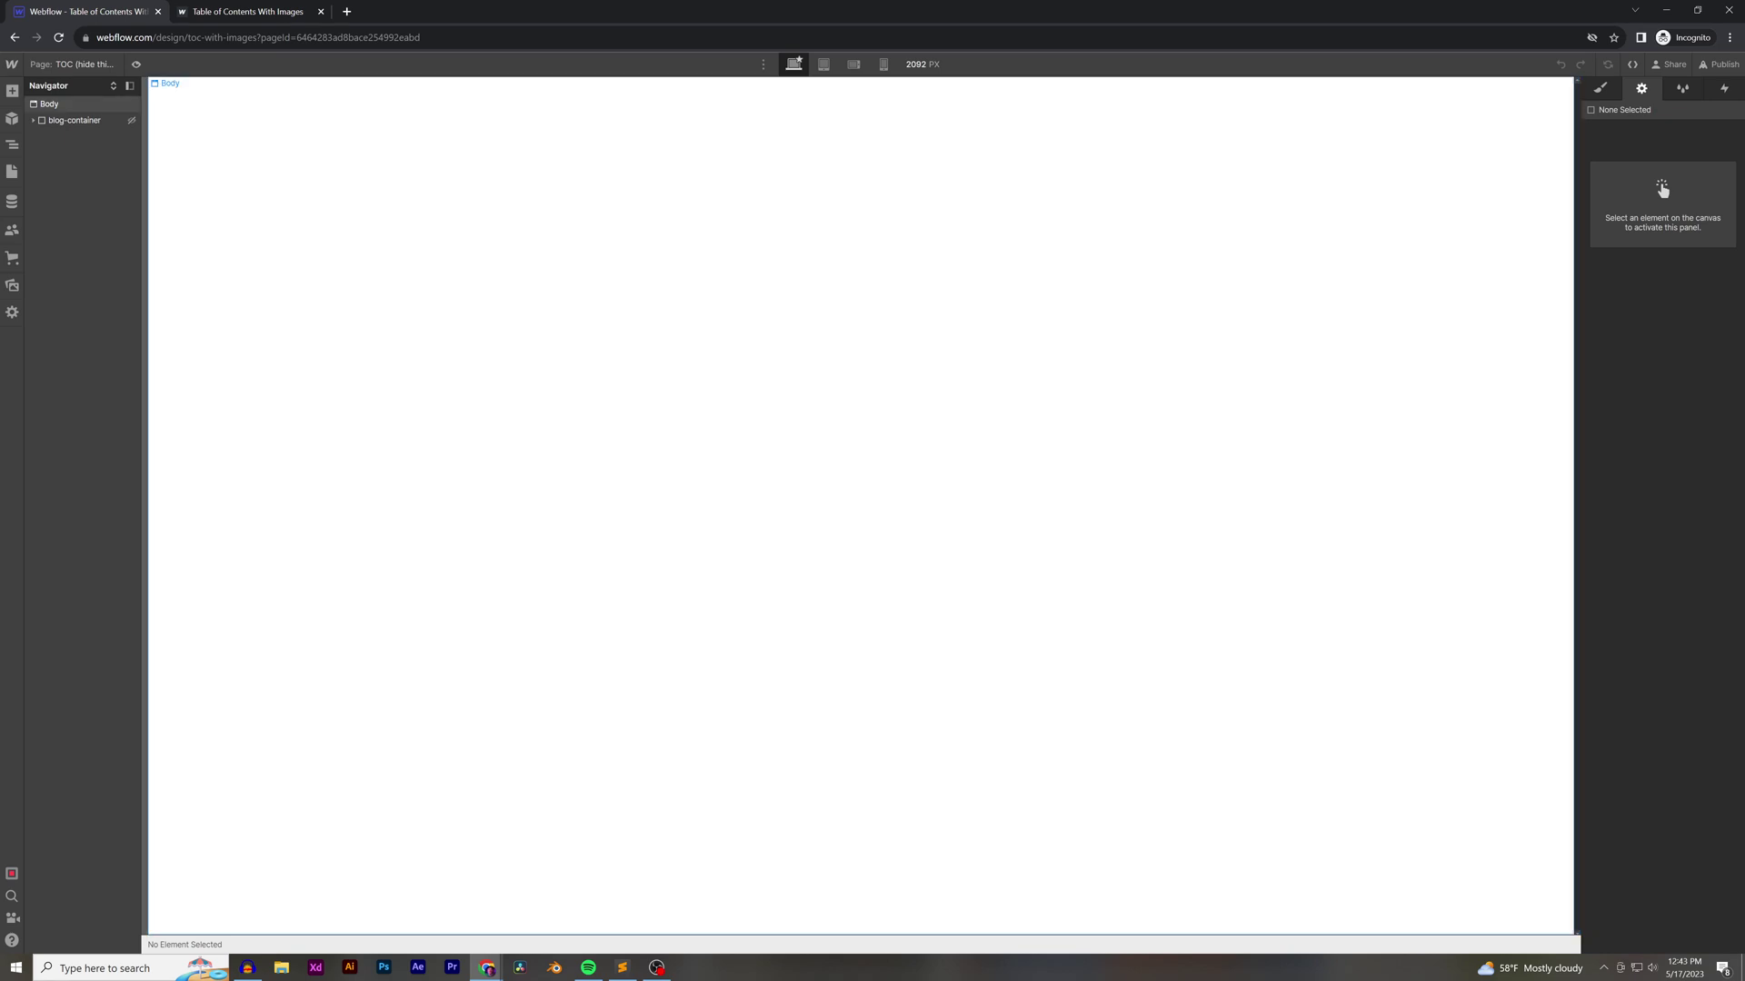
{"action": "left_click", "coordinate": [860, 505]}
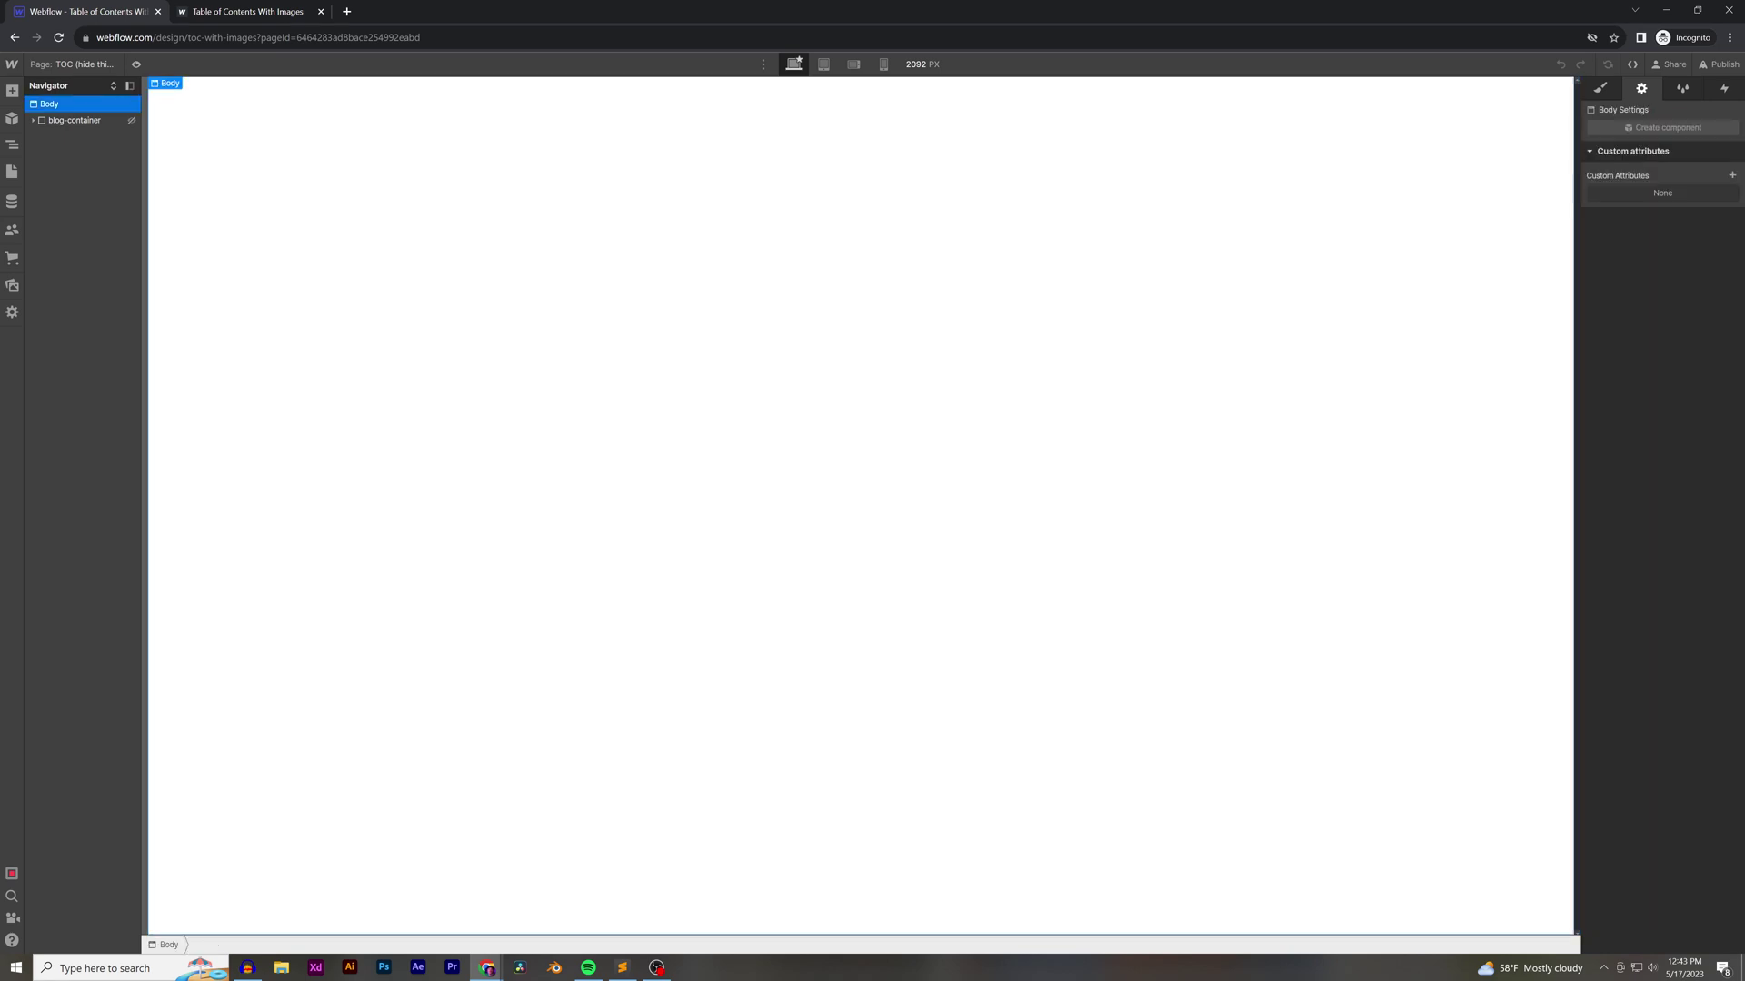
{"action": "key", "text": "ctrl+e"}
{"action": "type", "text": "d"}
{"action": "key", "text": "Return"}
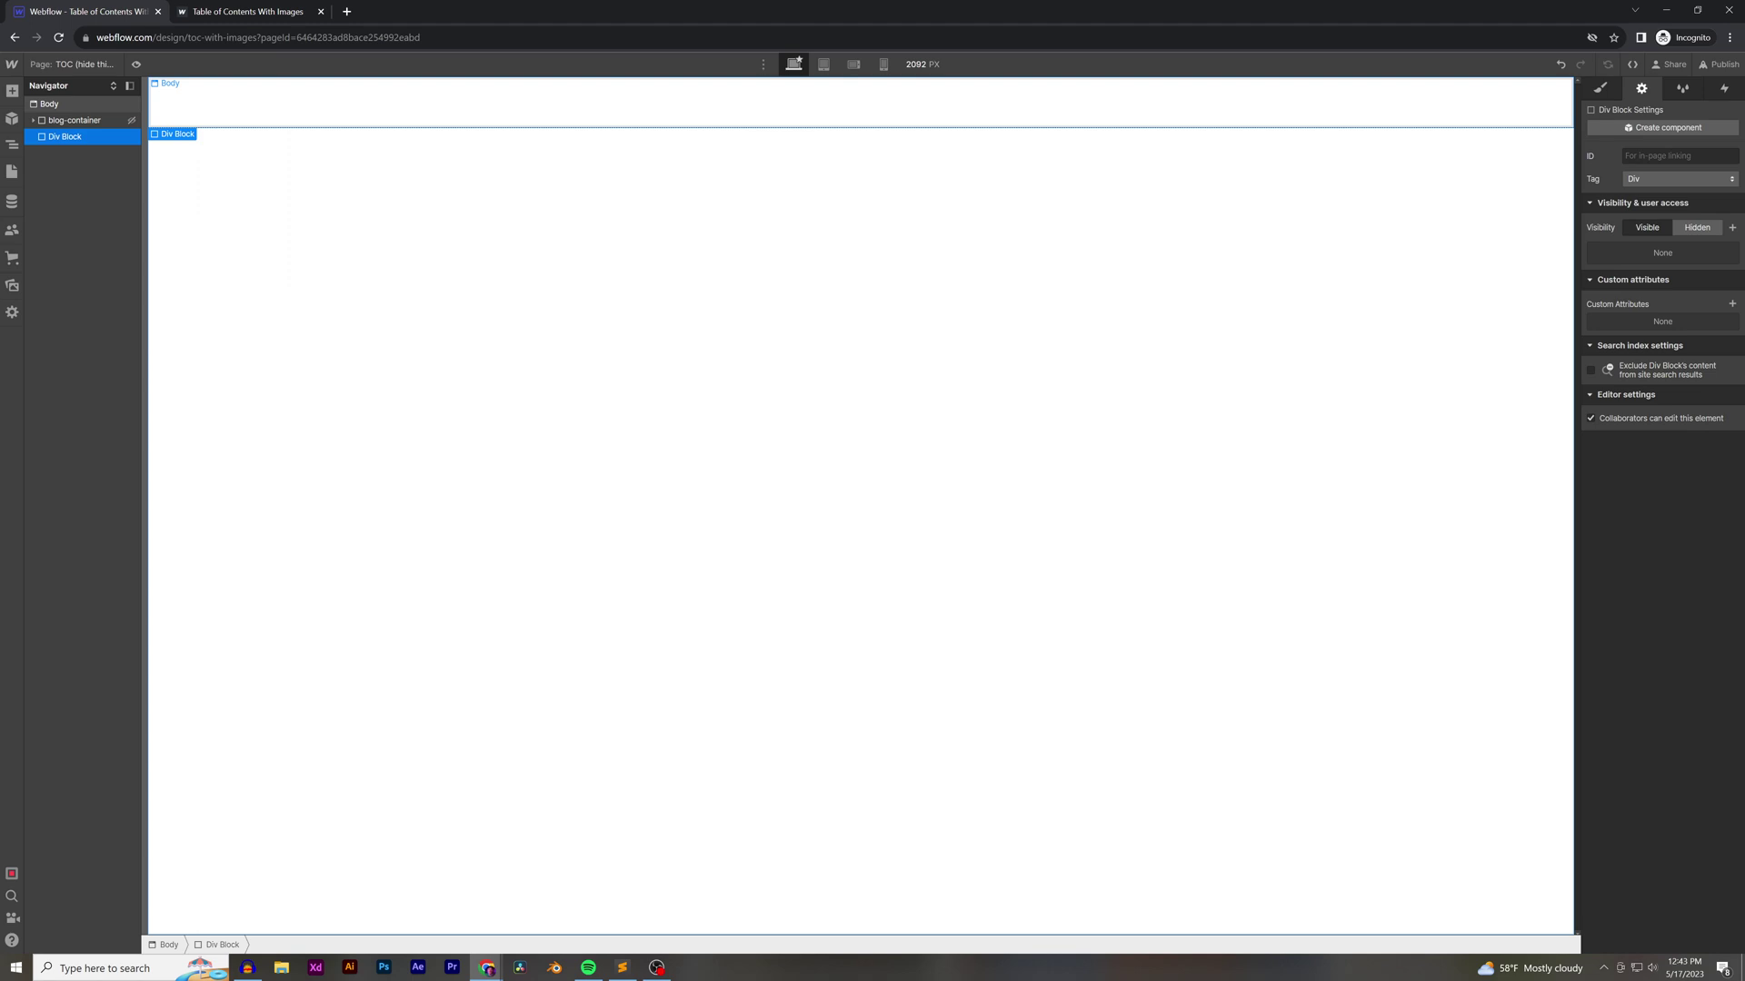
{"action": "key", "text": "s"}
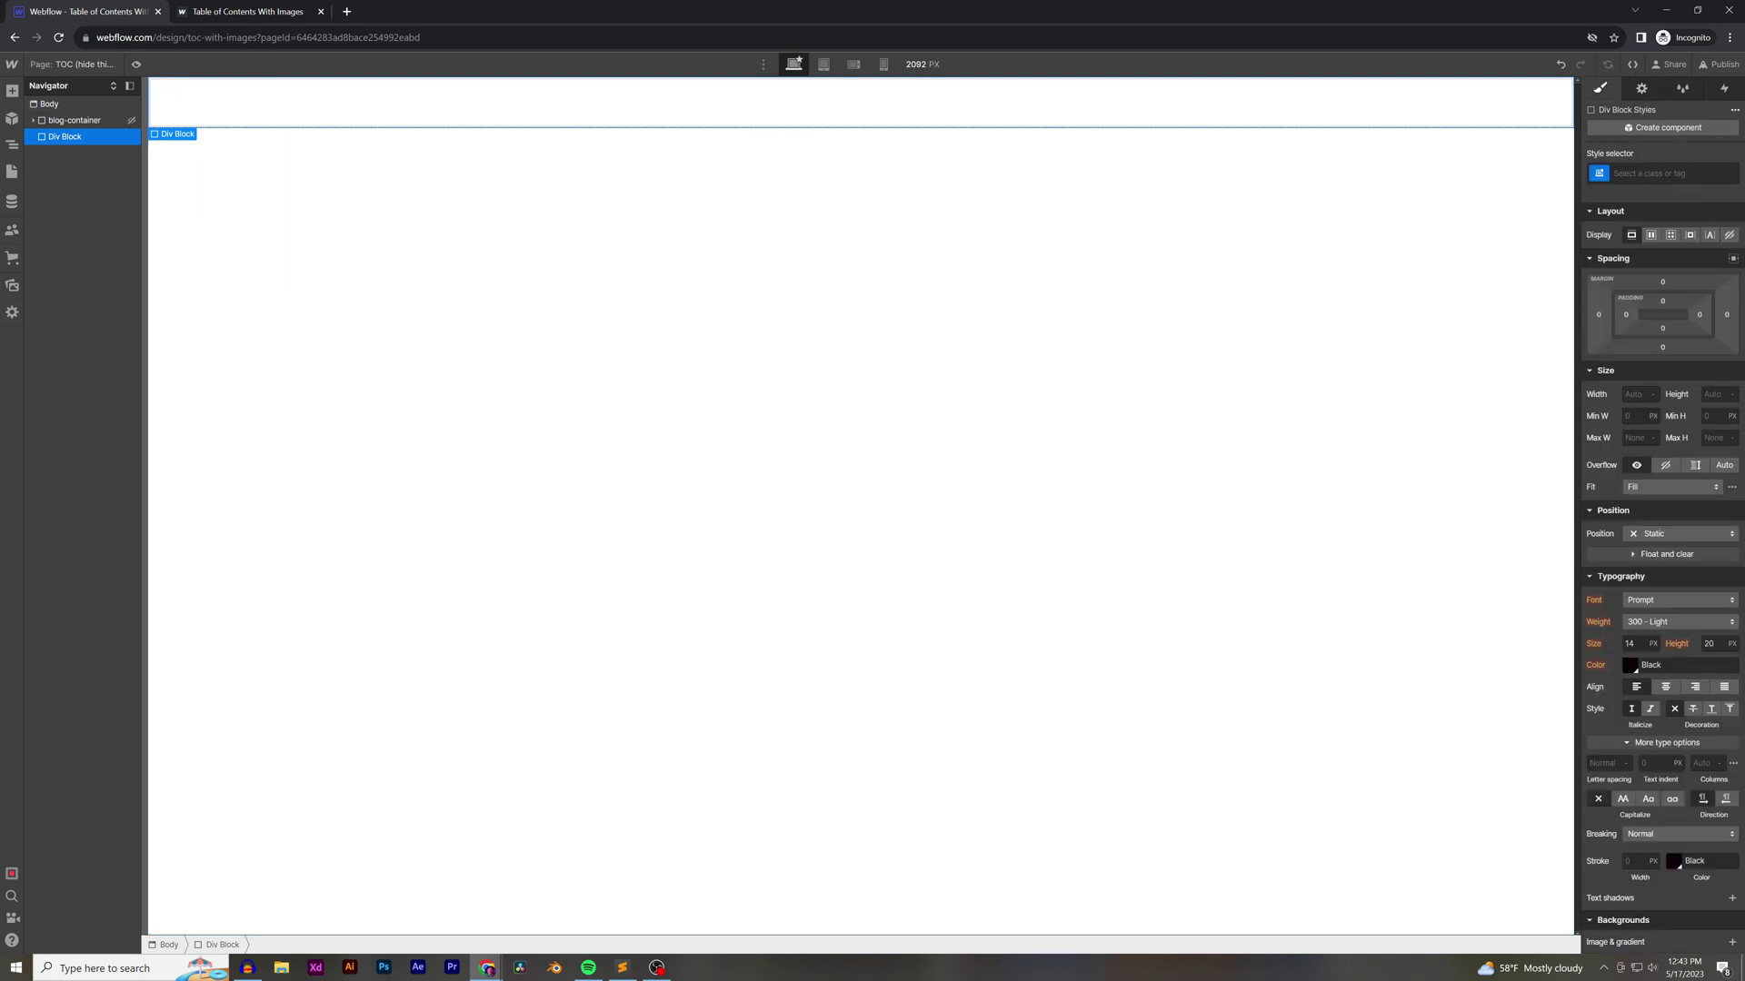
Check the element classes around the rich text on the Blogs Template page, and return to the TOC page
{"action": "key", "text": "p"}
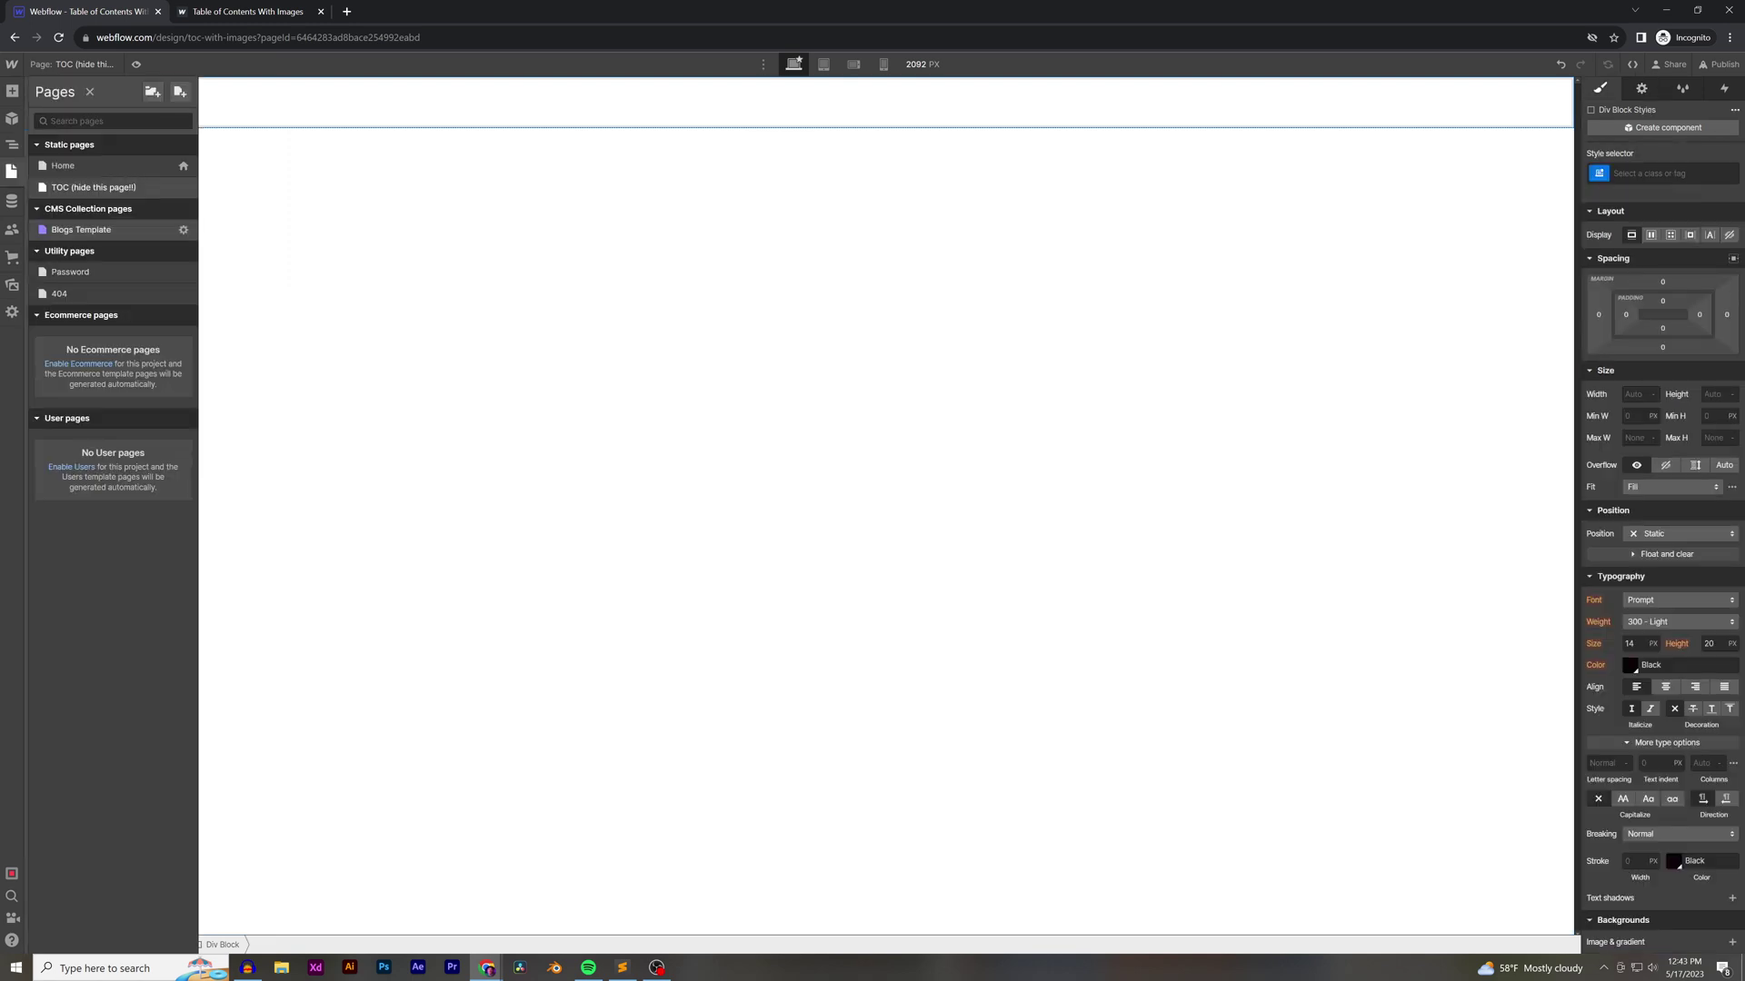
{"action": "left_click", "coordinate": [81, 229]}
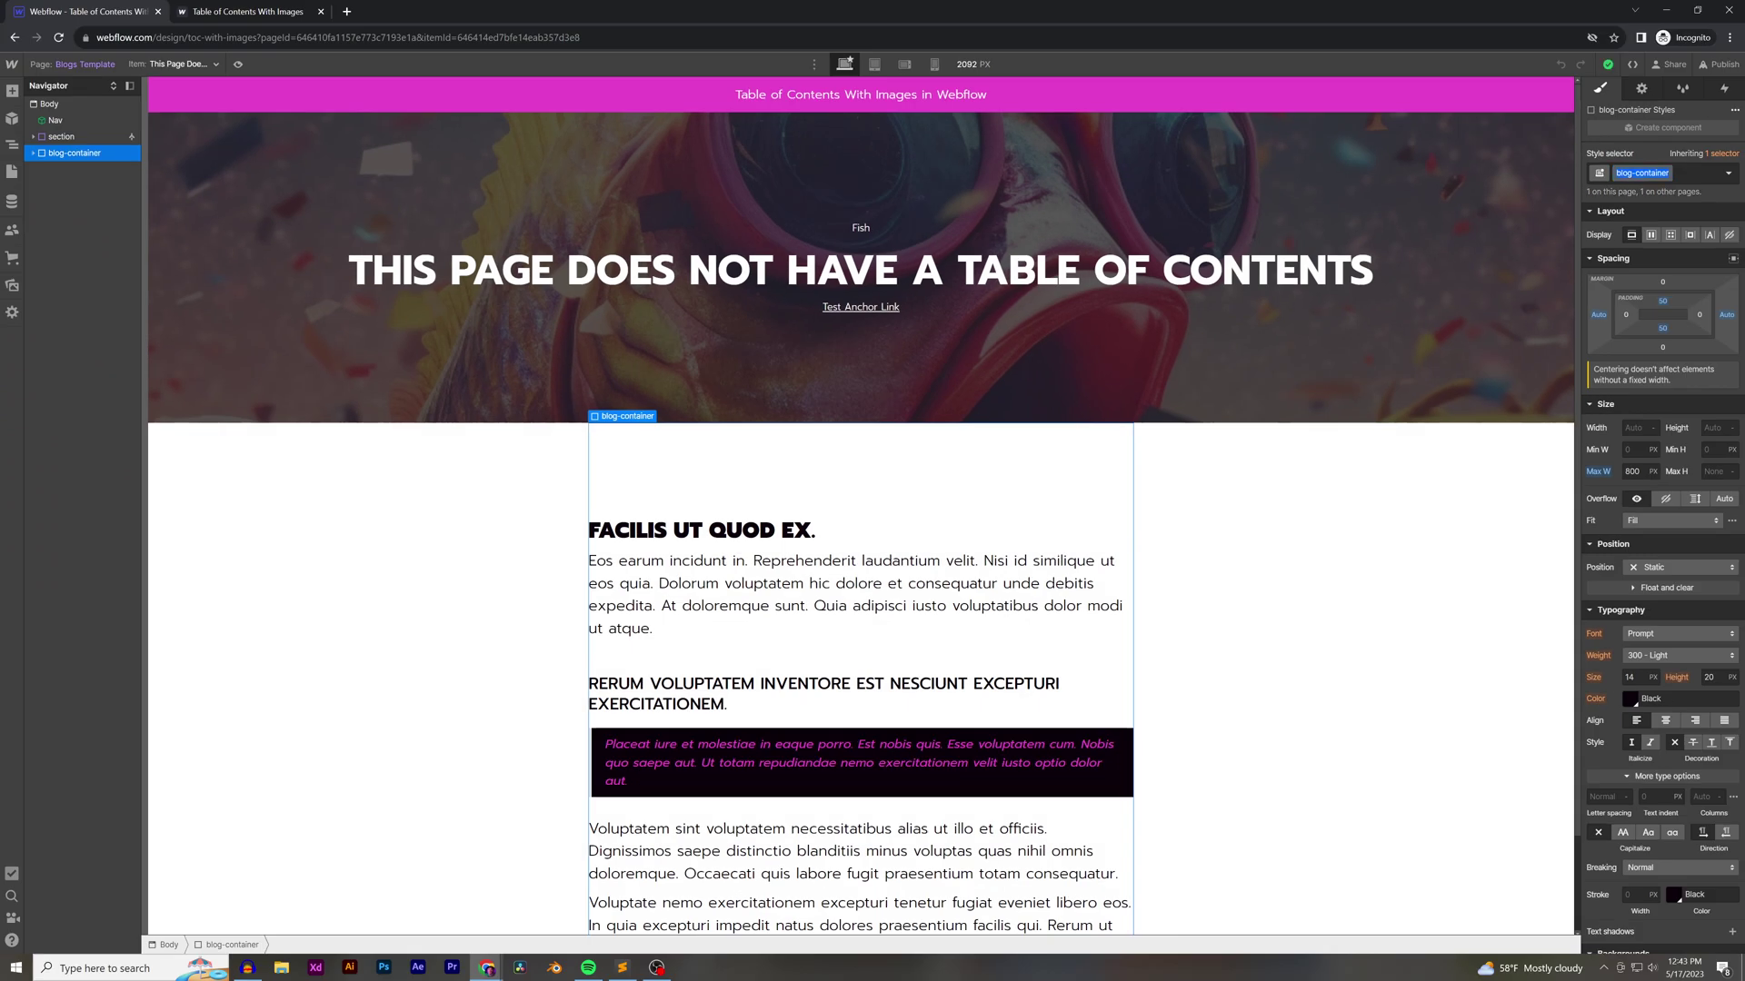
{"action": "left_click", "coordinate": [859, 593]}
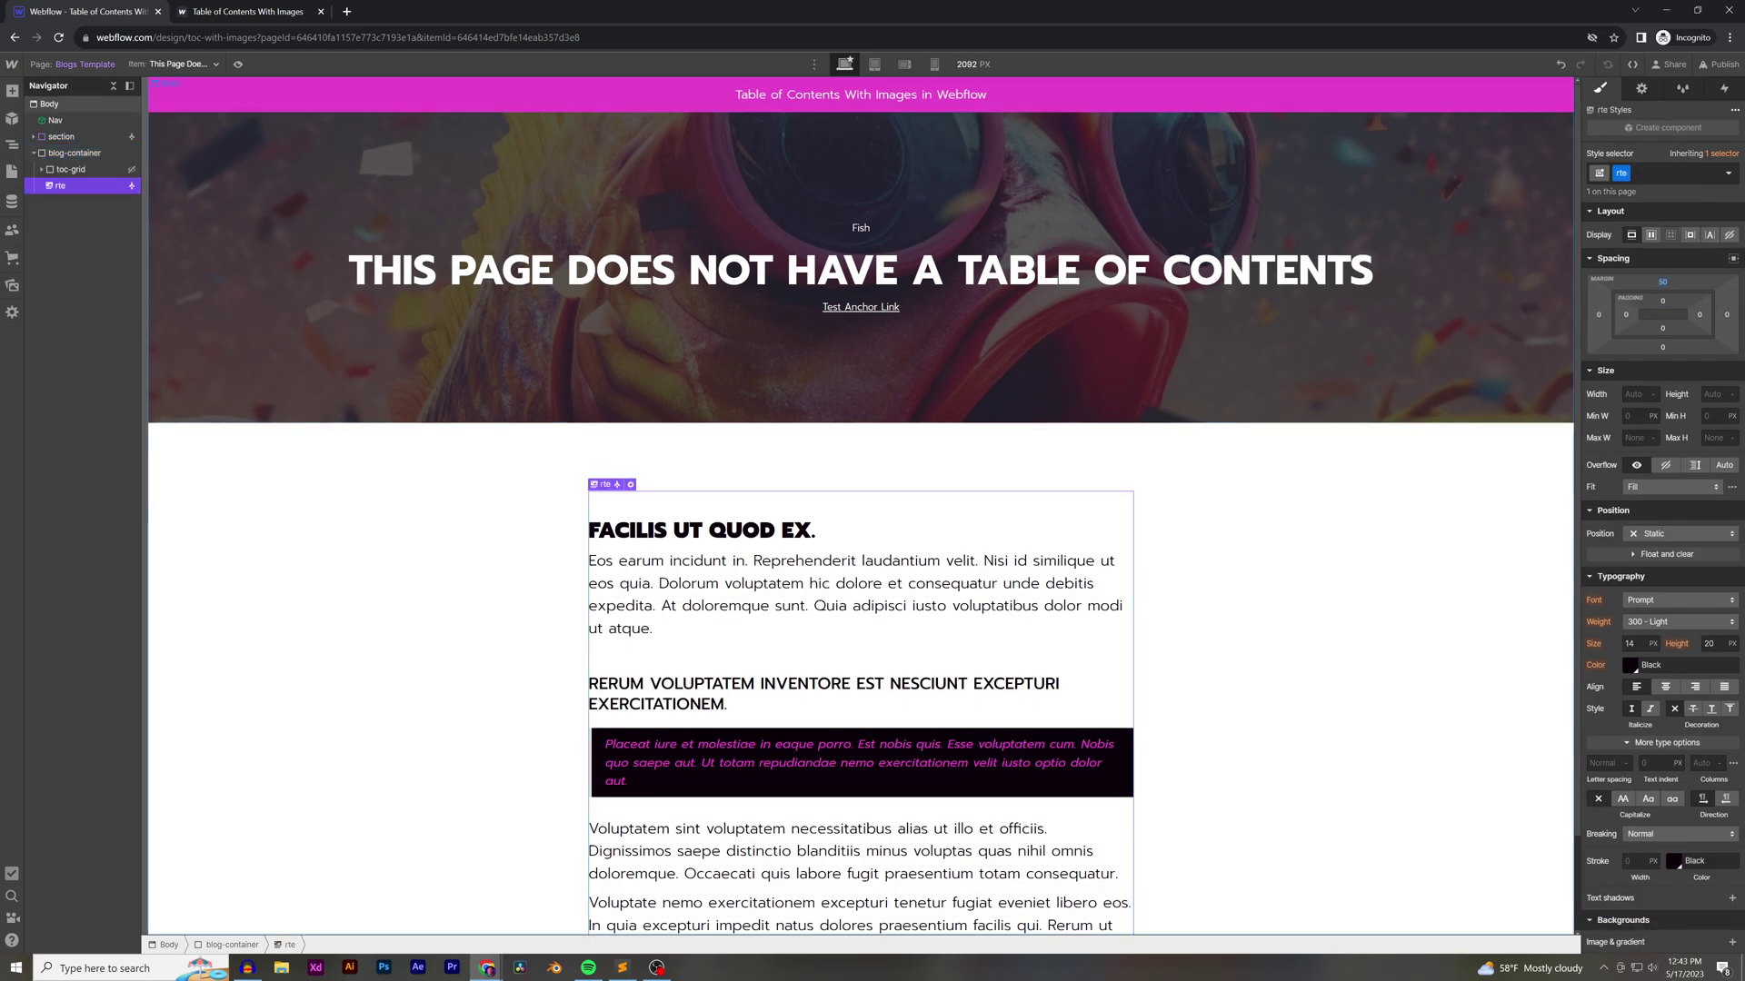
{"action": "left_click", "coordinate": [12, 171]}
{"action": "left_click", "coordinate": [93, 188]}
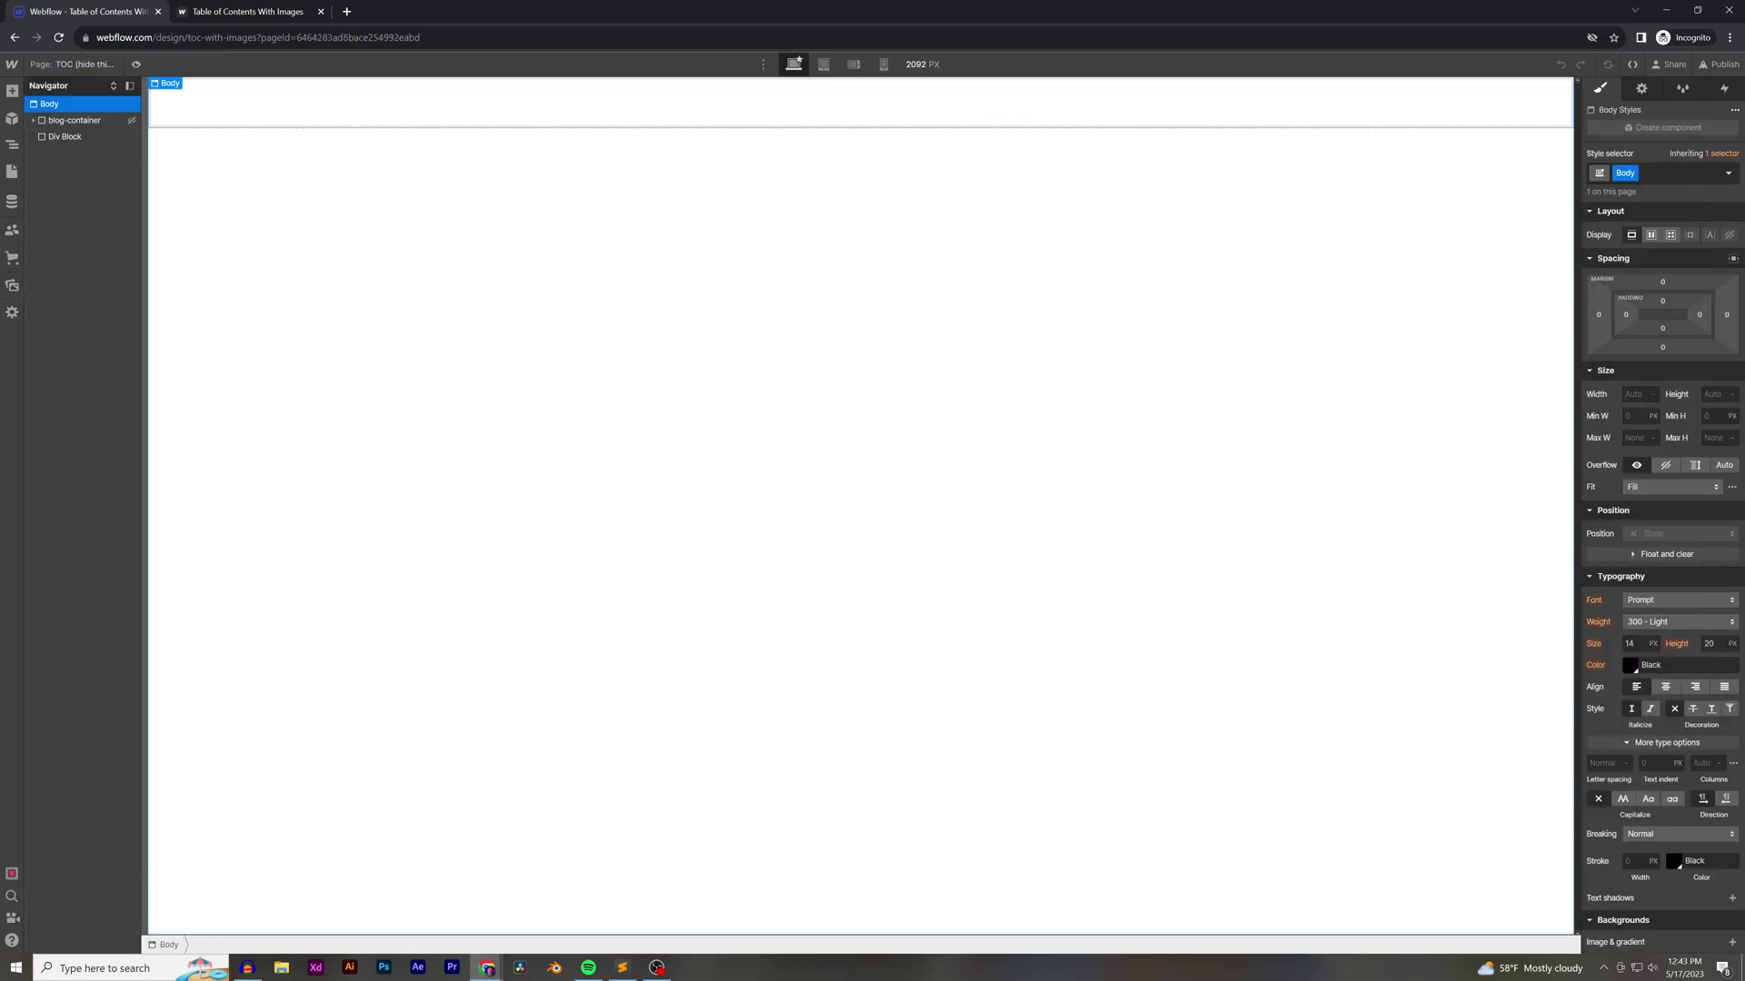
Assign the existing class blog-container to the new Div Block on the TOC page
{"action": "left_click", "coordinate": [64, 137]}
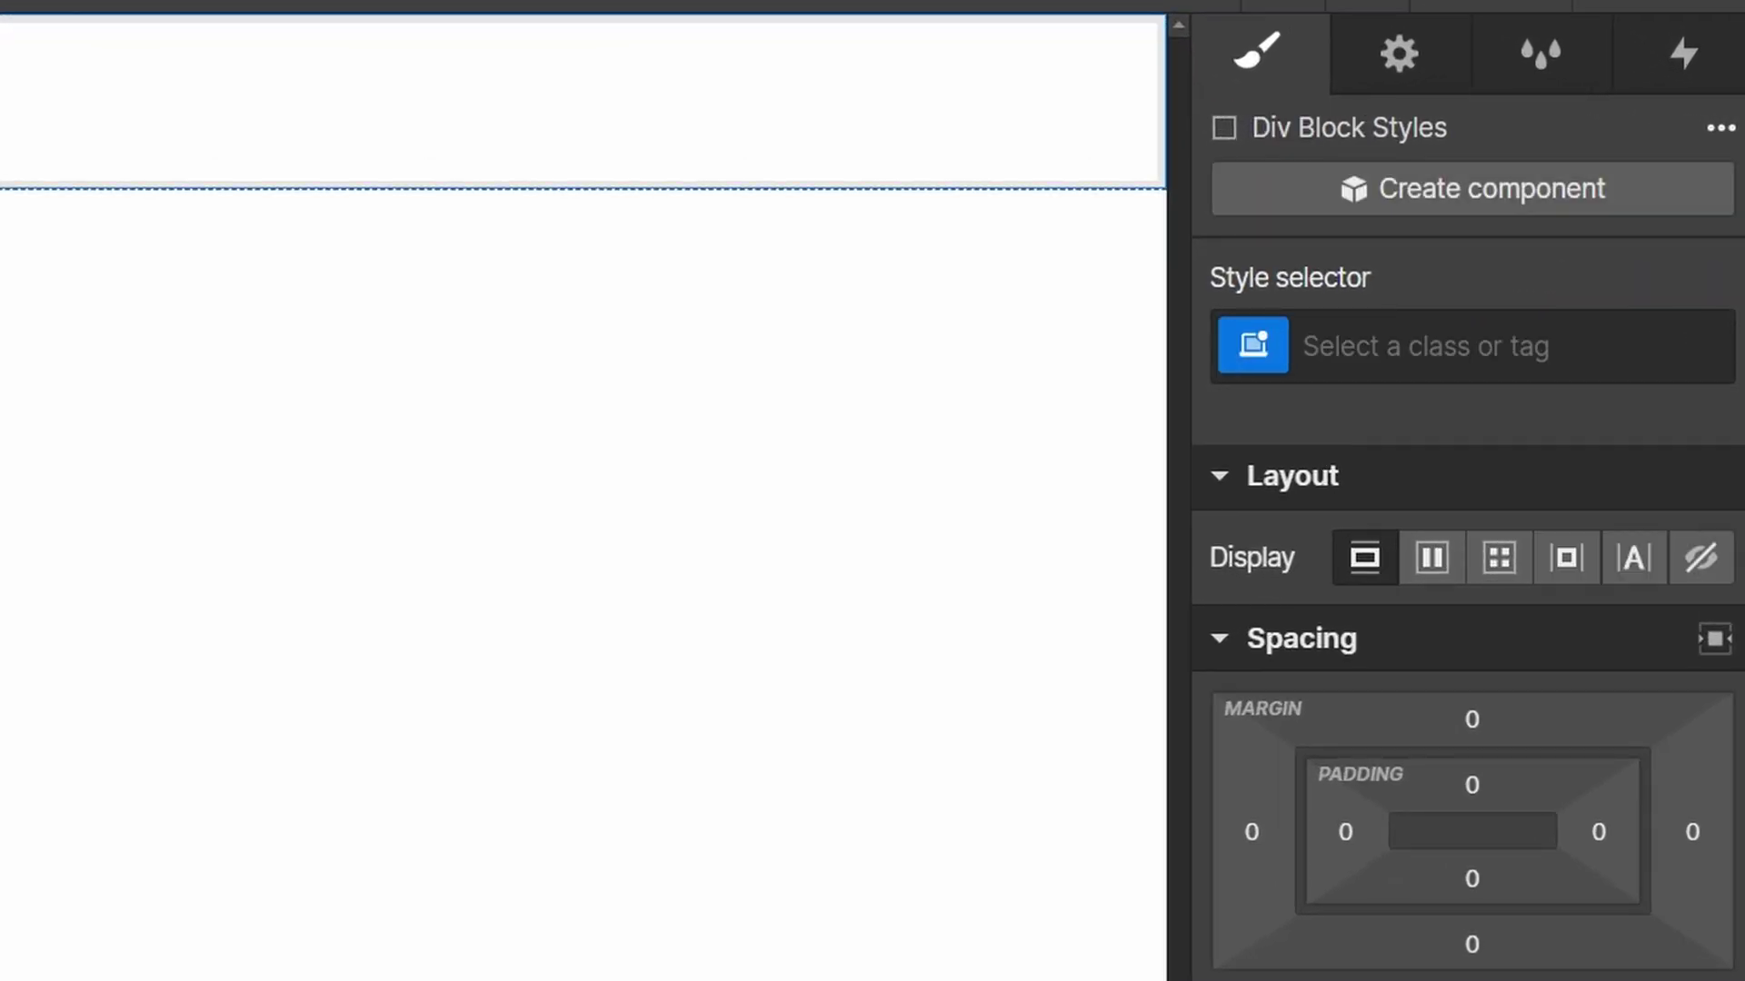
{"action": "key", "text": "ctrl+Return"}
{"action": "type", "text": "blog-container"}
{"action": "key", "text": "Return"}
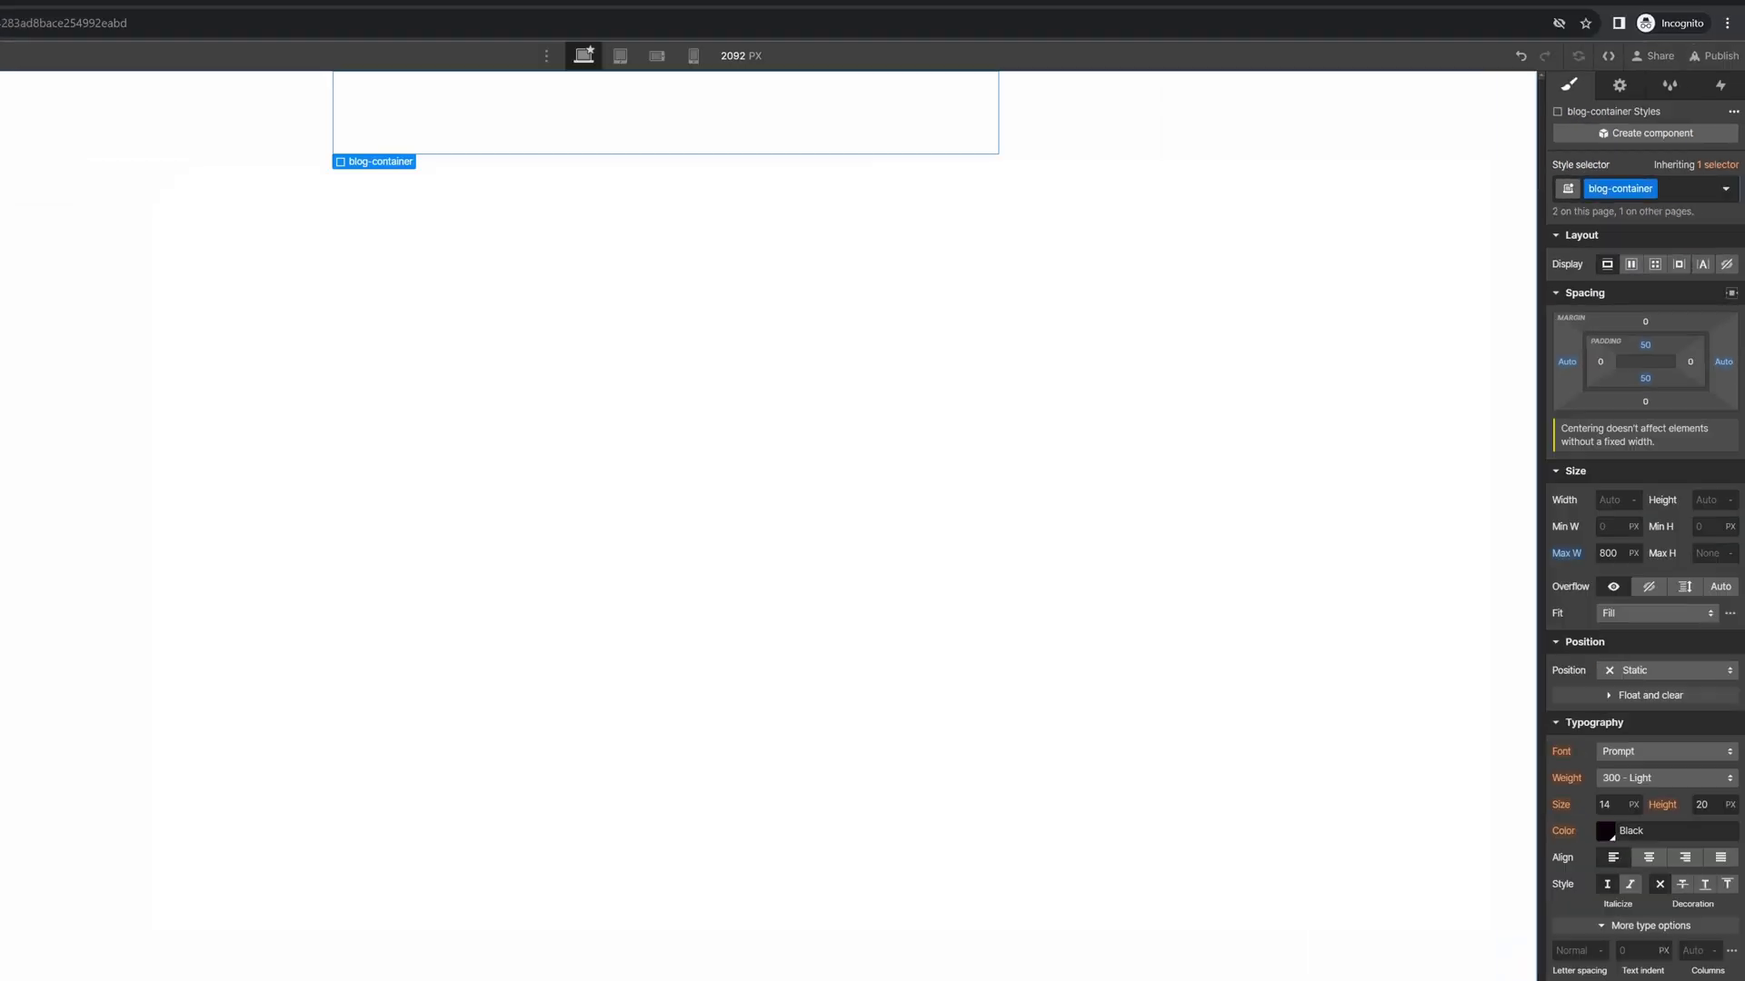
Add a Div Block inside the new blog-container and give it the class toc-grid-1
{"action": "key", "text": "ctrl+e"}
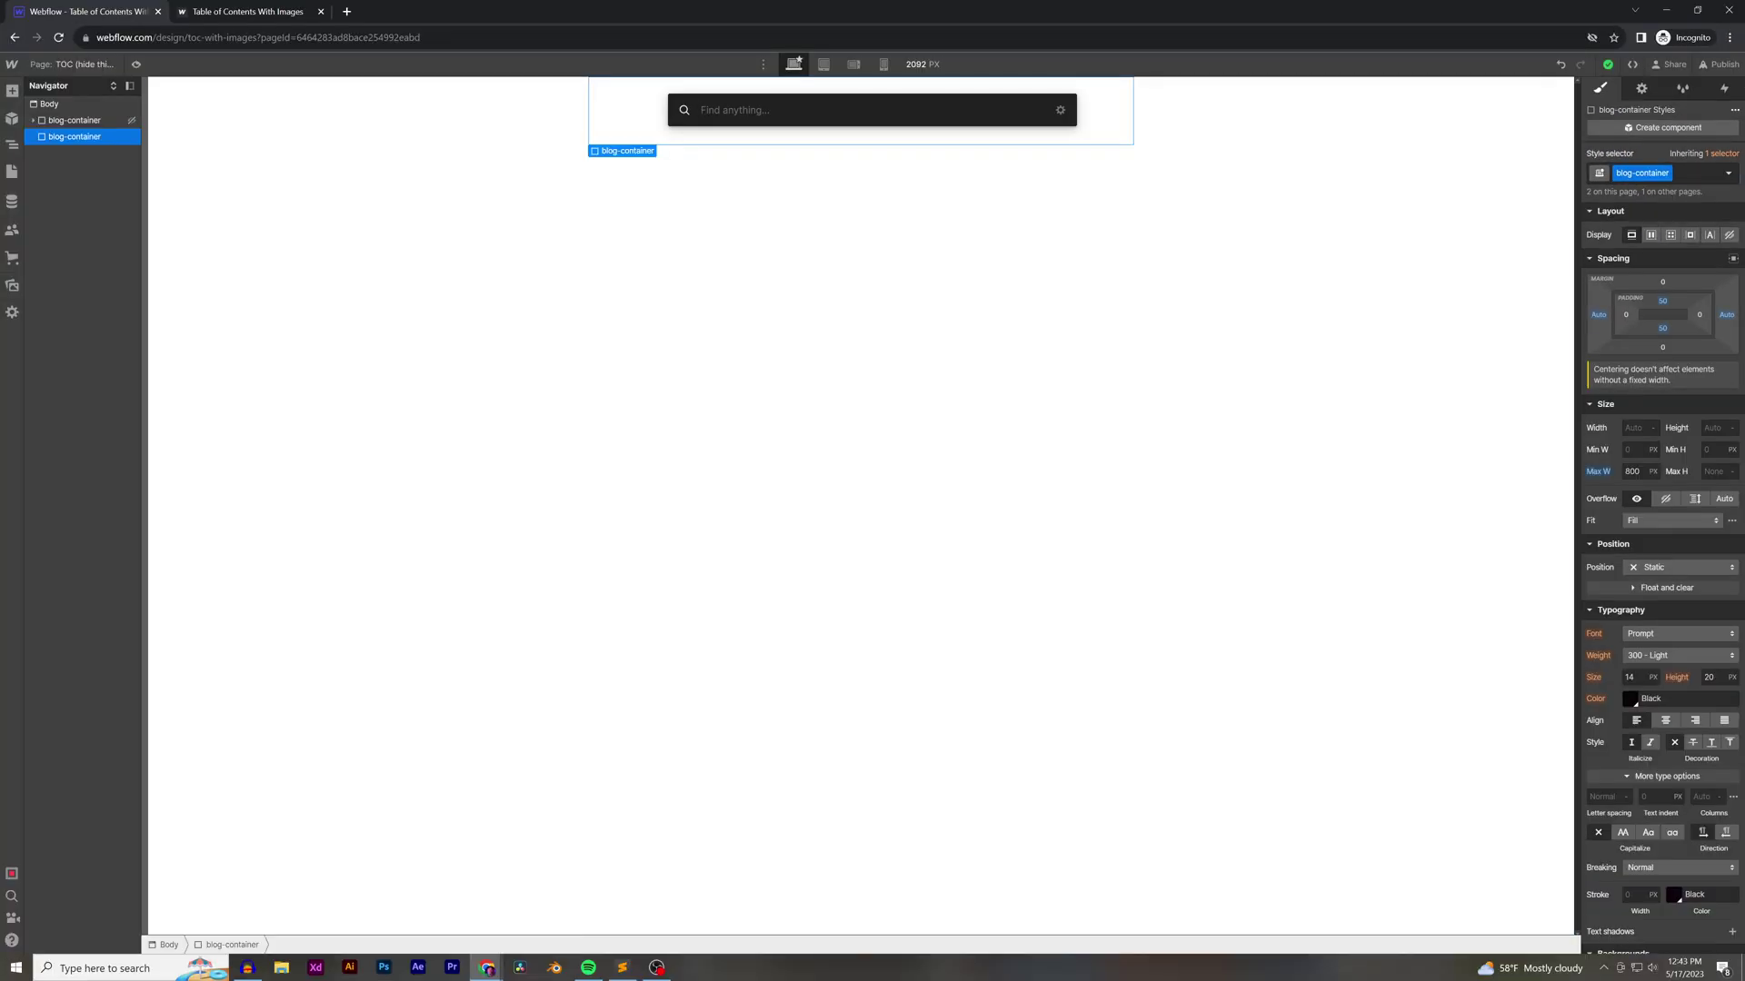
{"action": "type", "text": "di"}
{"action": "key", "text": "Return"}
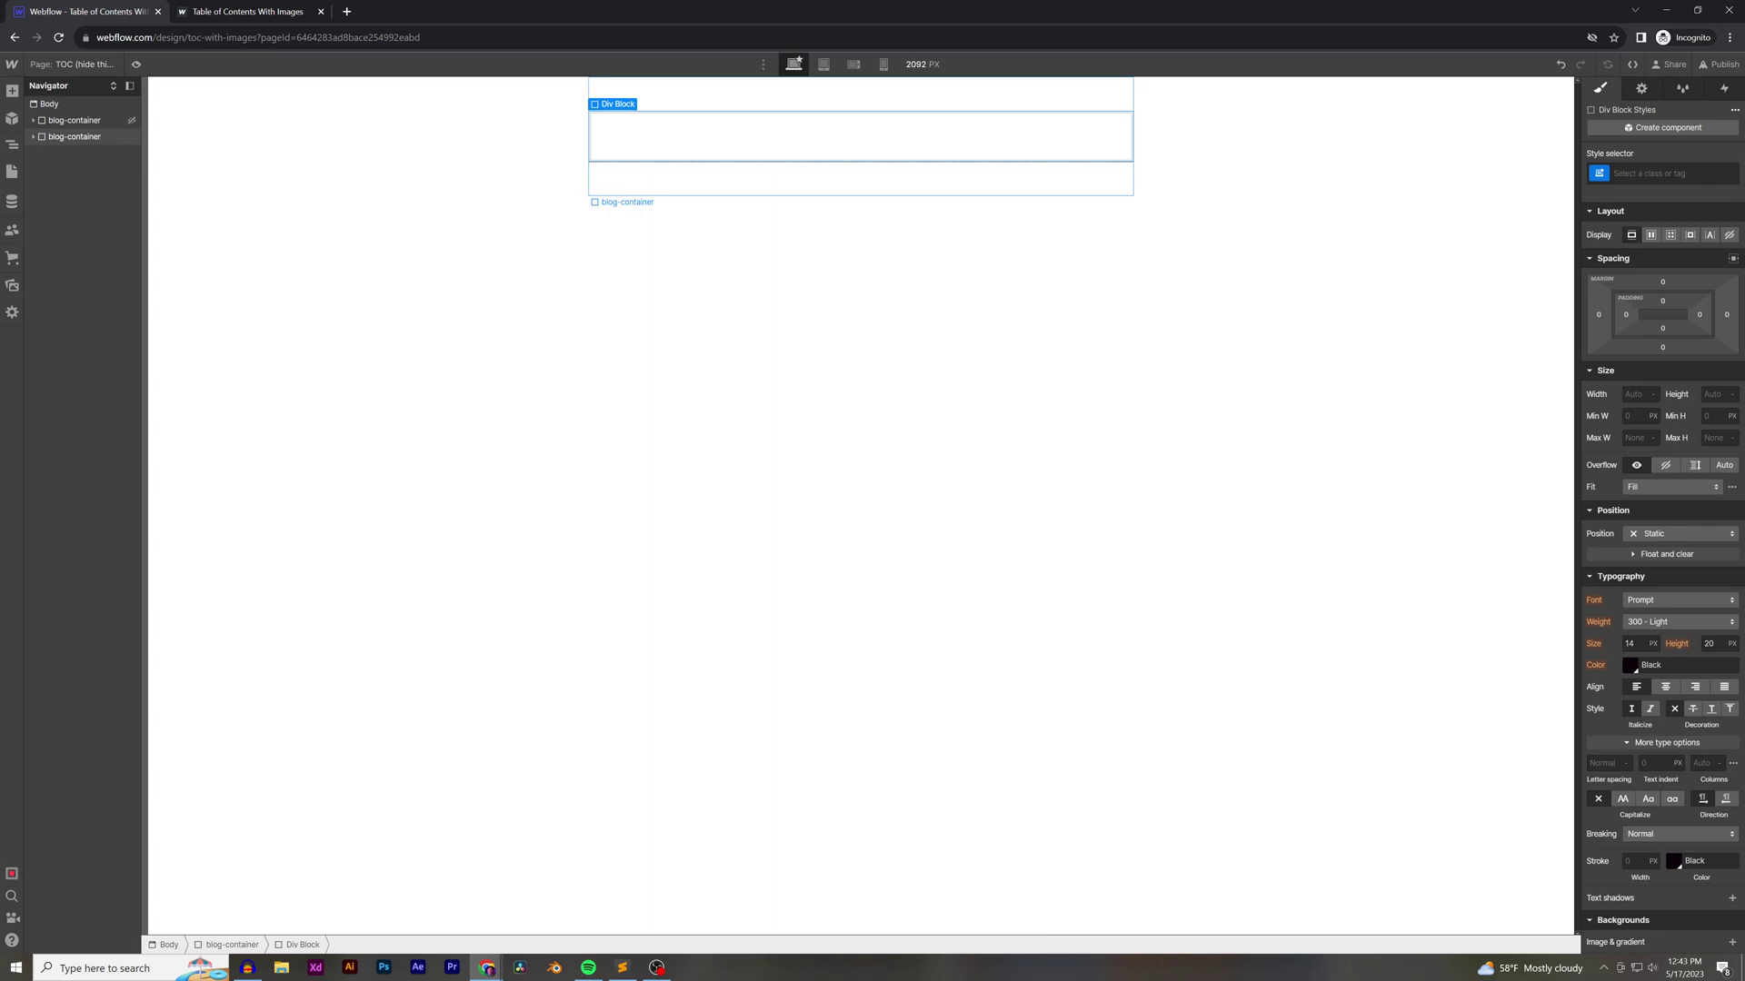
{"action": "key", "text": "ctrl+Return"}
{"action": "type", "text": "toc-"}
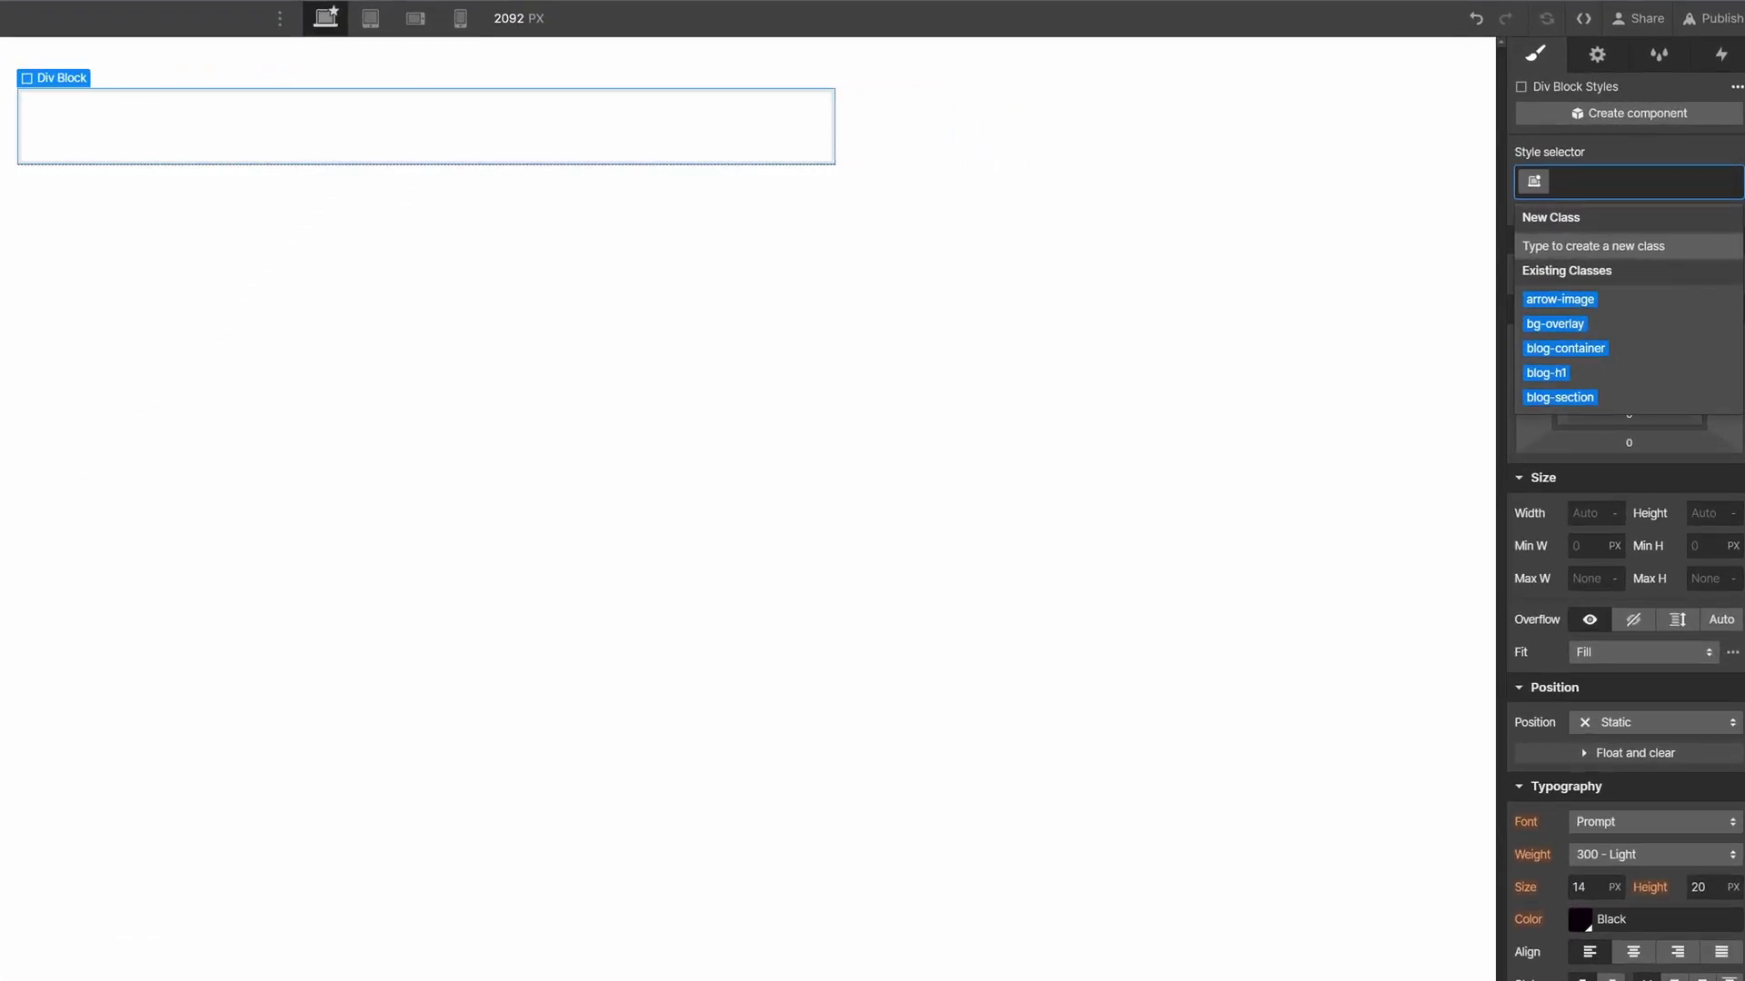
{"action": "type", "text": "grid-1"}
{"action": "key", "text": "Return"}
Set toc-grid-1 to a grid layout with three columns and one row
{"action": "left_click", "coordinate": [1641, 273]}
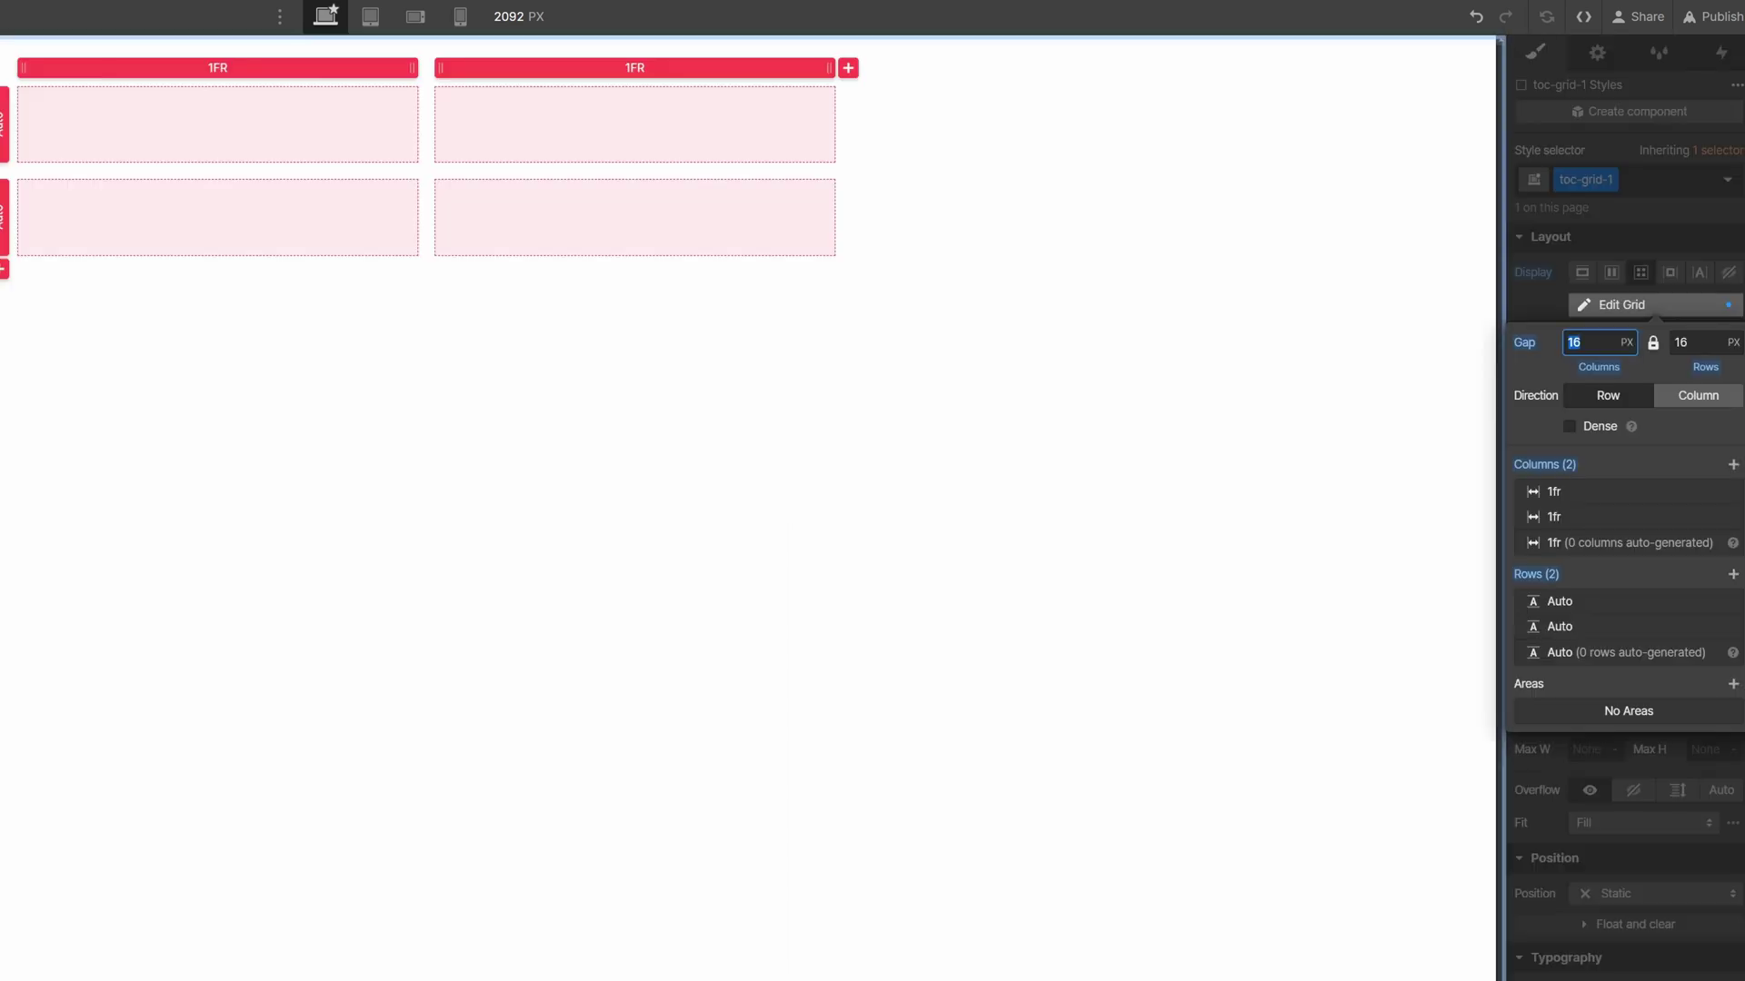
{"action": "left_click", "coordinate": [1732, 464]}
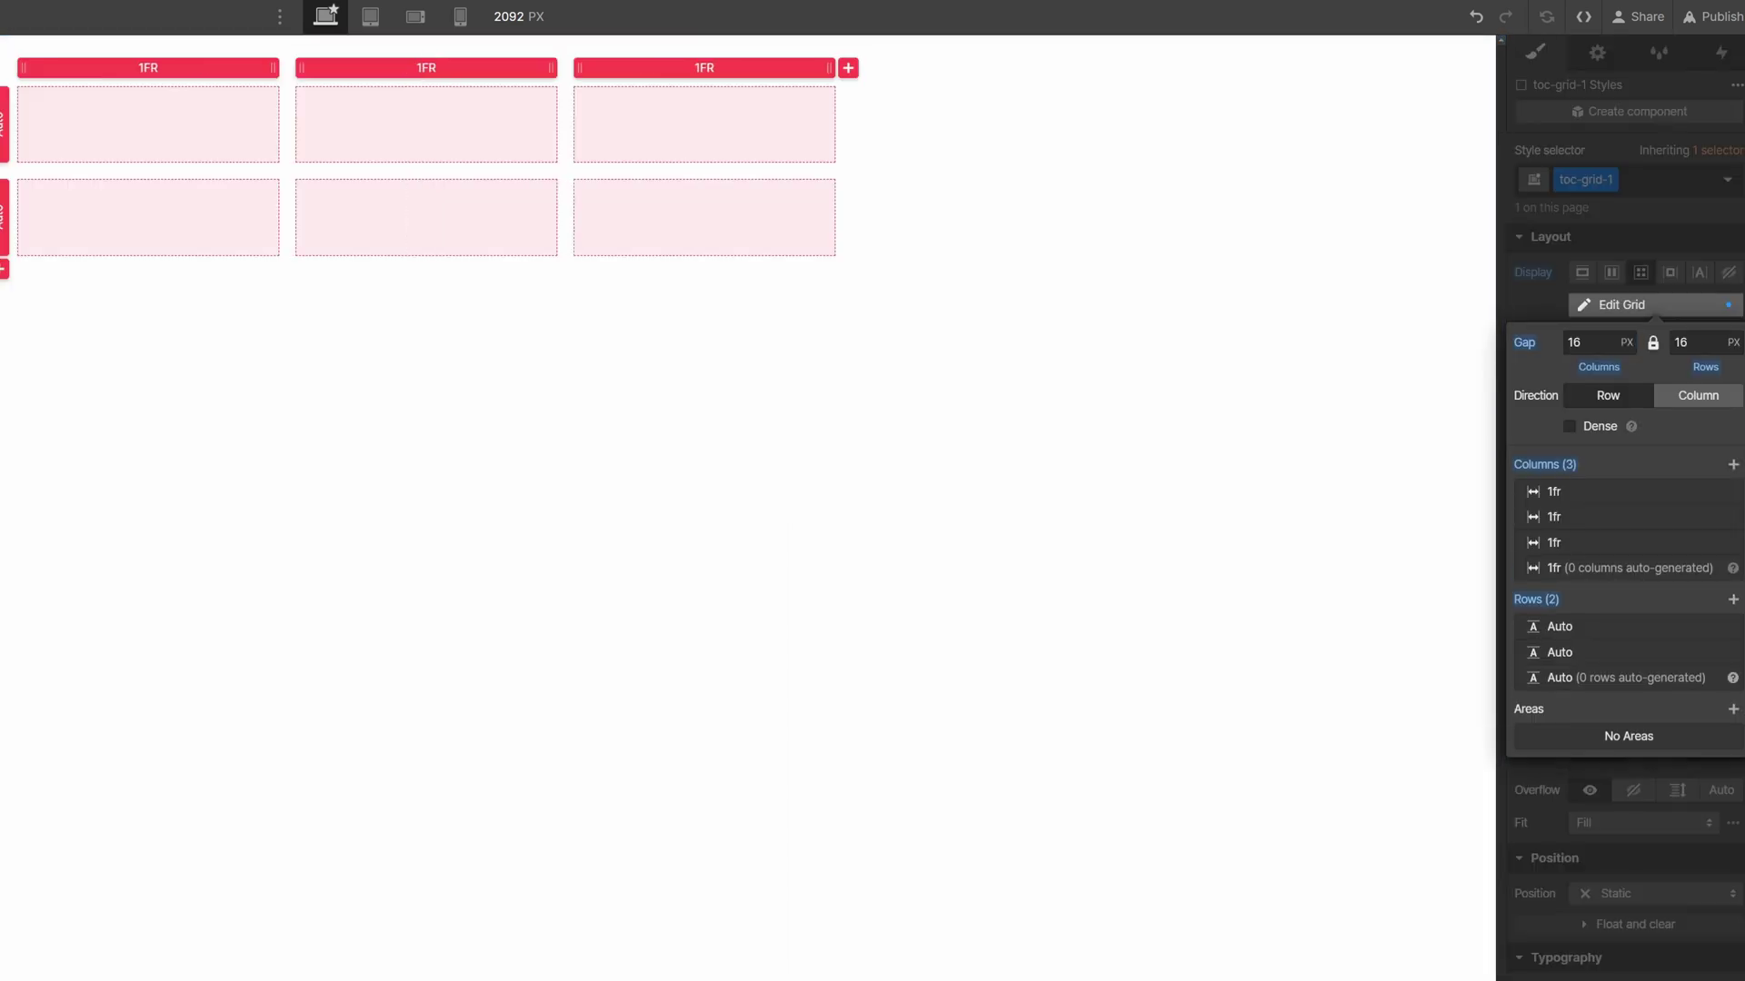
{"action": "left_click", "coordinate": [1731, 653]}
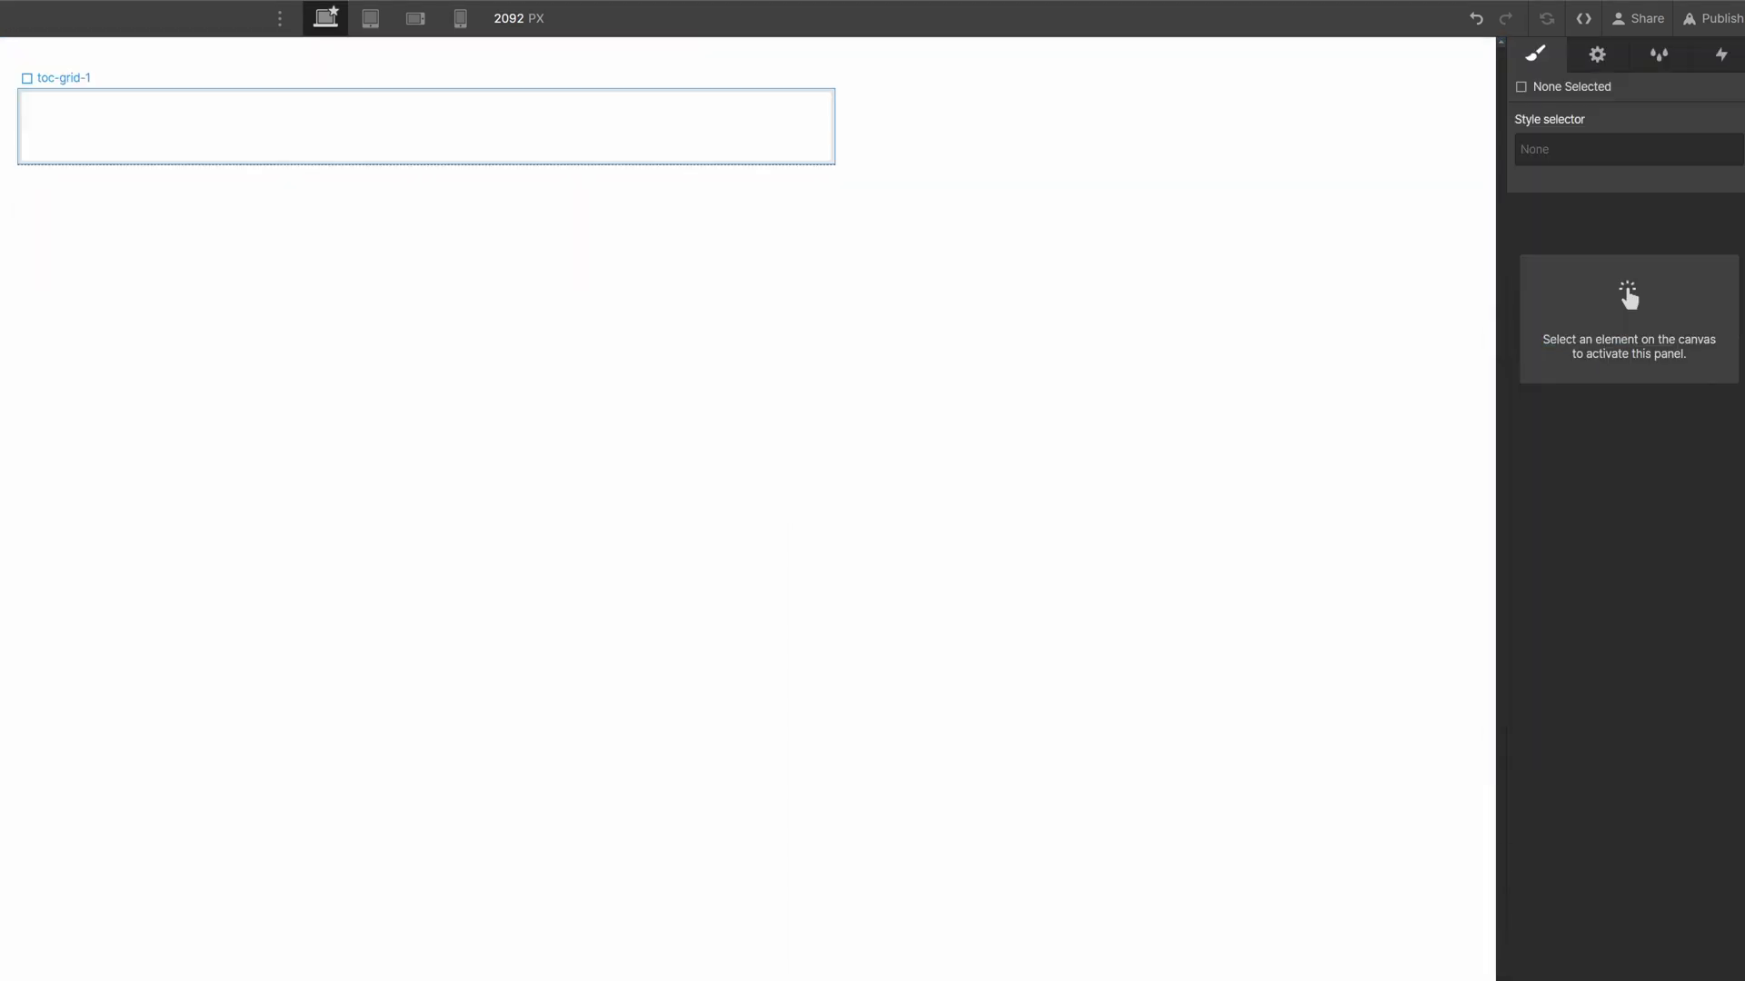
Add a Link Block to the first cell of toc-grid-1 and place an Image inside it
{"action": "left_click", "coordinate": [425, 127]}
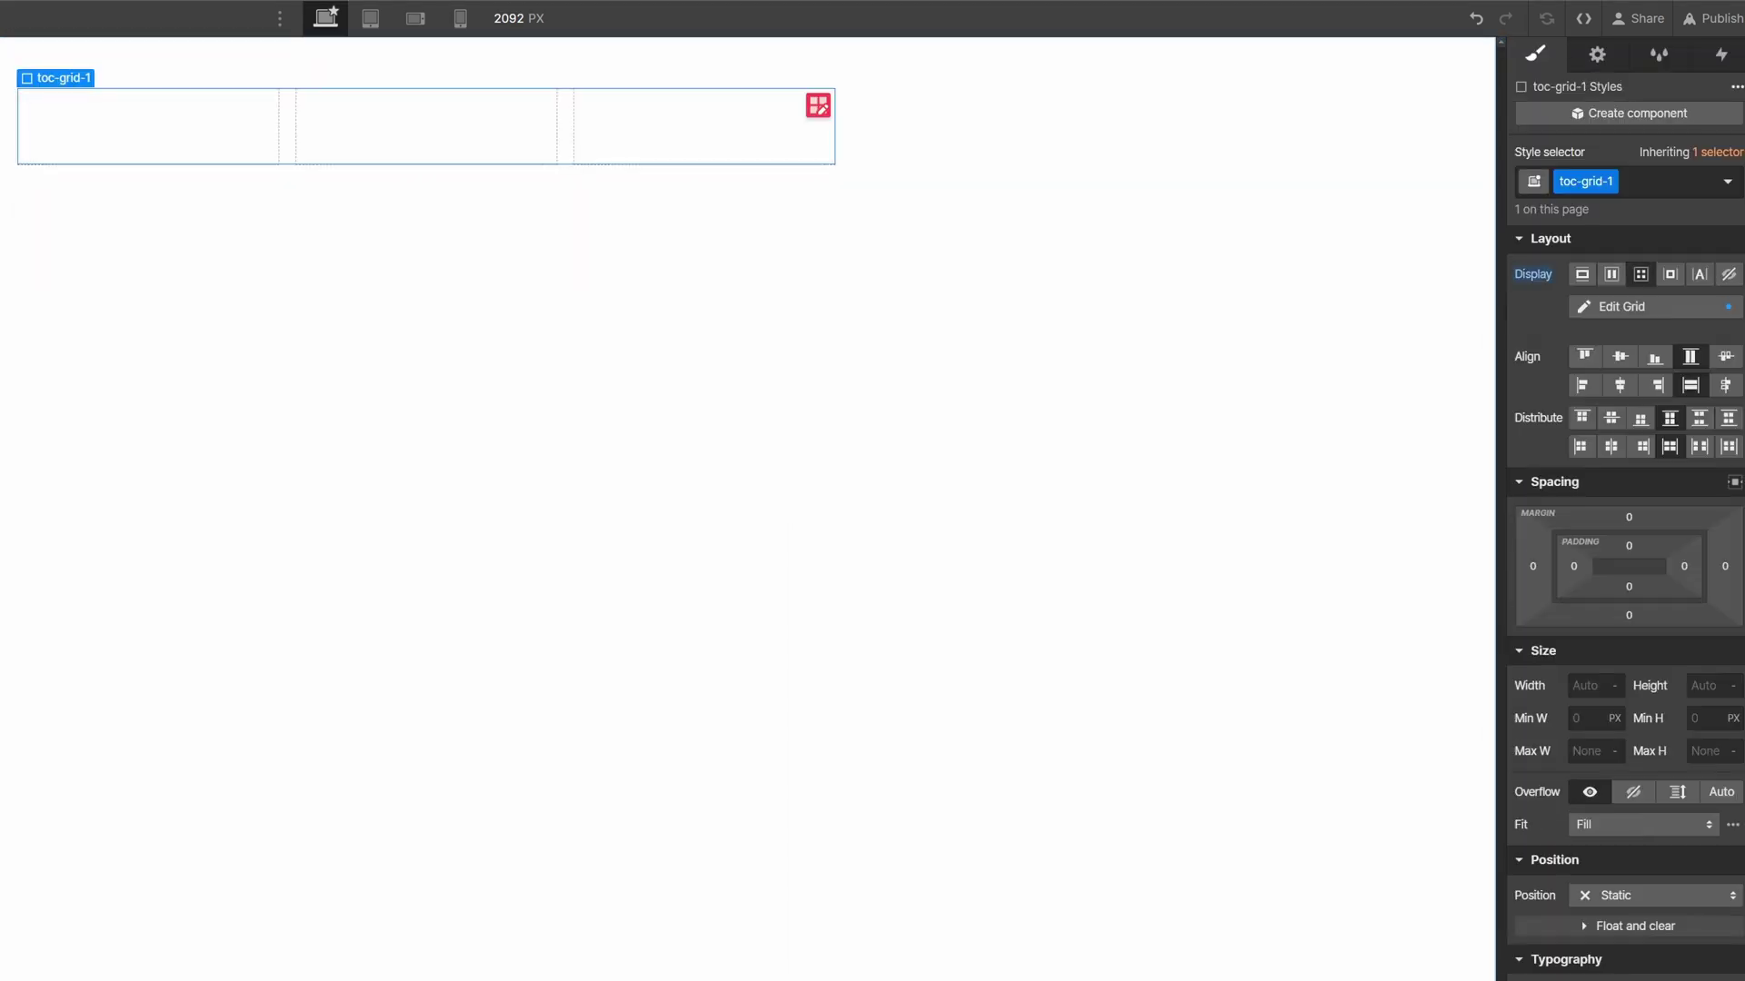
{"action": "key", "text": "ctrl+e"}
{"action": "type", "text": "link bloc"}
{"action": "key", "text": "Return"}
{"action": "key", "text": "ctrl+k"}
{"action": "type", "text": "image"}
{"action": "key", "text": "Return"}
Add a Text Block below the image inside the Link Block, and select the Link Block
{"action": "key", "text": "ctrl+k"}
{"action": "type", "text": "t"}
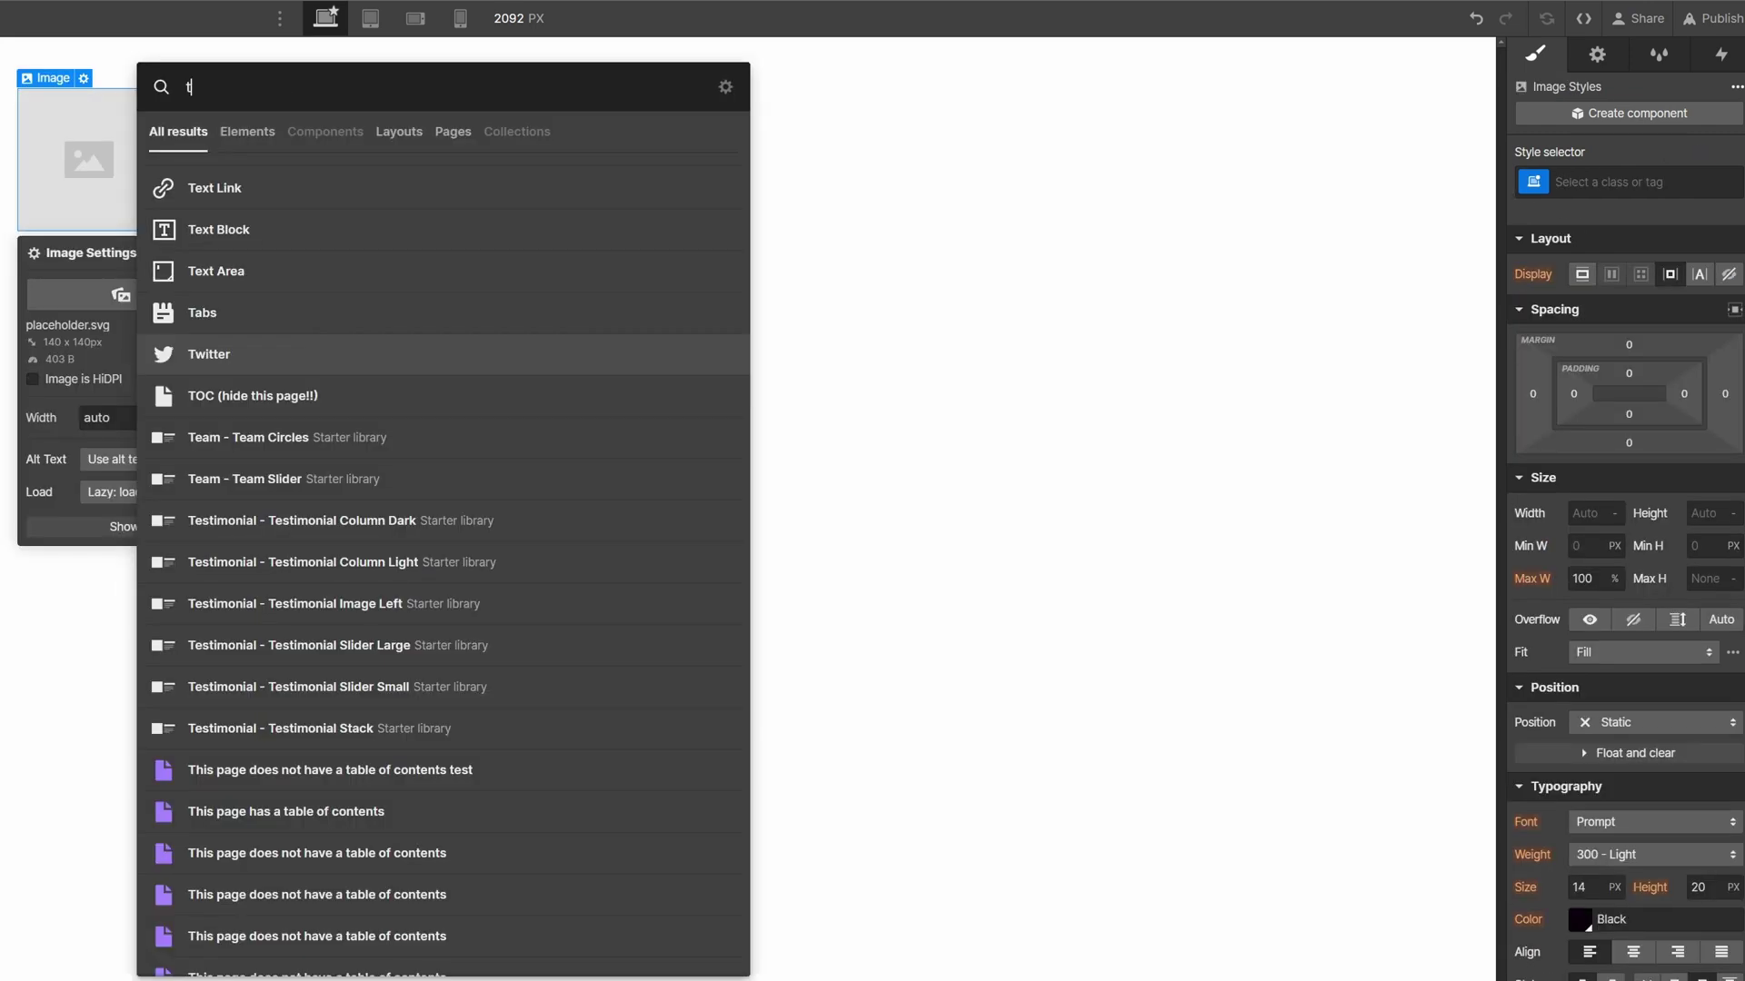
{"action": "type", "text": "ext block"}
{"action": "key", "text": "Return"}
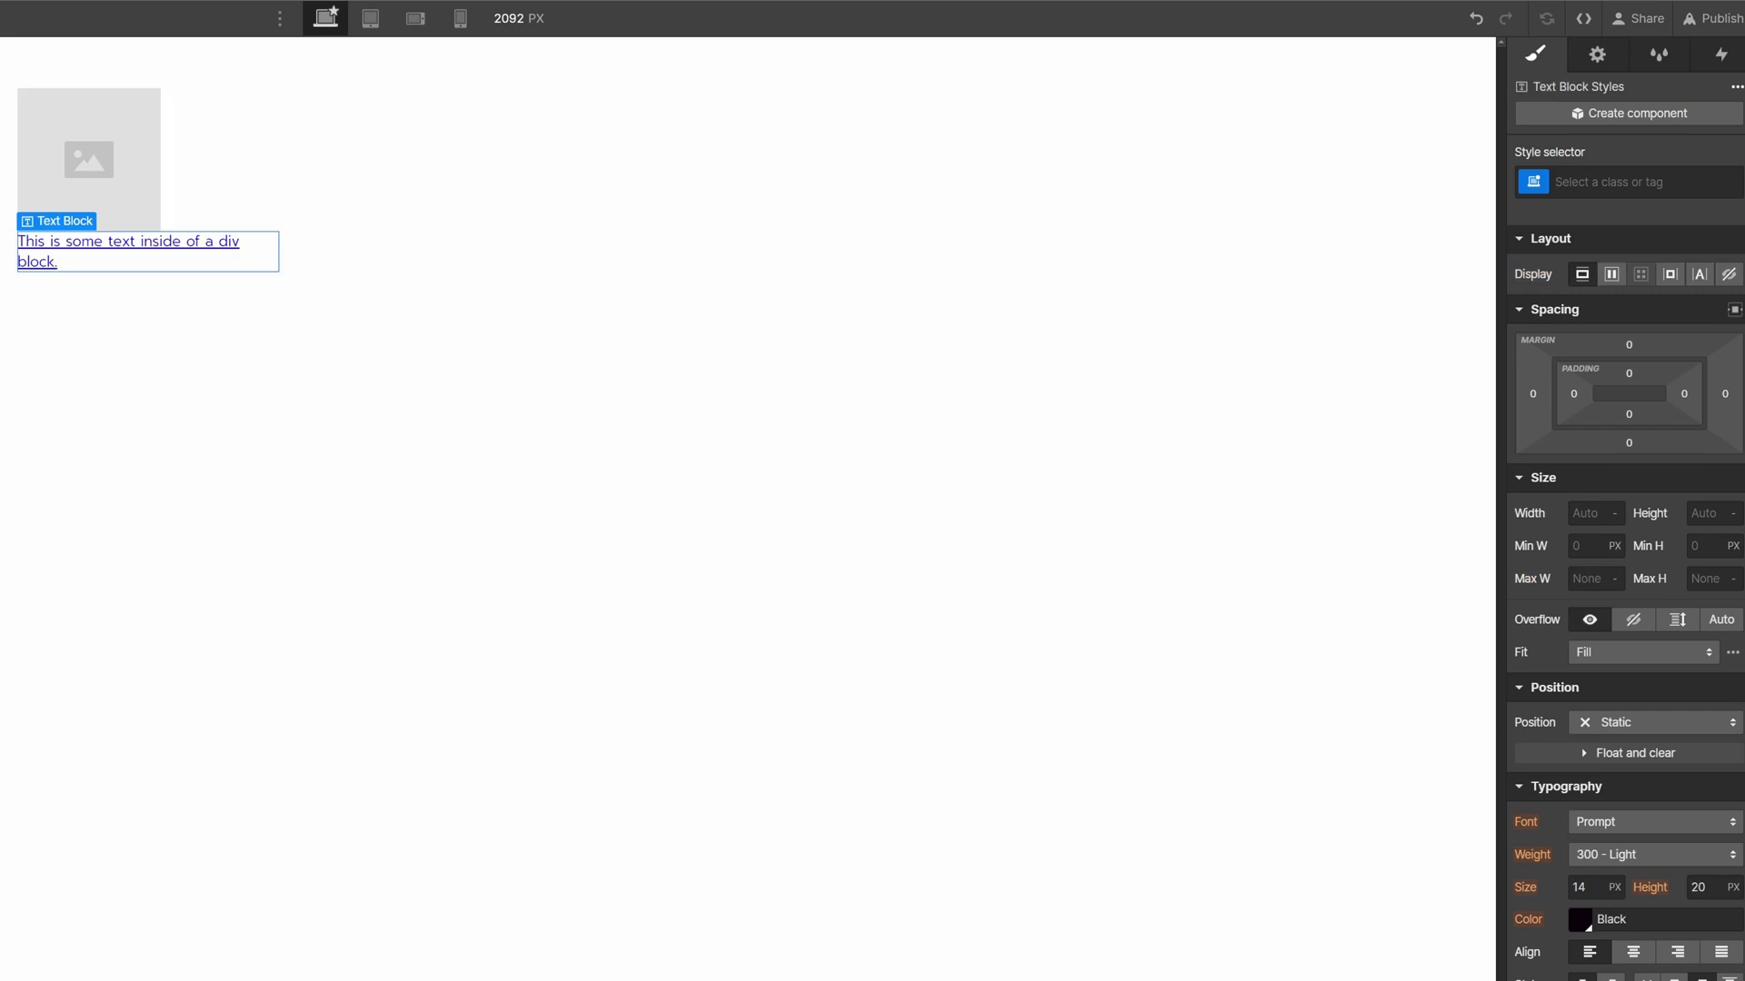
{"action": "left_click", "coordinate": [218, 159]}
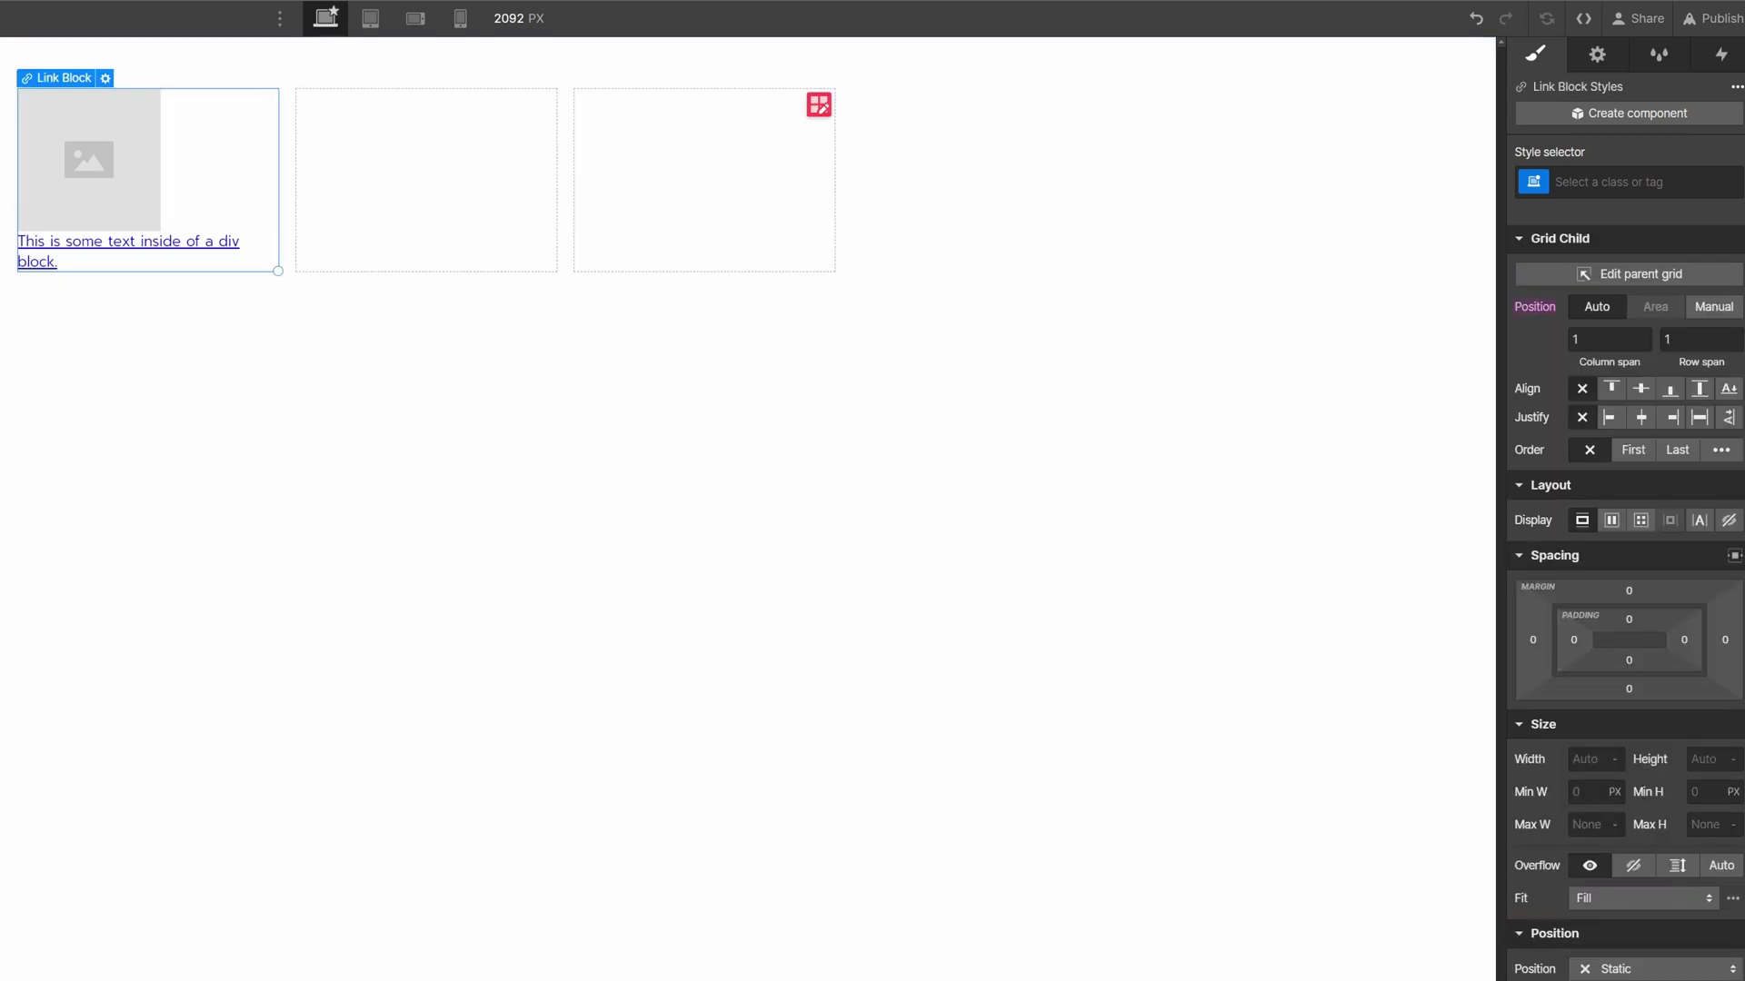
Set the Link Block to a vertical flex layout with its children aligned to the center
{"action": "left_click", "coordinate": [1610, 520]}
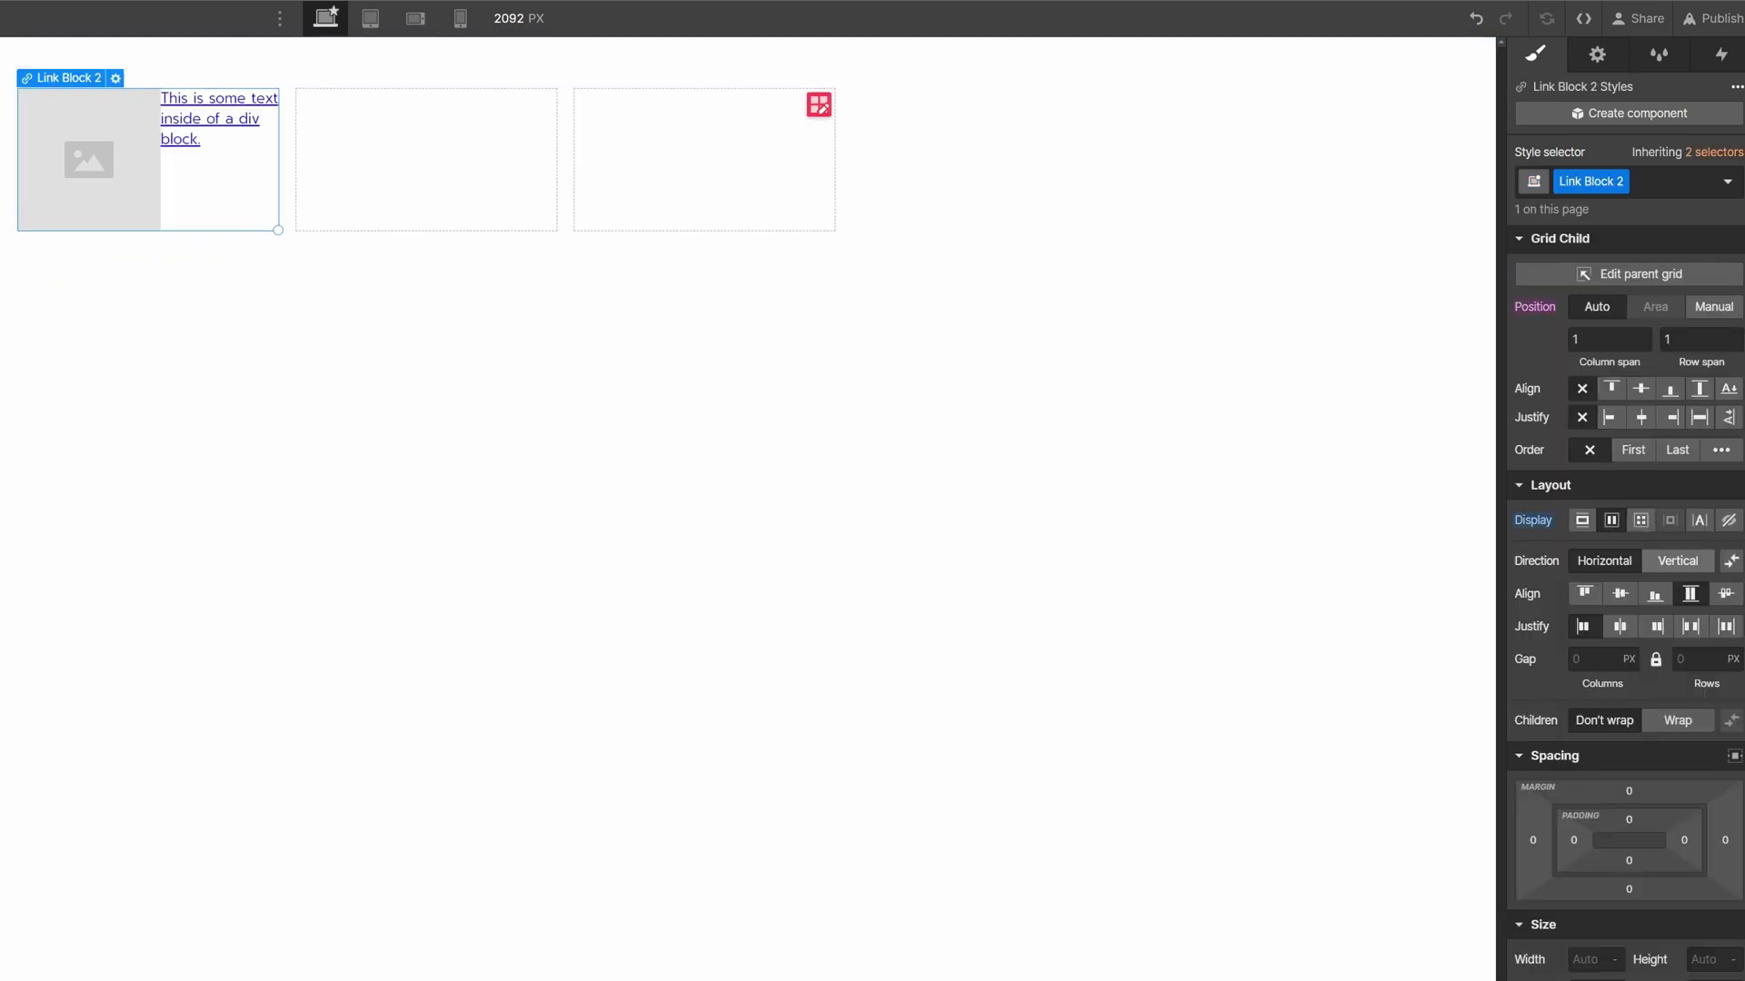
{"action": "left_click", "coordinate": [1677, 561]}
{"action": "left_click", "coordinate": [1619, 593]}
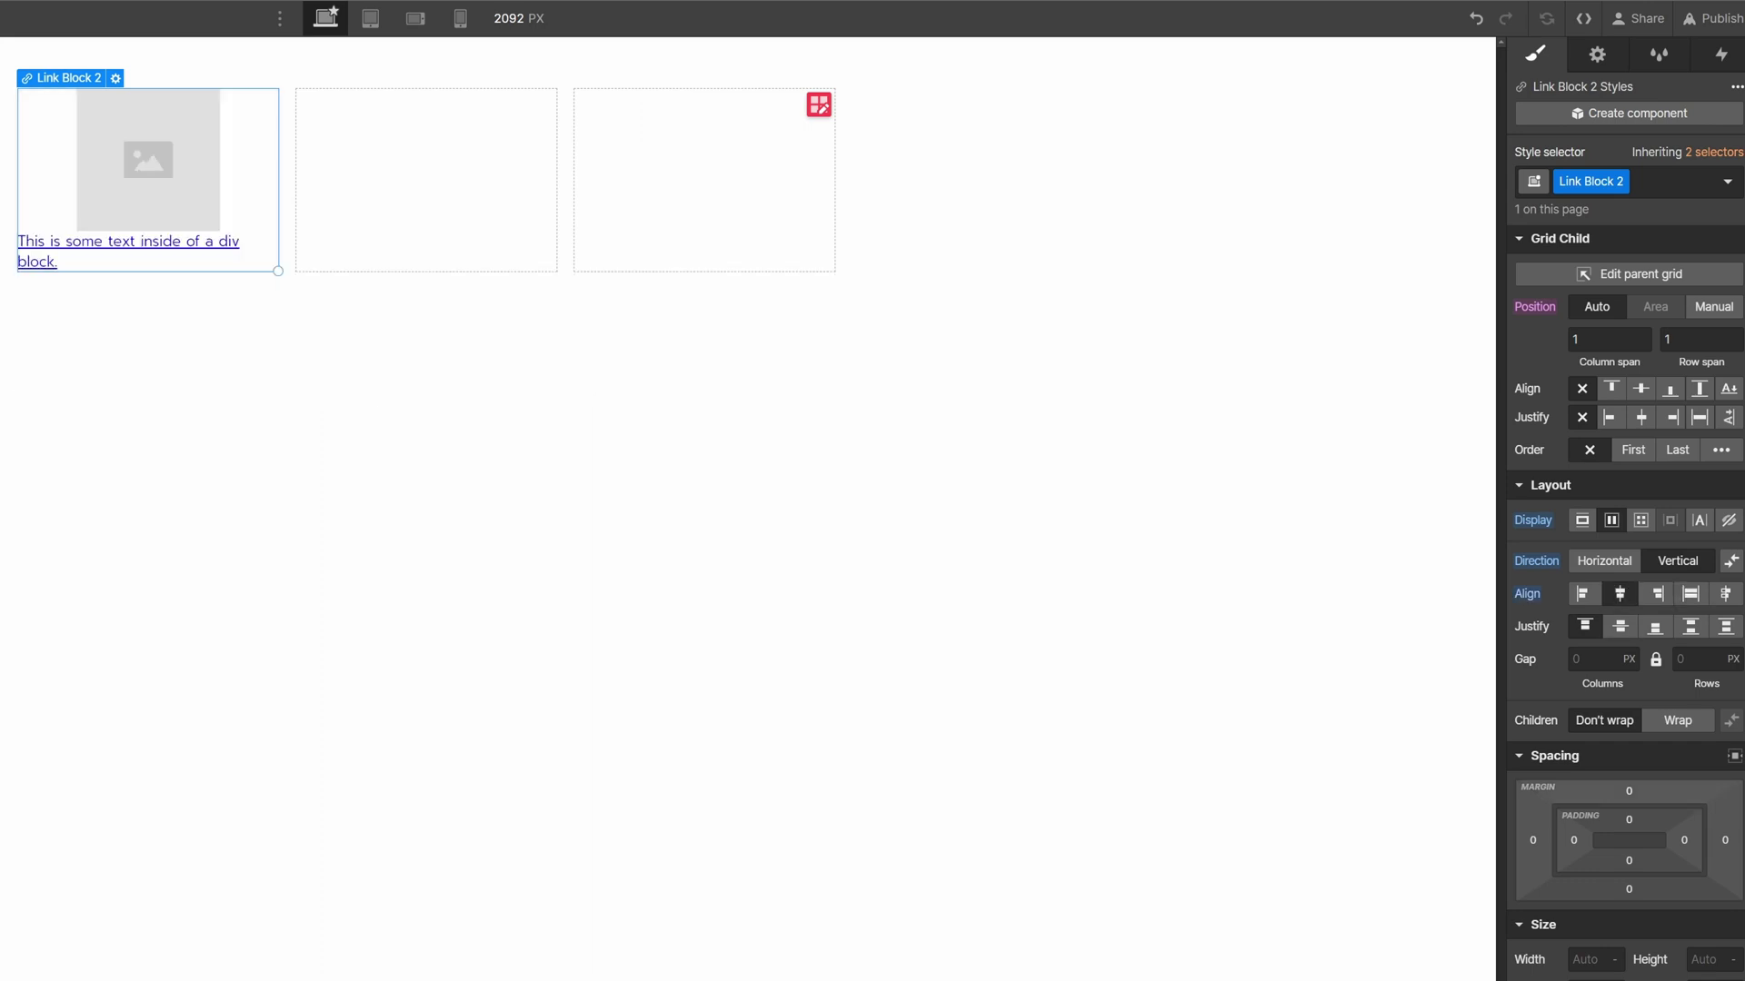
Center the Link Block's text, remove its underline decoration and set its text color to black
{"action": "scroll", "coordinate": [1628, 790], "scroll_direction": "down", "scroll_amount": 10}
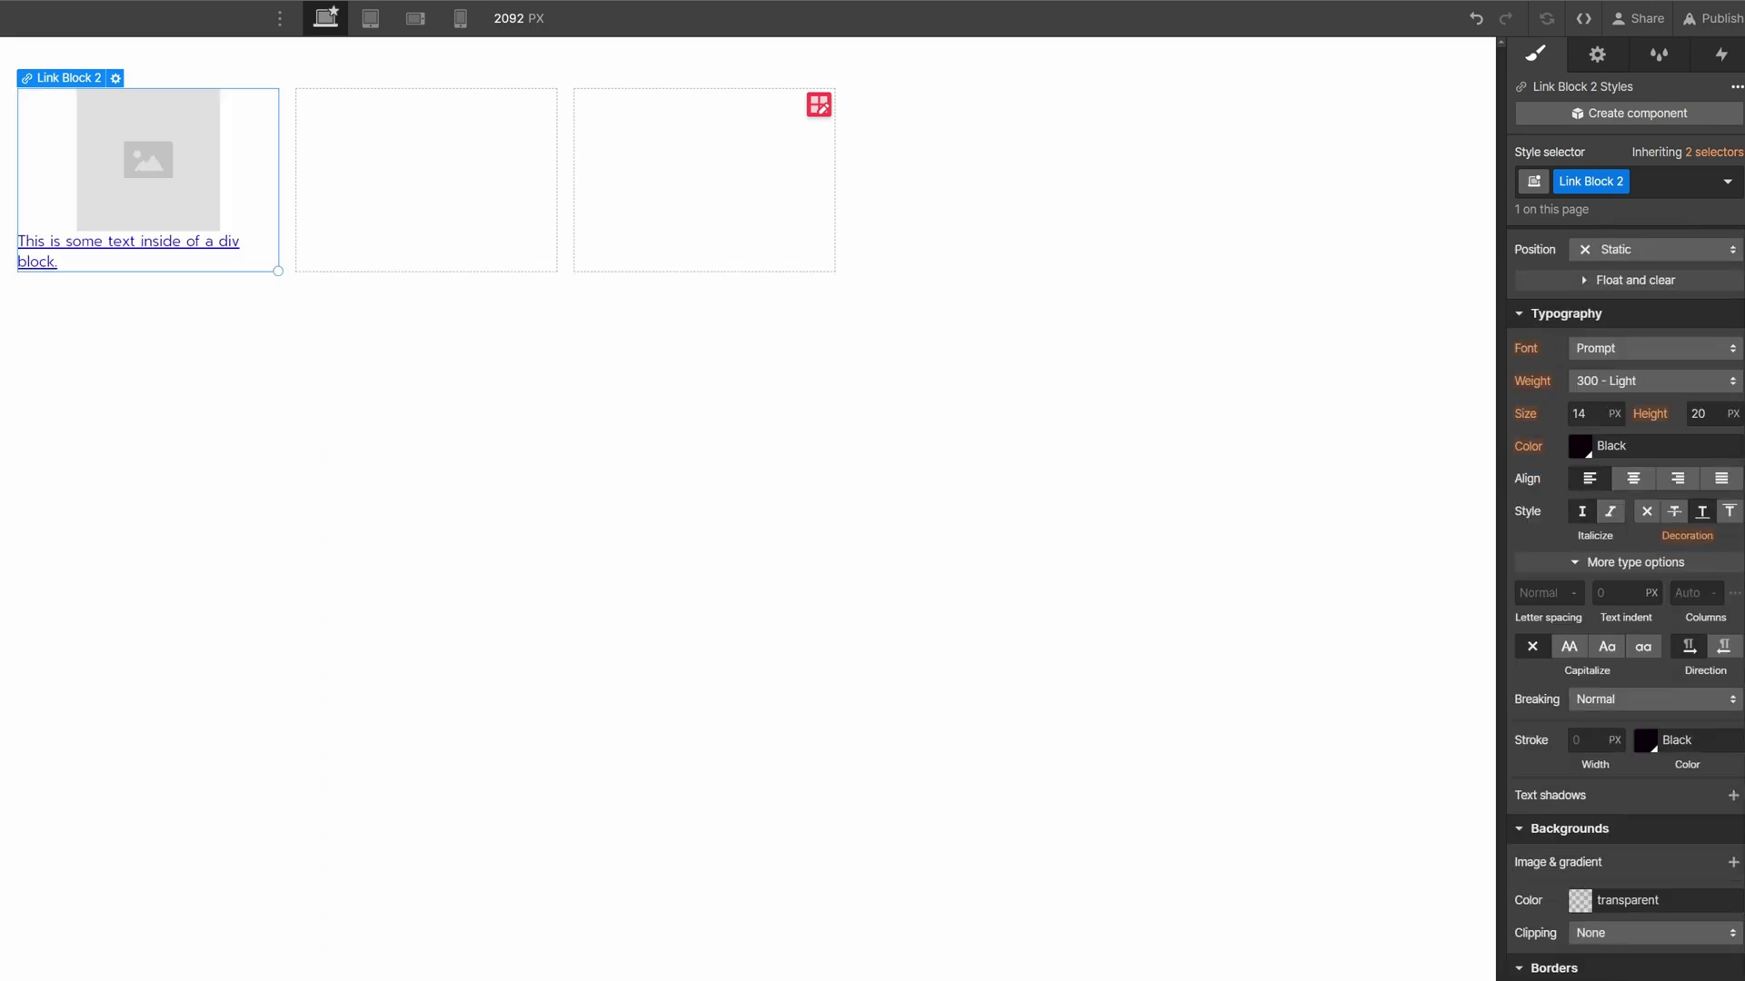
{"action": "left_click", "coordinate": [1633, 478]}
{"action": "scroll", "coordinate": [1633, 478], "scroll_direction": "up", "scroll_amount": 6}
{"action": "scroll", "coordinate": [1626, 490], "scroll_direction": "down", "scroll_amount": 7}
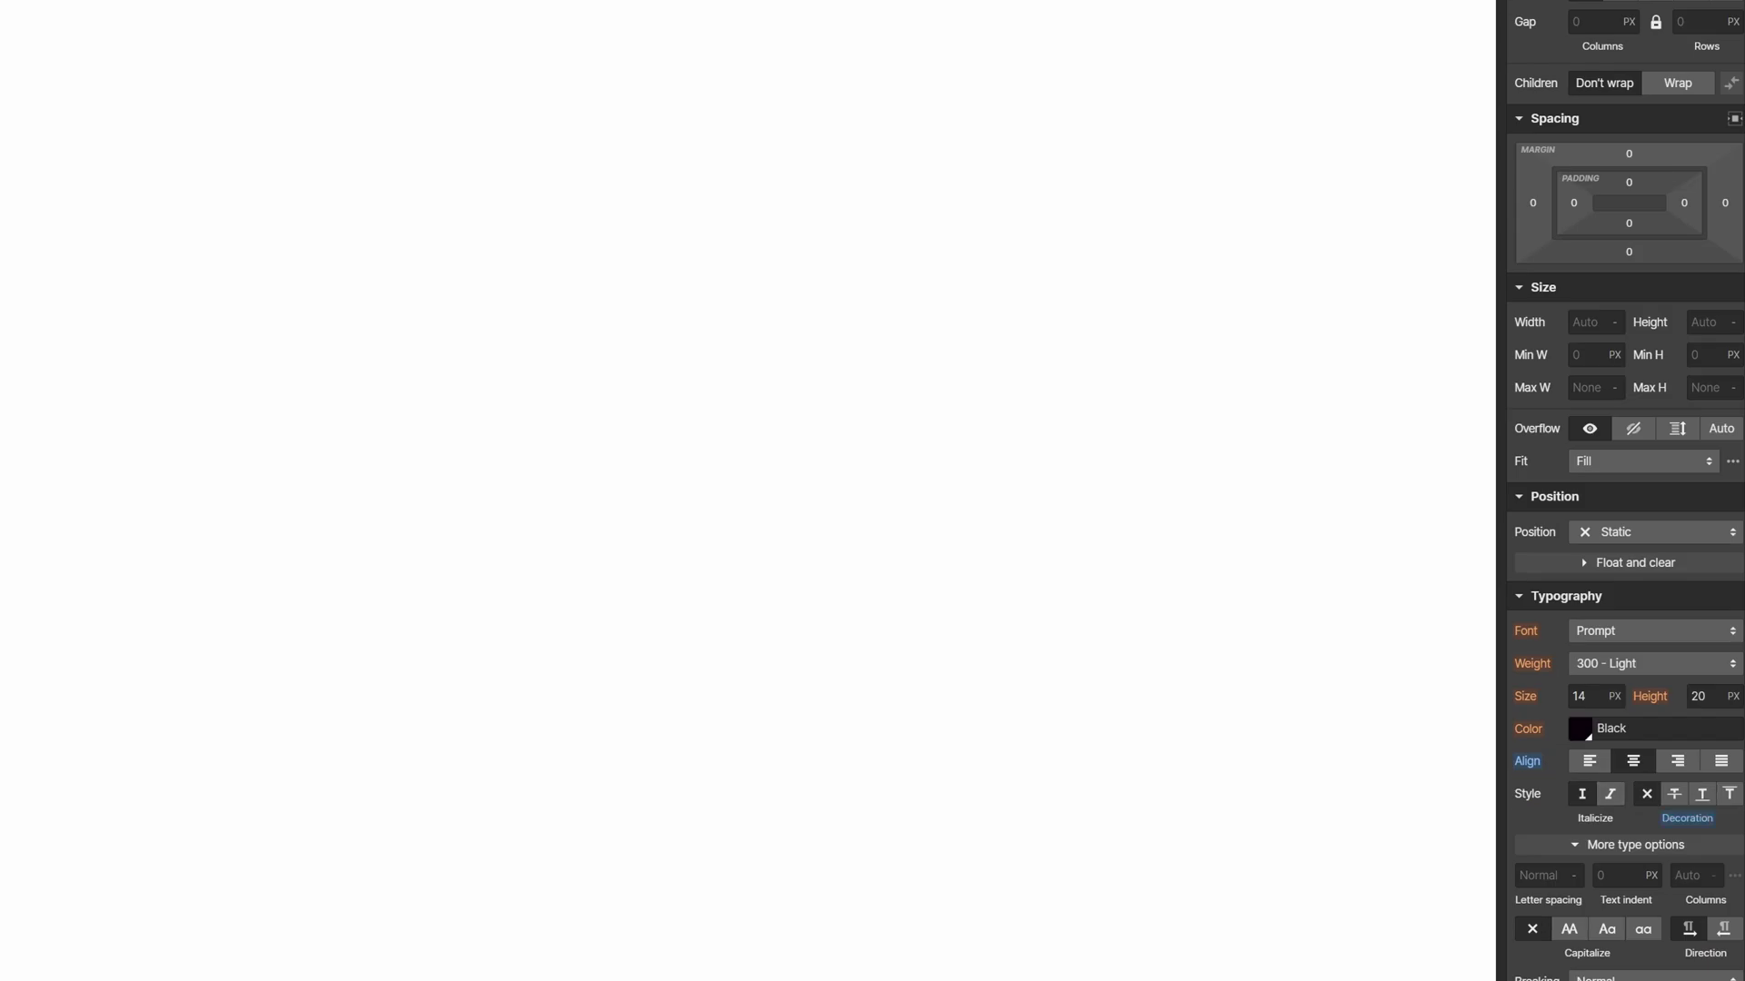
{"action": "left_click", "coordinate": [1609, 728]}
{"action": "key", "text": "Escape"}
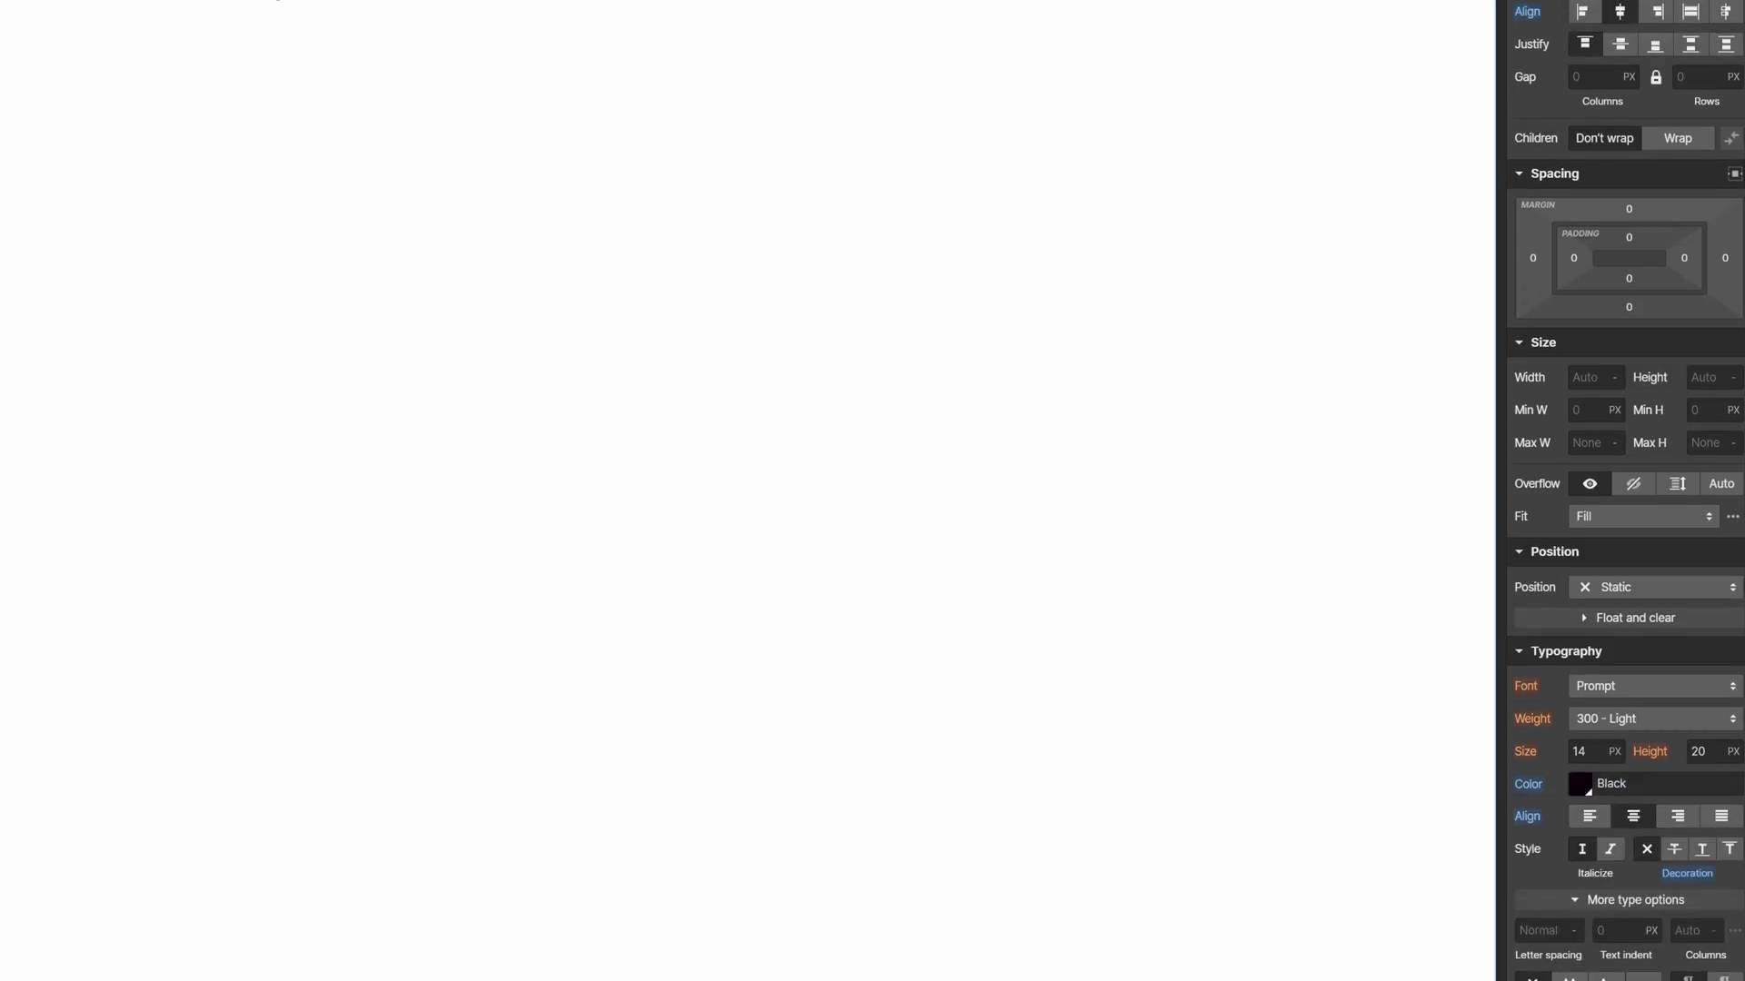
Change the Text Block's wording to "Chapter 1" and replace the placeholder image with 1.png
{"action": "double_click", "coordinate": [147, 250]}
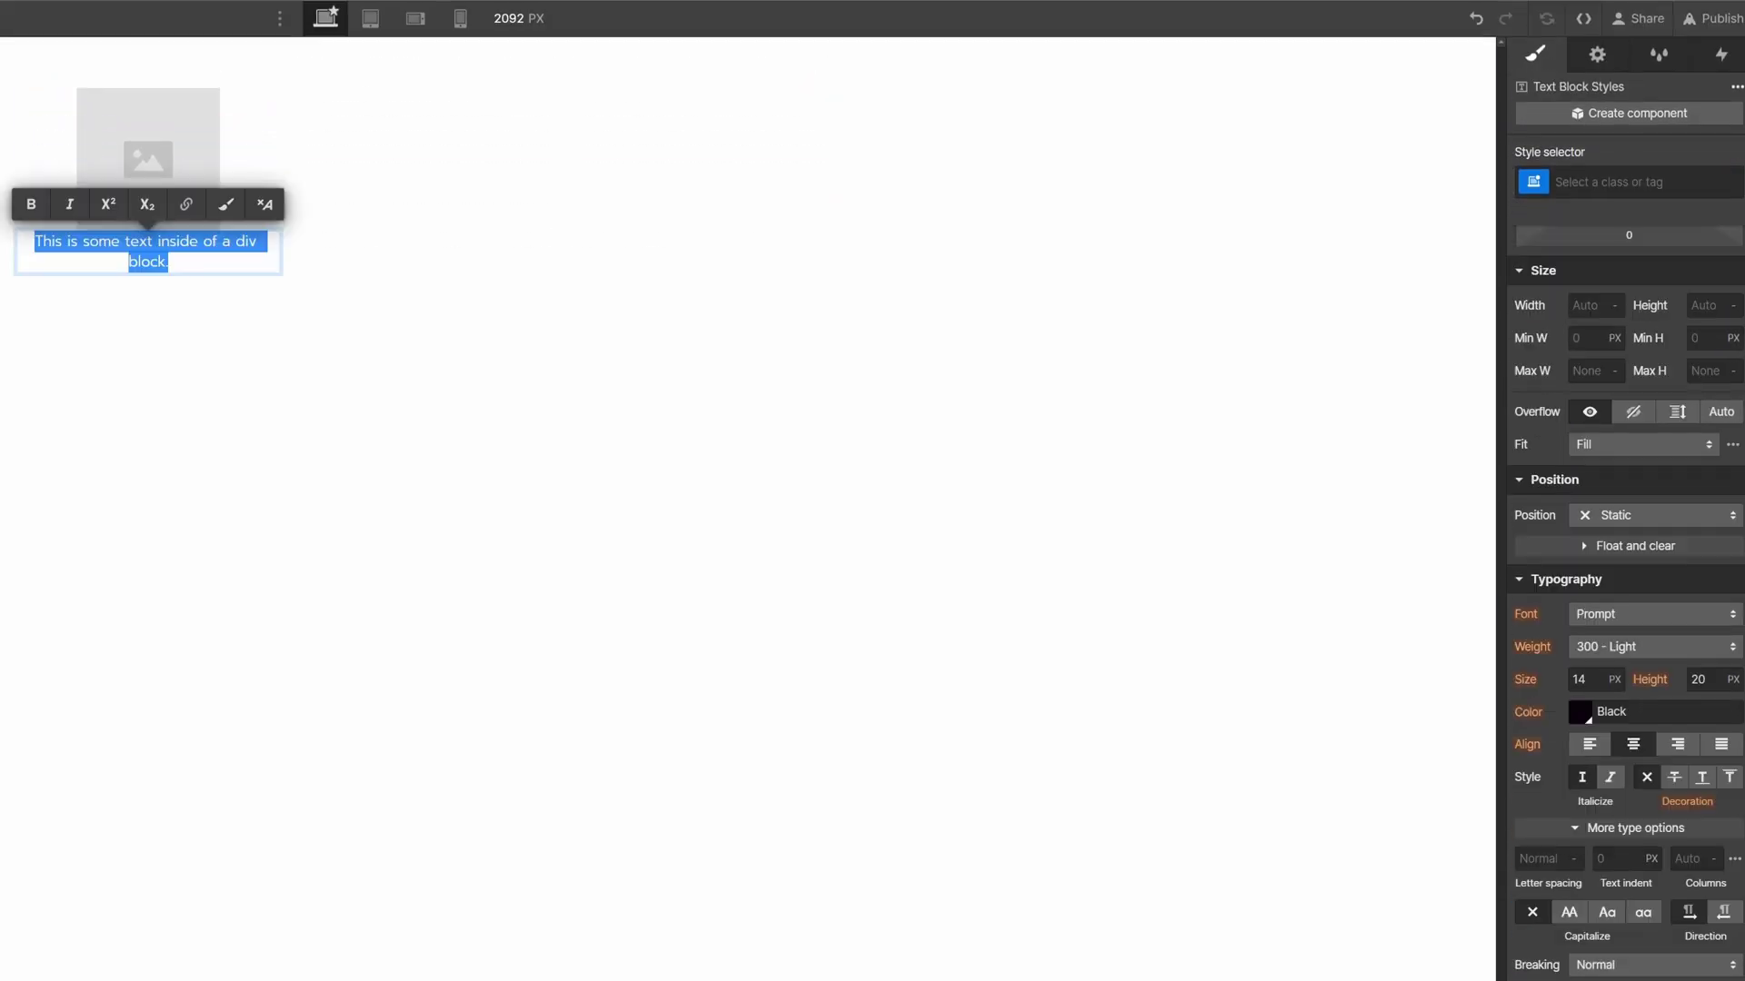
{"action": "type", "text": "Chapter 1"}
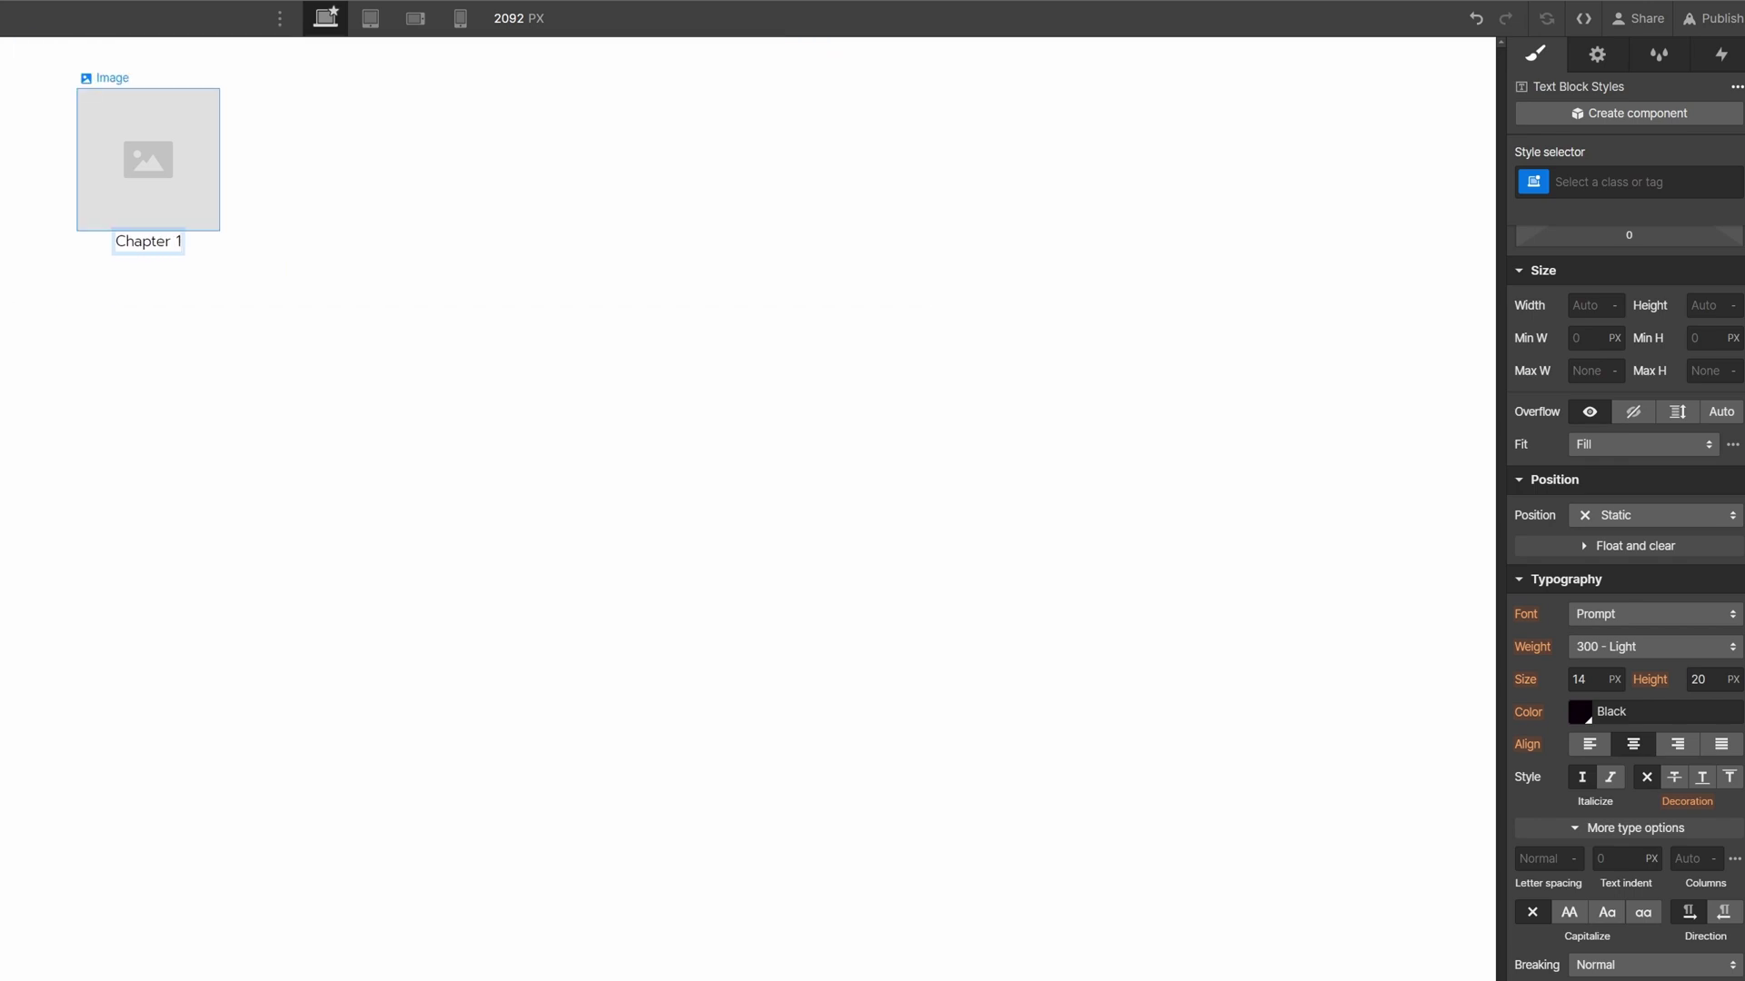
{"action": "double_click", "coordinate": [147, 159]}
{"action": "left_click", "coordinate": [227, 294]}
{"action": "left_click", "coordinate": [431, 218]}
{"action": "left_click", "coordinate": [147, 218]}
{"action": "scroll", "coordinate": [1625, 545], "scroll_direction": "up", "scroll_amount": 3}
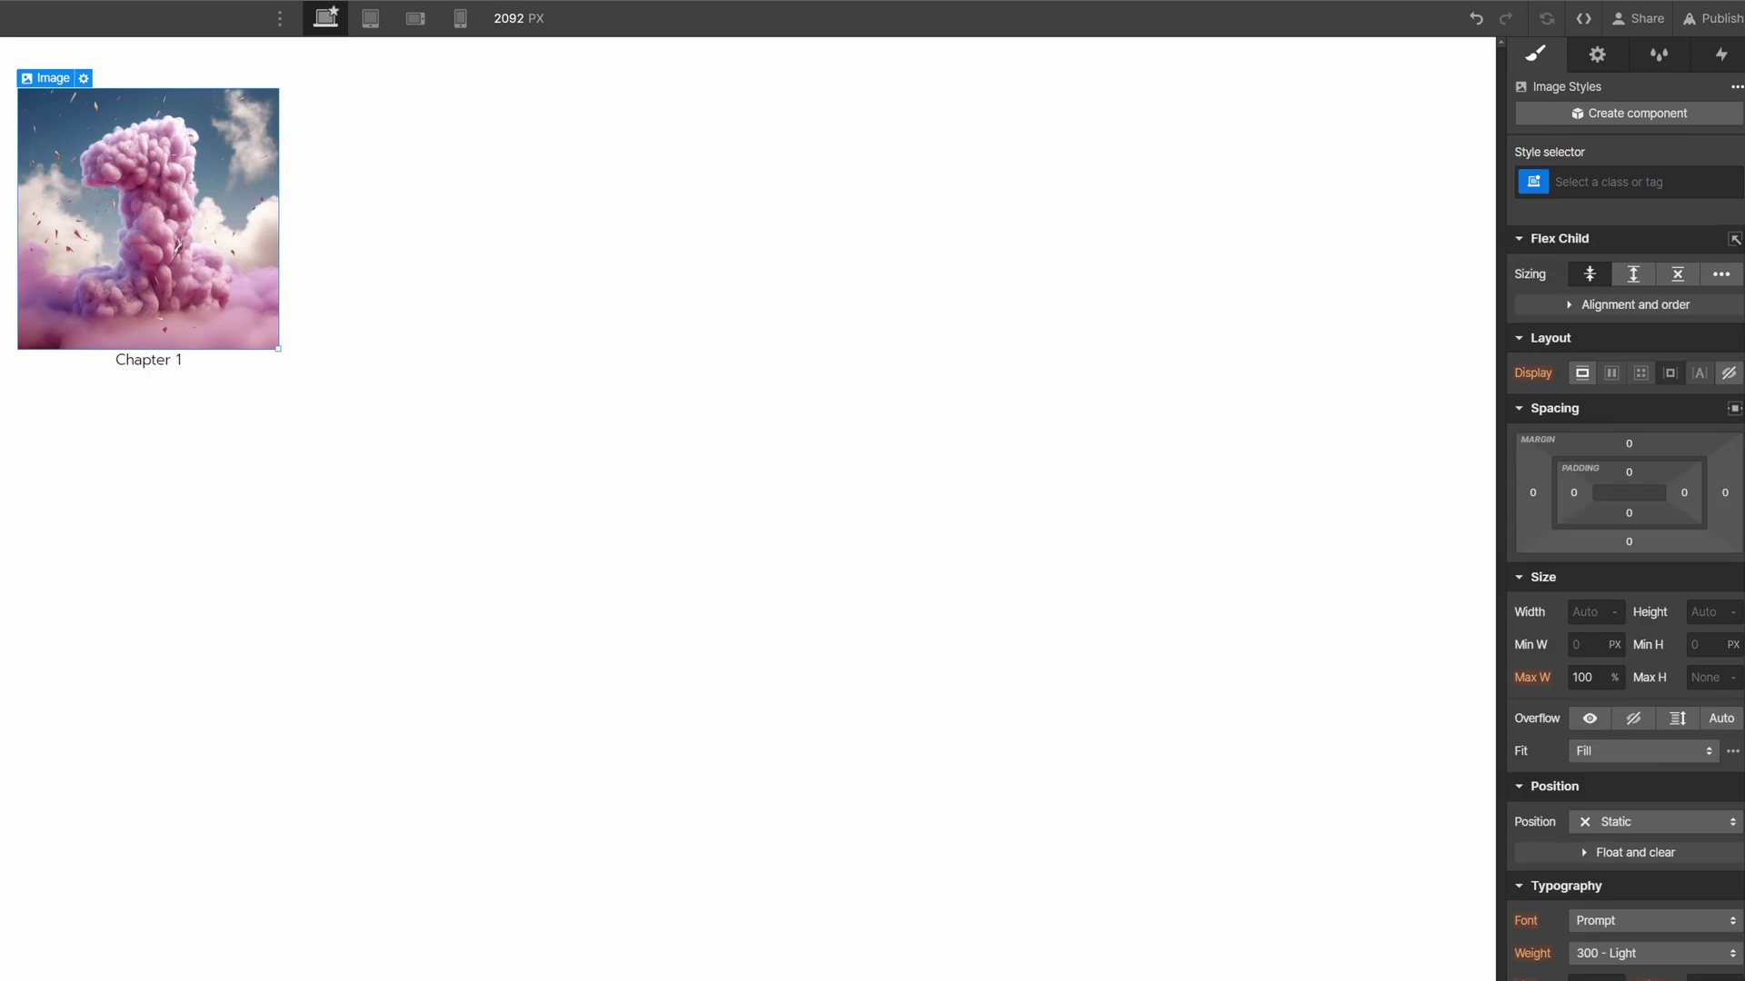
Give the Chapter 1 image a bottom margin of 15 px and the class toc-image-1
{"action": "left_click", "coordinate": [1628, 542]}
{"action": "type", "text": "15"}
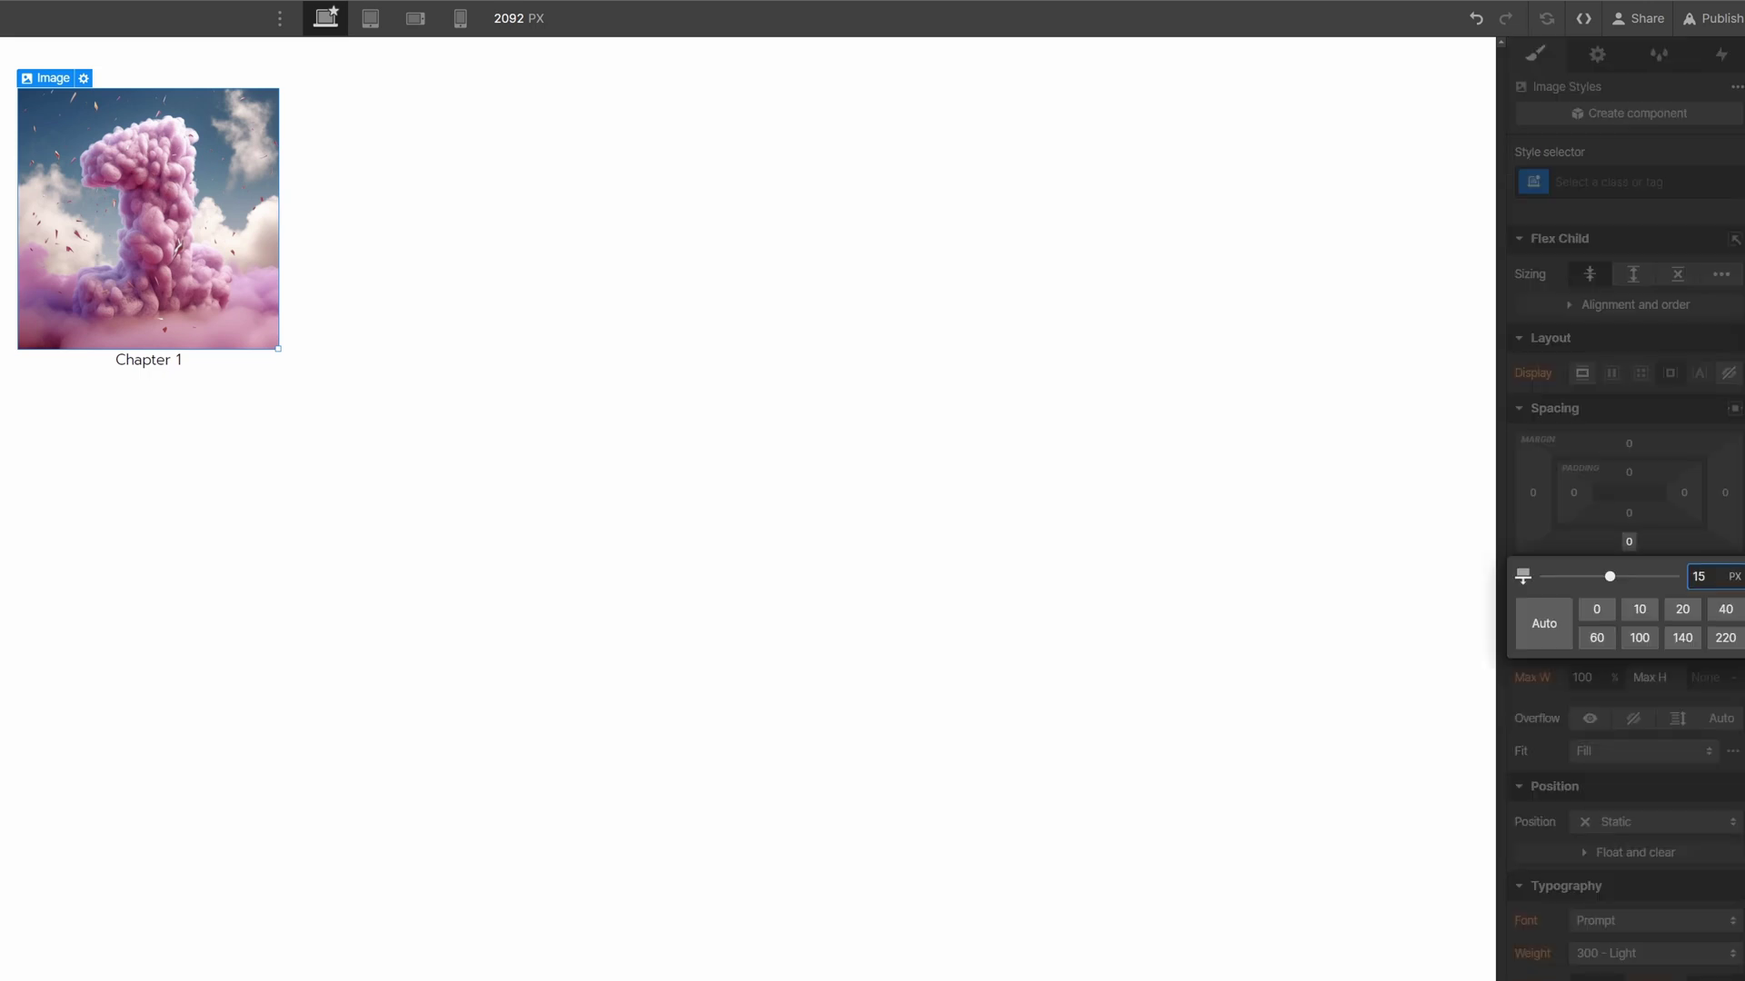
{"action": "key", "text": "Return"}
{"action": "left_click", "coordinate": [1582, 181]}
{"action": "type", "text": "toc-image"}
{"action": "key", "text": "Return"}
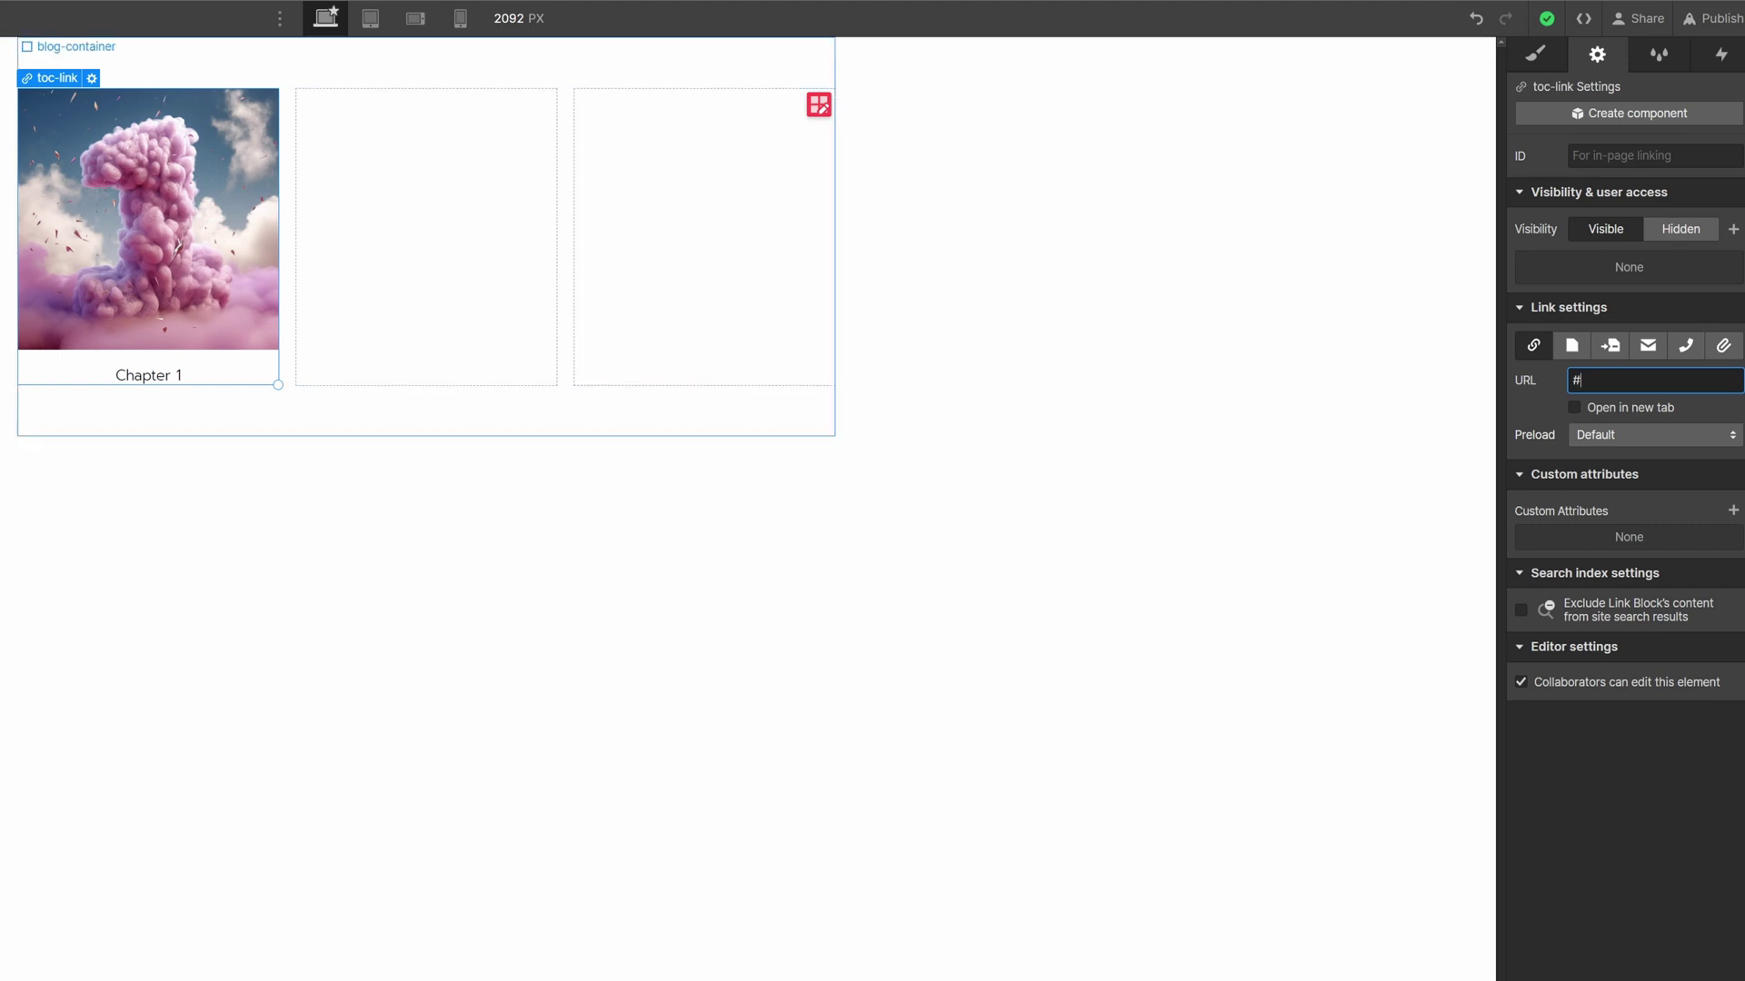
Set the toc-link block's URL to #chapter-1 and copy the block into the other two grid cells
{"action": "type", "text": "chapter-1"}
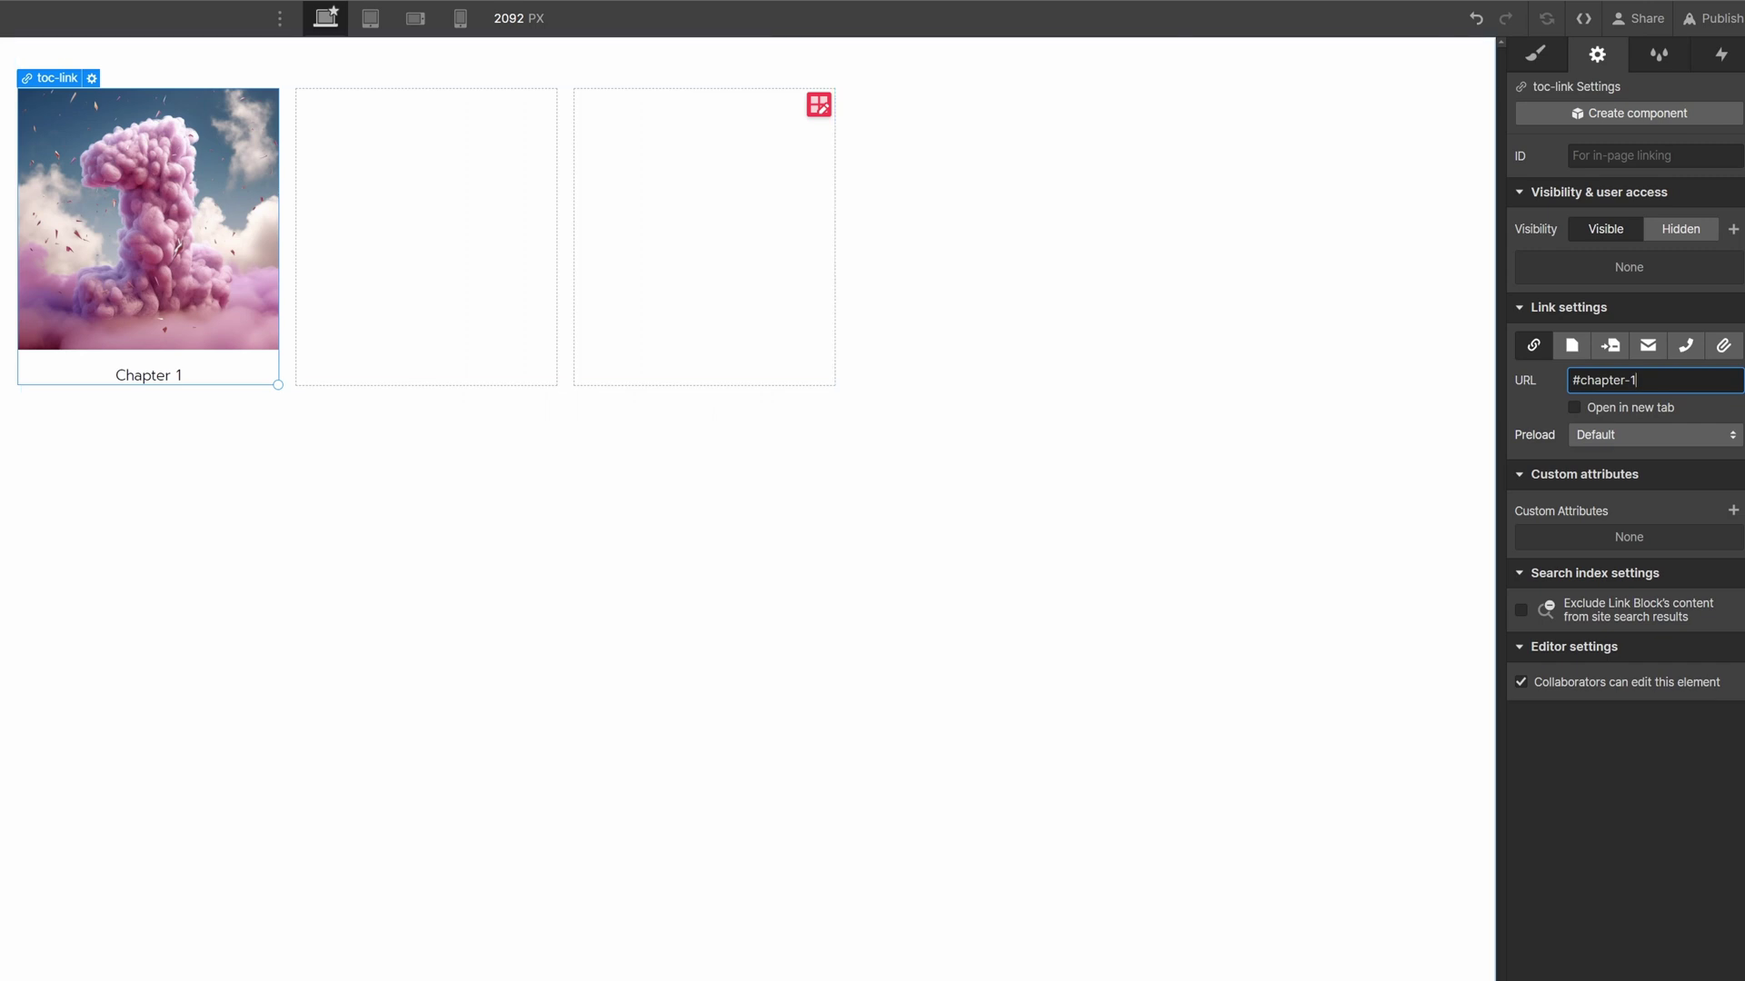
{"action": "key", "text": "Return"}
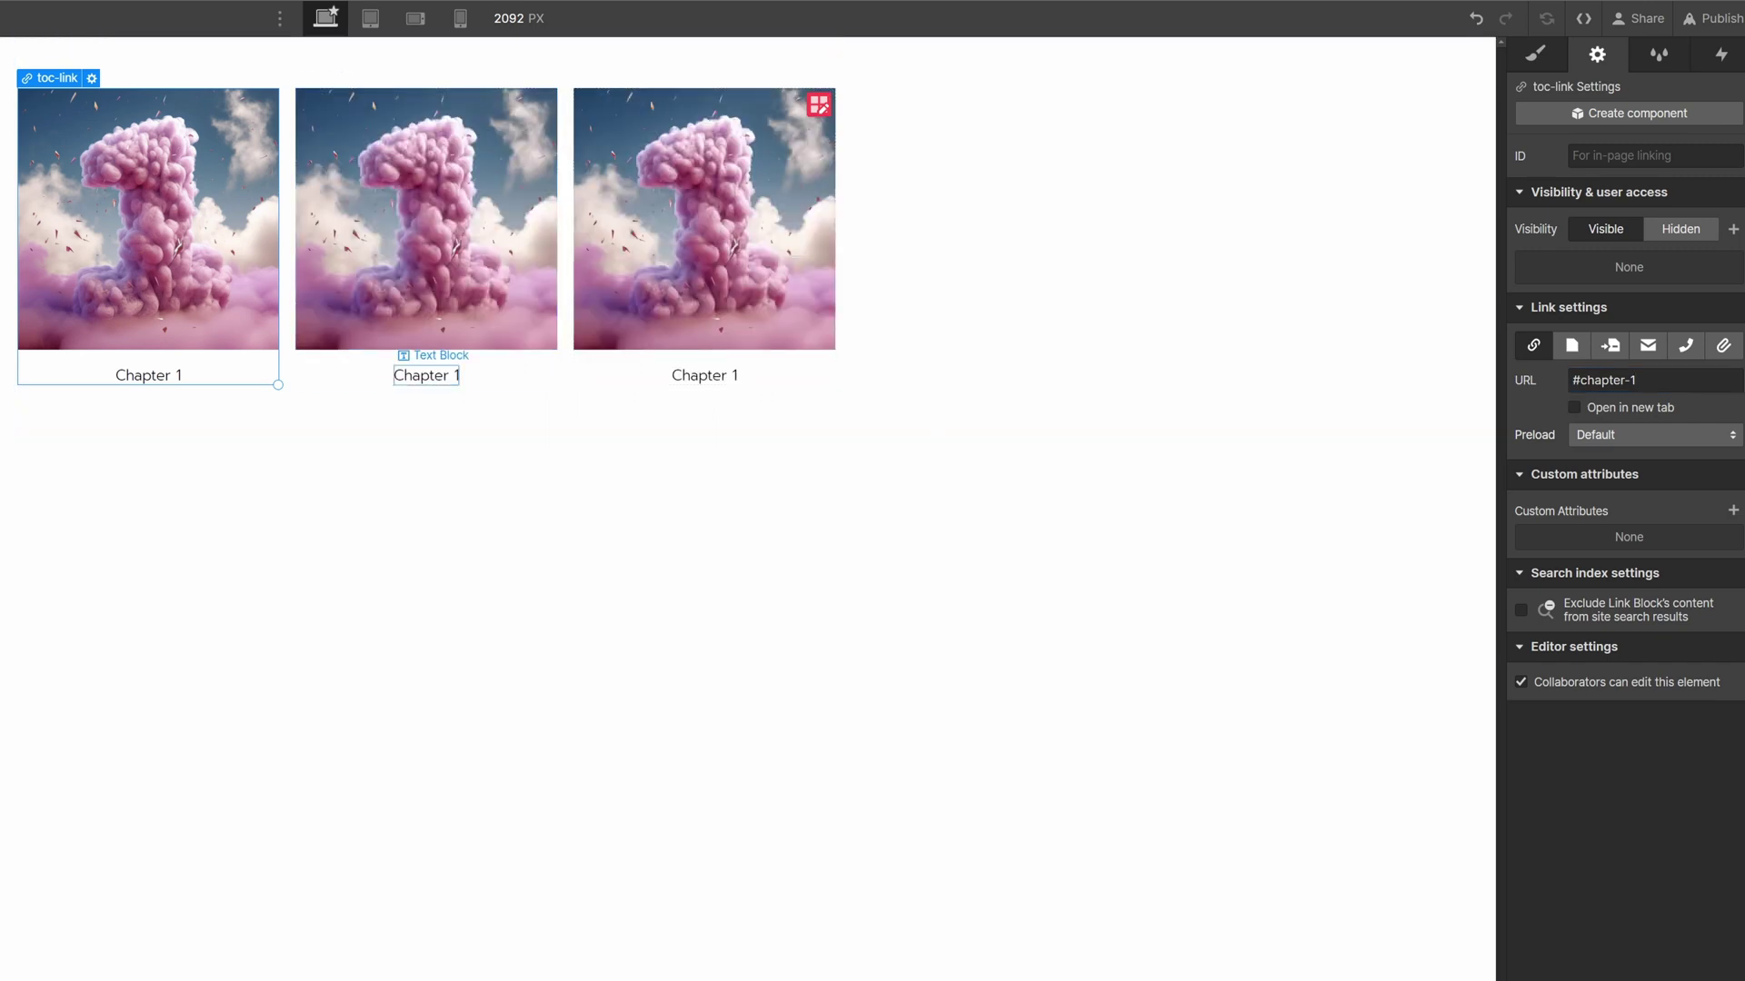
Change the second link block's text to "Chapter 2" and replace its image with the number 2 picture
{"action": "double_click", "coordinate": [457, 376]}
{"action": "key", "text": "BackSpace"}
{"action": "type", "text": "2"}
{"action": "left_click", "coordinate": [509, 374]}
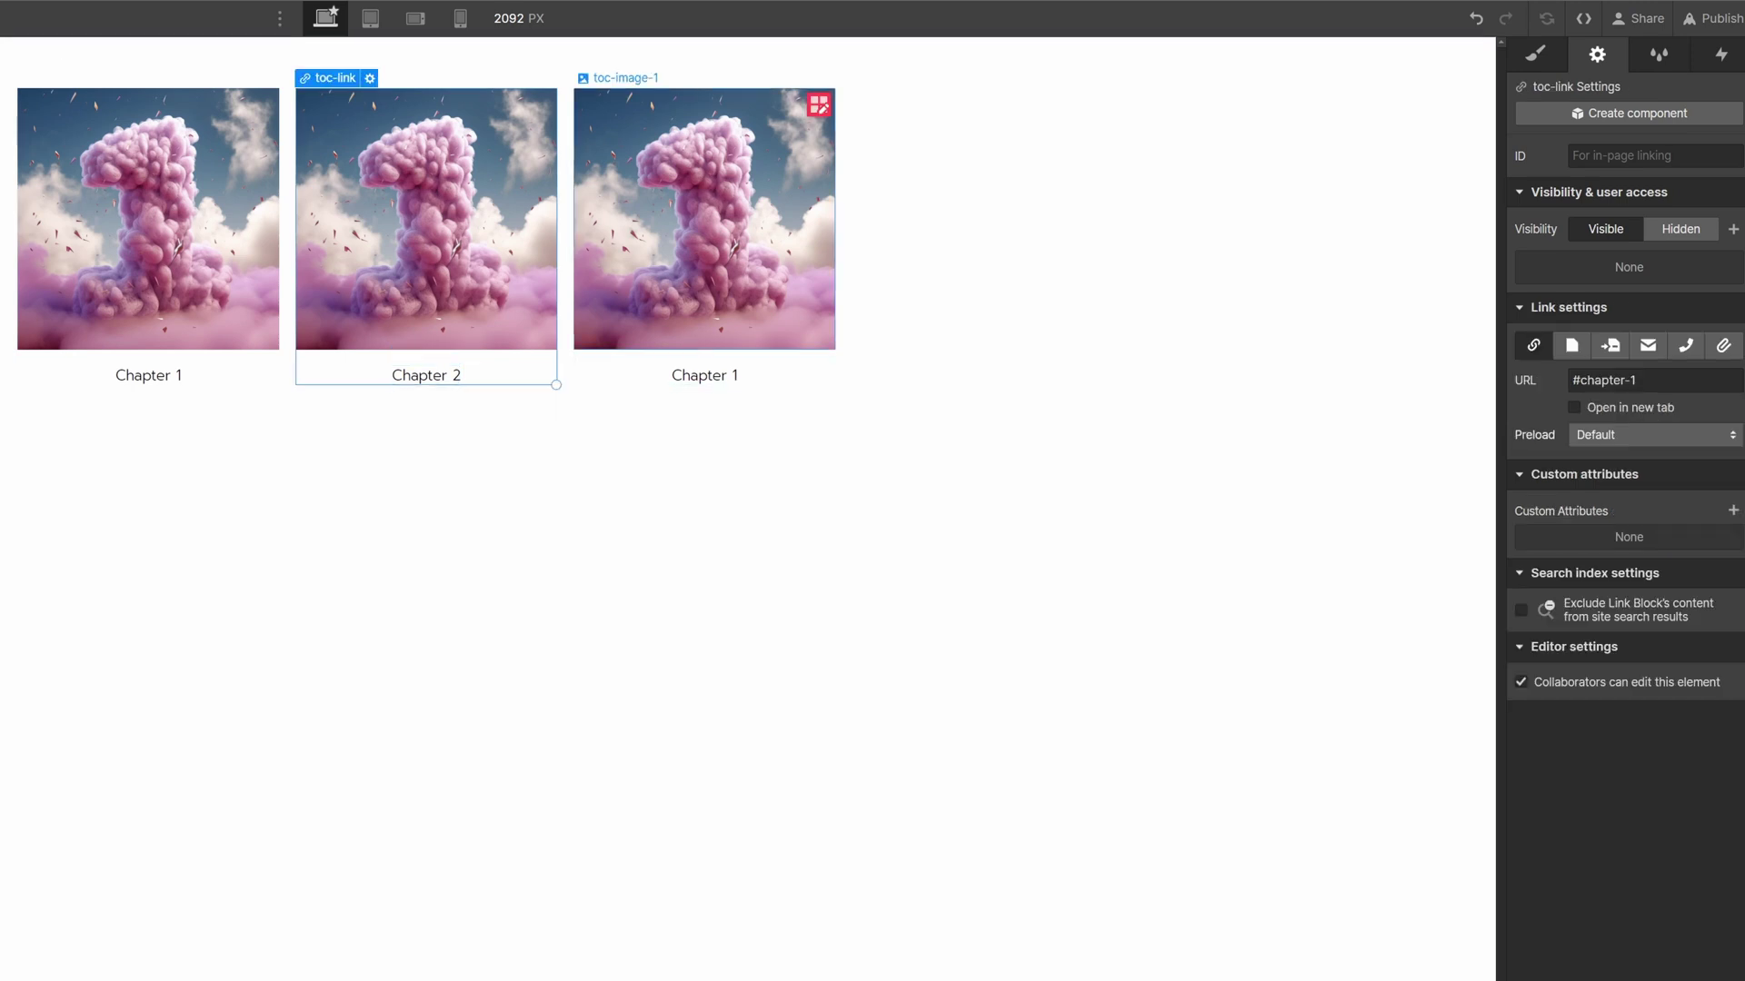
{"action": "left_click", "coordinate": [425, 218]}
{"action": "double_click", "coordinate": [425, 218]}
{"action": "left_click", "coordinate": [444, 413]}
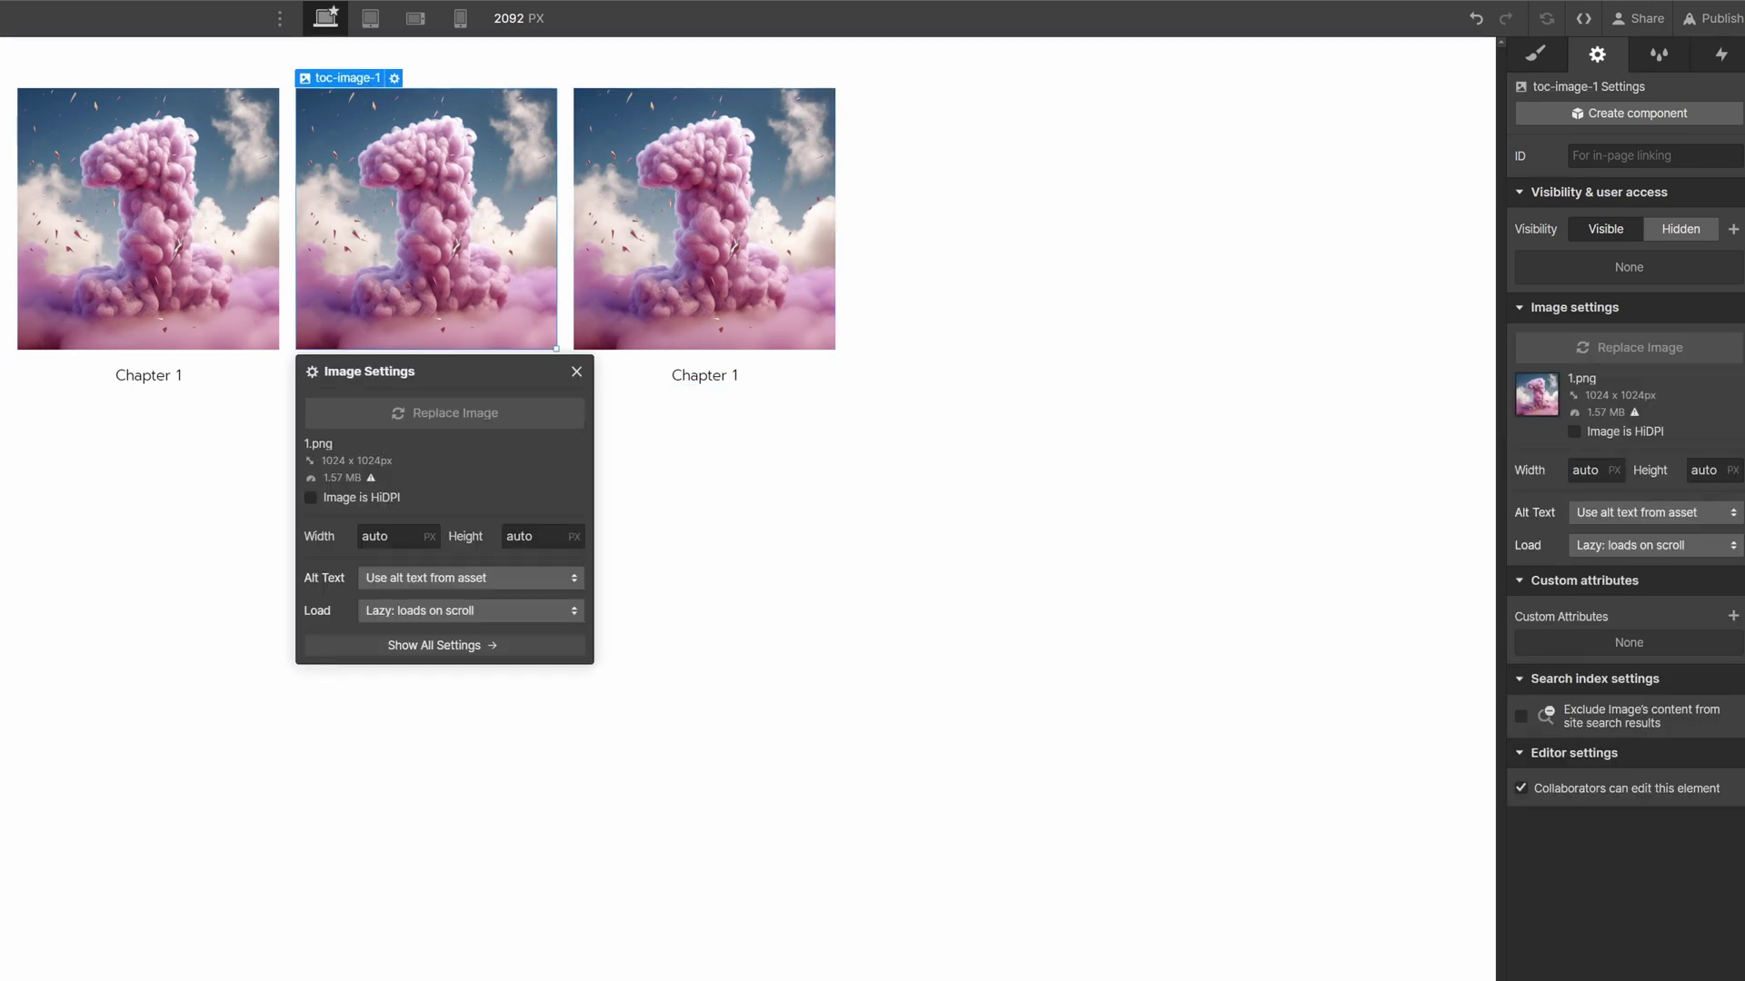
Set the second toc-link block's URL to #chapter-2
{"action": "left_click", "coordinate": [509, 375]}
{"action": "left_click", "coordinate": [1655, 380]}
{"action": "key", "text": "BackSpace"}
{"action": "type", "text": "2"}
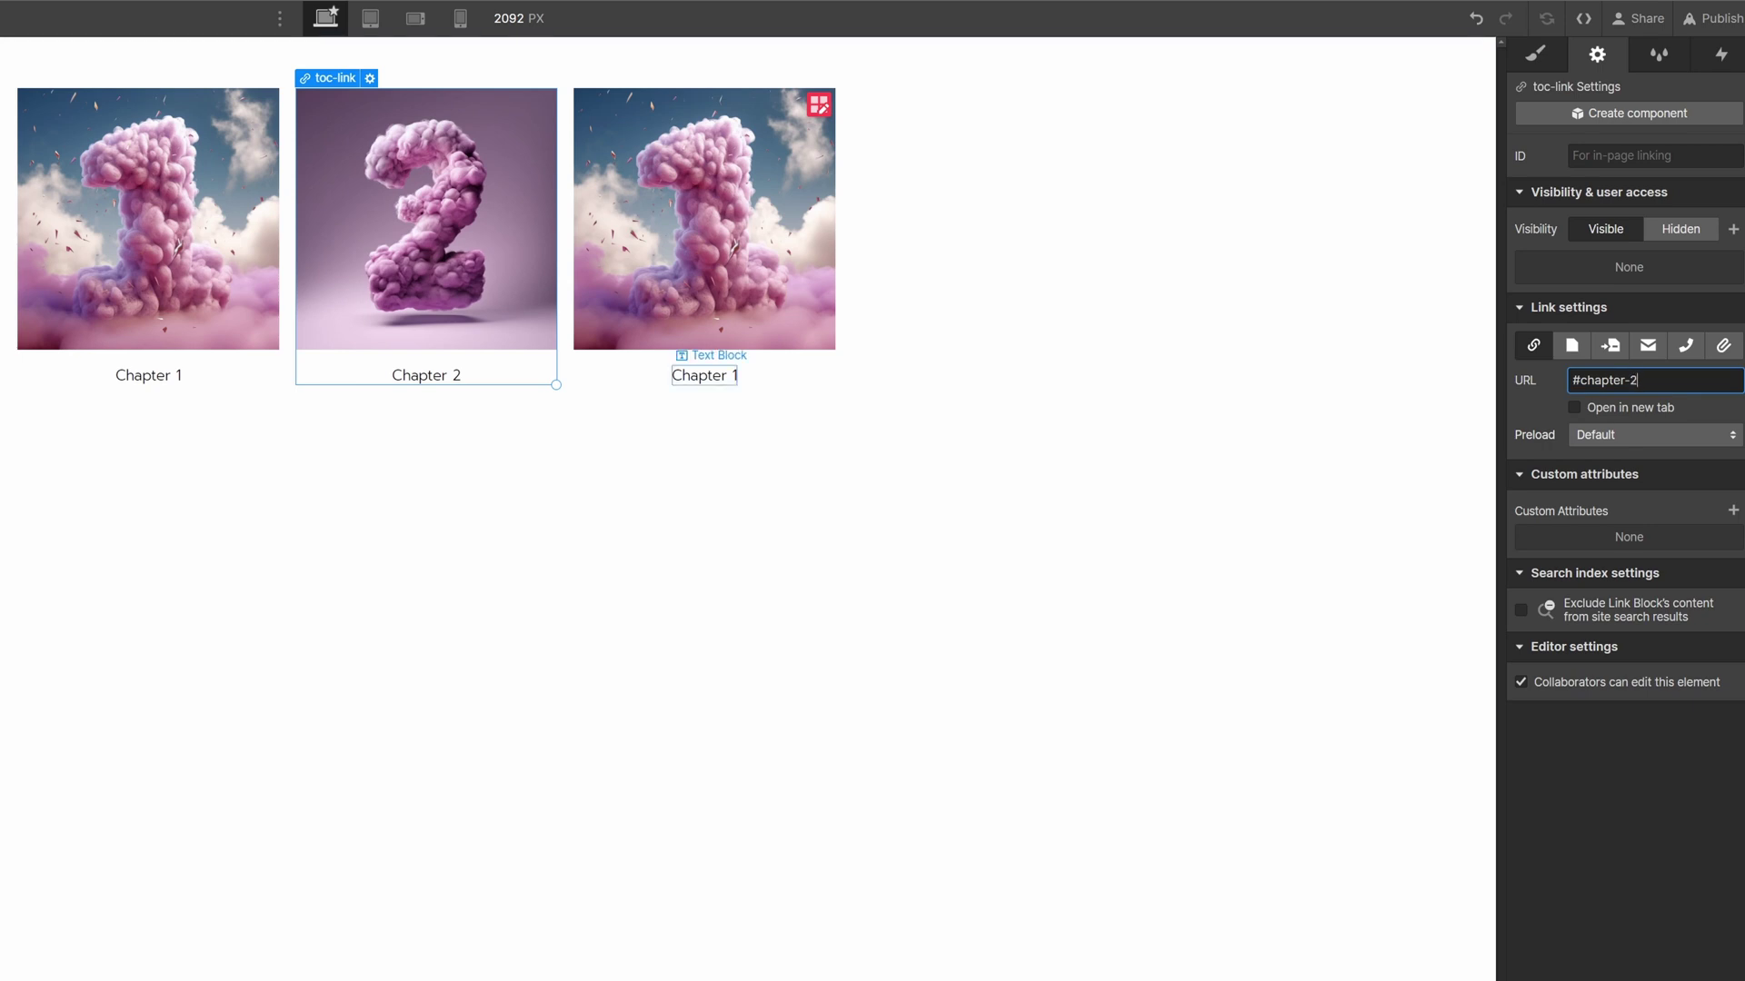
Change the third link block's text to "Chapter 3" and replace its image with 3.png
{"action": "left_click", "coordinate": [704, 376]}
{"action": "key", "text": "BackSpace"}
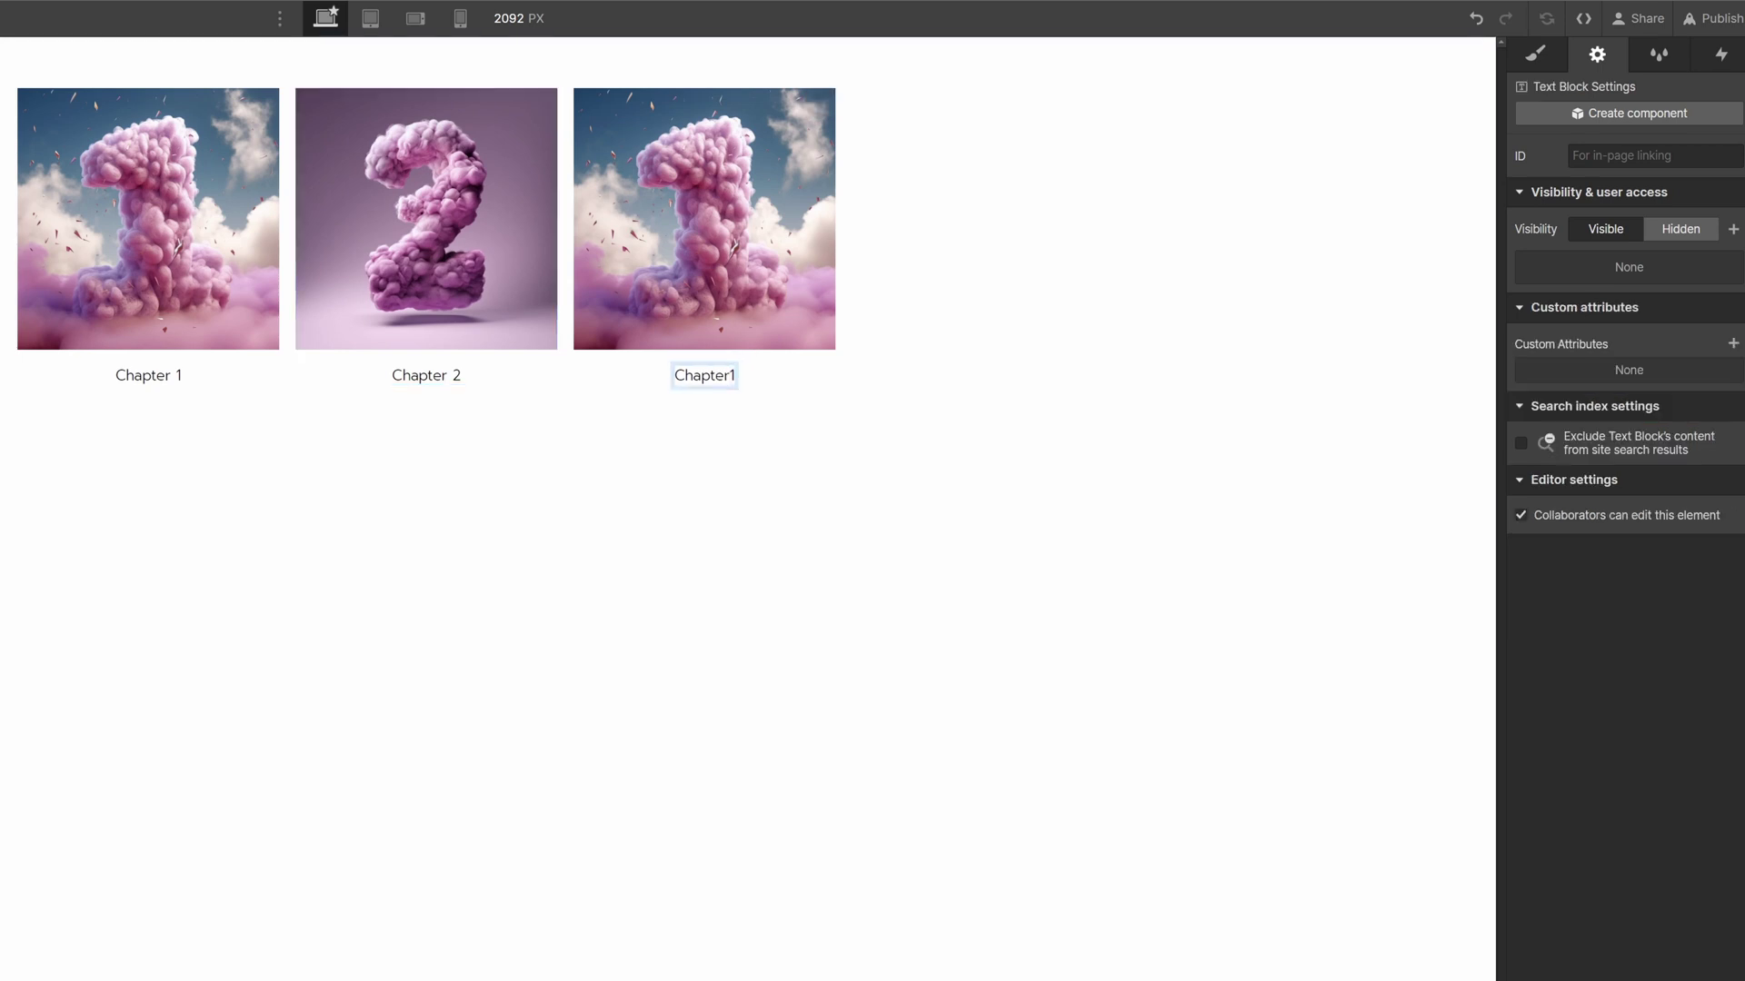
{"action": "type", "text": "3"}
{"action": "double_click", "coordinate": [704, 218]}
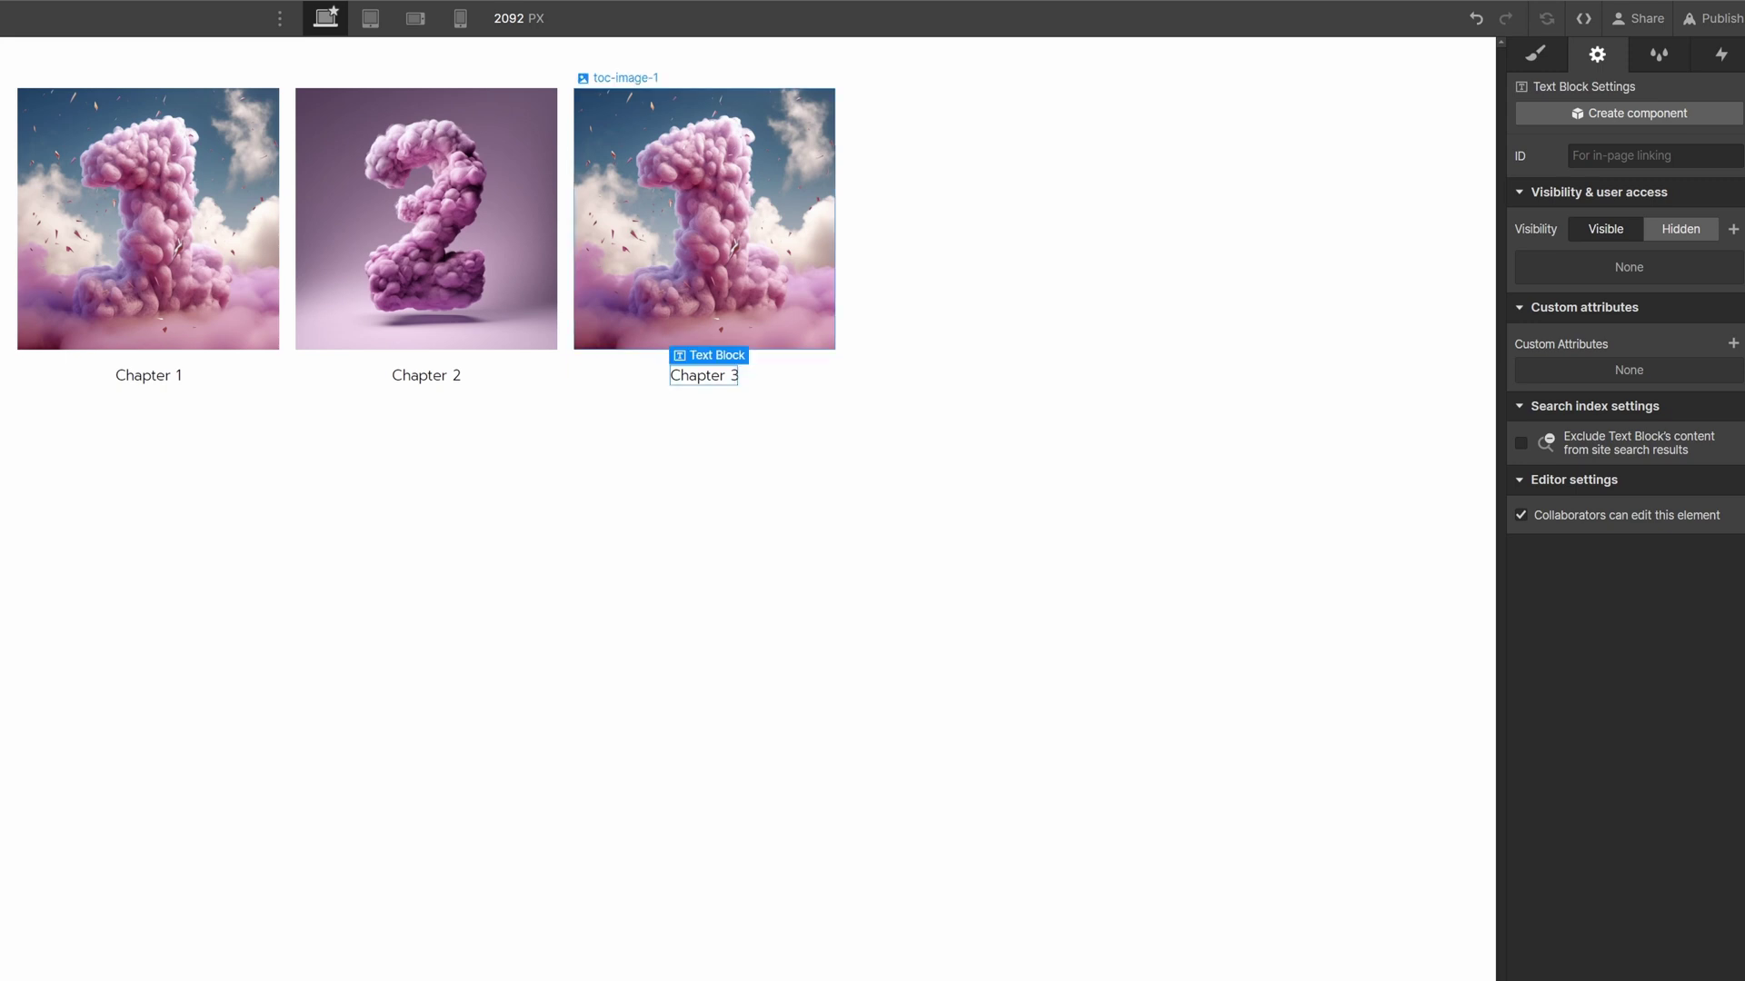
{"action": "left_click", "coordinate": [722, 413]}
{"action": "key", "text": "Escape"}
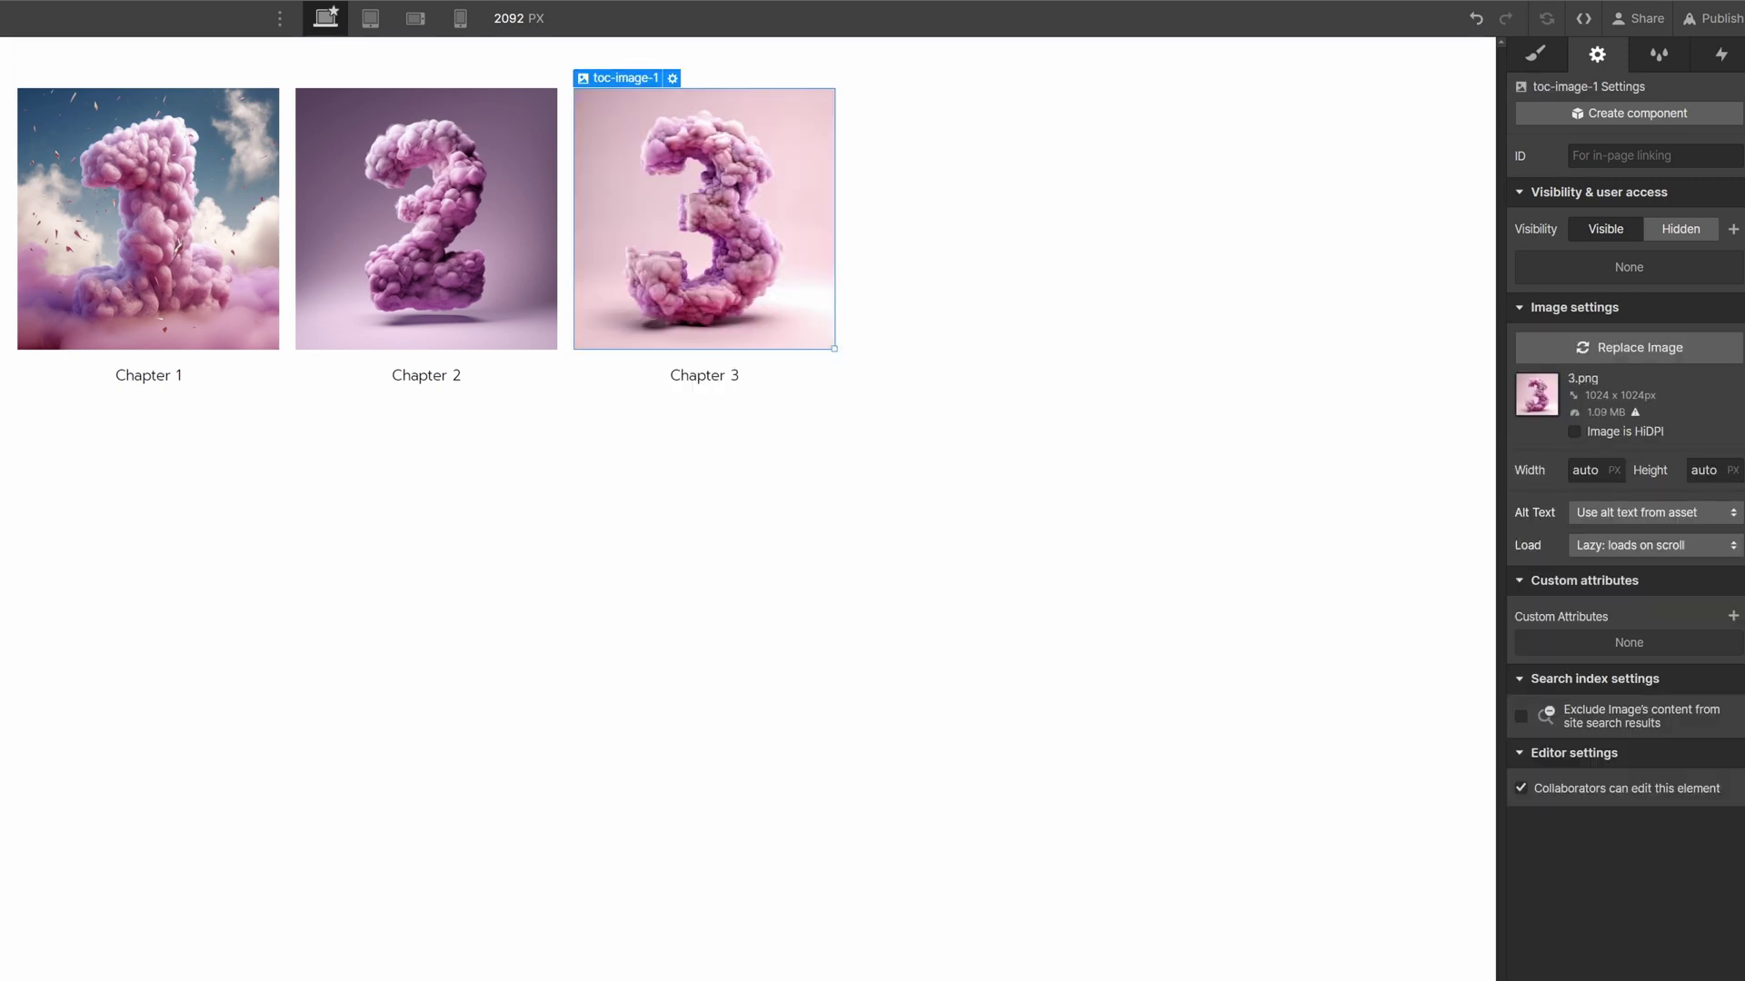
Set the third toc-link block's URL to #chapter-3
{"action": "key", "text": "Up"}
{"action": "left_click", "coordinate": [1636, 380]}
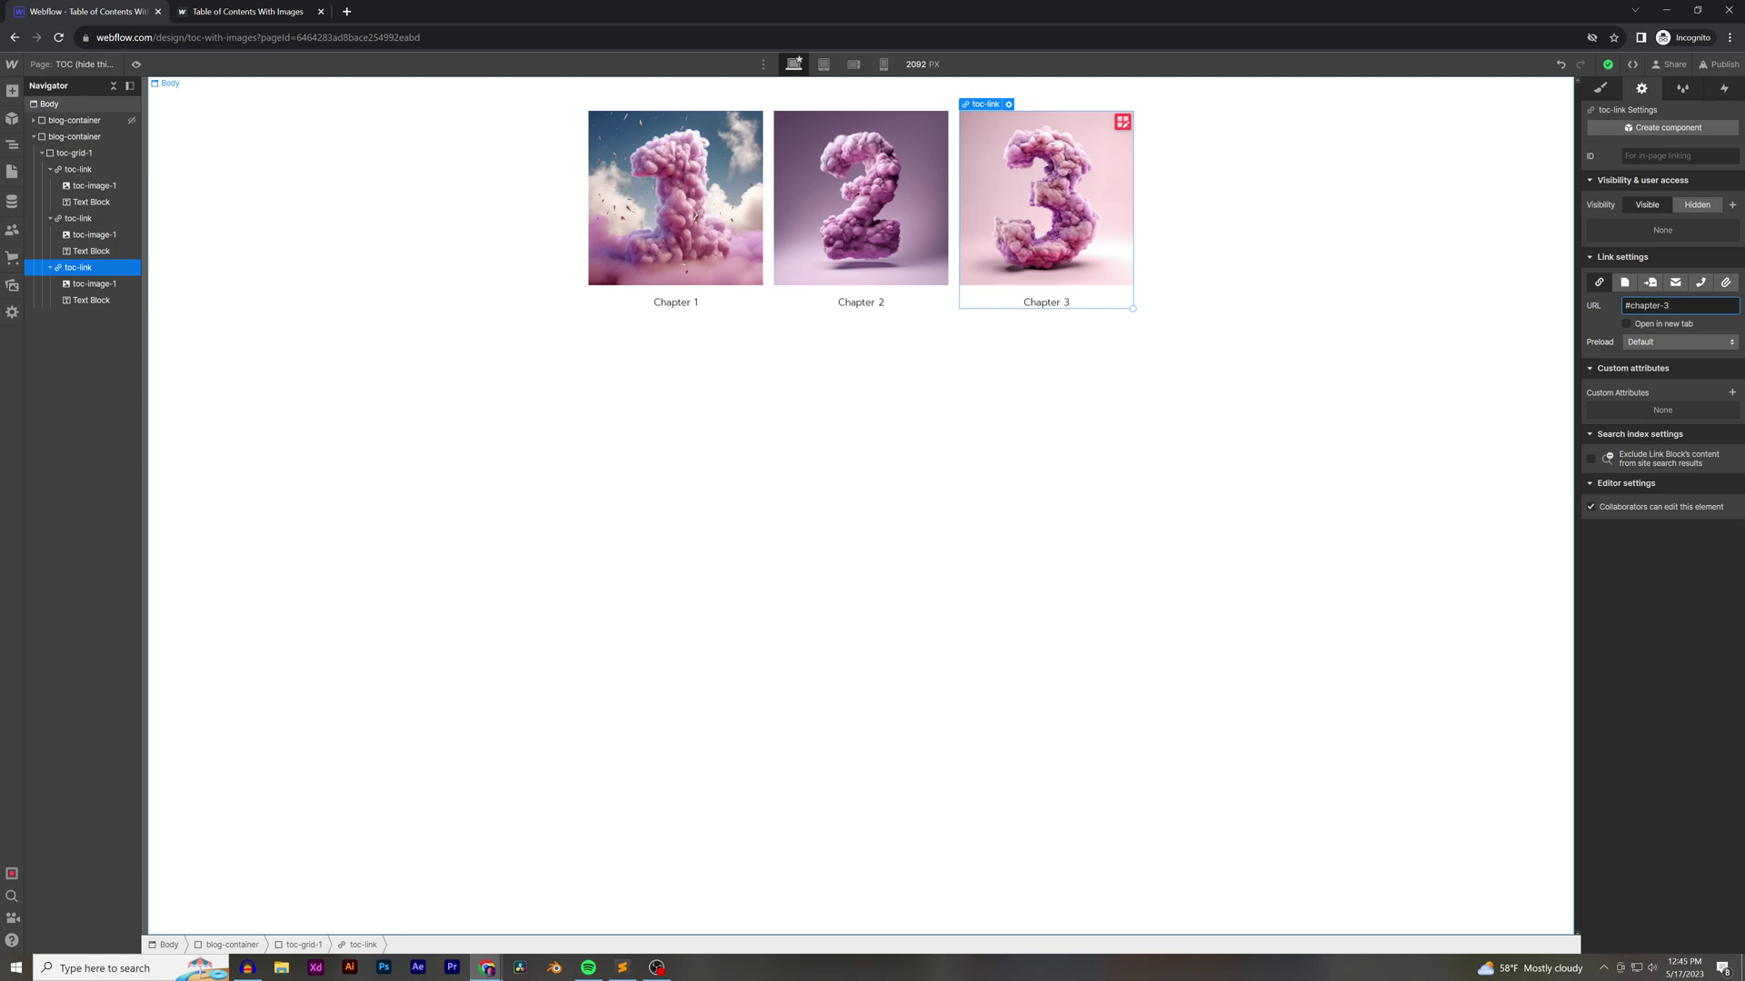
Publish the site to toc-with-images.webflow.io and open the page source of the published TOC page
{"action": "left_click", "coordinate": [1718, 63]}
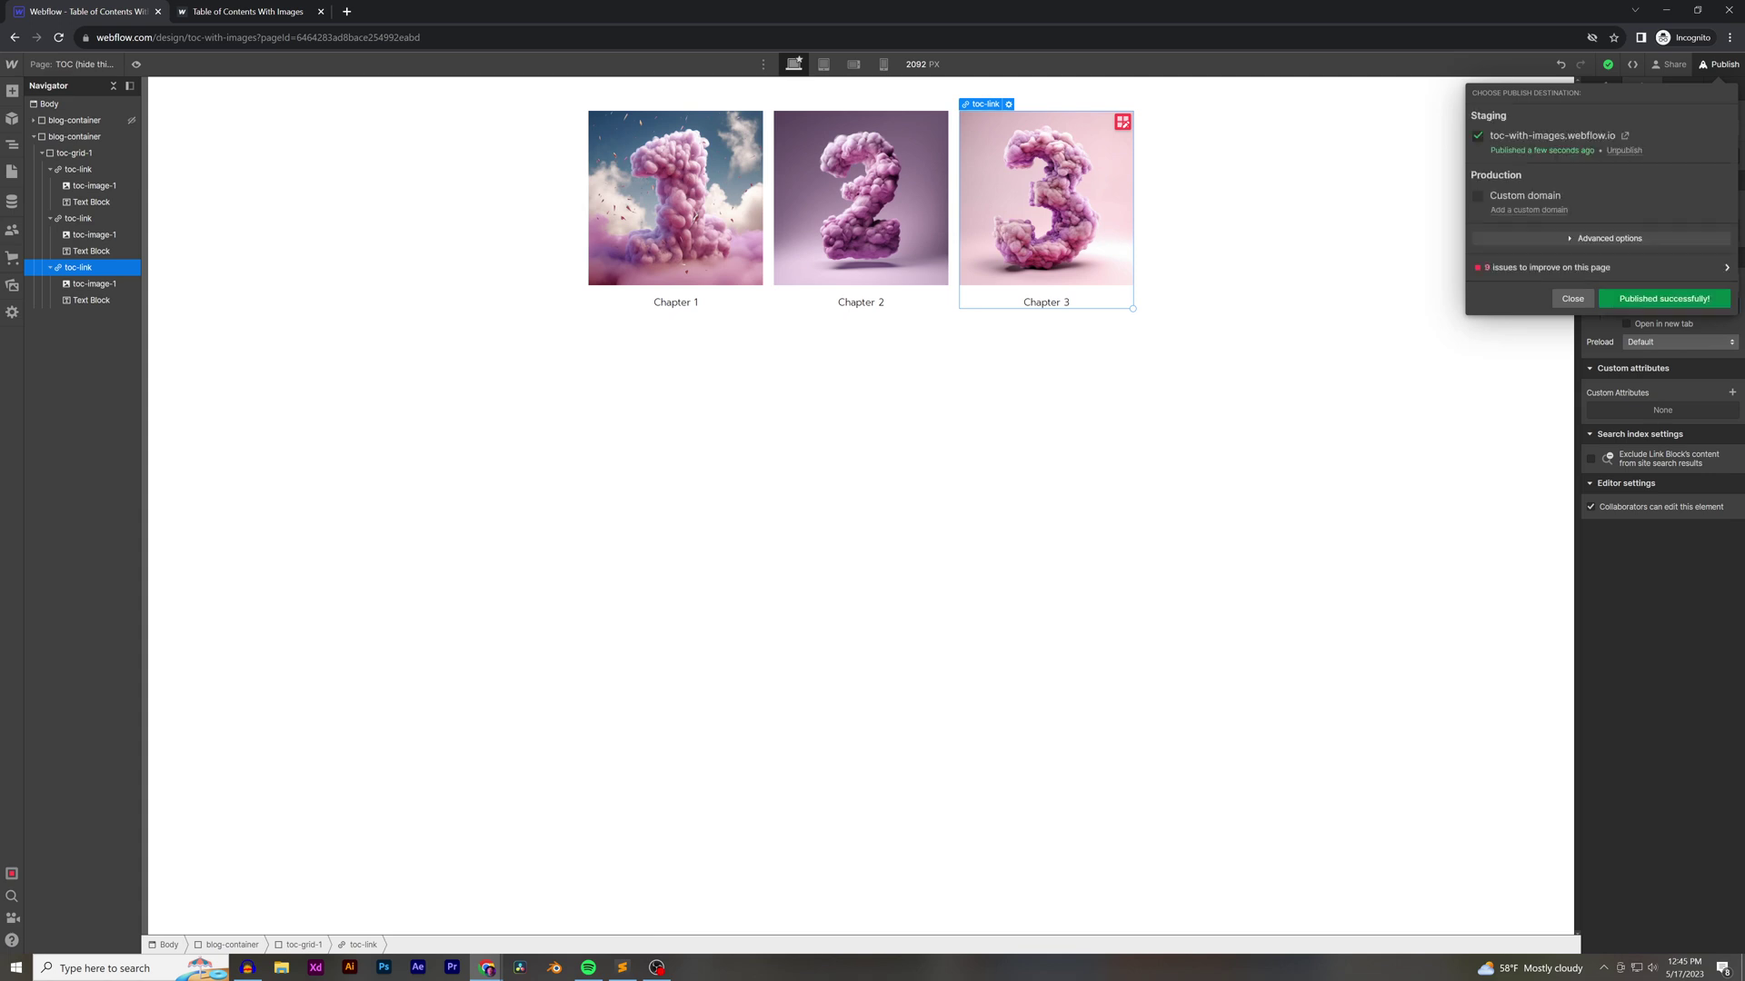
{"action": "left_click", "coordinate": [1624, 135]}
{"action": "right_click", "coordinate": [841, 280]}
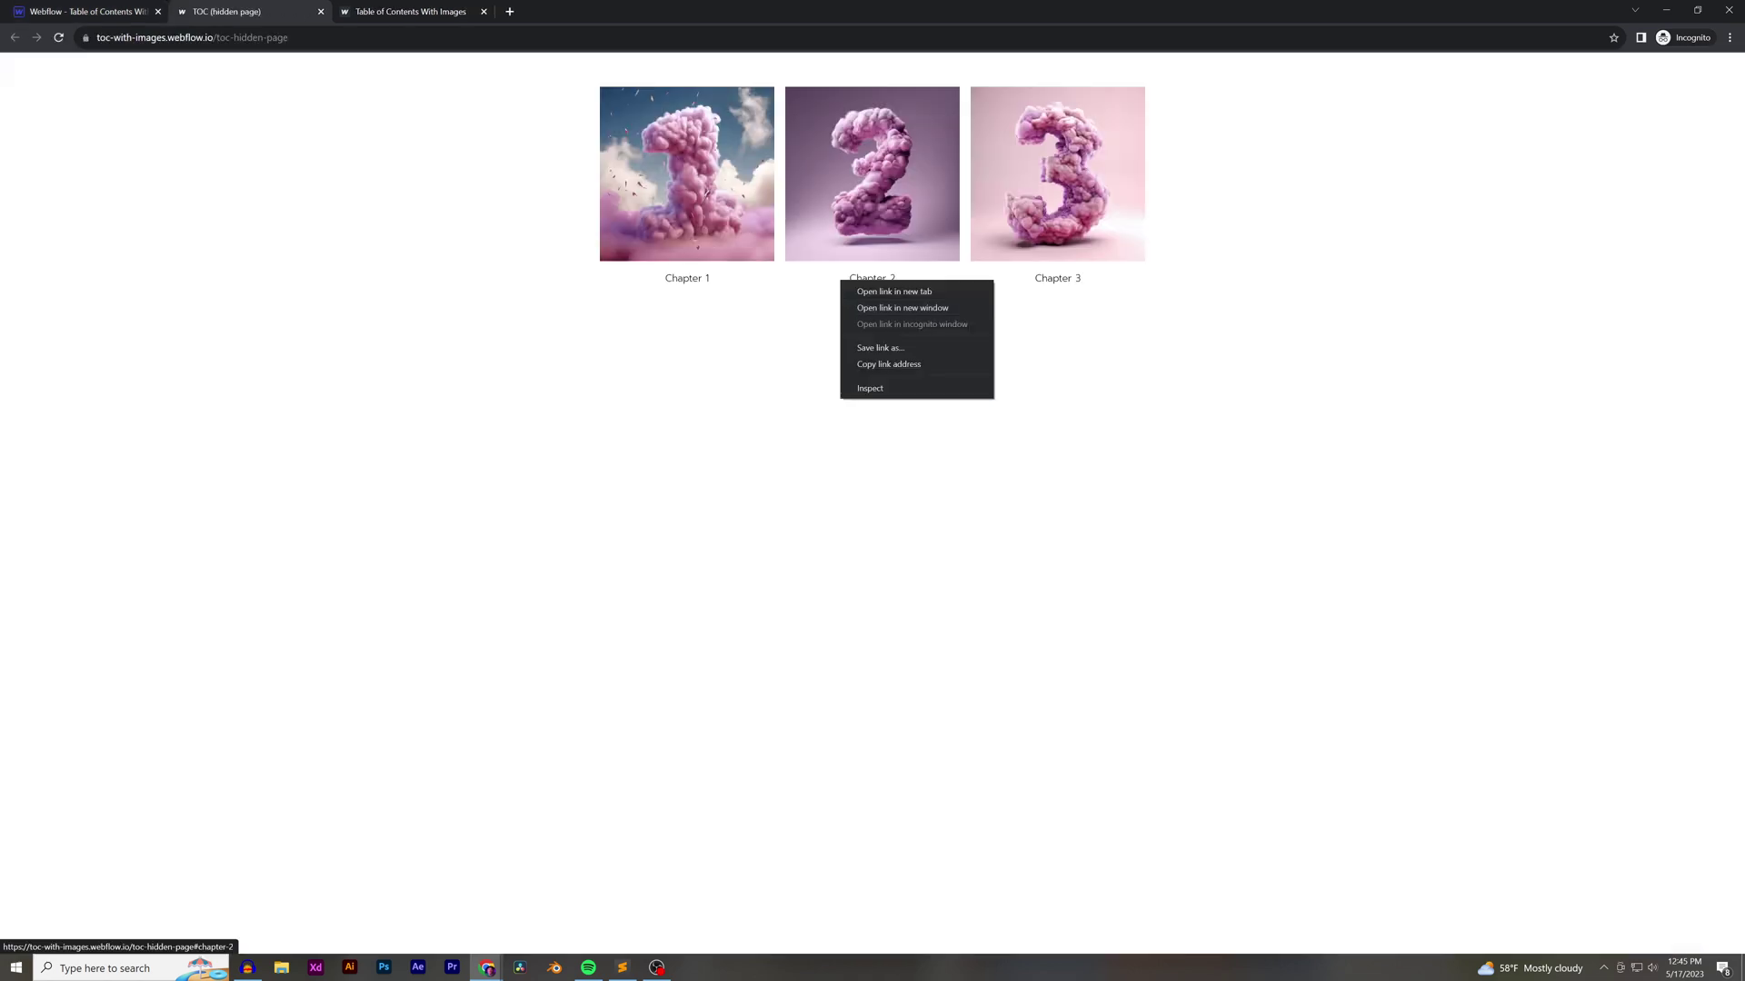
{"action": "right_click", "coordinate": [838, 428]}
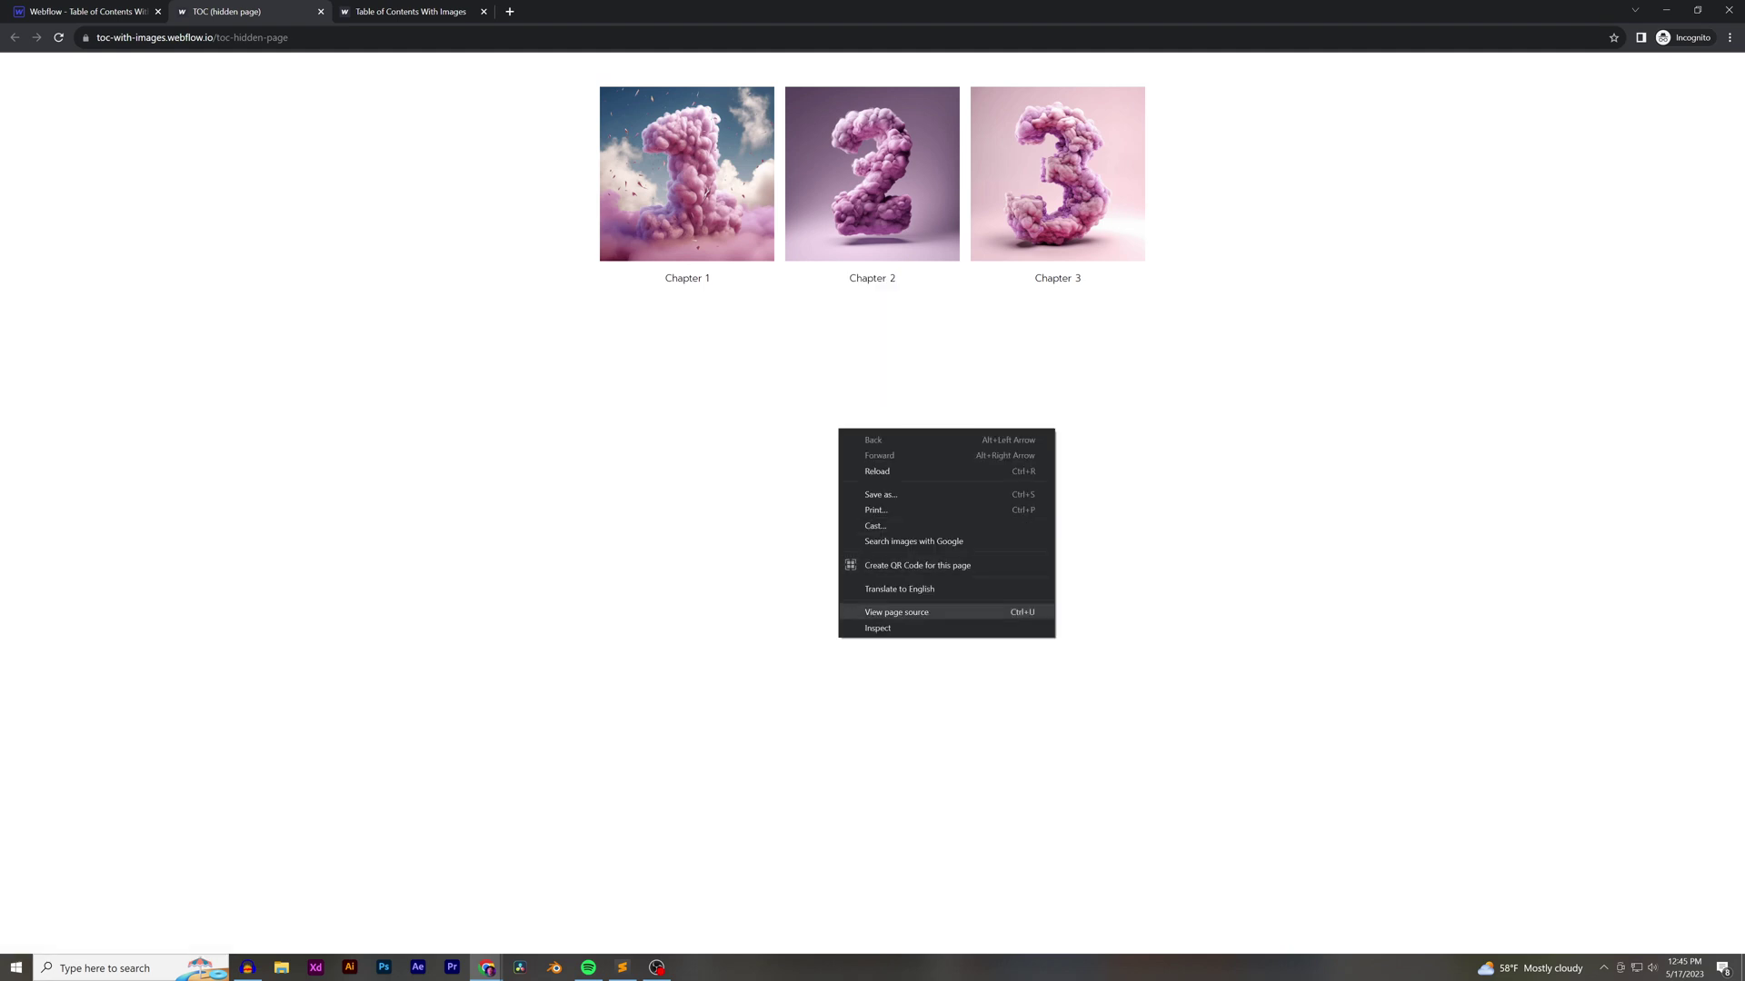
{"action": "left_click", "coordinate": [897, 612]}
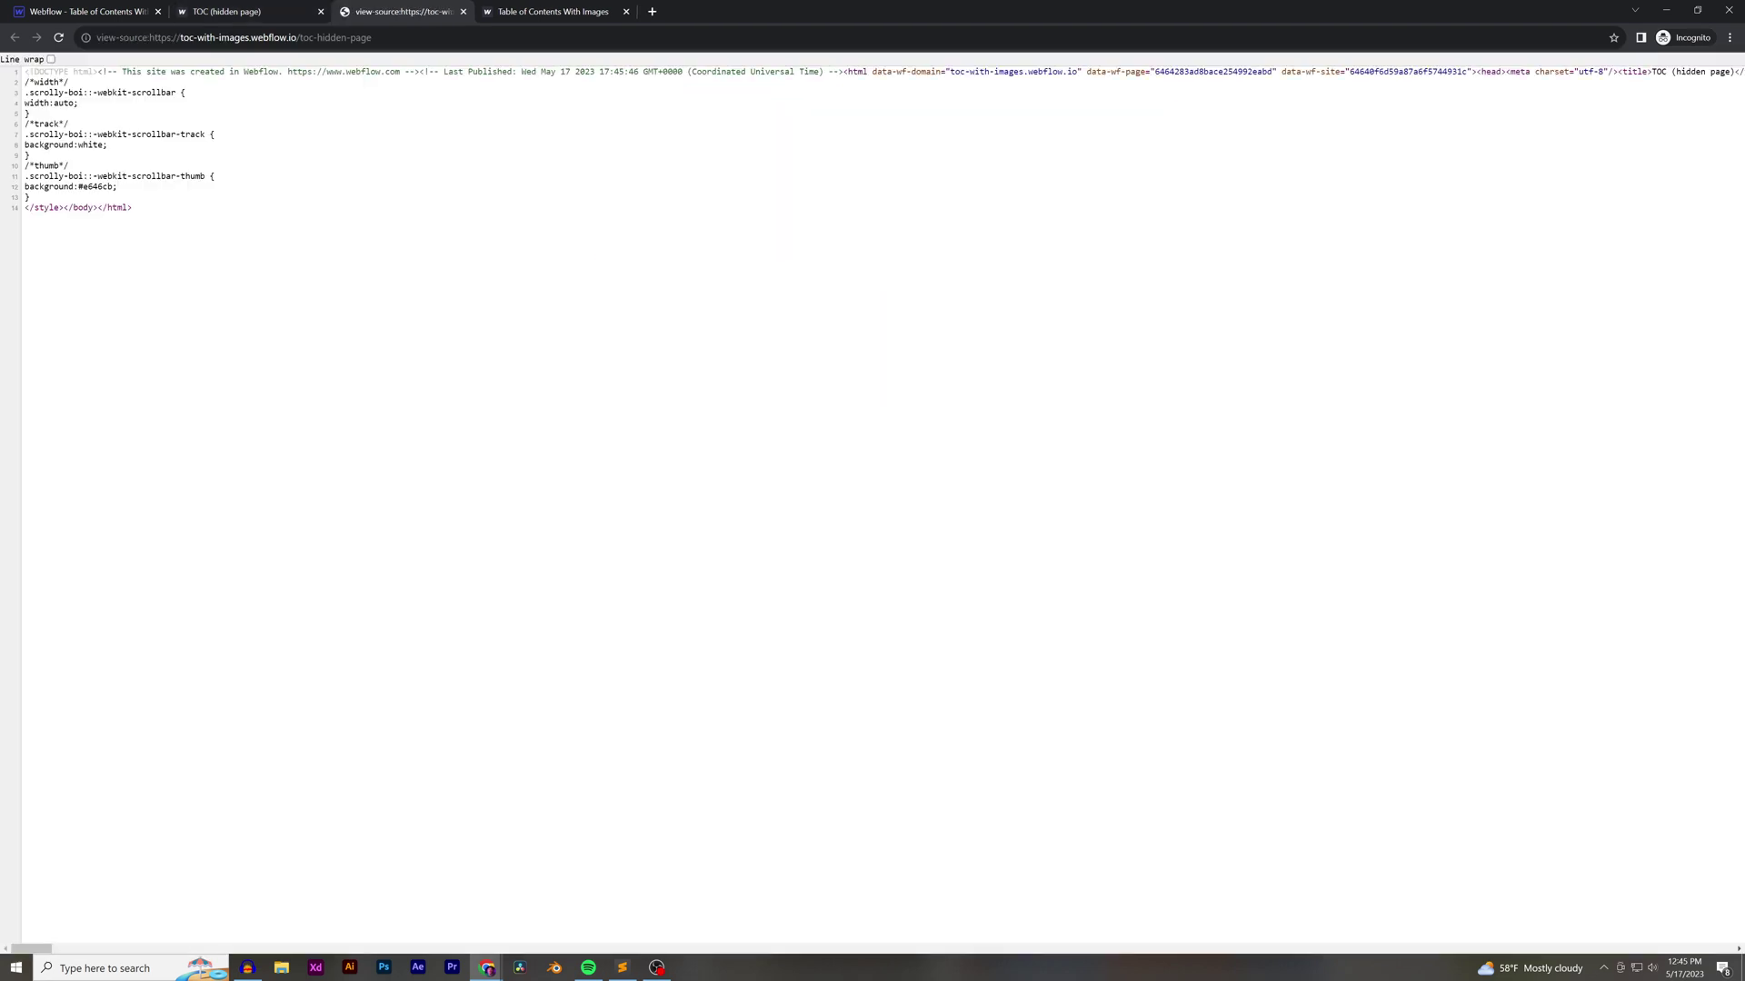
Return to the Webflow designer and select toc-grid-1 inside the blog-container to check its class name
{"action": "key", "text": "ctrl+1"}
{"action": "left_click", "coordinate": [883, 402]}
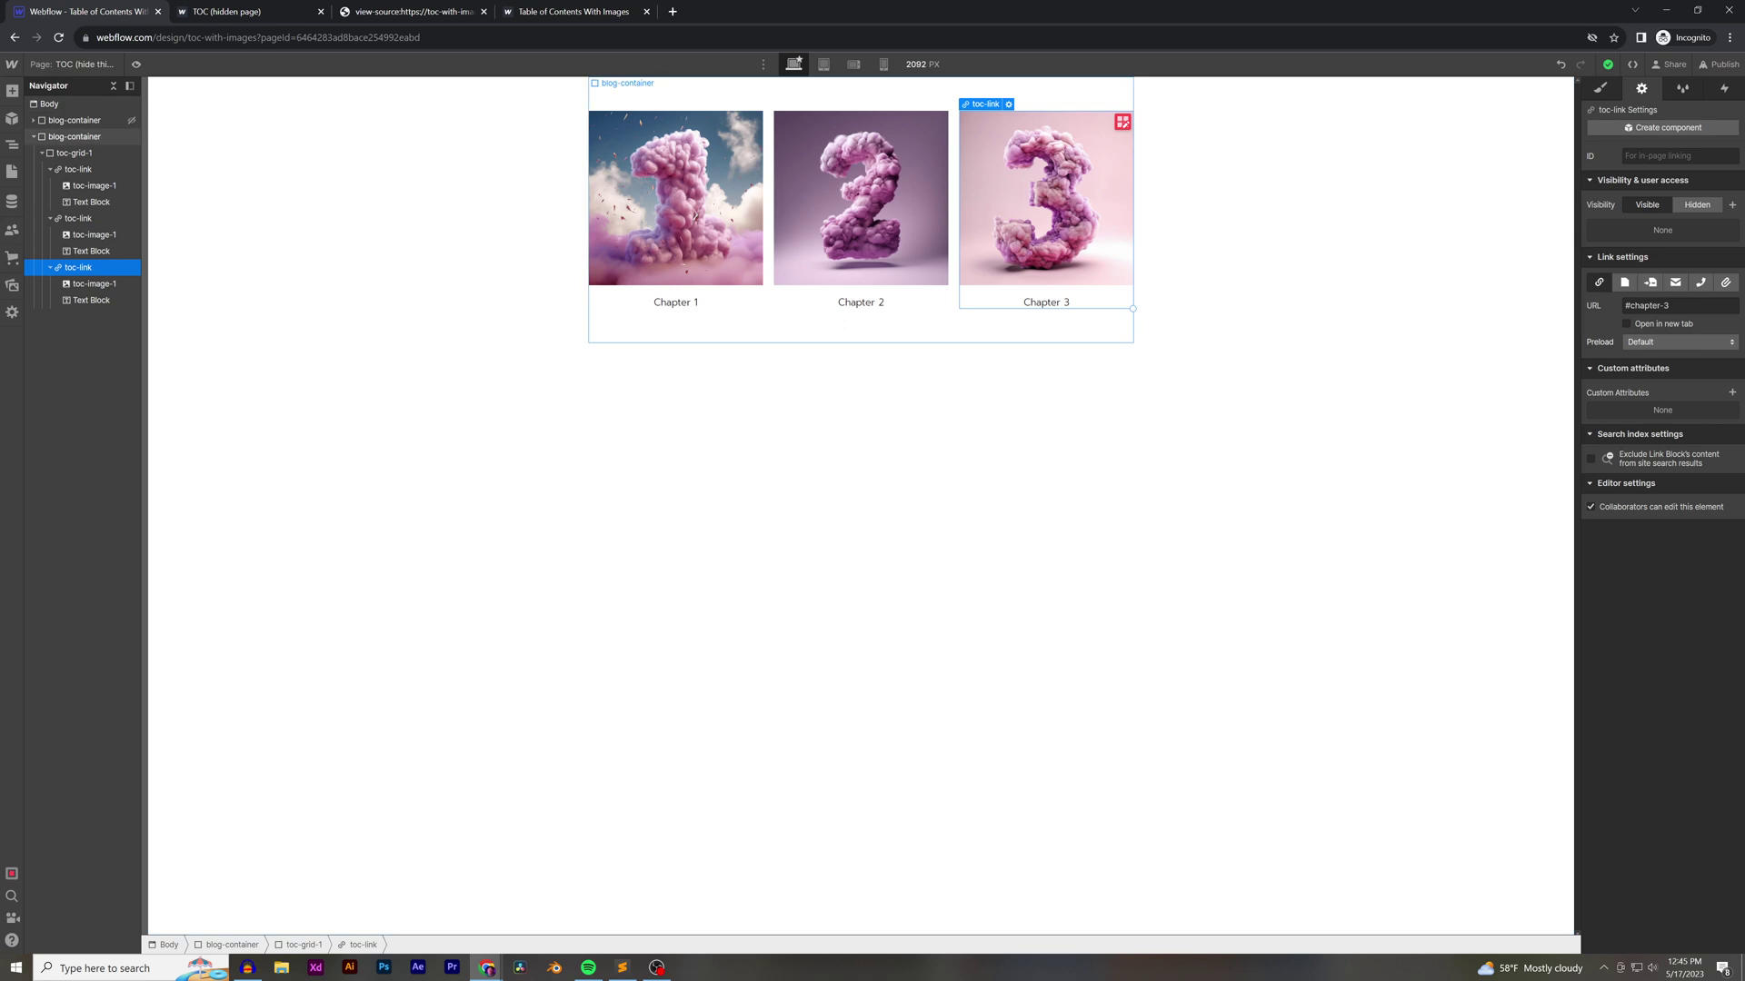
{"action": "left_click", "coordinate": [845, 326]}
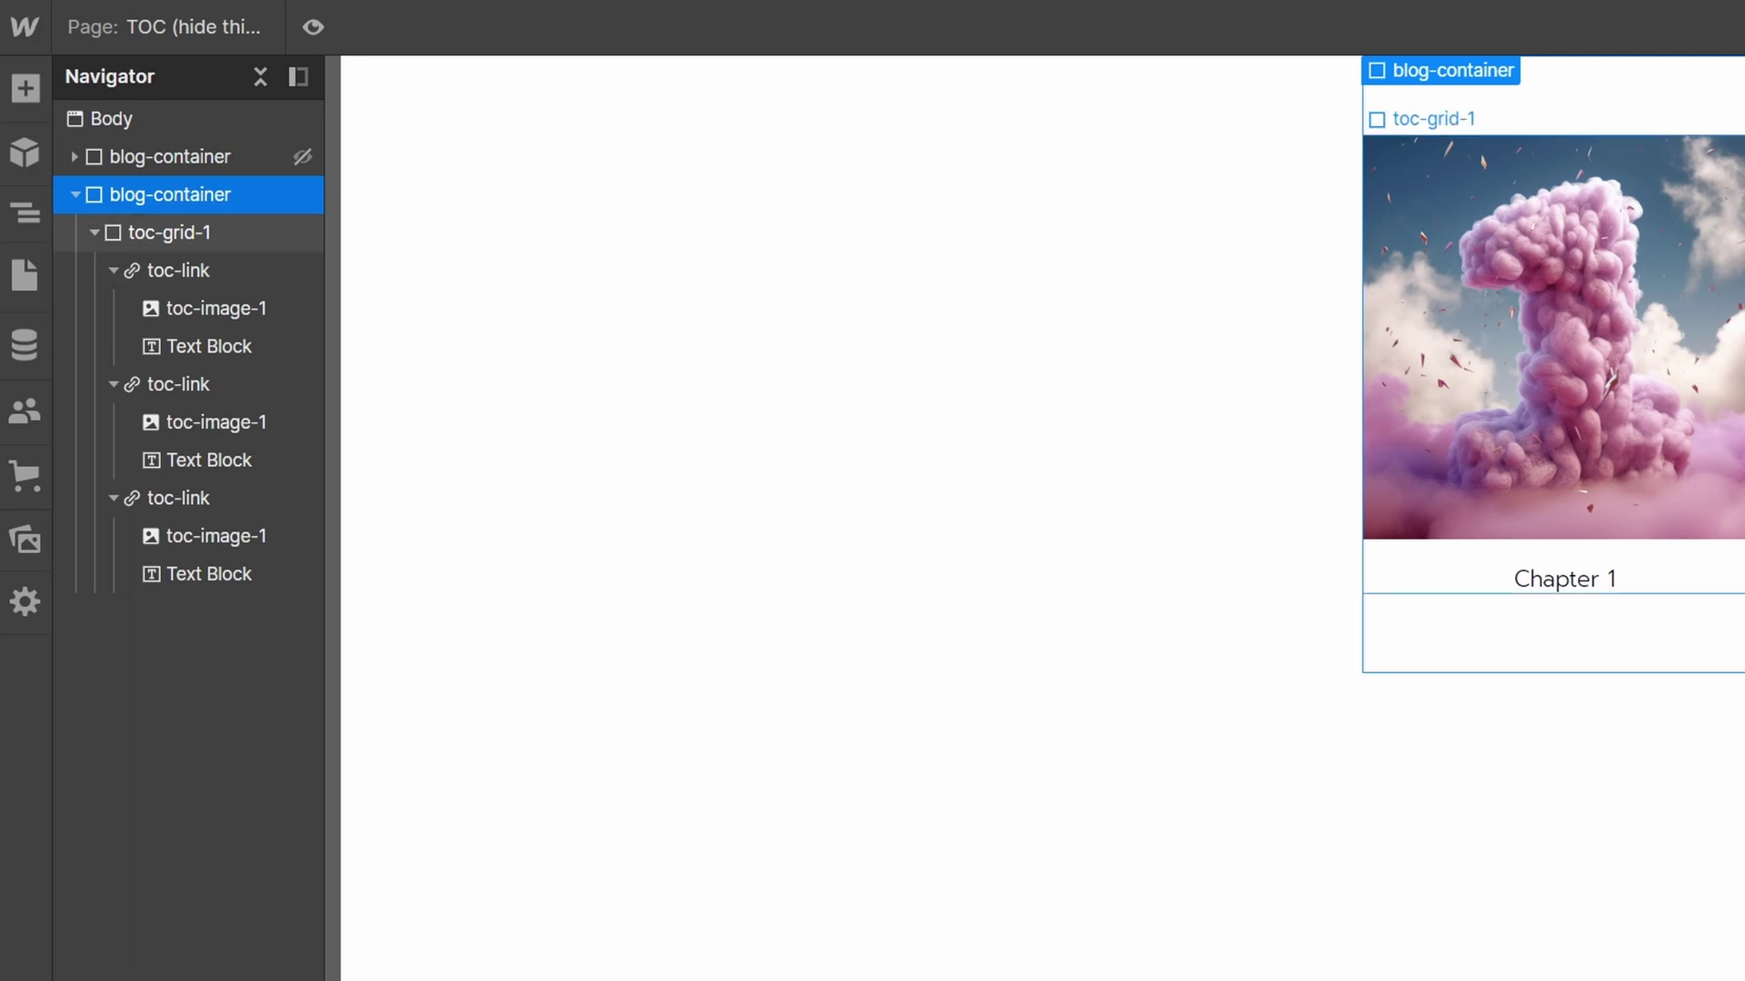
{"action": "left_click", "coordinate": [169, 233]}
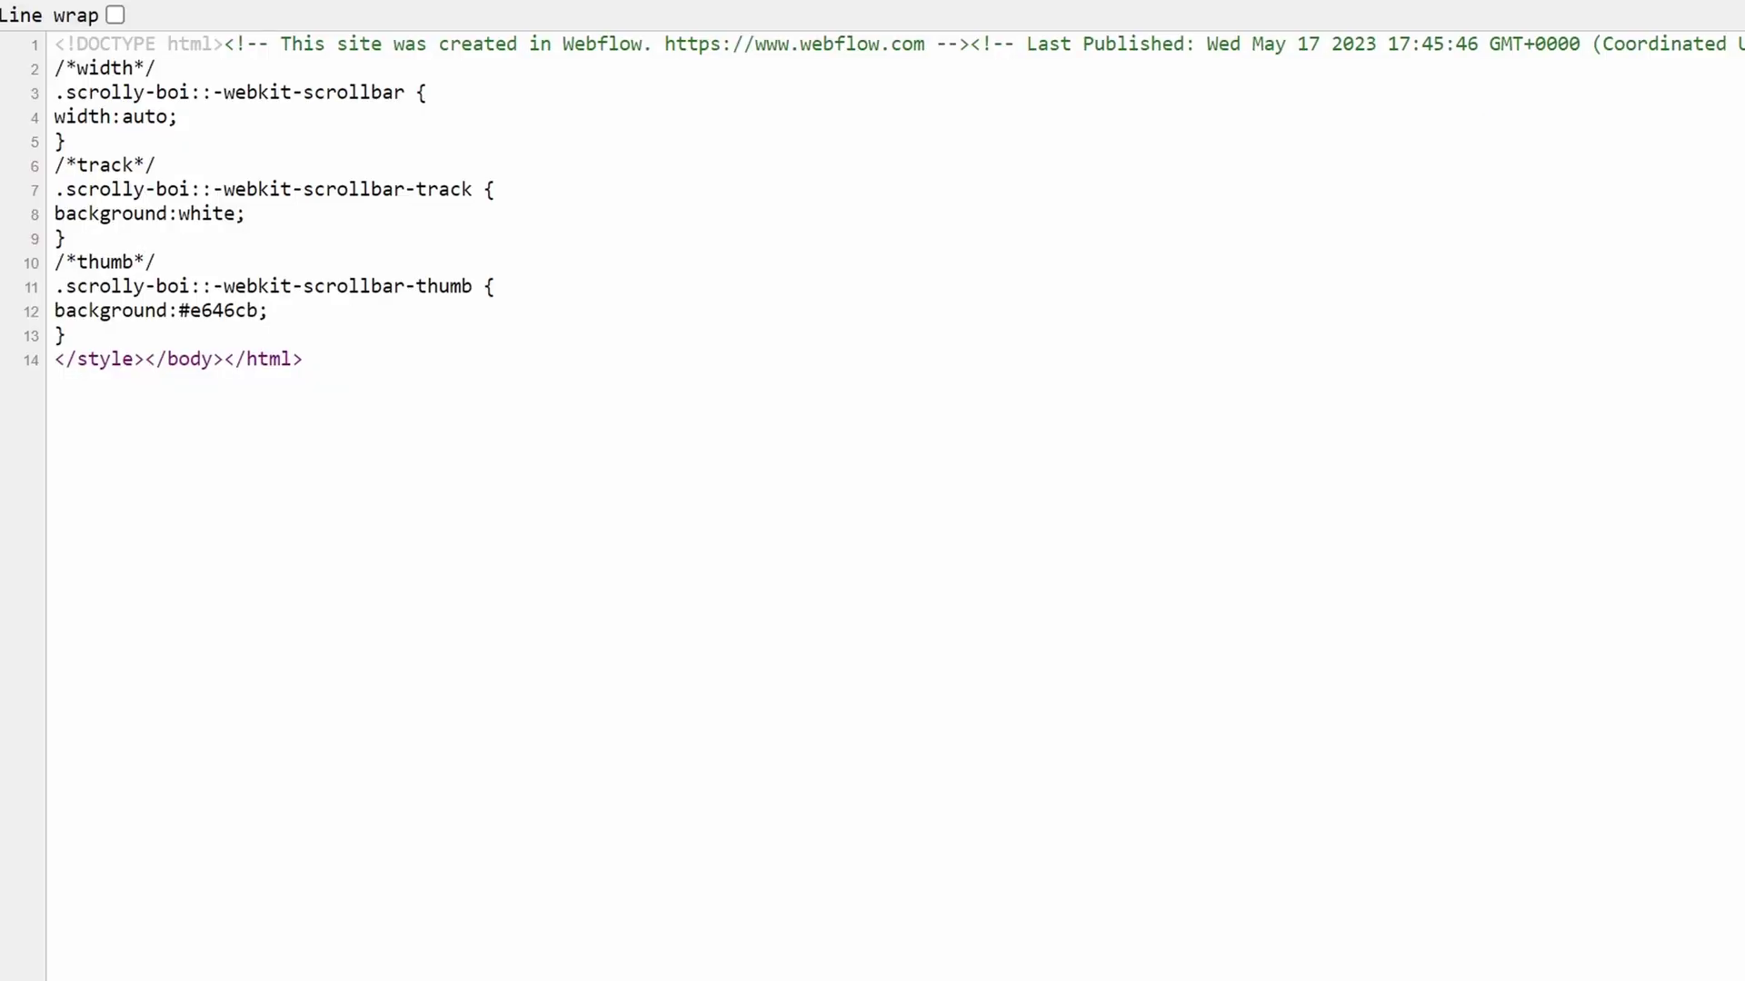
Search the published page's source code for toc-grid-1
{"action": "key", "text": "ctrl+f"}
{"action": "type", "text": "toc"}
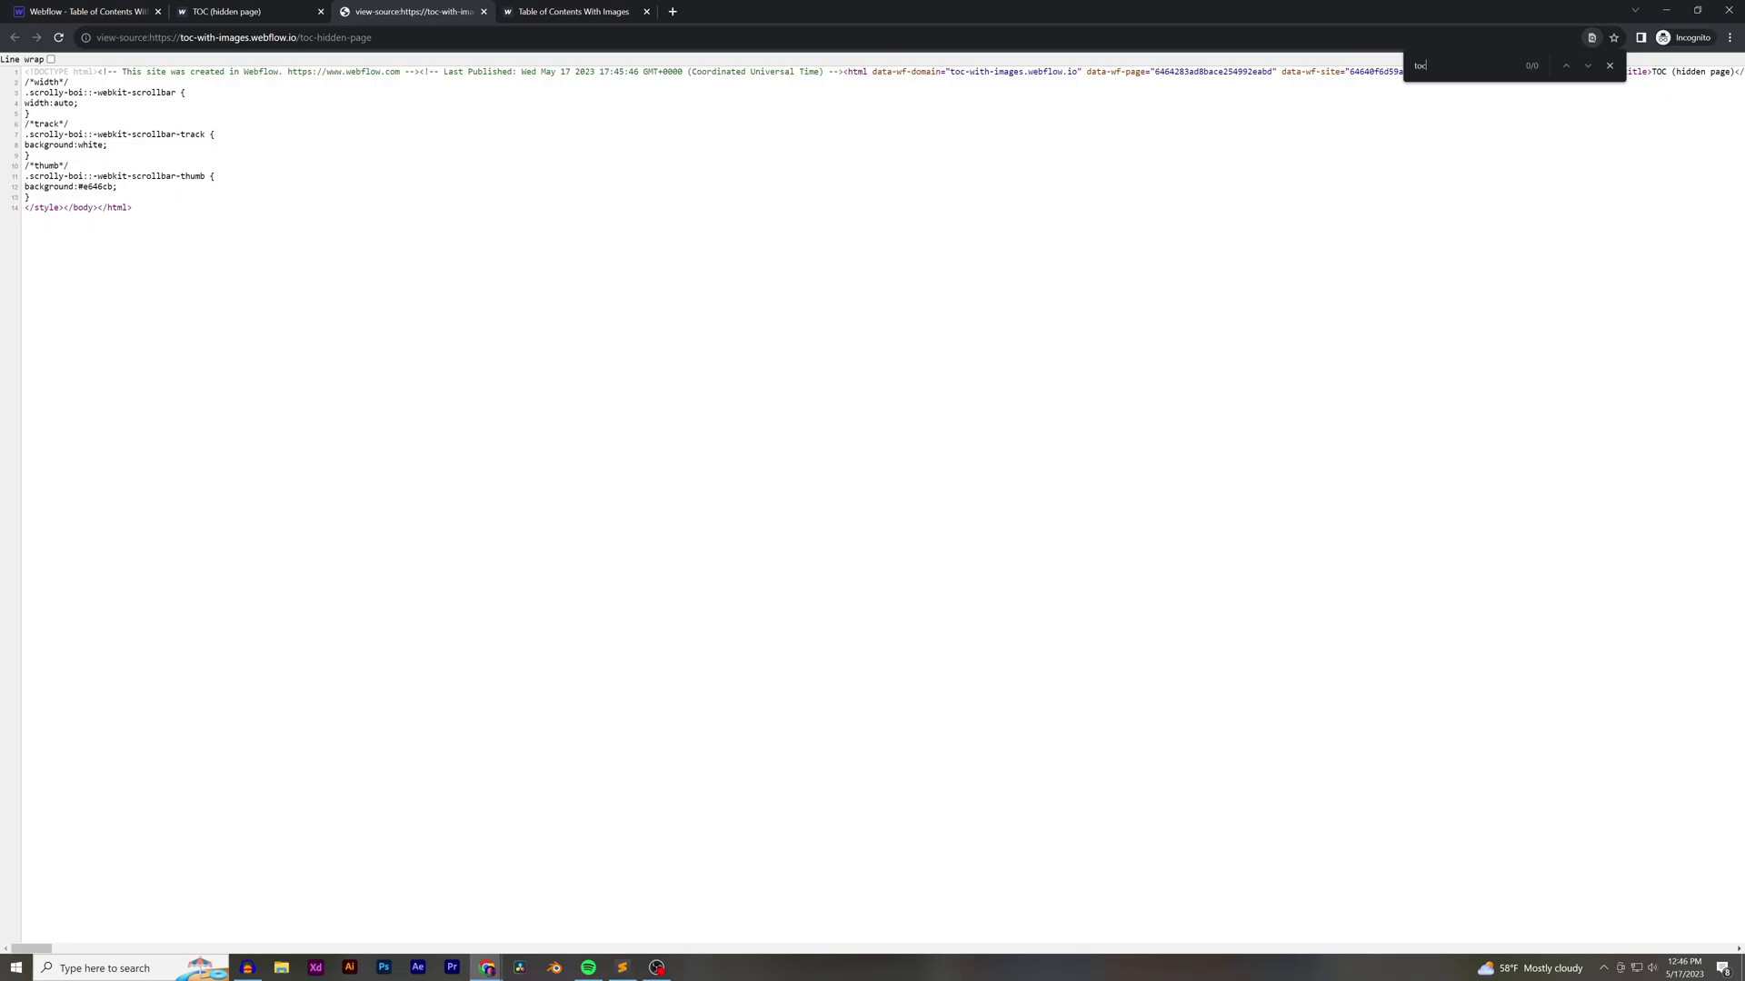
{"action": "type", "text": "-grid-1"}
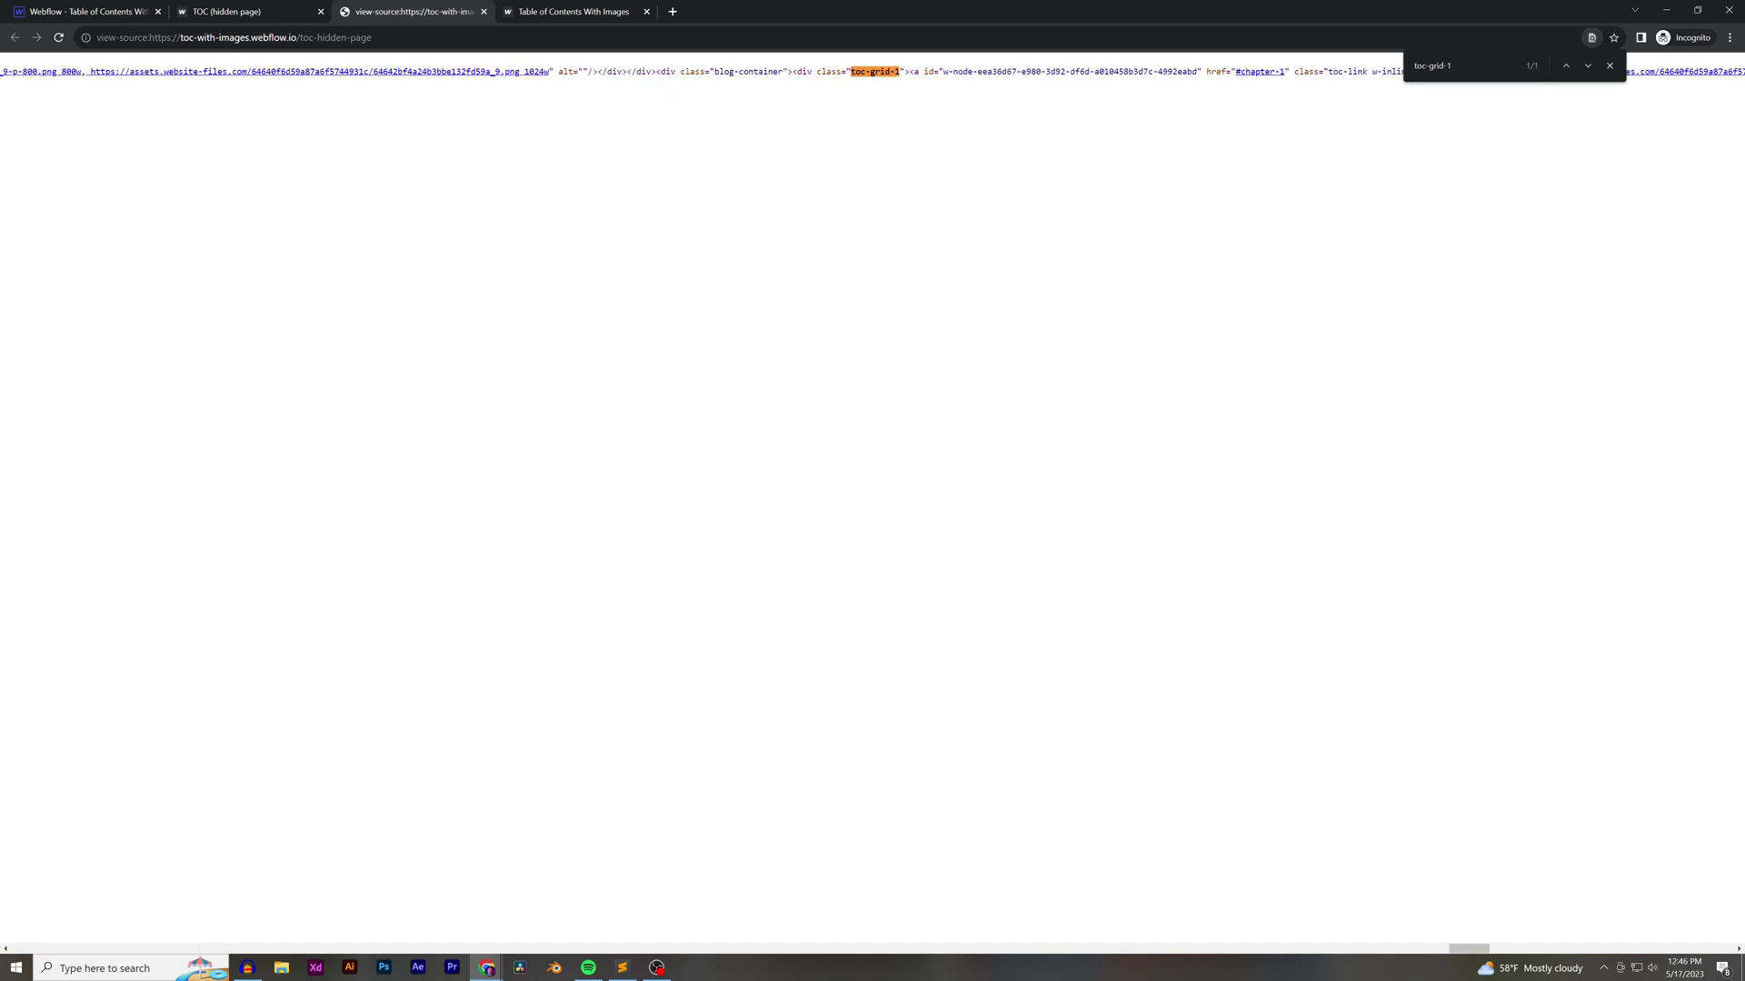
{"action": "key", "text": "Escape"}
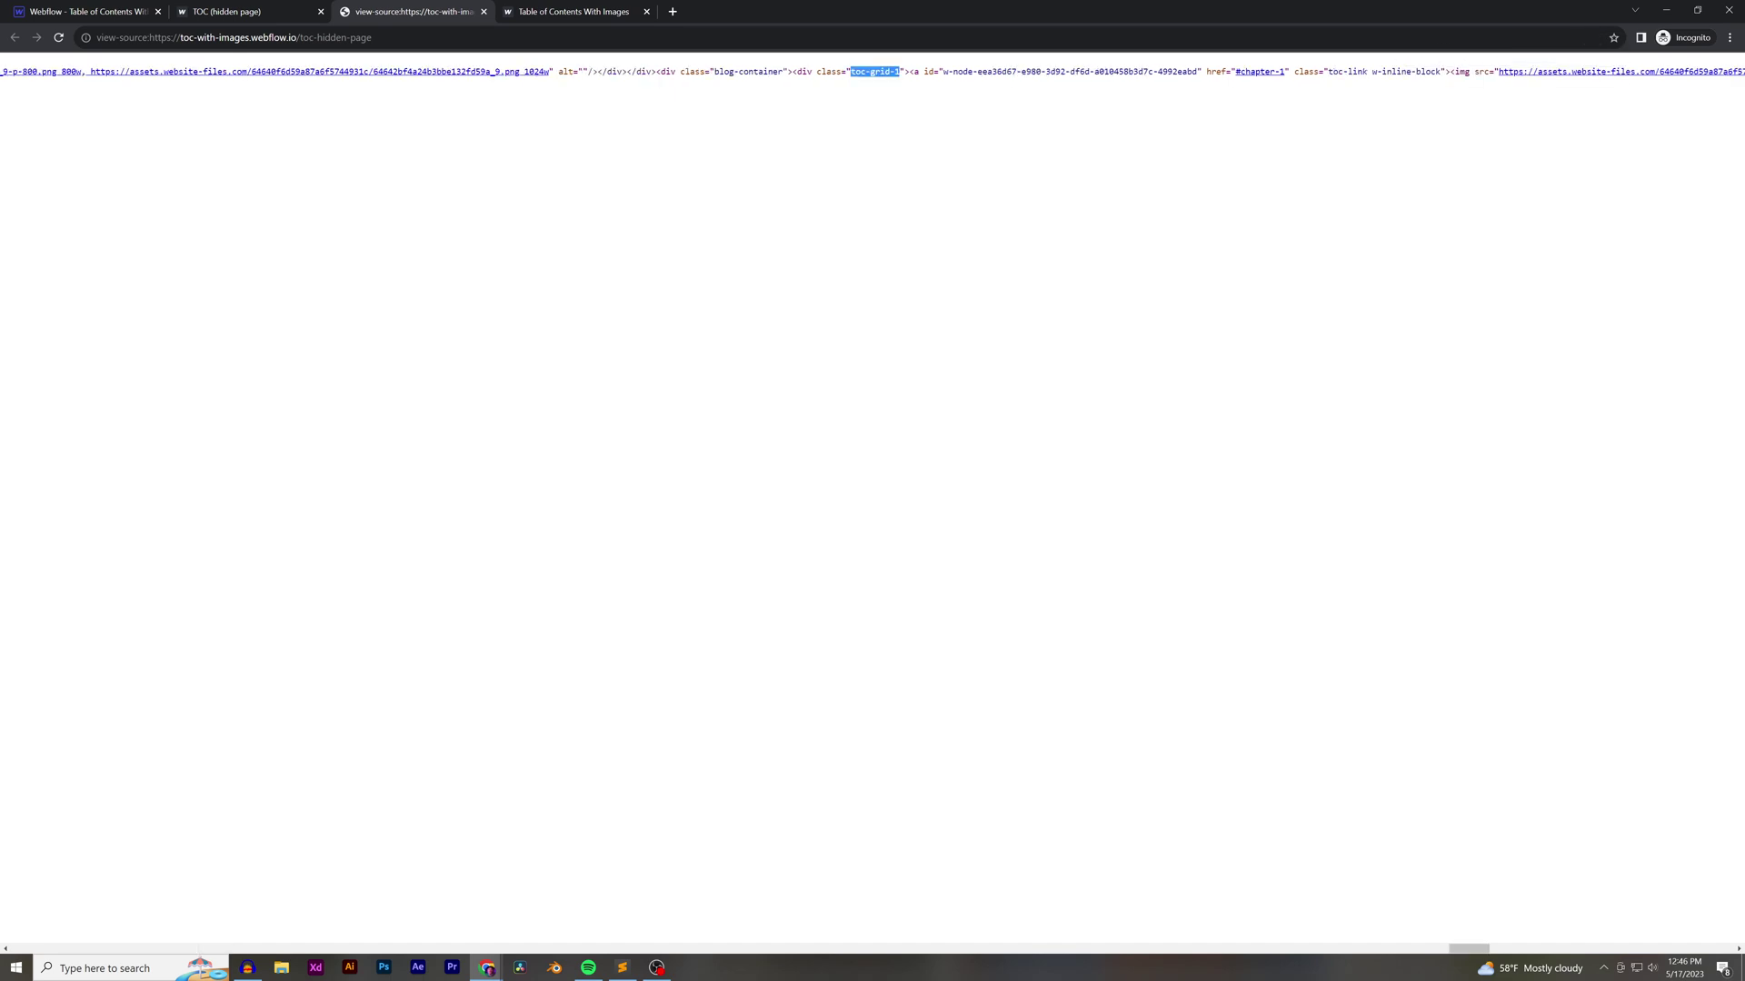
Select the toc-grid-1 div's HTML from its opening tag through its closing tag after Chapter 3, and return to the Webflow designer
{"action": "left_click_drag", "start_coordinate": [792, 71], "coordinate": [804, 91]}
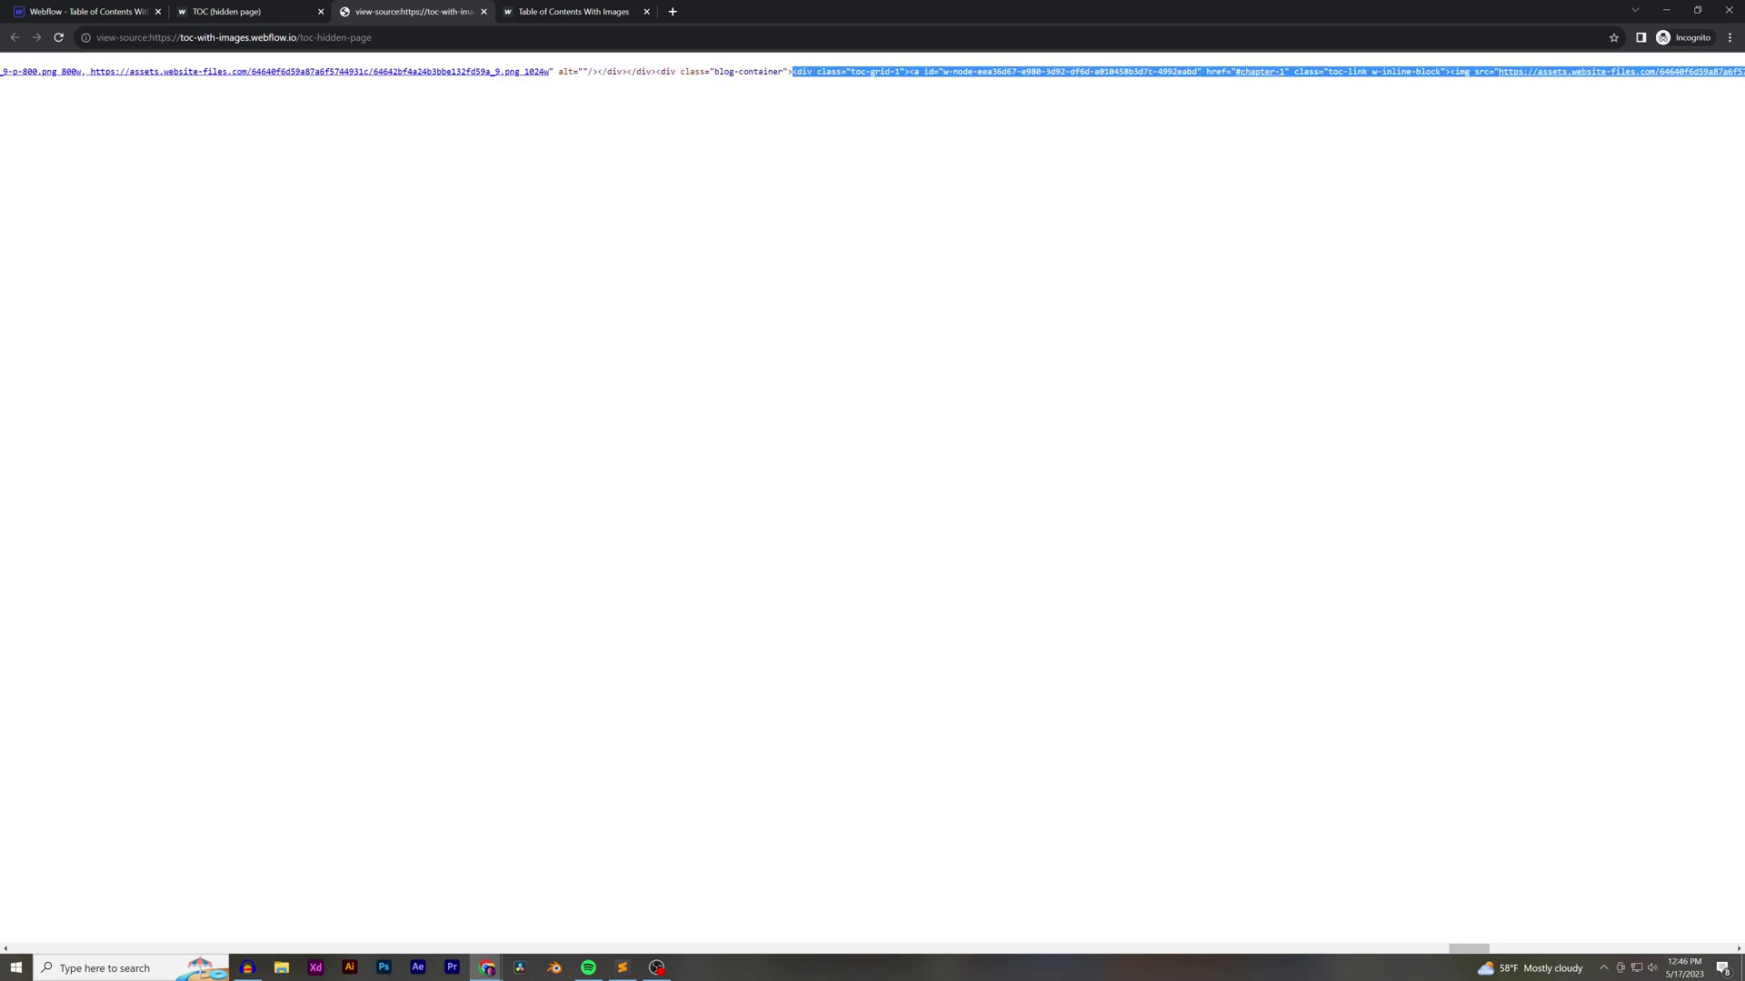
{"action": "left_click_drag", "start_coordinate": [1445, 71], "coordinate": [1740, 71]}
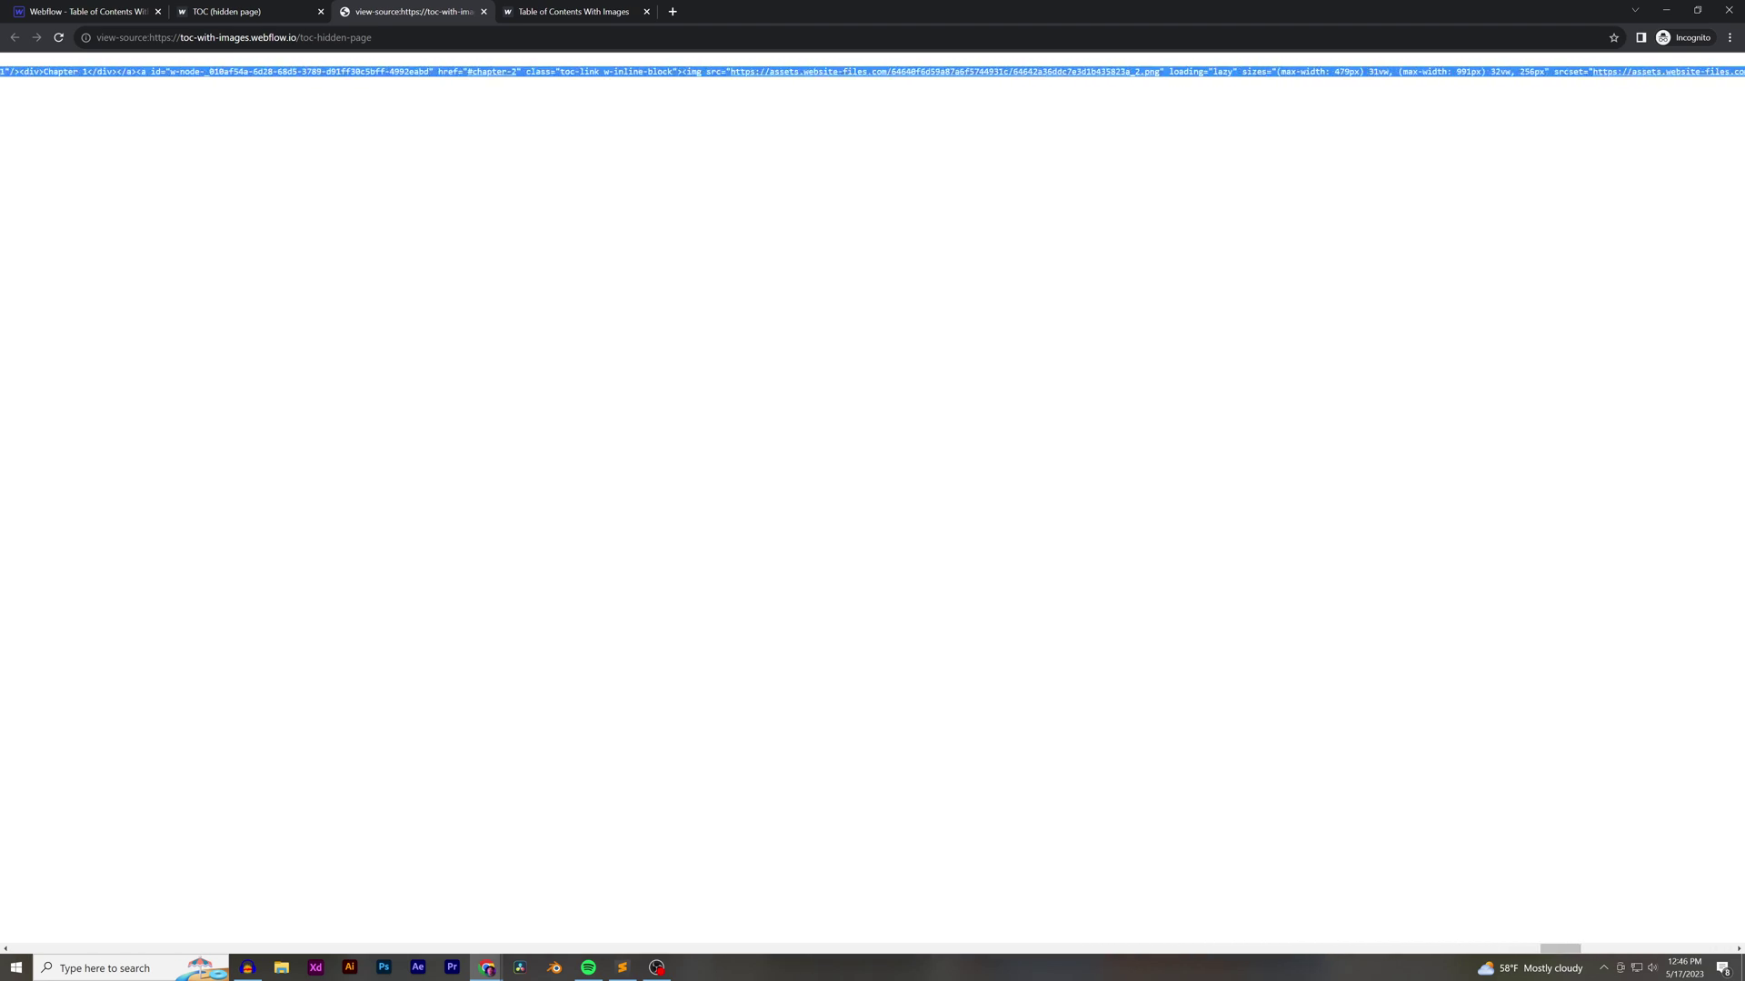
{"action": "left_click_drag", "start_coordinate": [1740, 71], "coordinate": [1692, 71]}
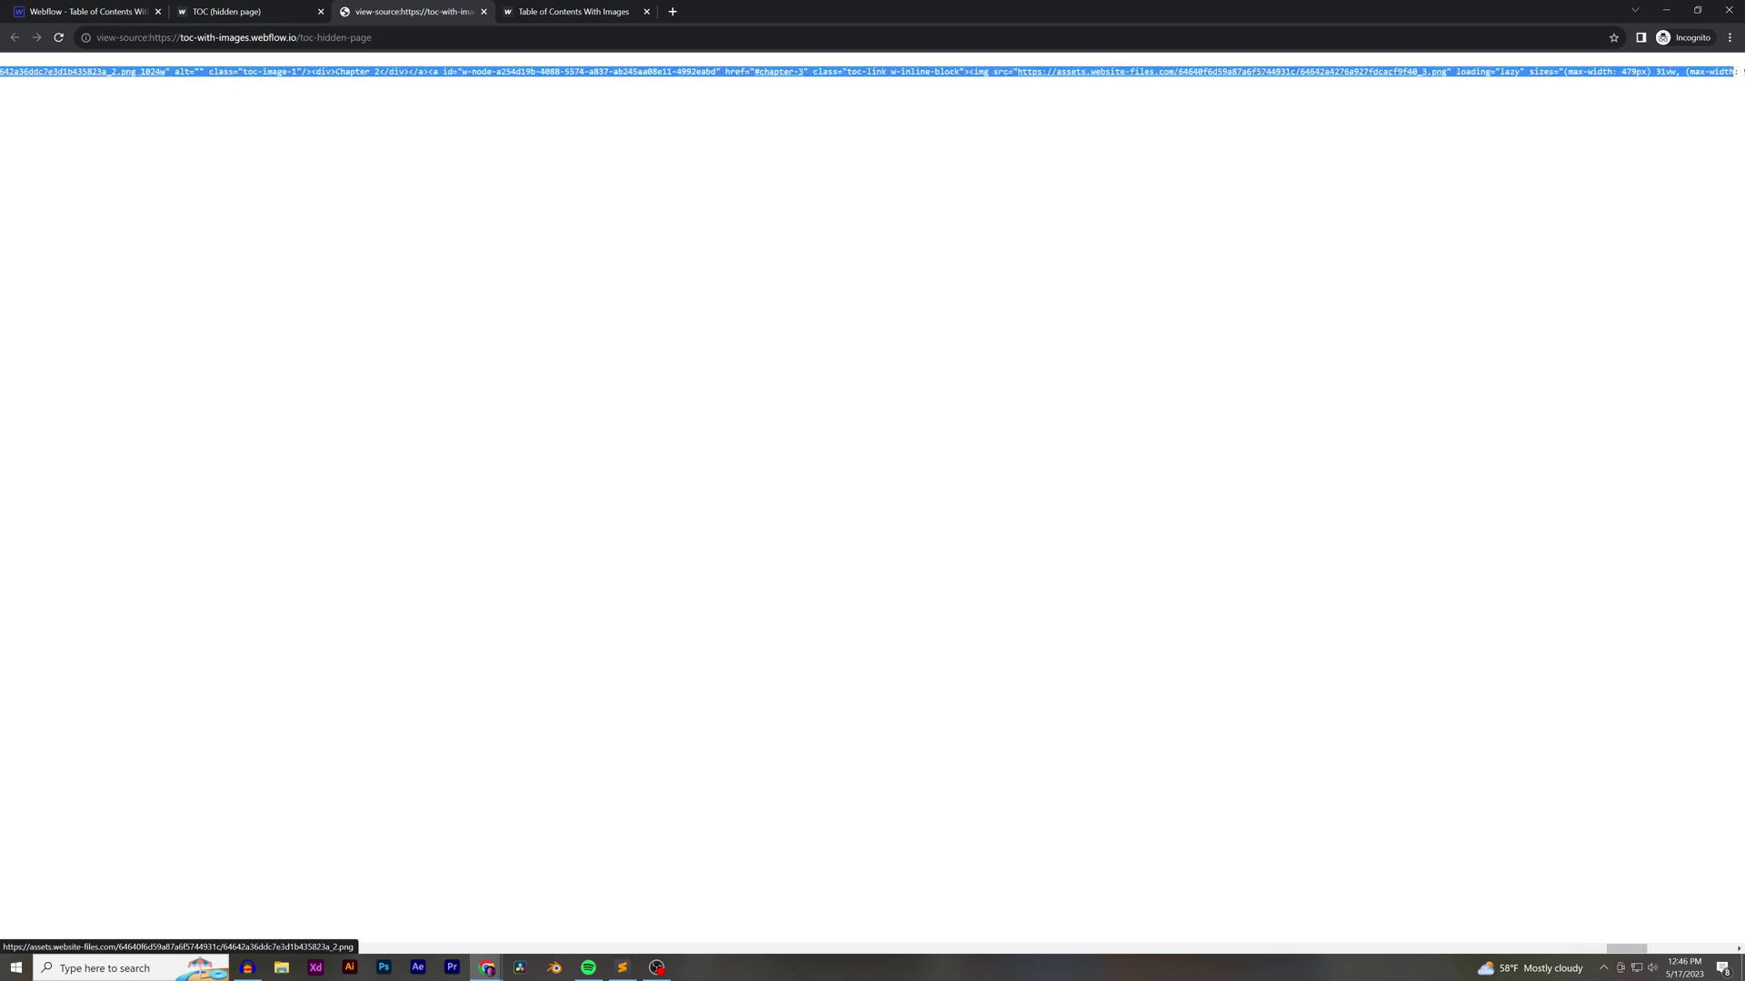
{"action": "left_click_drag", "start_coordinate": [1738, 71], "coordinate": [1738, 71]}
{"action": "left_click", "coordinate": [1738, 71]}
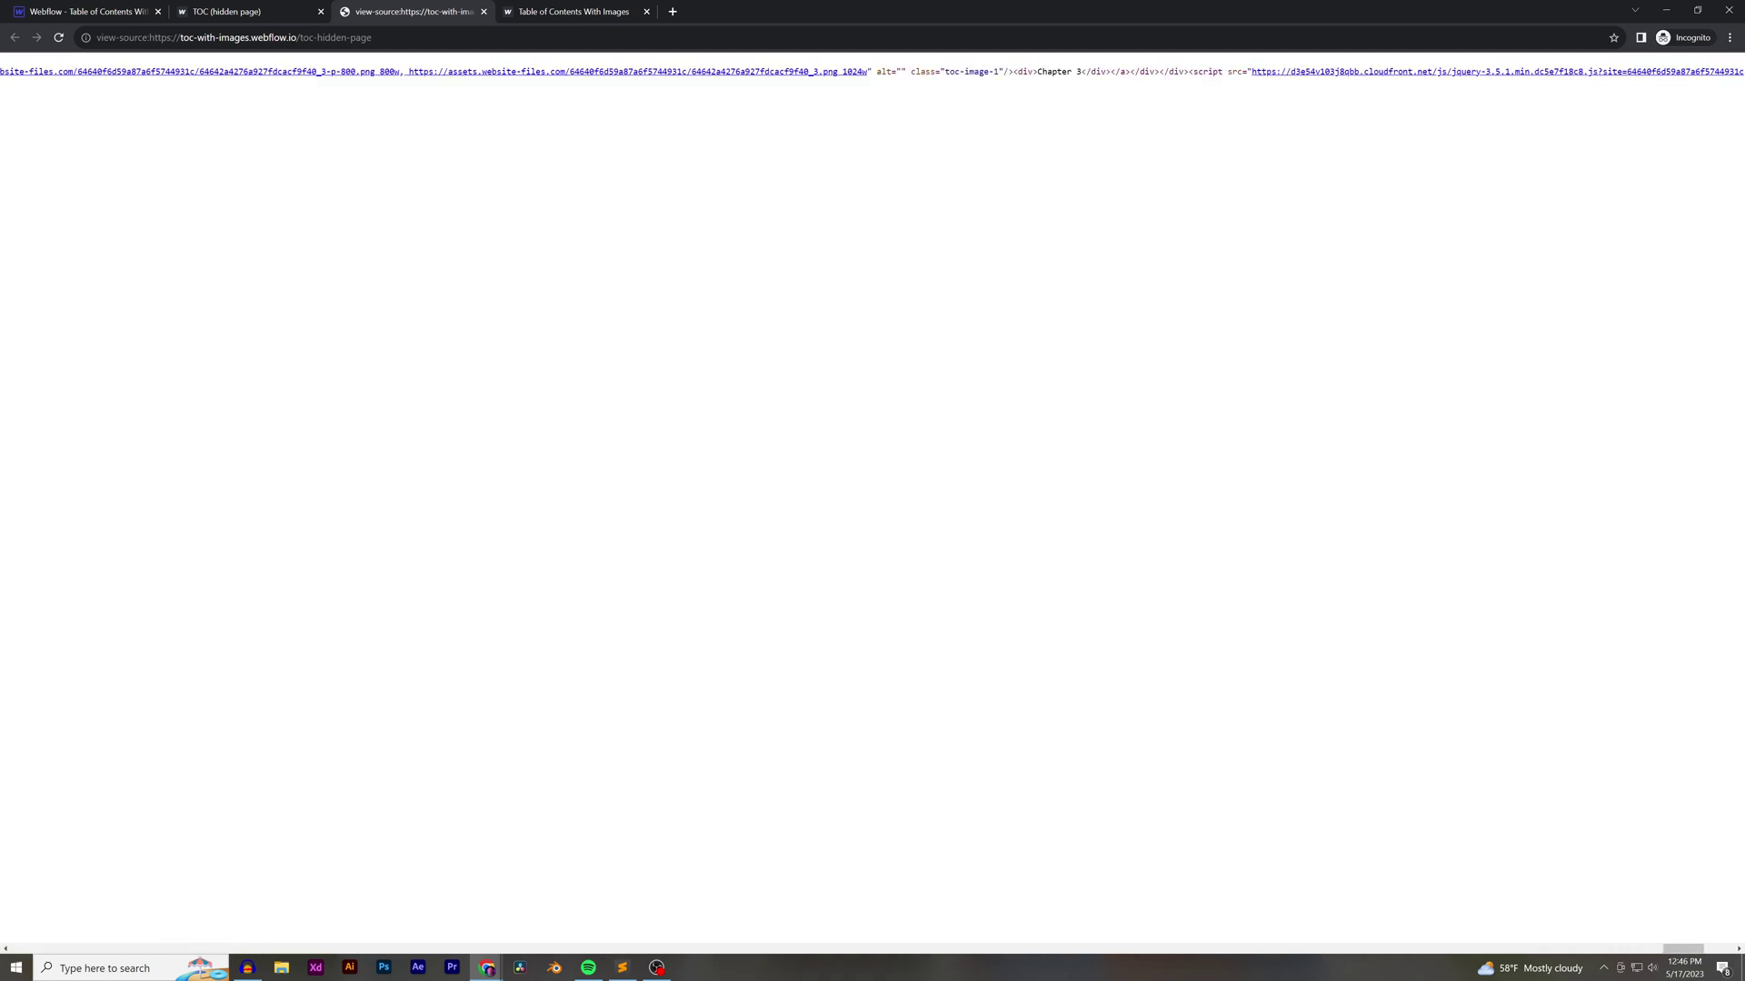
{"action": "left_click_drag", "start_coordinate": [2, 71], "coordinate": [1160, 71]}
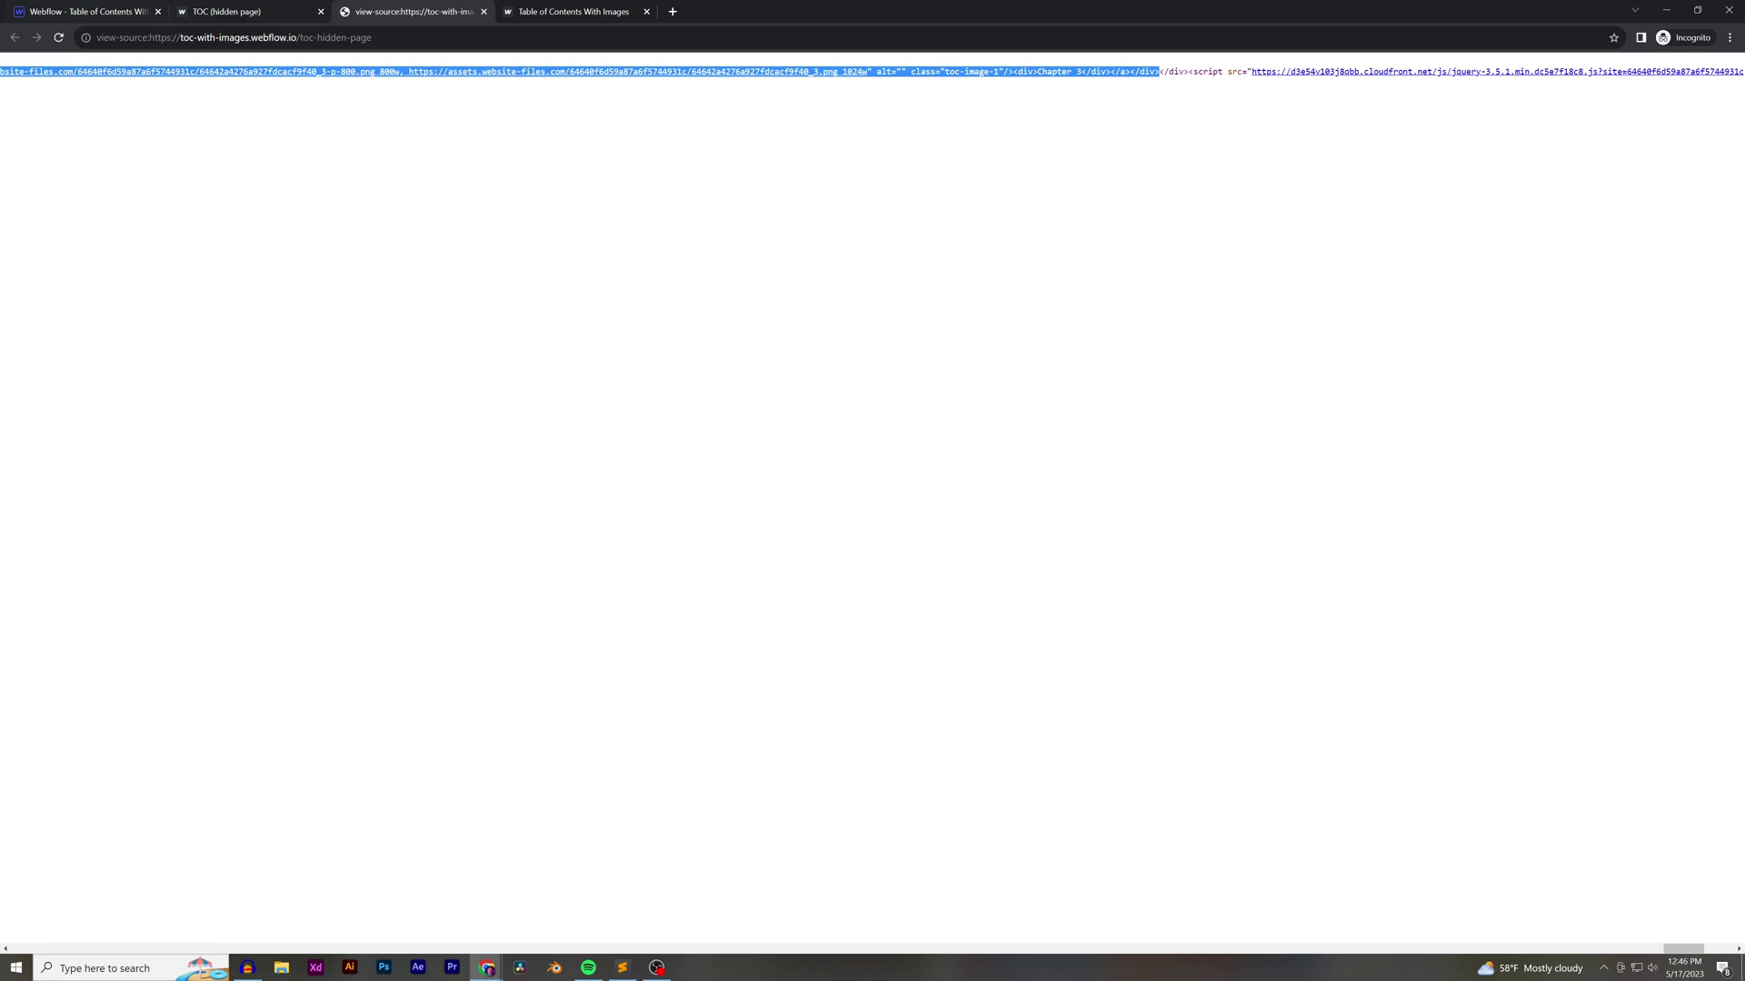
{"action": "left_click", "coordinate": [83, 11]}
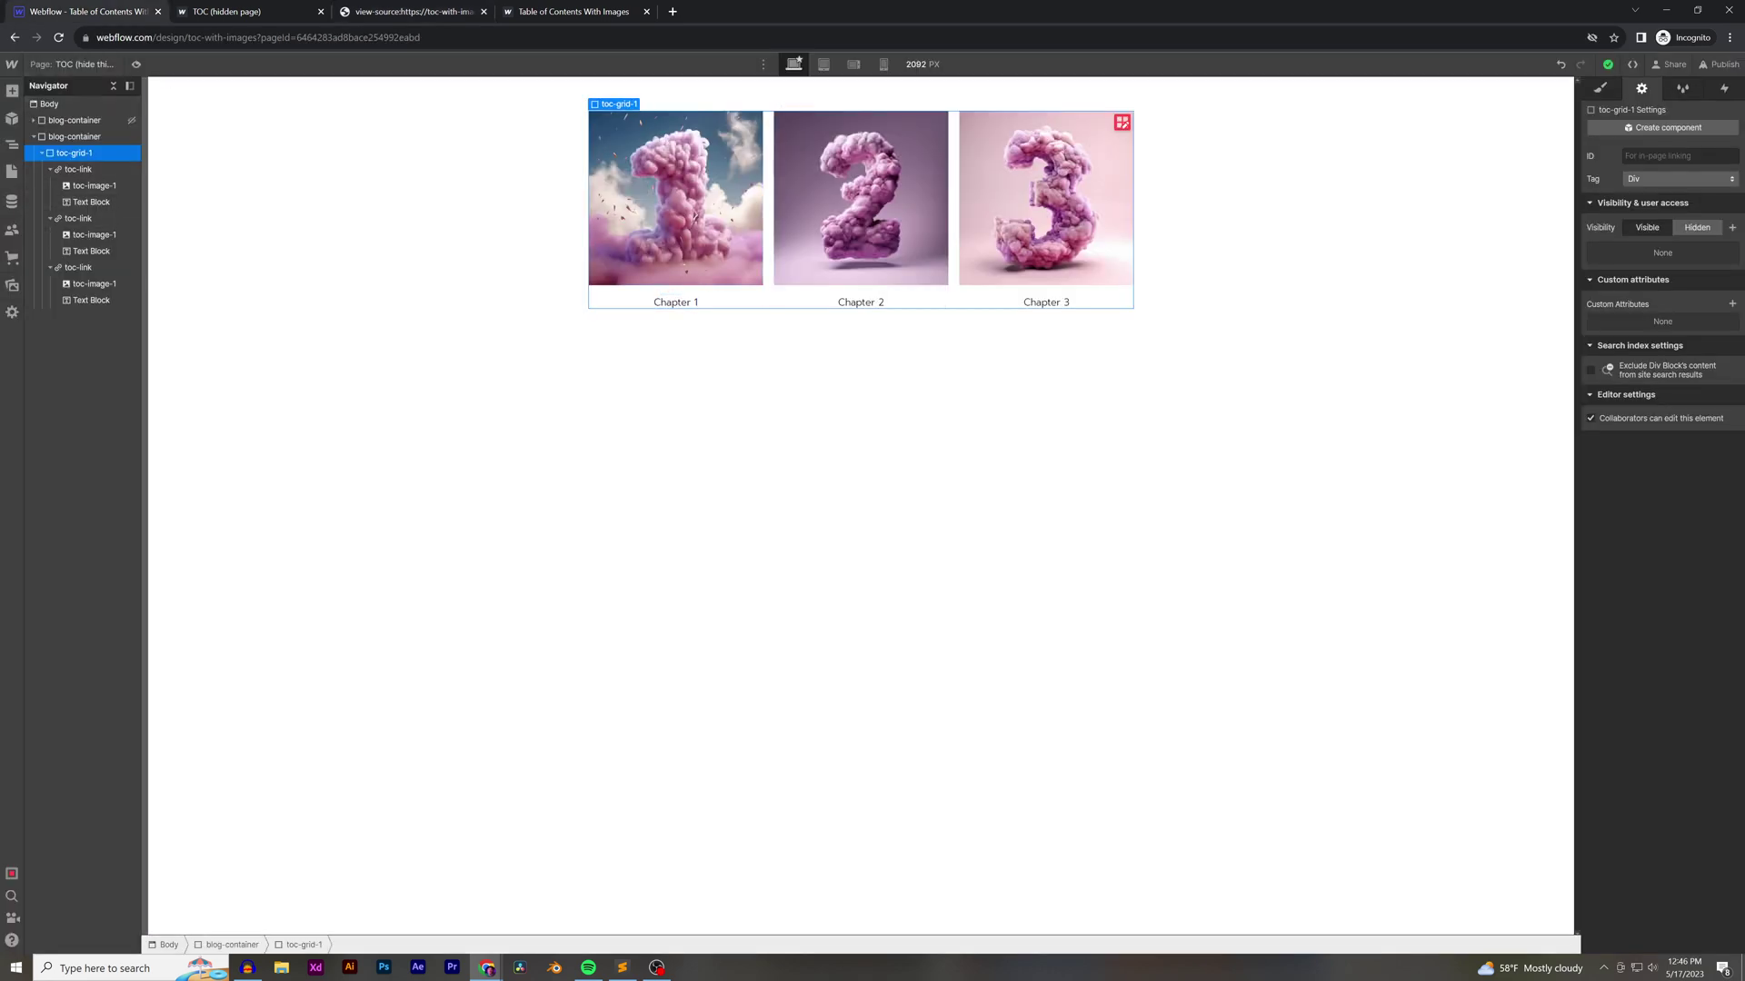
Open the CMS blog item "This Page Does NOT Have a Table of Contents TEST" for editing
{"action": "left_click", "coordinate": [410, 11]}
{"action": "left_click", "coordinate": [91, 11]}
{"action": "left_click", "coordinate": [12, 201]}
{"action": "left_click", "coordinate": [91, 123]}
{"action": "left_click", "coordinate": [274, 148]}
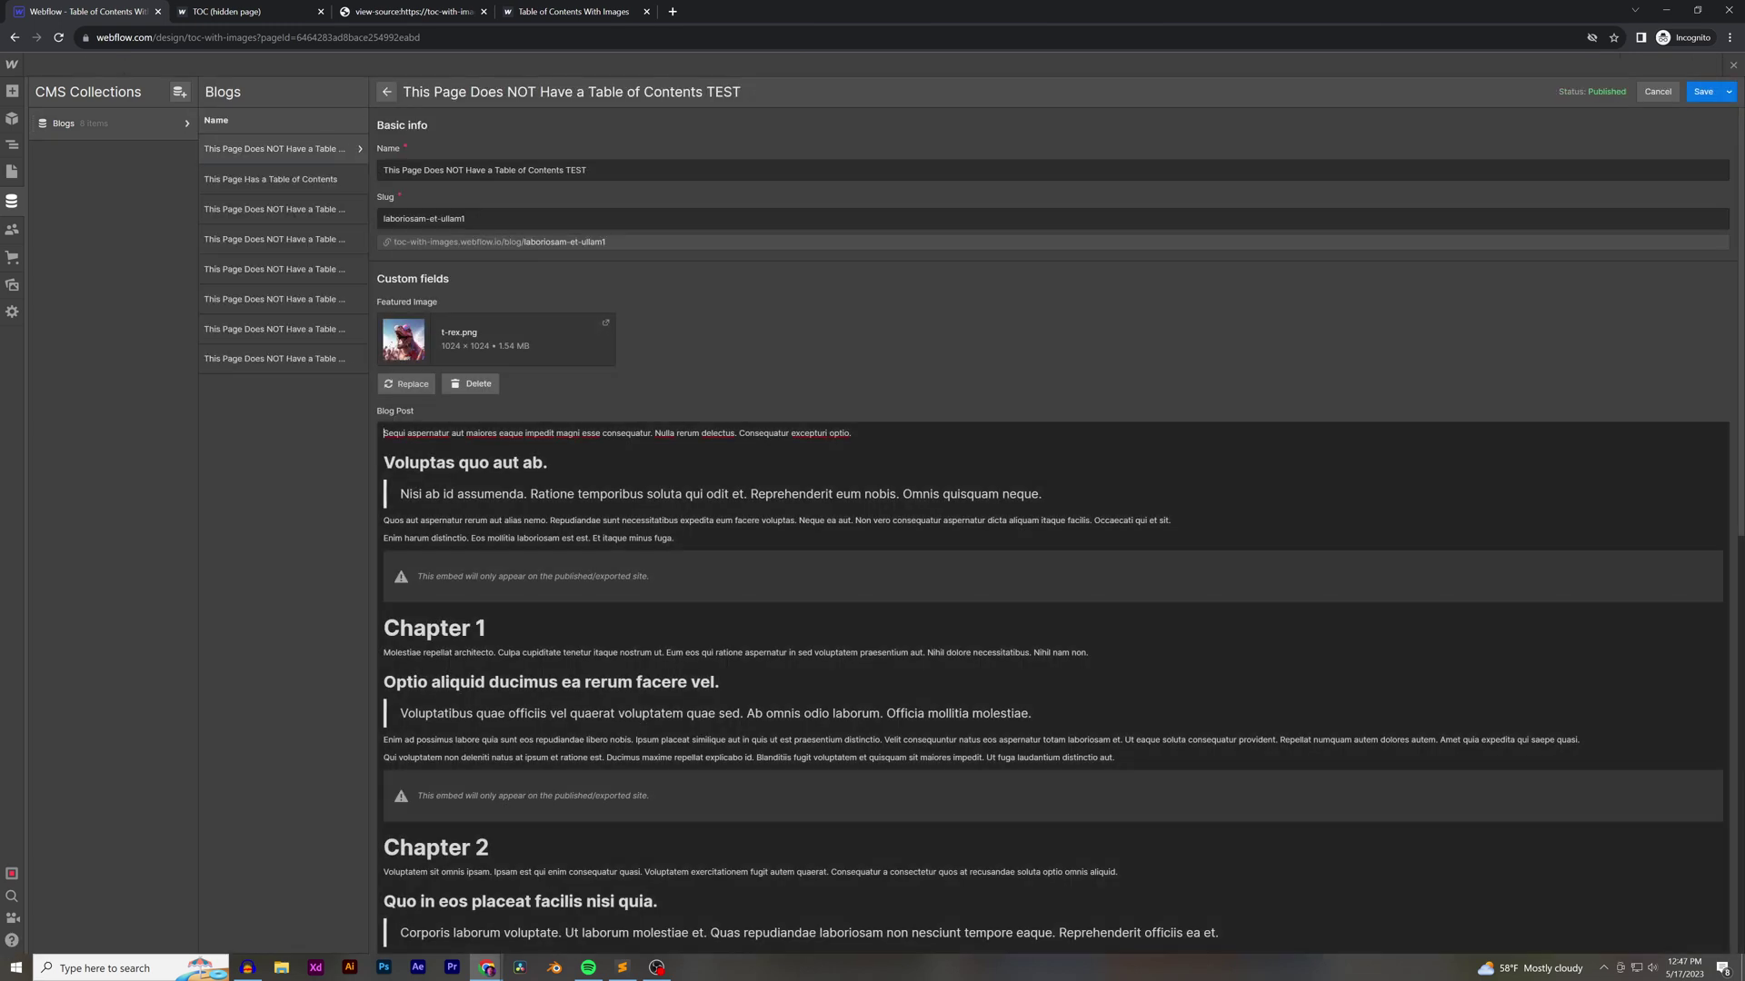
Insert an HTML embed at the very start of the Blog Post content, paste the copied toc-grid-1 code into it and save the embed
{"action": "key", "text": "Return"}
{"action": "left_click", "coordinate": [397, 433]}
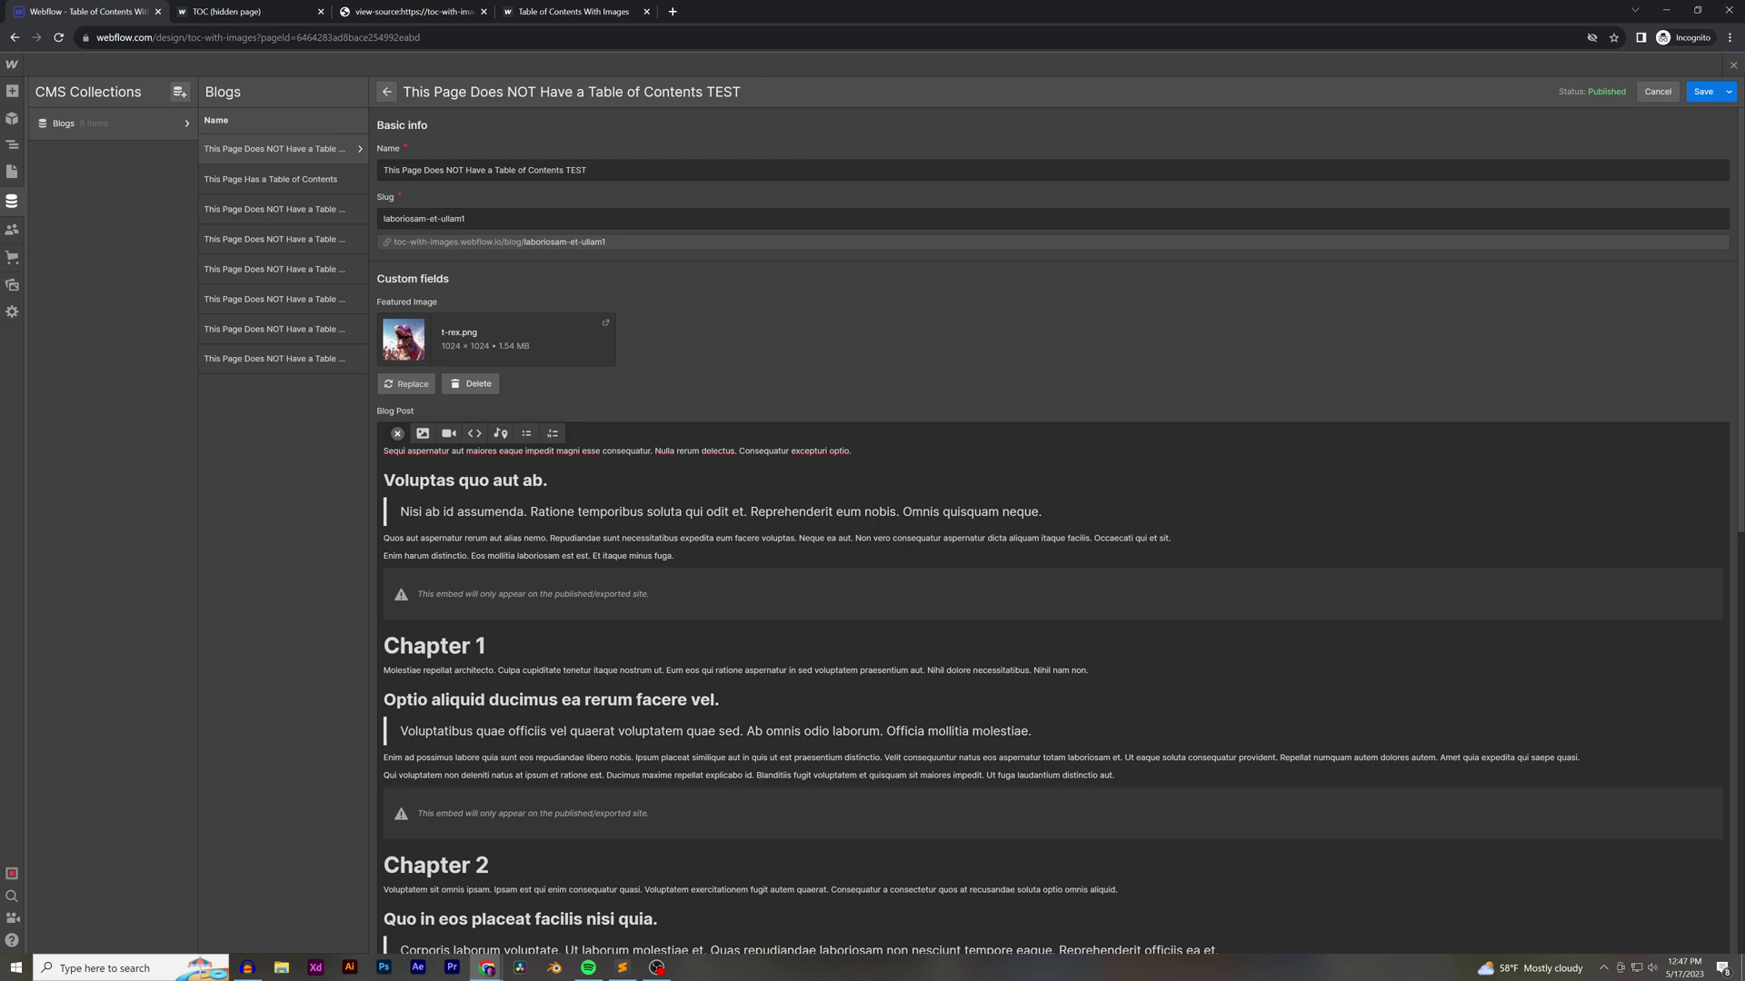
{"action": "left_click", "coordinate": [474, 434]}
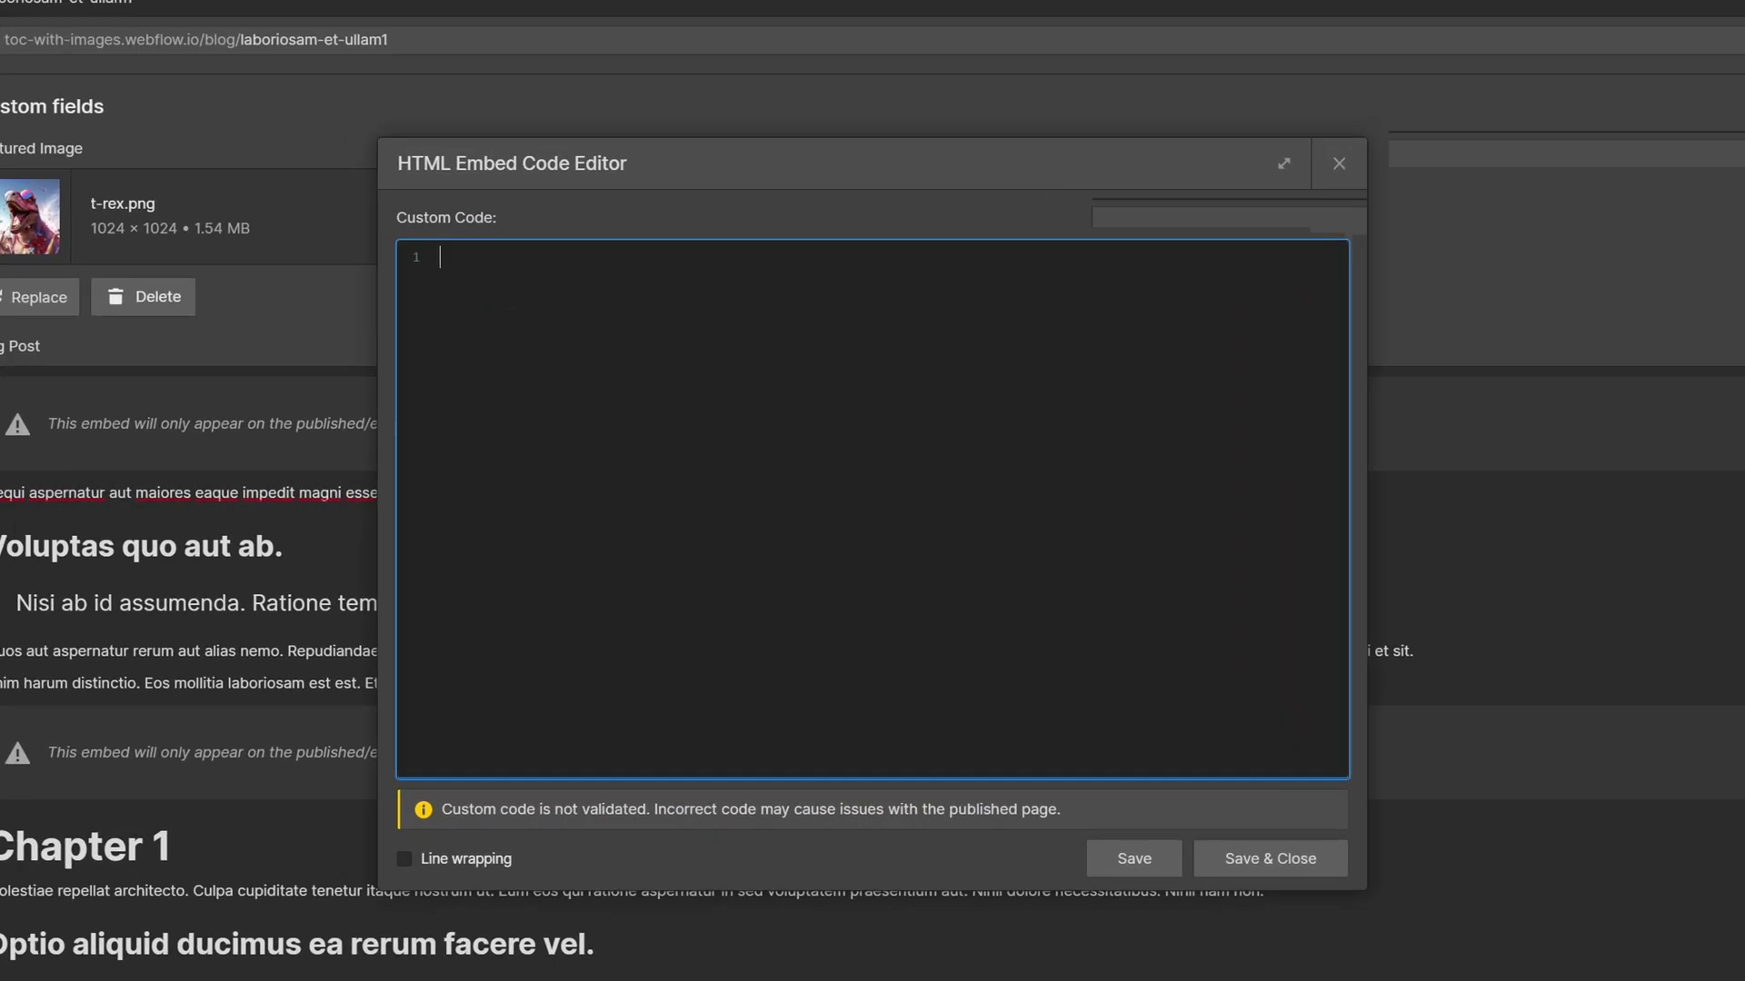
{"action": "key", "text": "ctrl+v"}
{"action": "key", "text": "ctrl+s"}
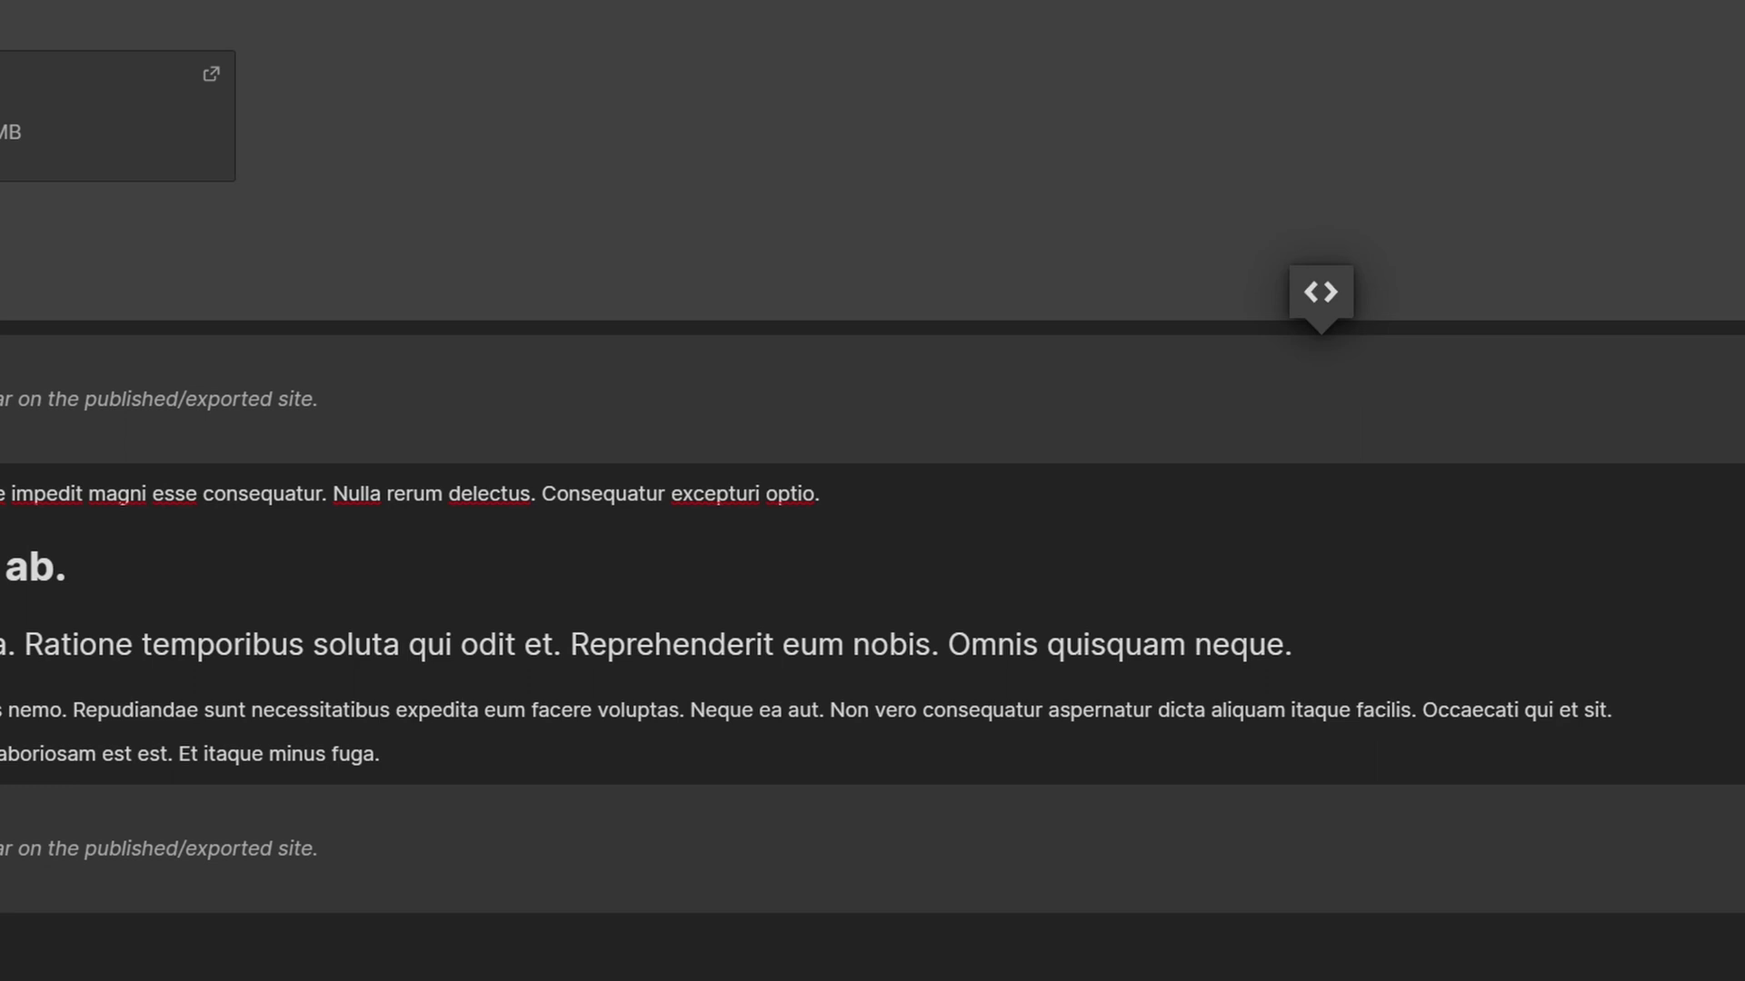
Publish the edited blog item and reload its live page to check the chapter image grid above the text
{"action": "left_click", "coordinate": [1705, 91]}
{"action": "left_click", "coordinate": [1627, 120]}
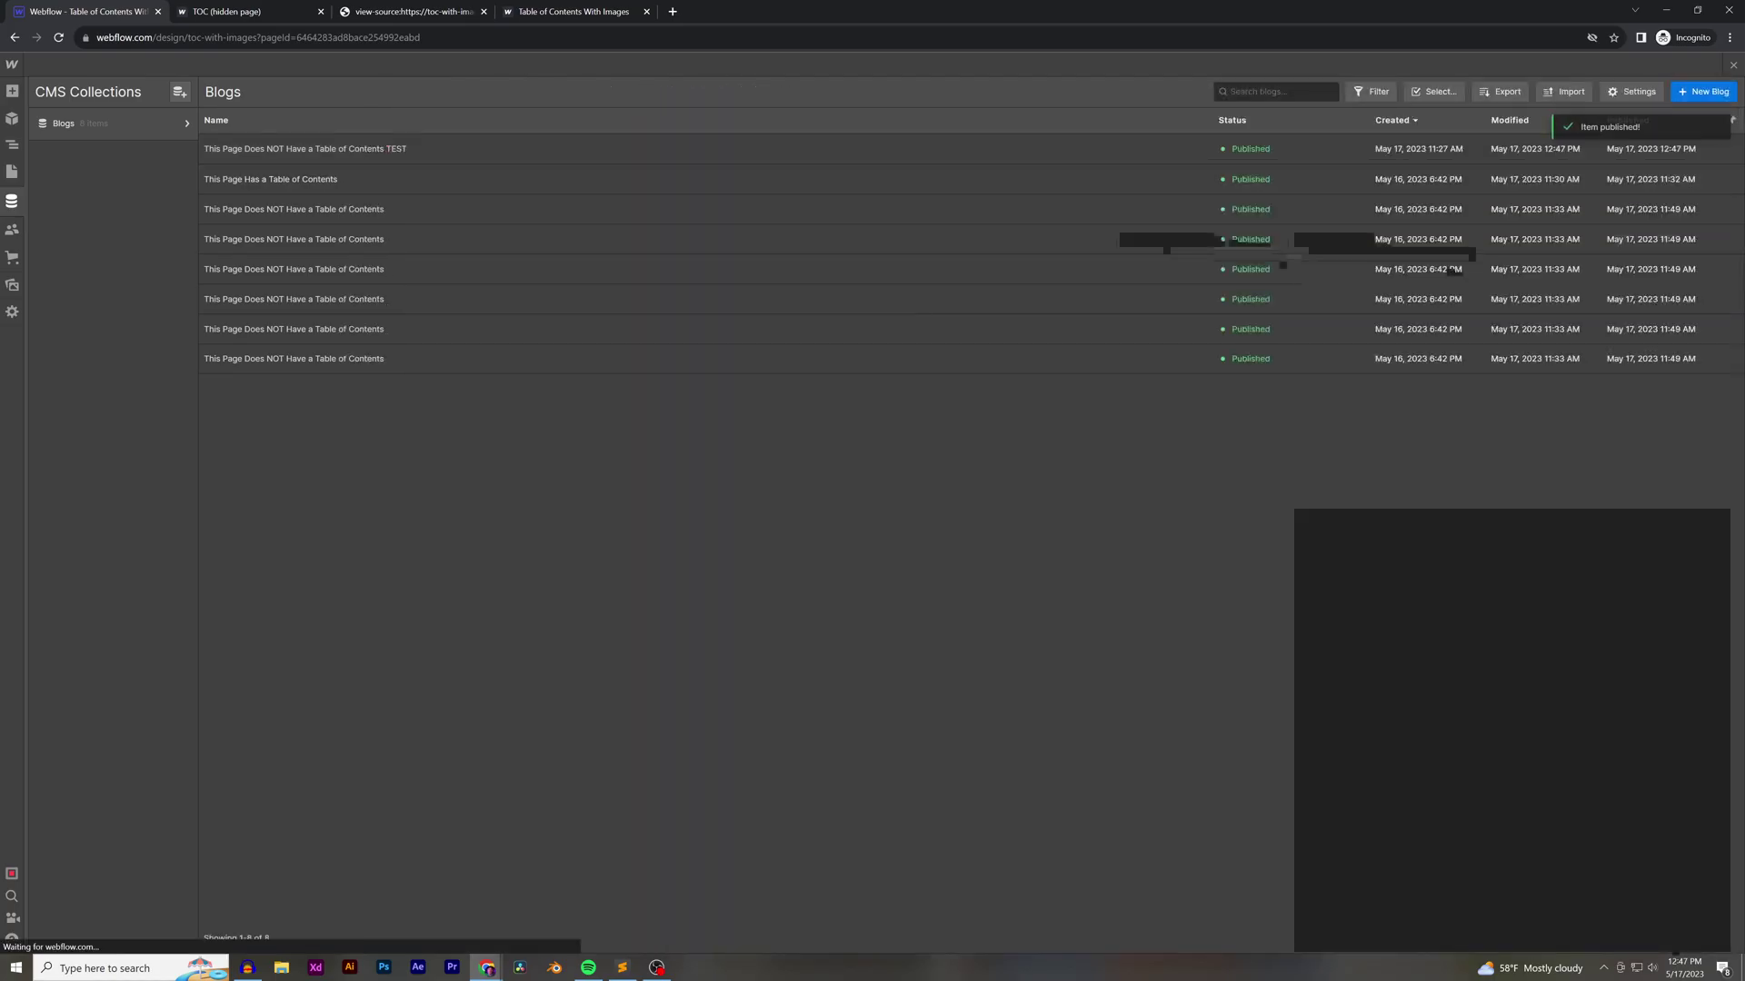
{"action": "key", "text": "ctrl+4"}
{"action": "key", "text": "ctrl+r"}
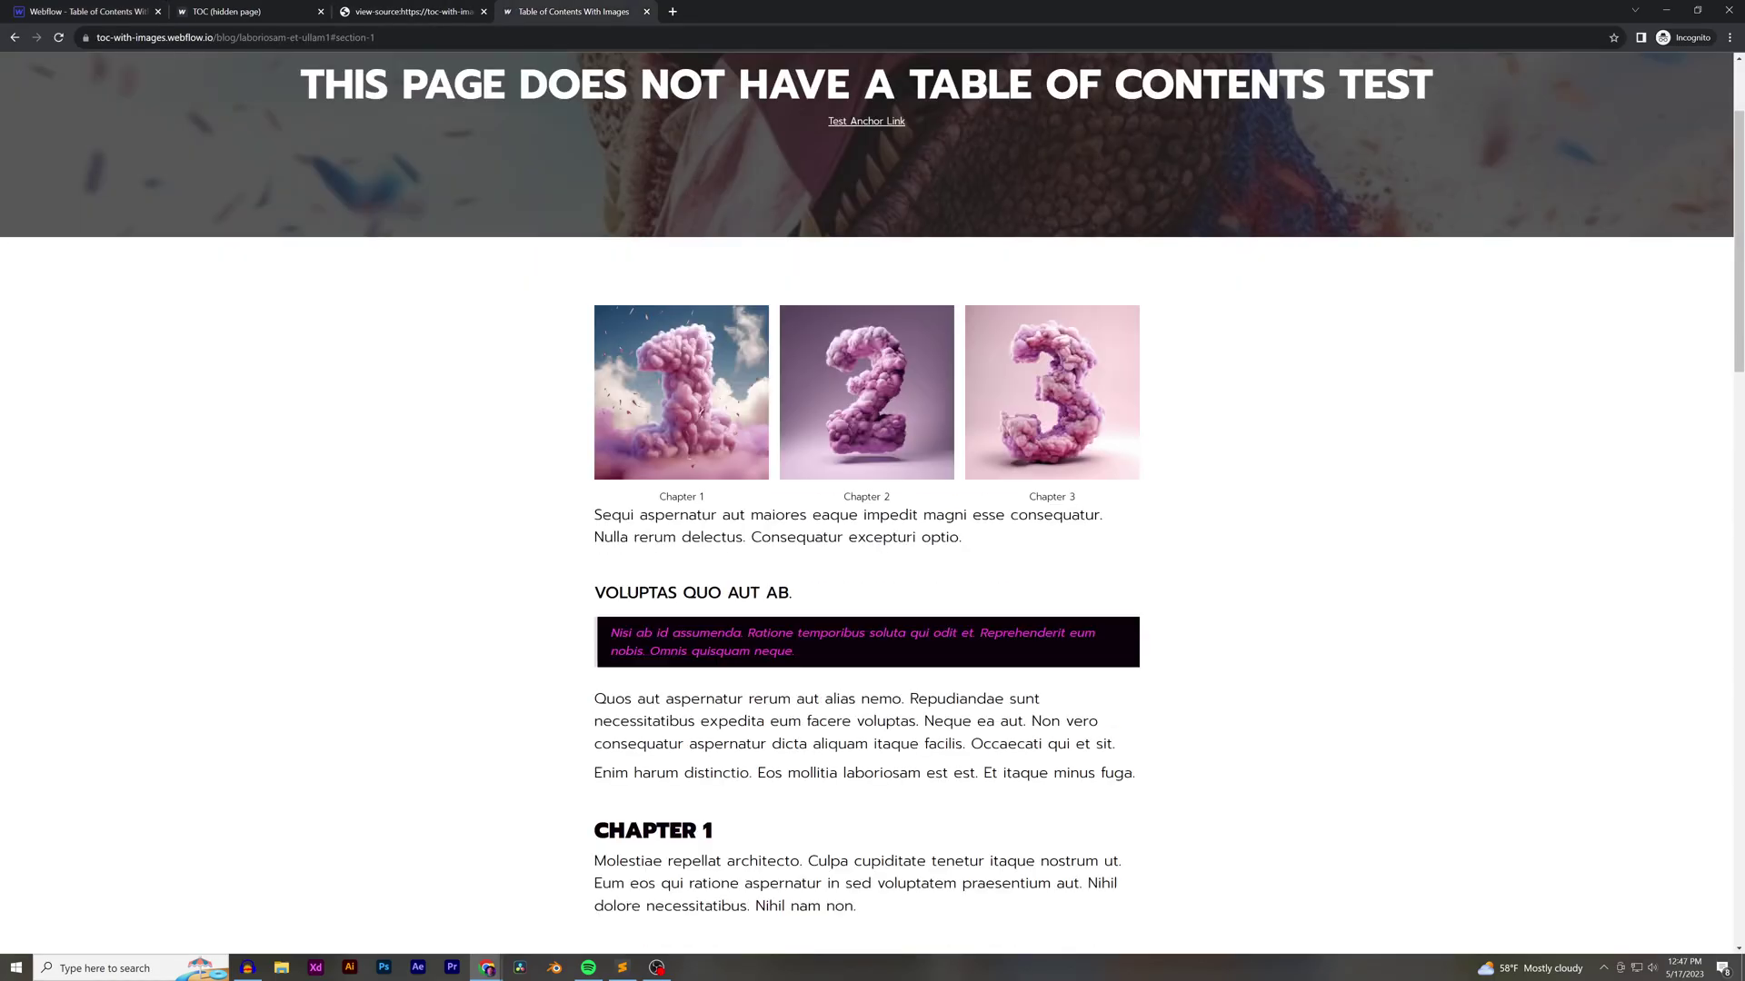
{"action": "scroll", "coordinate": [866, 502], "scroll_direction": "up", "scroll_amount": 2}
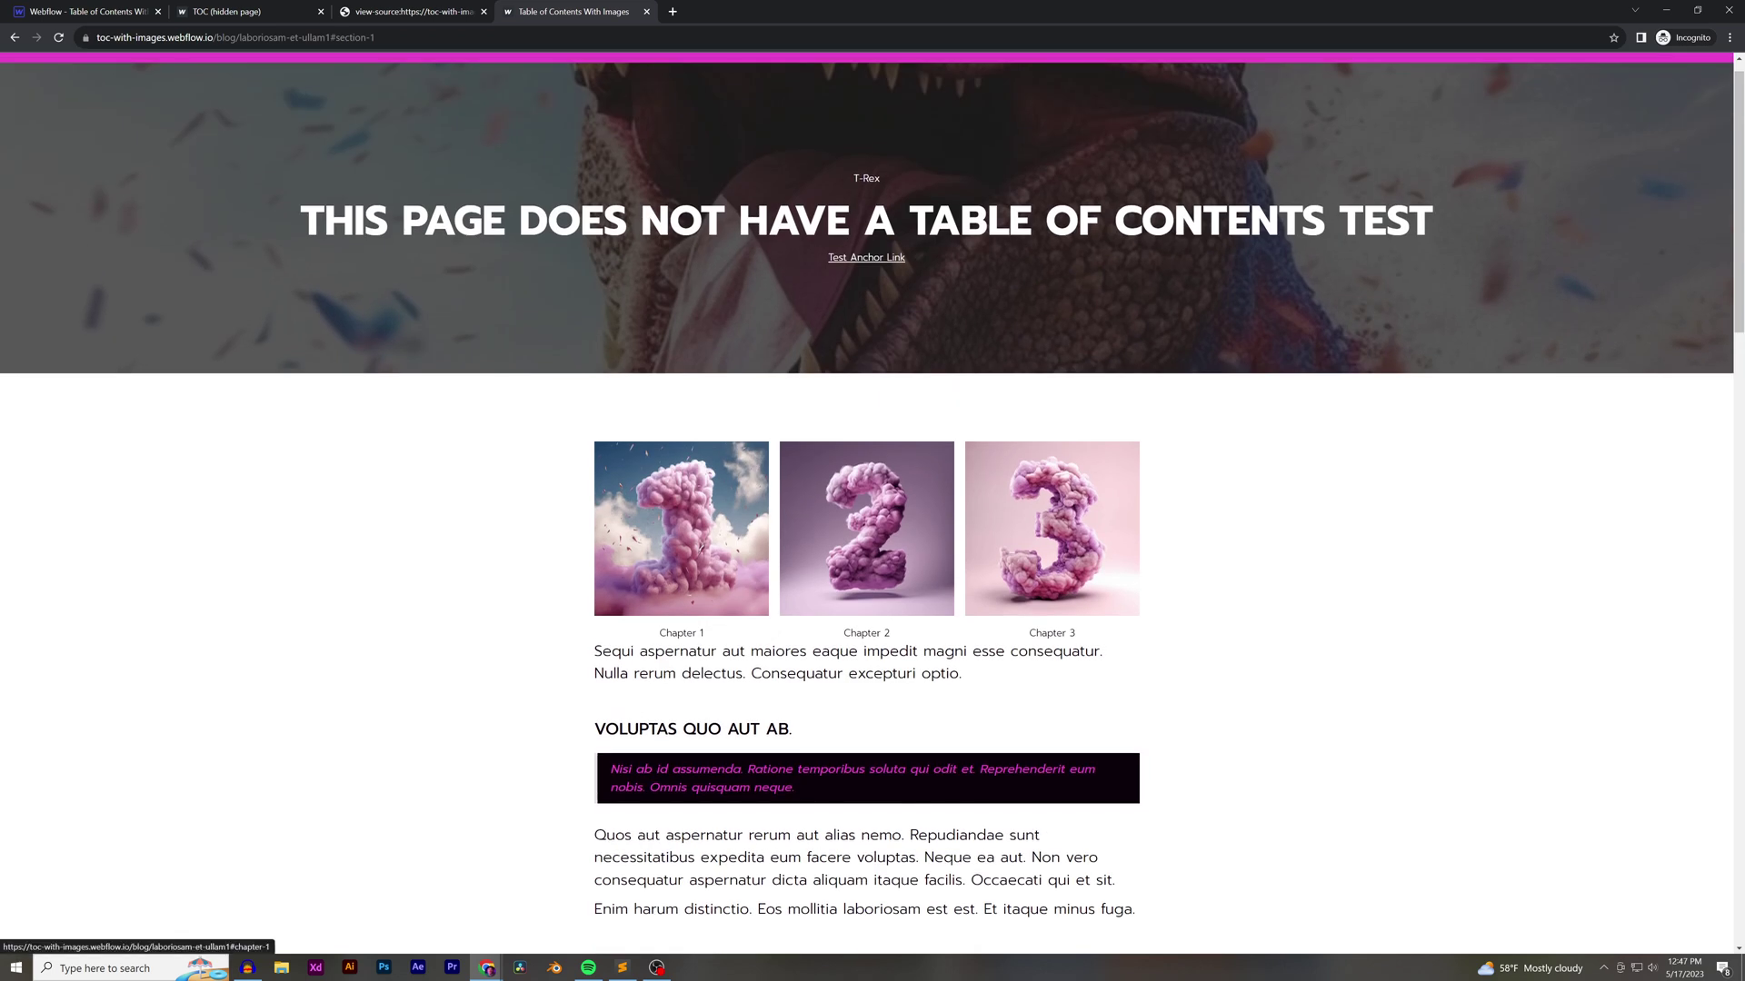
Examine how the chapter image links jump to their sections on the live test post
{"action": "left_click", "coordinate": [250, 11]}
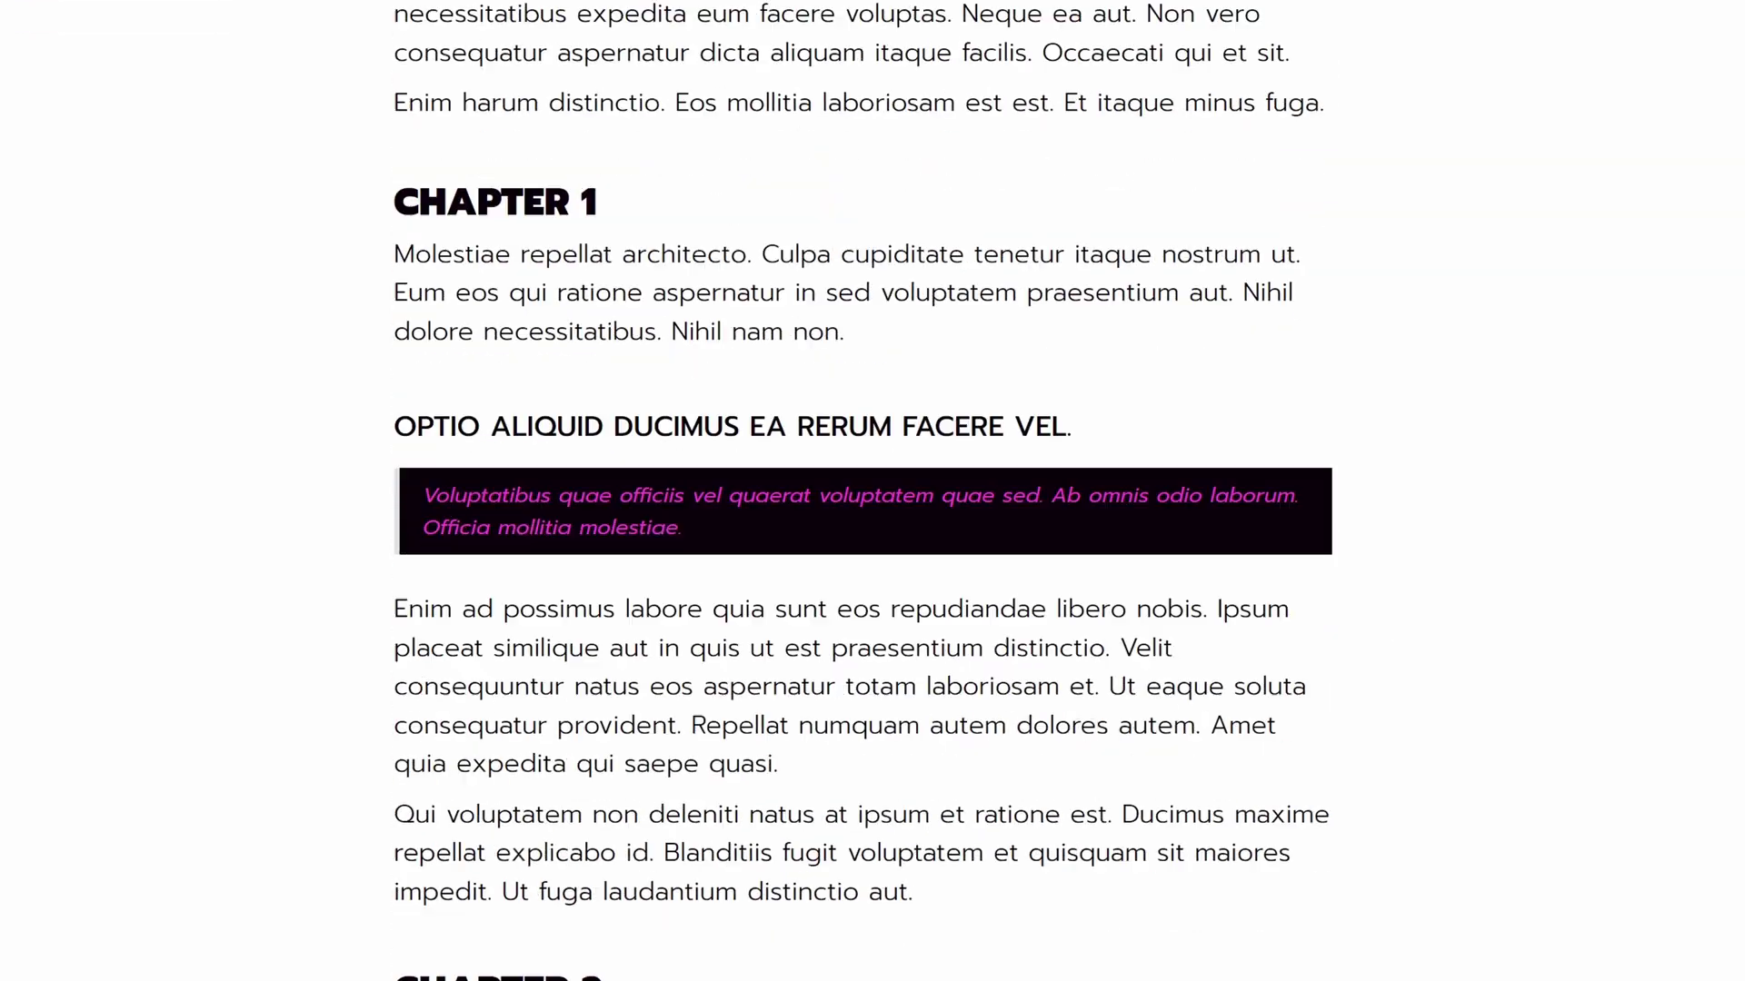
{"action": "scroll", "coordinate": [862, 491], "scroll_direction": "down", "scroll_amount": 2}
{"action": "scroll", "coordinate": [862, 491], "scroll_direction": "up", "scroll_amount": 13}
{"action": "scroll", "coordinate": [862, 491], "scroll_direction": "down", "scroll_amount": 18}
{"action": "scroll", "coordinate": [862, 490], "scroll_direction": "up", "scroll_amount": 15}
{"action": "scroll", "coordinate": [862, 490], "scroll_direction": "down", "scroll_amount": 20}
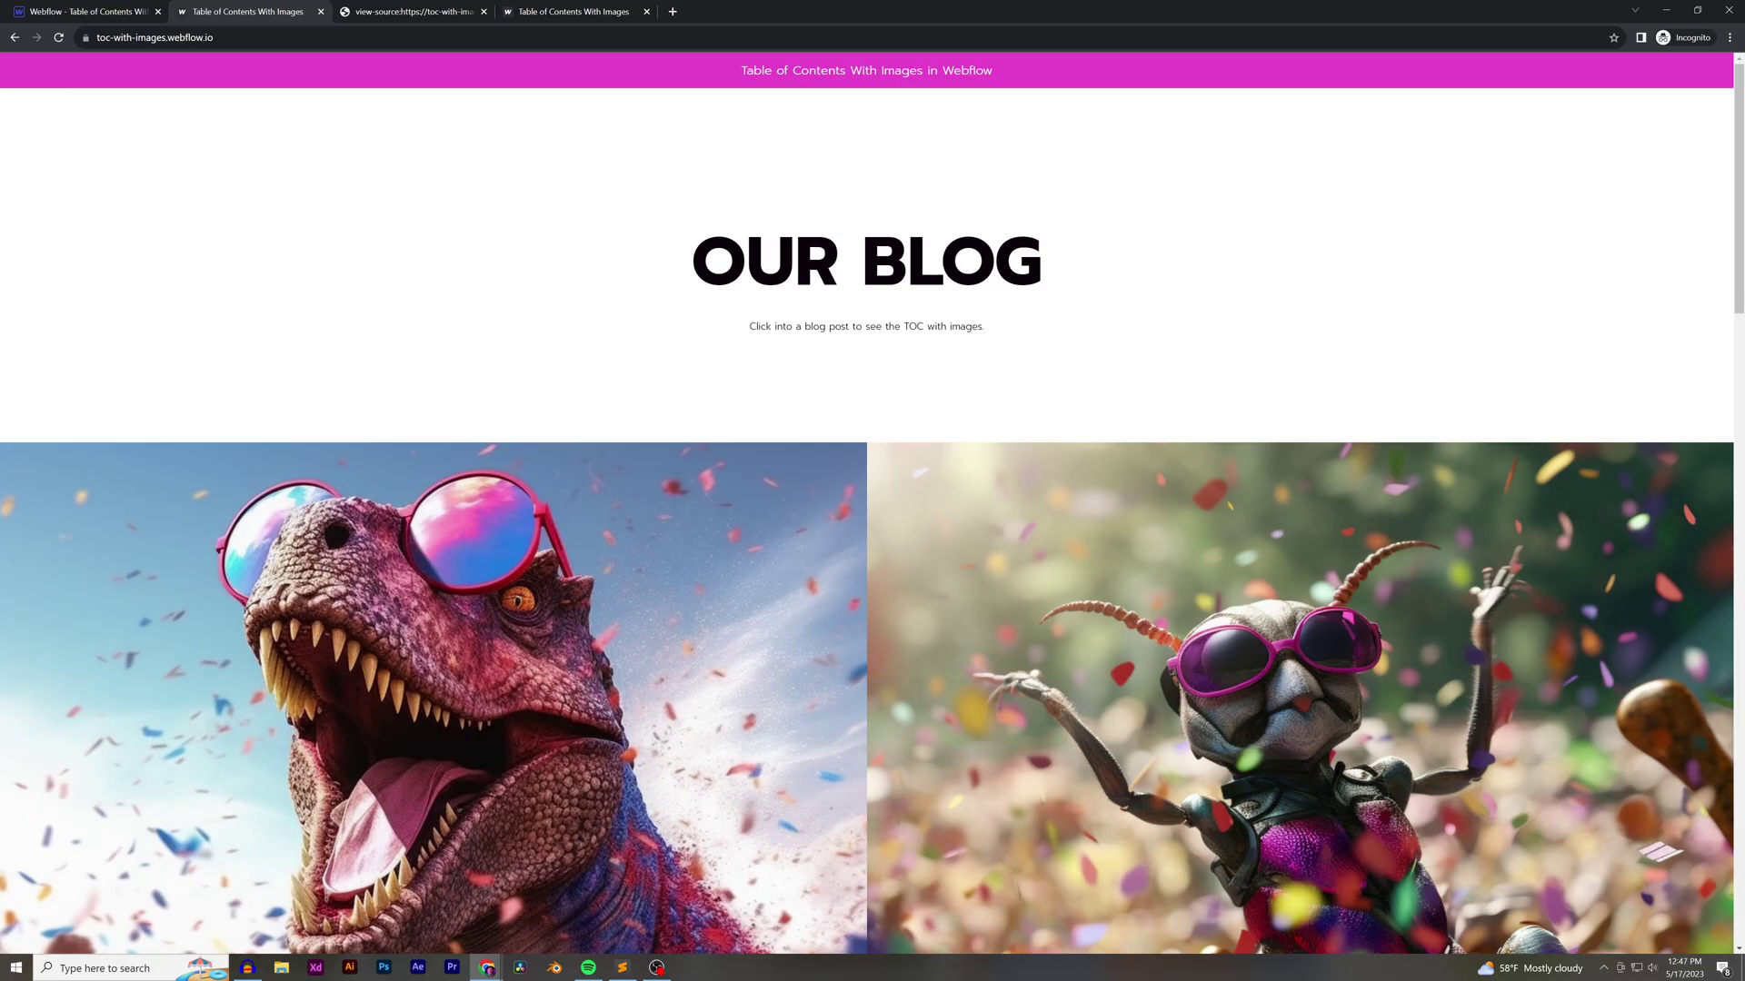
Open the post "This Page Has a Table of Contents" from the live blog home page and view its chapter image grid
{"action": "scroll", "coordinate": [872, 491], "scroll_direction": "down", "scroll_amount": 3}
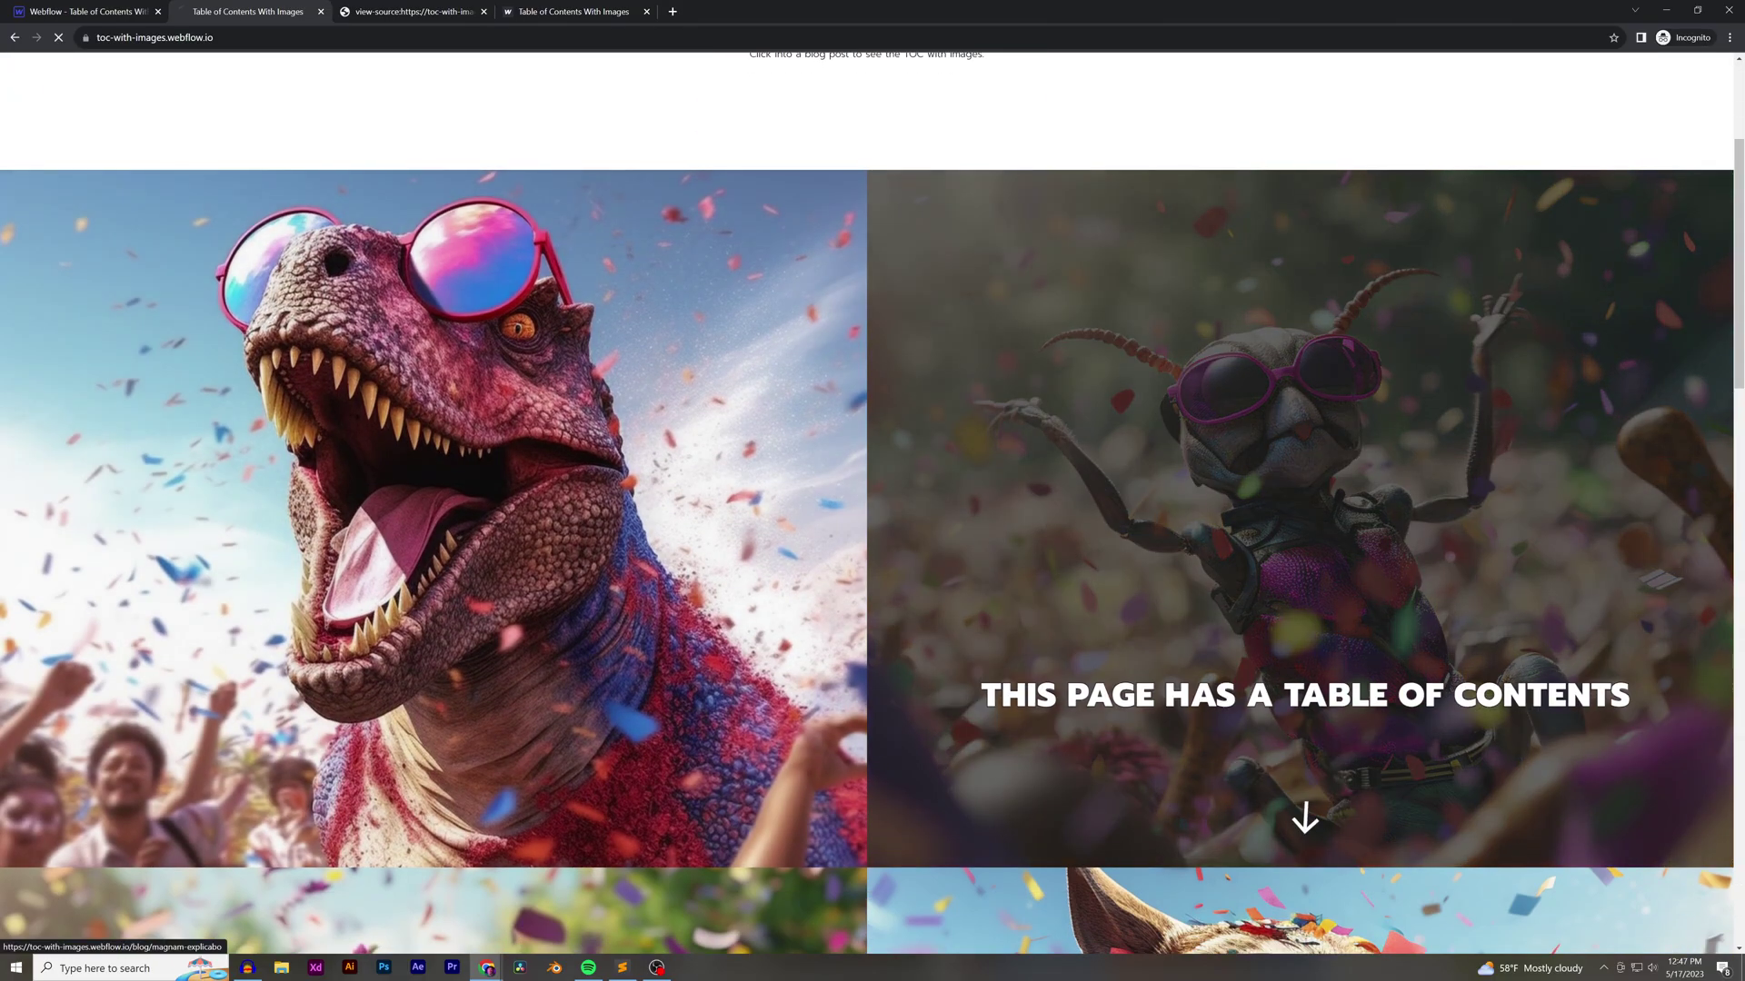
{"action": "left_click", "coordinate": [1300, 518]}
{"action": "scroll", "coordinate": [866, 502], "scroll_direction": "down", "scroll_amount": 2}
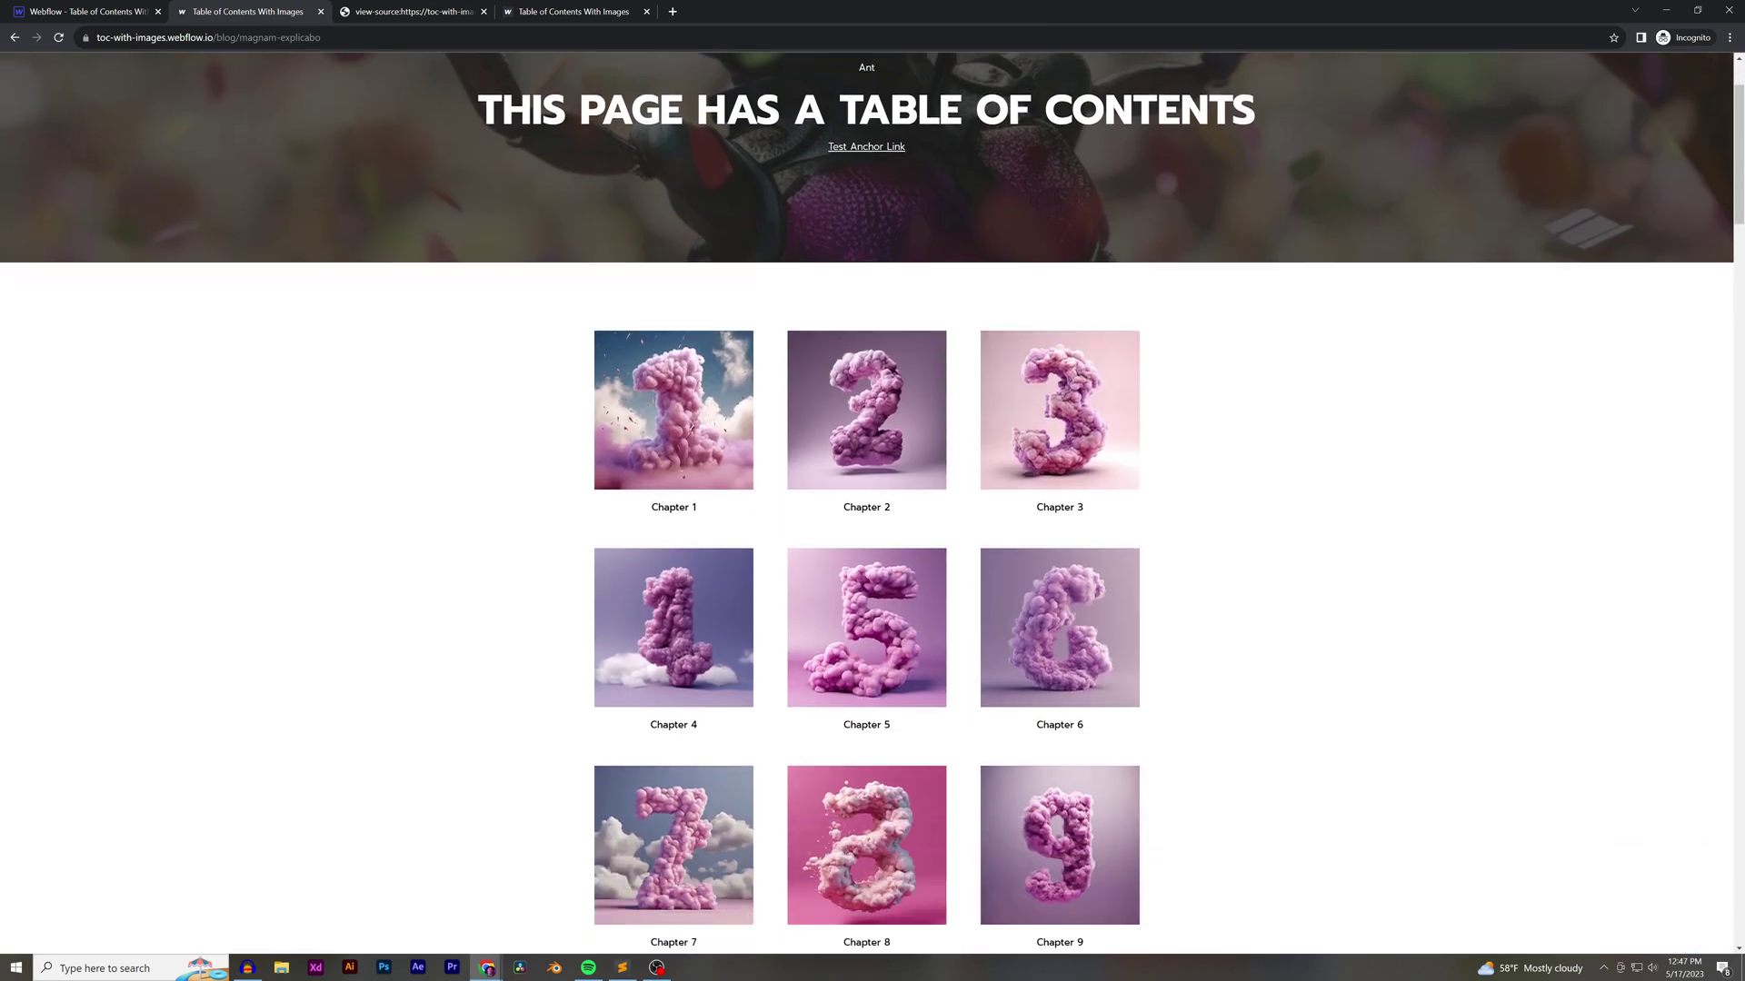
{"action": "scroll", "coordinate": [867, 499], "scroll_direction": "down", "scroll_amount": 2}
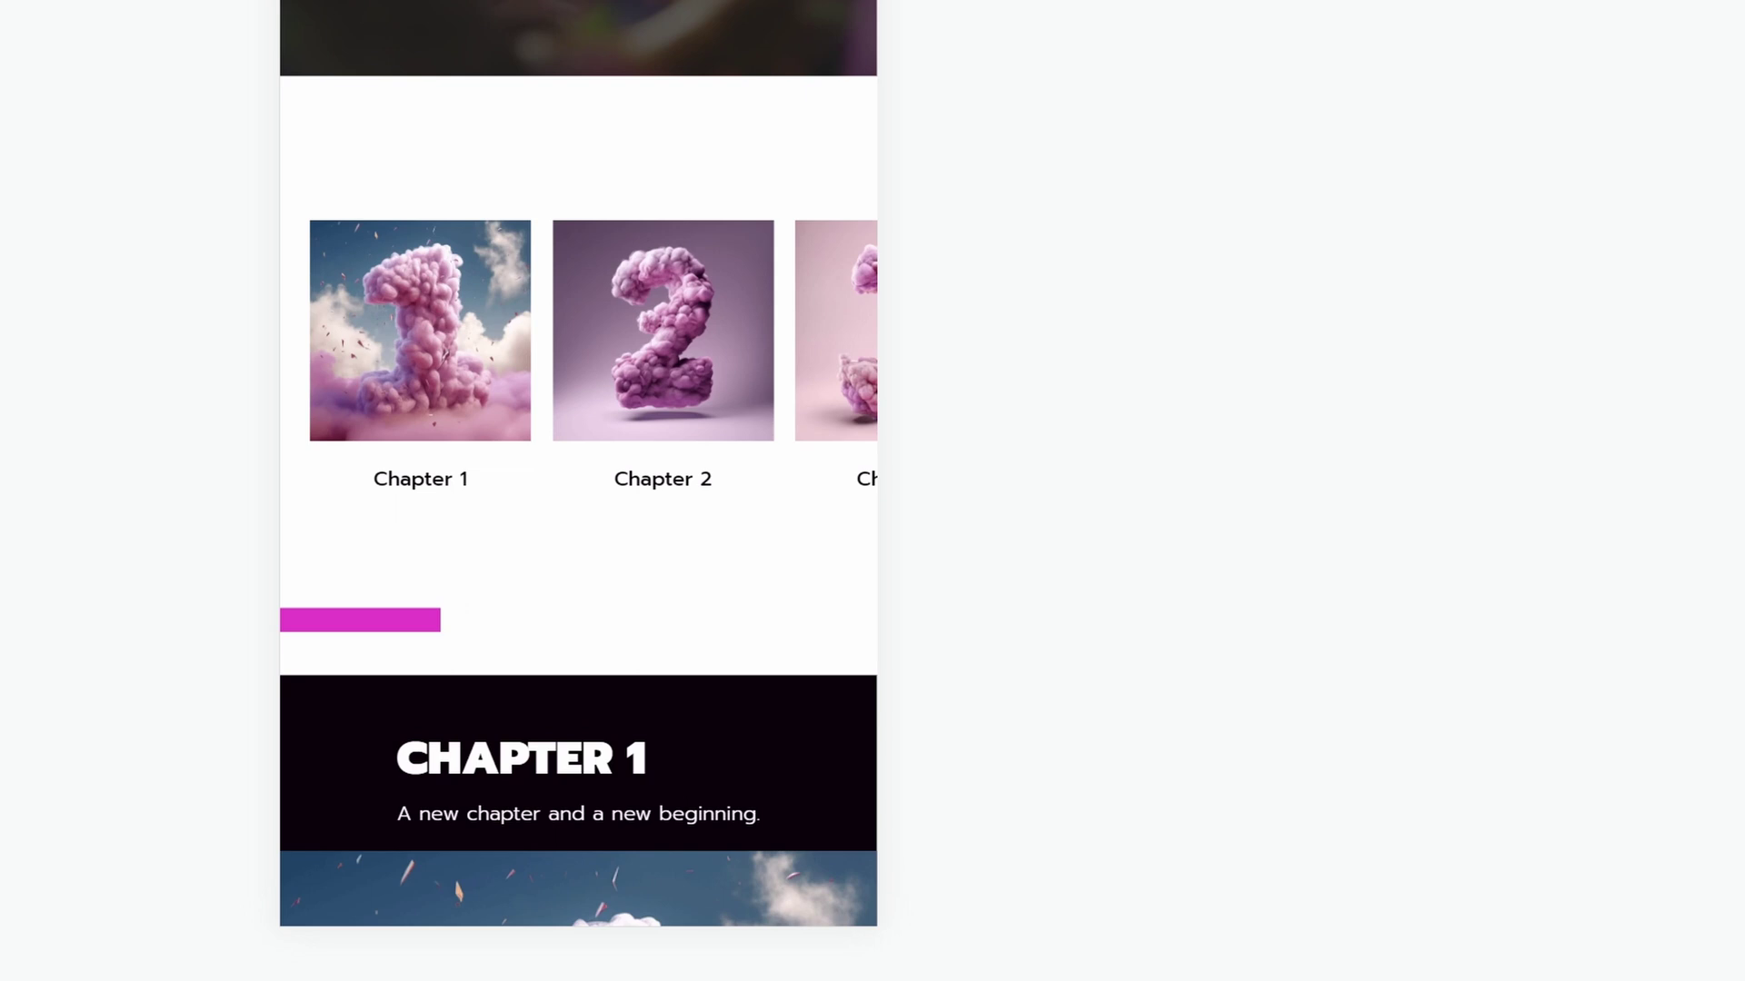
Examine the post's mobile layout, including the sideways-scrolling row of chapter images and the chapter sections it links to
{"action": "scroll", "coordinate": [578, 500], "scroll_direction": "down", "scroll_amount": 2}
{"action": "scroll", "coordinate": [578, 209], "scroll_direction": "right", "scroll_amount": 10}
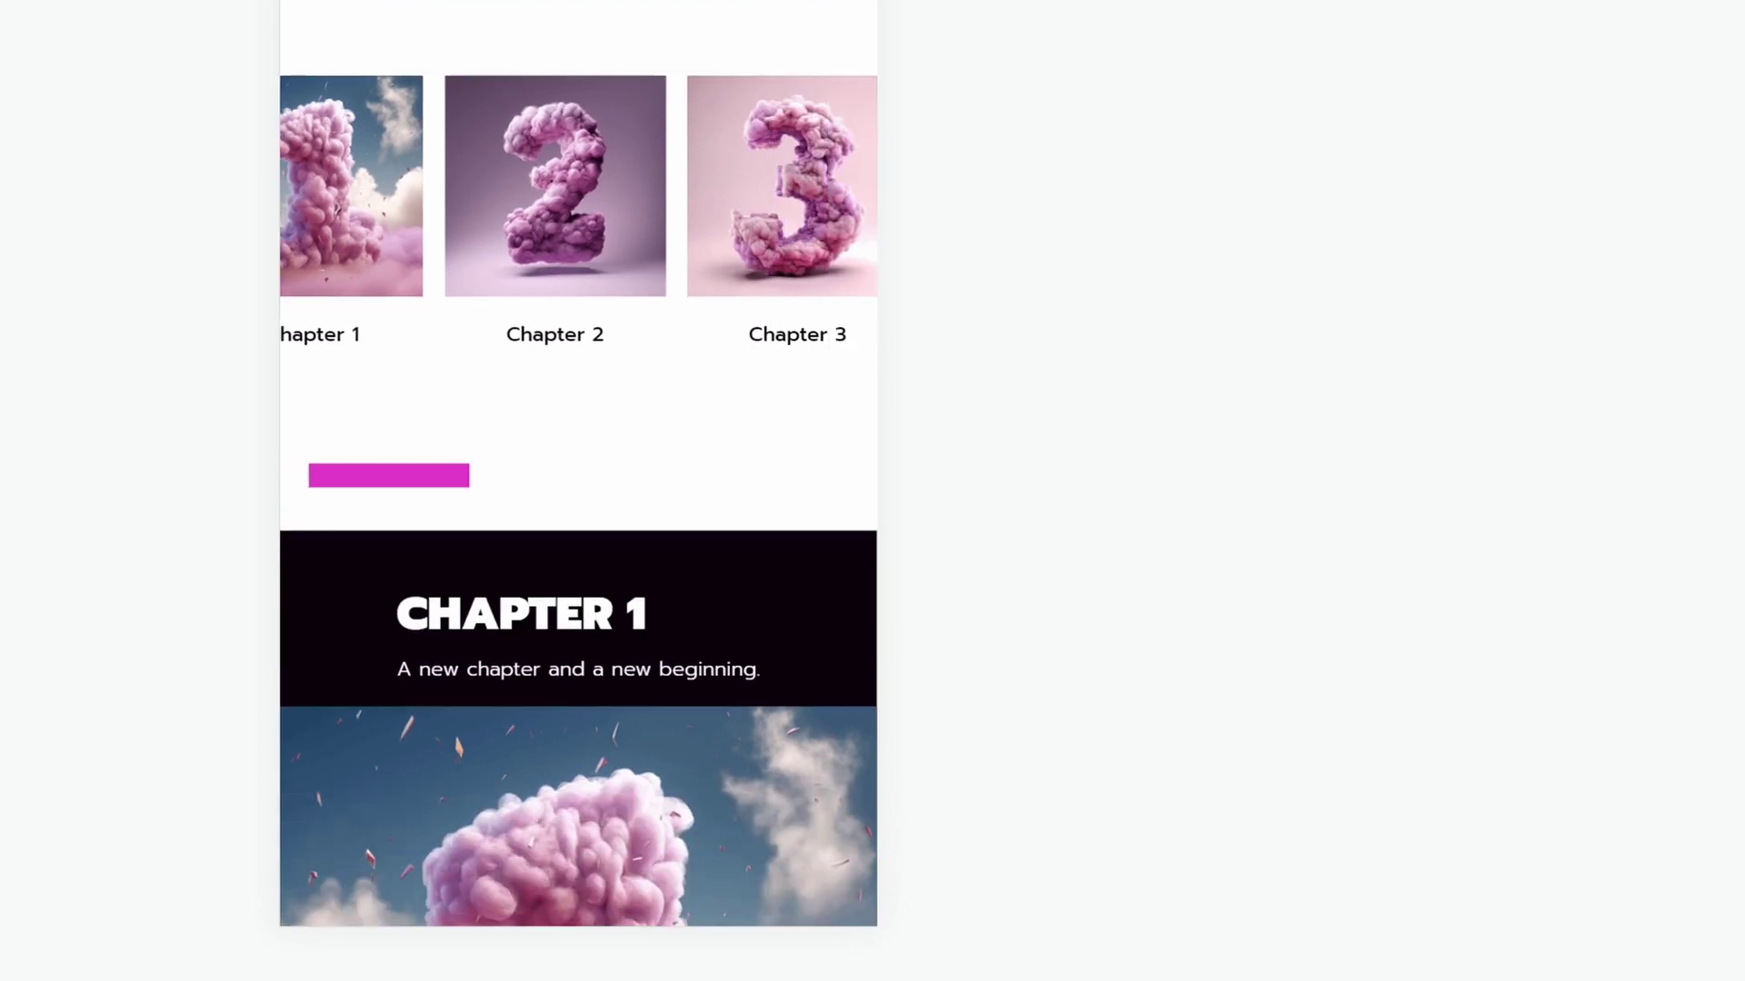
{"action": "scroll", "coordinate": [578, 500], "scroll_direction": "down", "scroll_amount": 2}
{"action": "scroll", "coordinate": [578, 464], "scroll_direction": "down", "scroll_amount": 10}
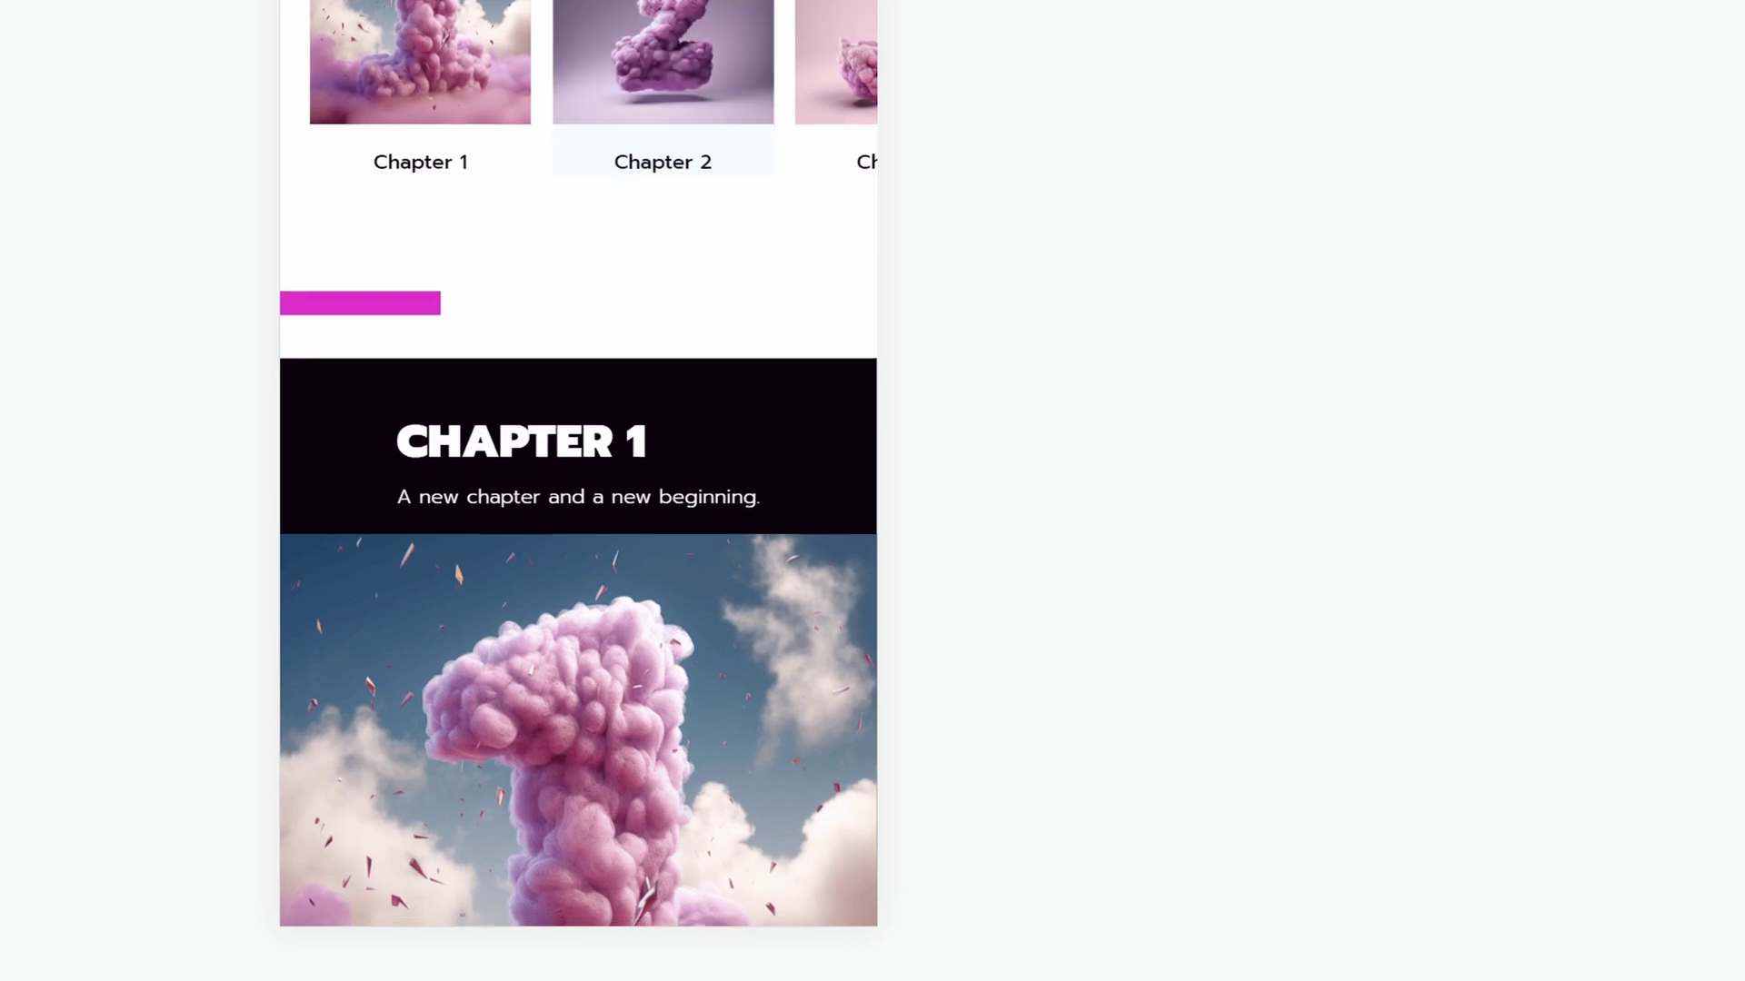
{"action": "scroll", "coordinate": [578, 463], "scroll_direction": "up", "scroll_amount": 12}
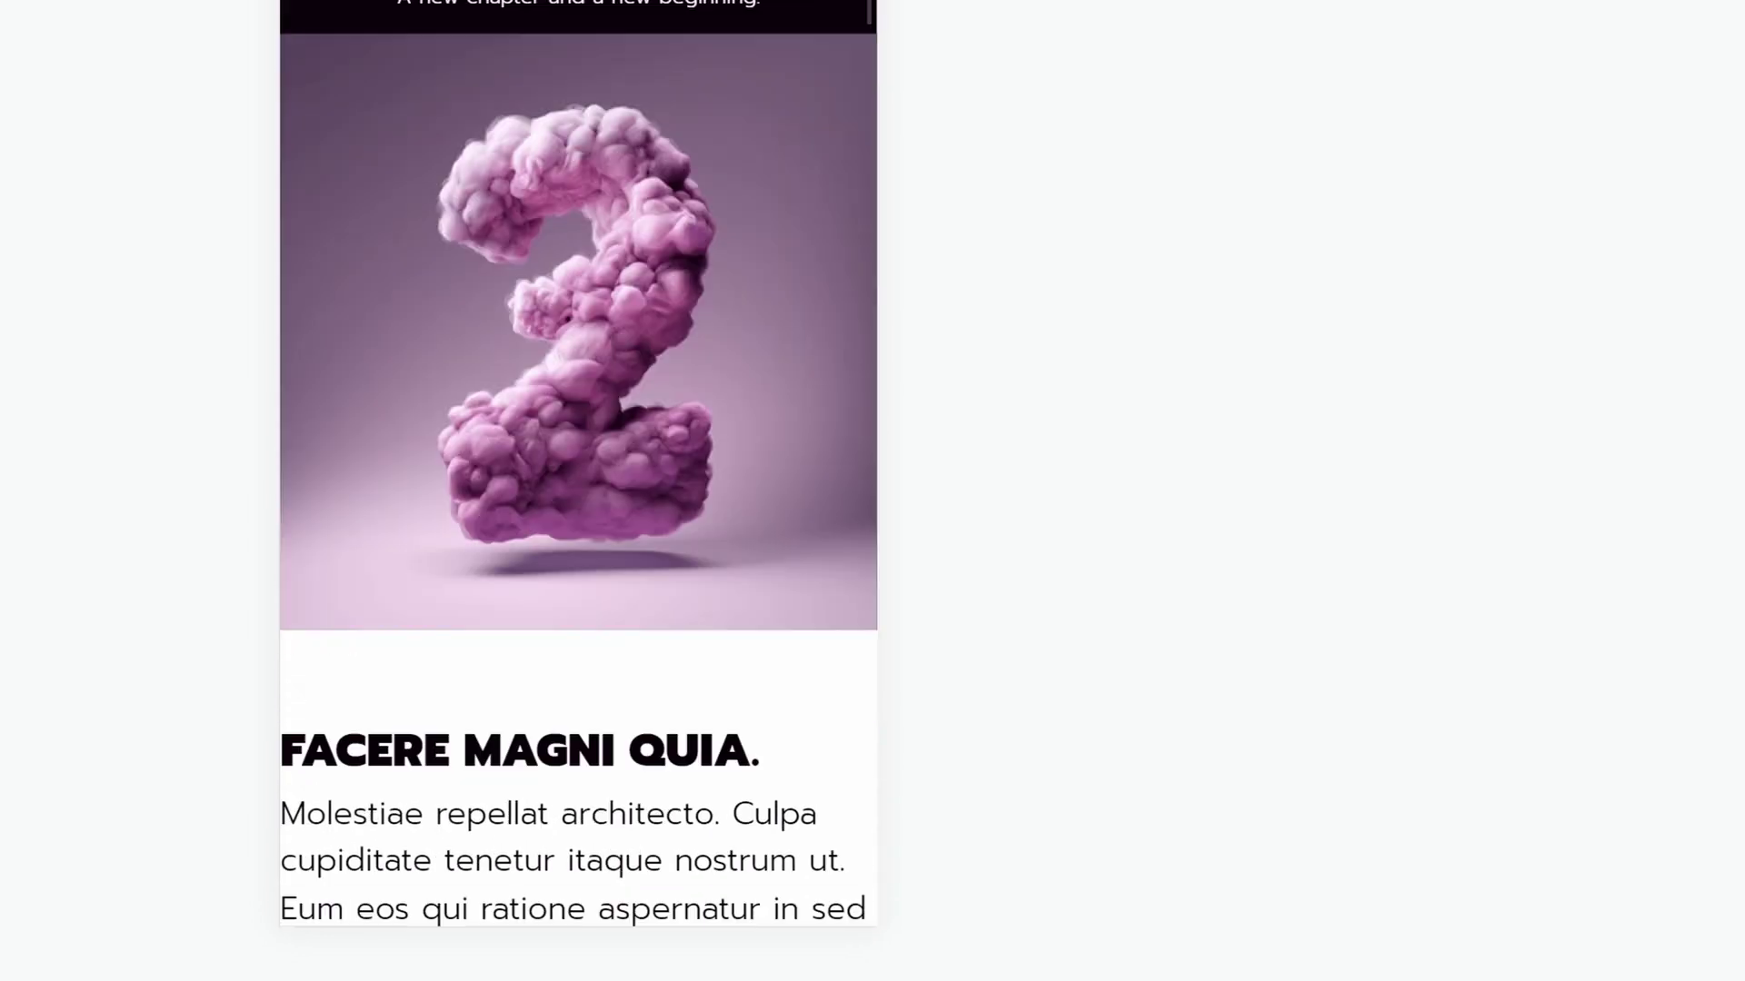
{"action": "scroll", "coordinate": [578, 463], "scroll_direction": "down", "scroll_amount": 2}
{"action": "scroll", "coordinate": [578, 463], "scroll_direction": "down", "scroll_amount": 1}
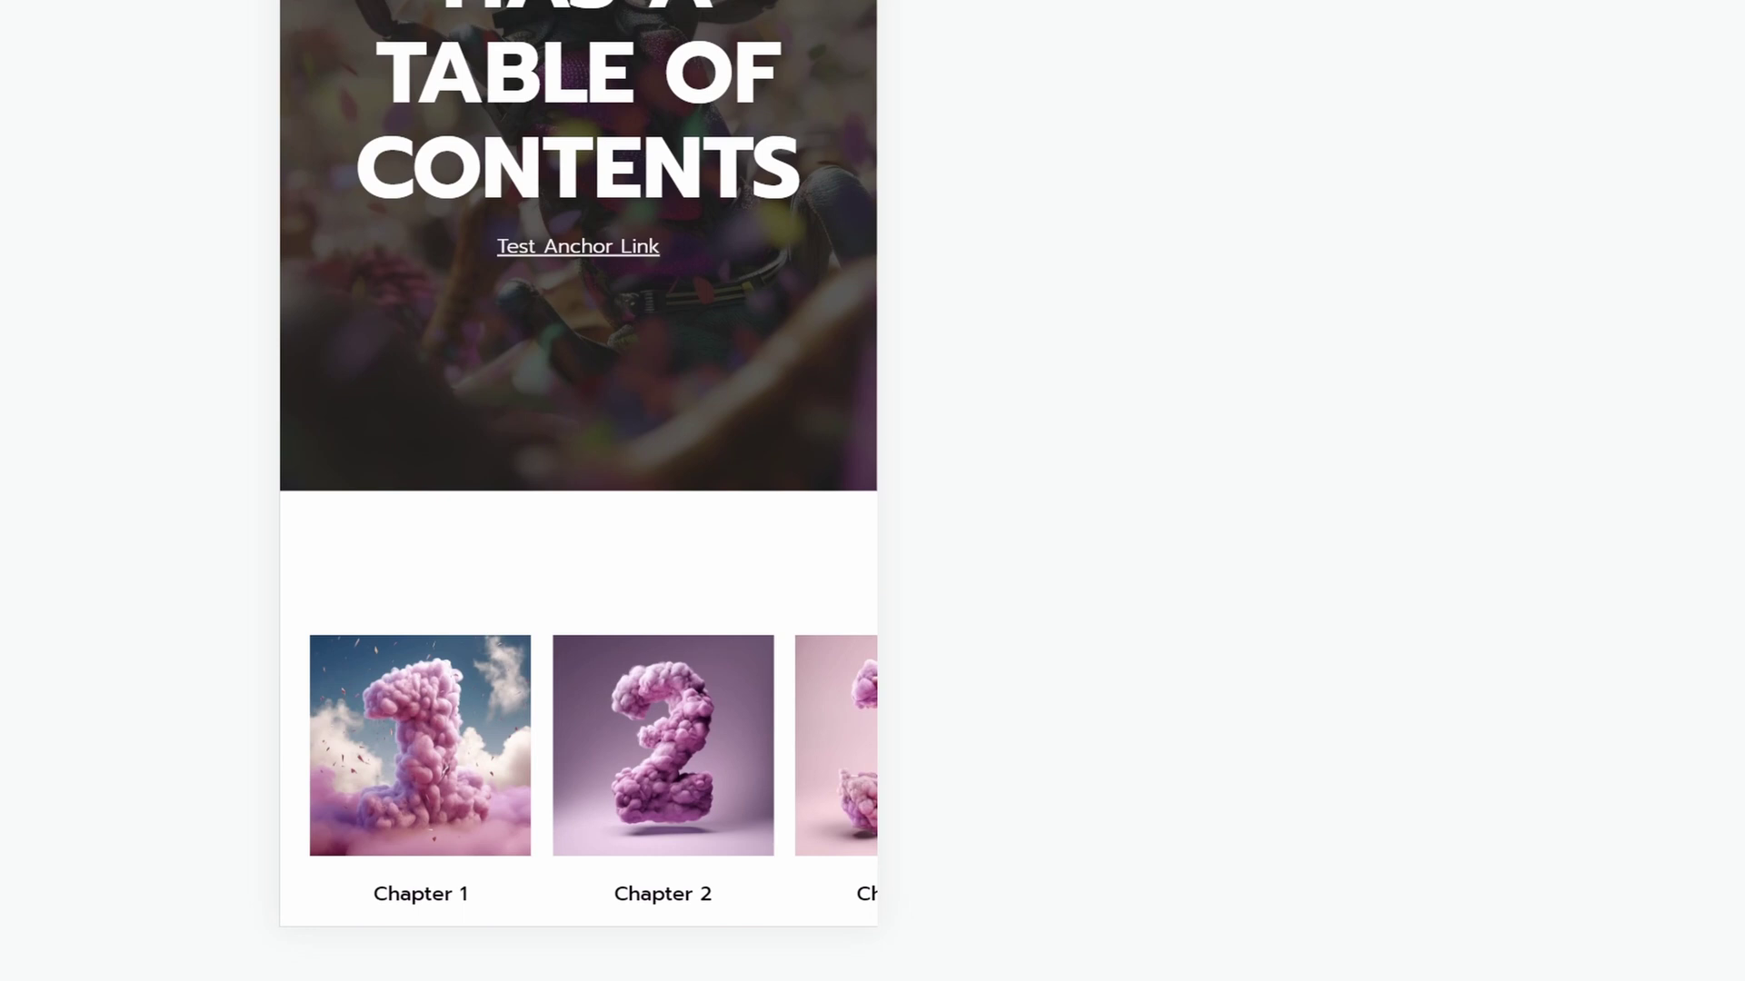
{"action": "scroll", "coordinate": [578, 464], "scroll_direction": "down", "scroll_amount": 5}
{"action": "scroll", "coordinate": [578, 336], "scroll_direction": "right", "scroll_amount": 2}
{"action": "scroll", "coordinate": [578, 337], "scroll_direction": "left", "scroll_amount": 2}
{"action": "scroll", "coordinate": [578, 336], "scroll_direction": "right", "scroll_amount": 1}
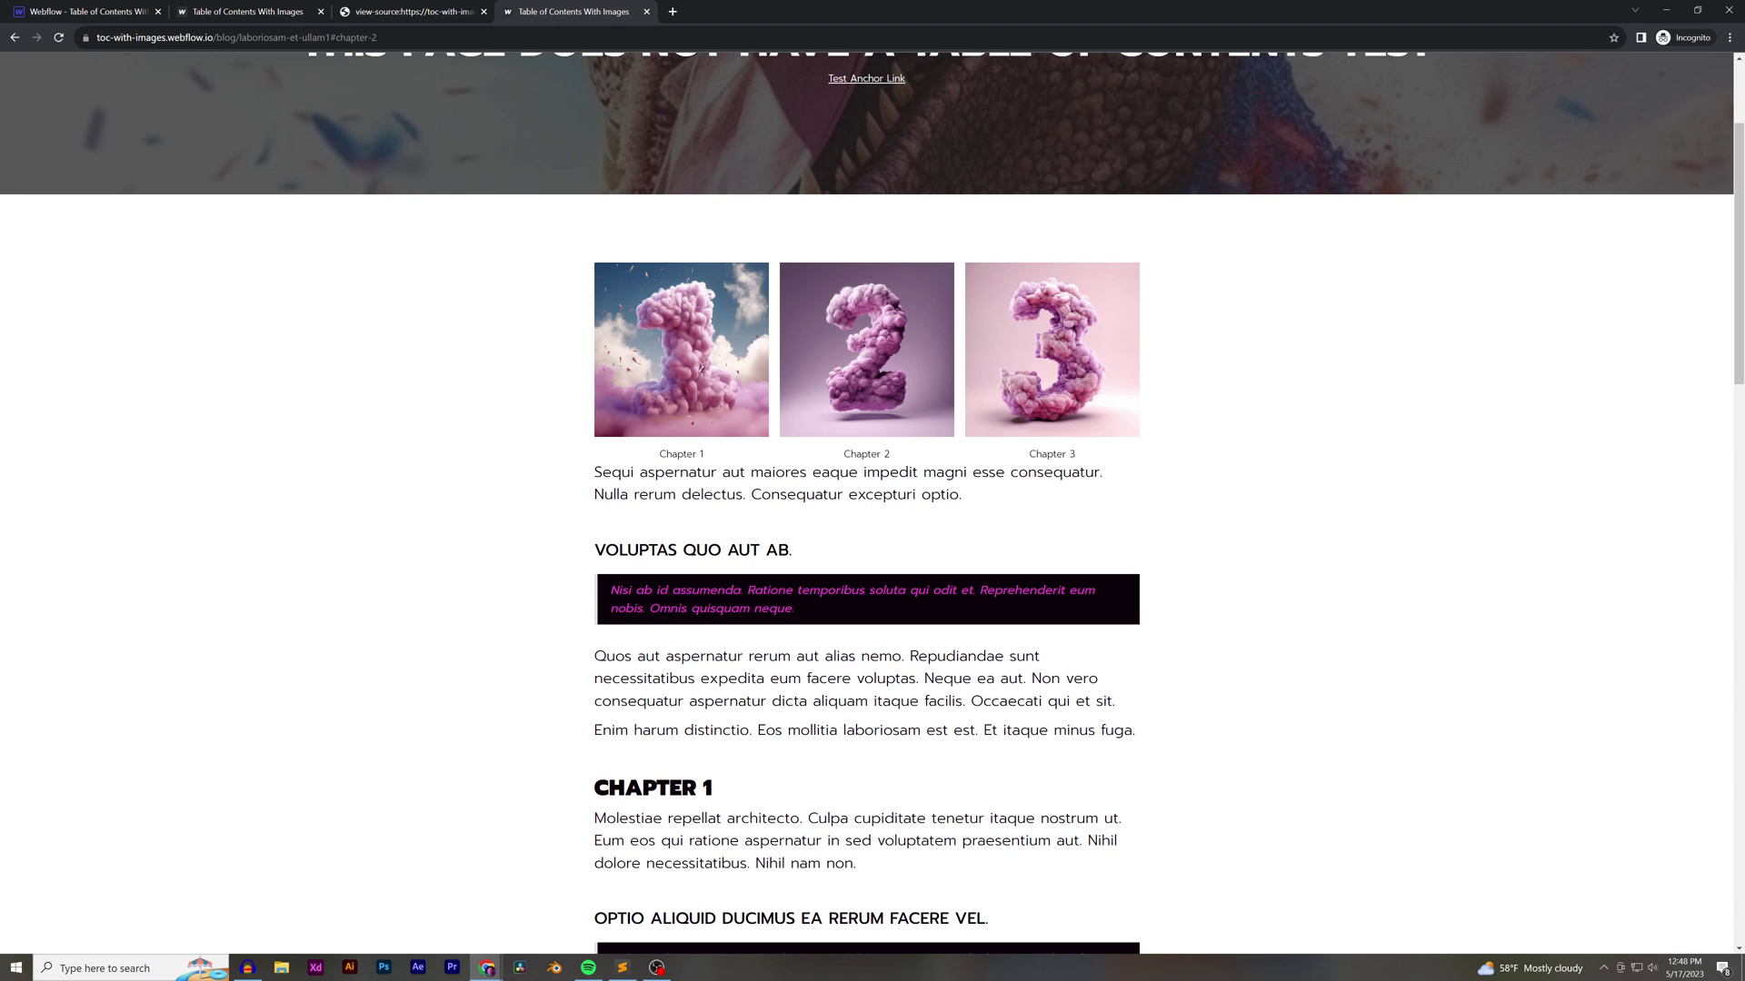
Give toc-grid-1 on the TOC page a 50 px bottom margin in the designer and publish the site to toc-with-images.webflow.io
{"action": "key", "text": "ctrl+1"}
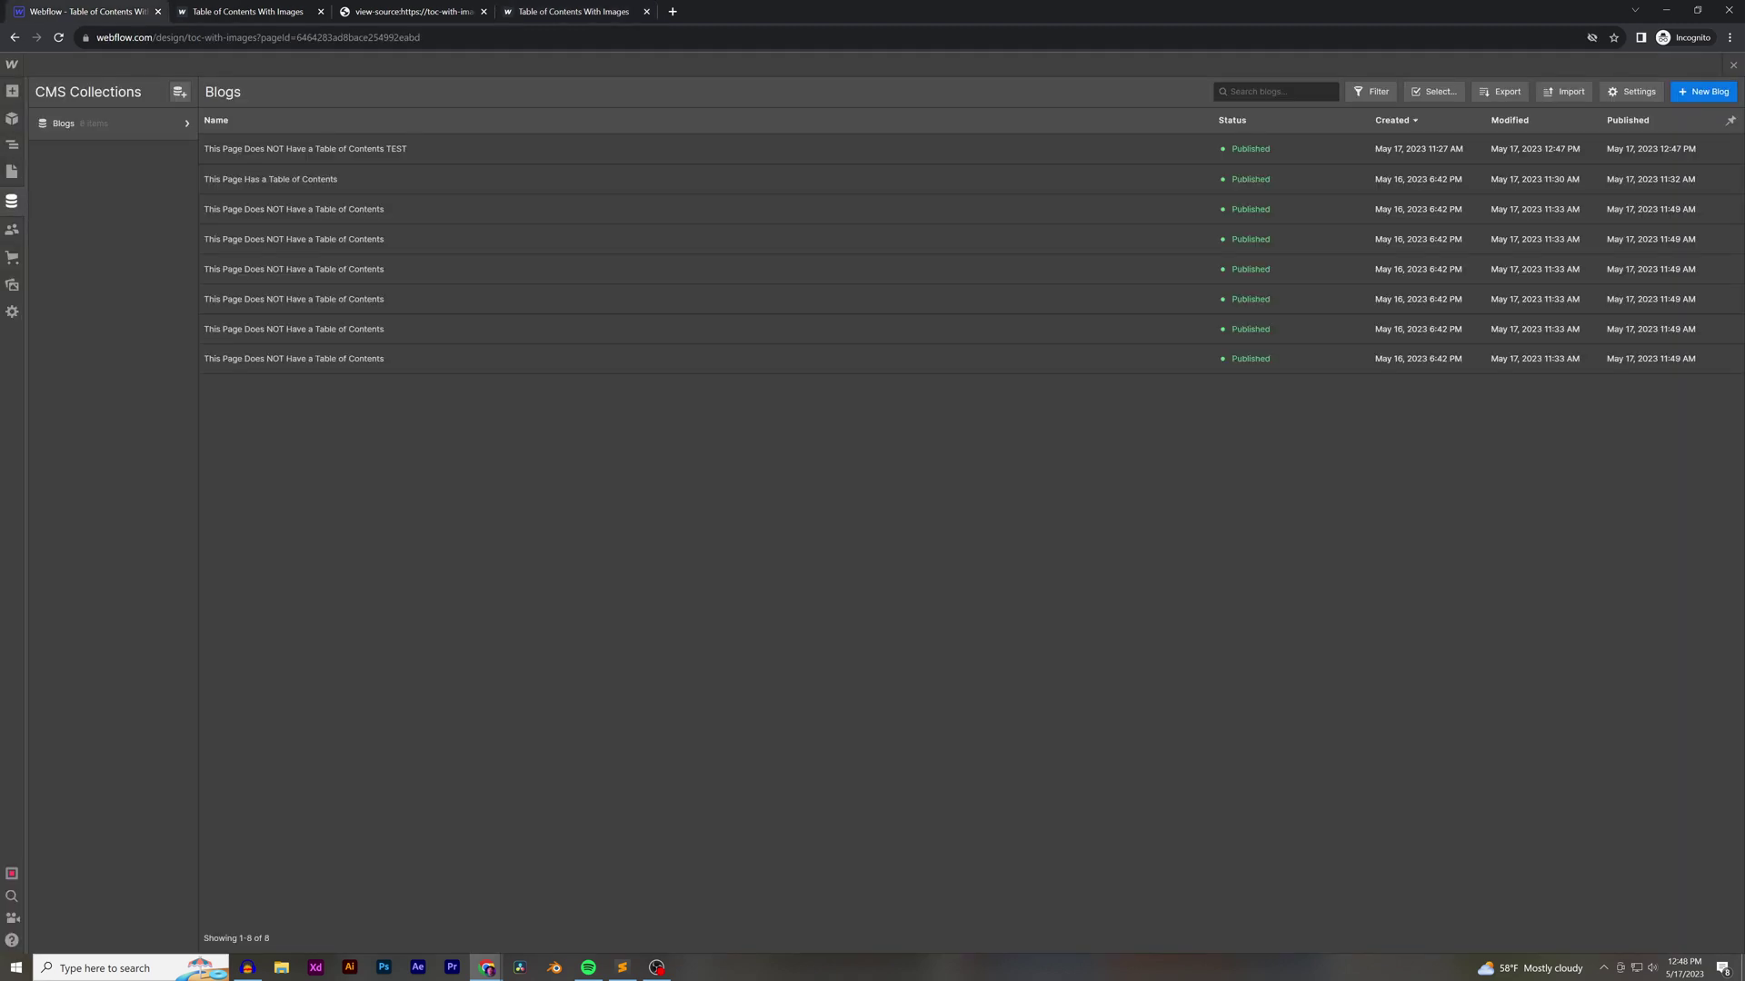
{"action": "left_click", "coordinate": [12, 171]}
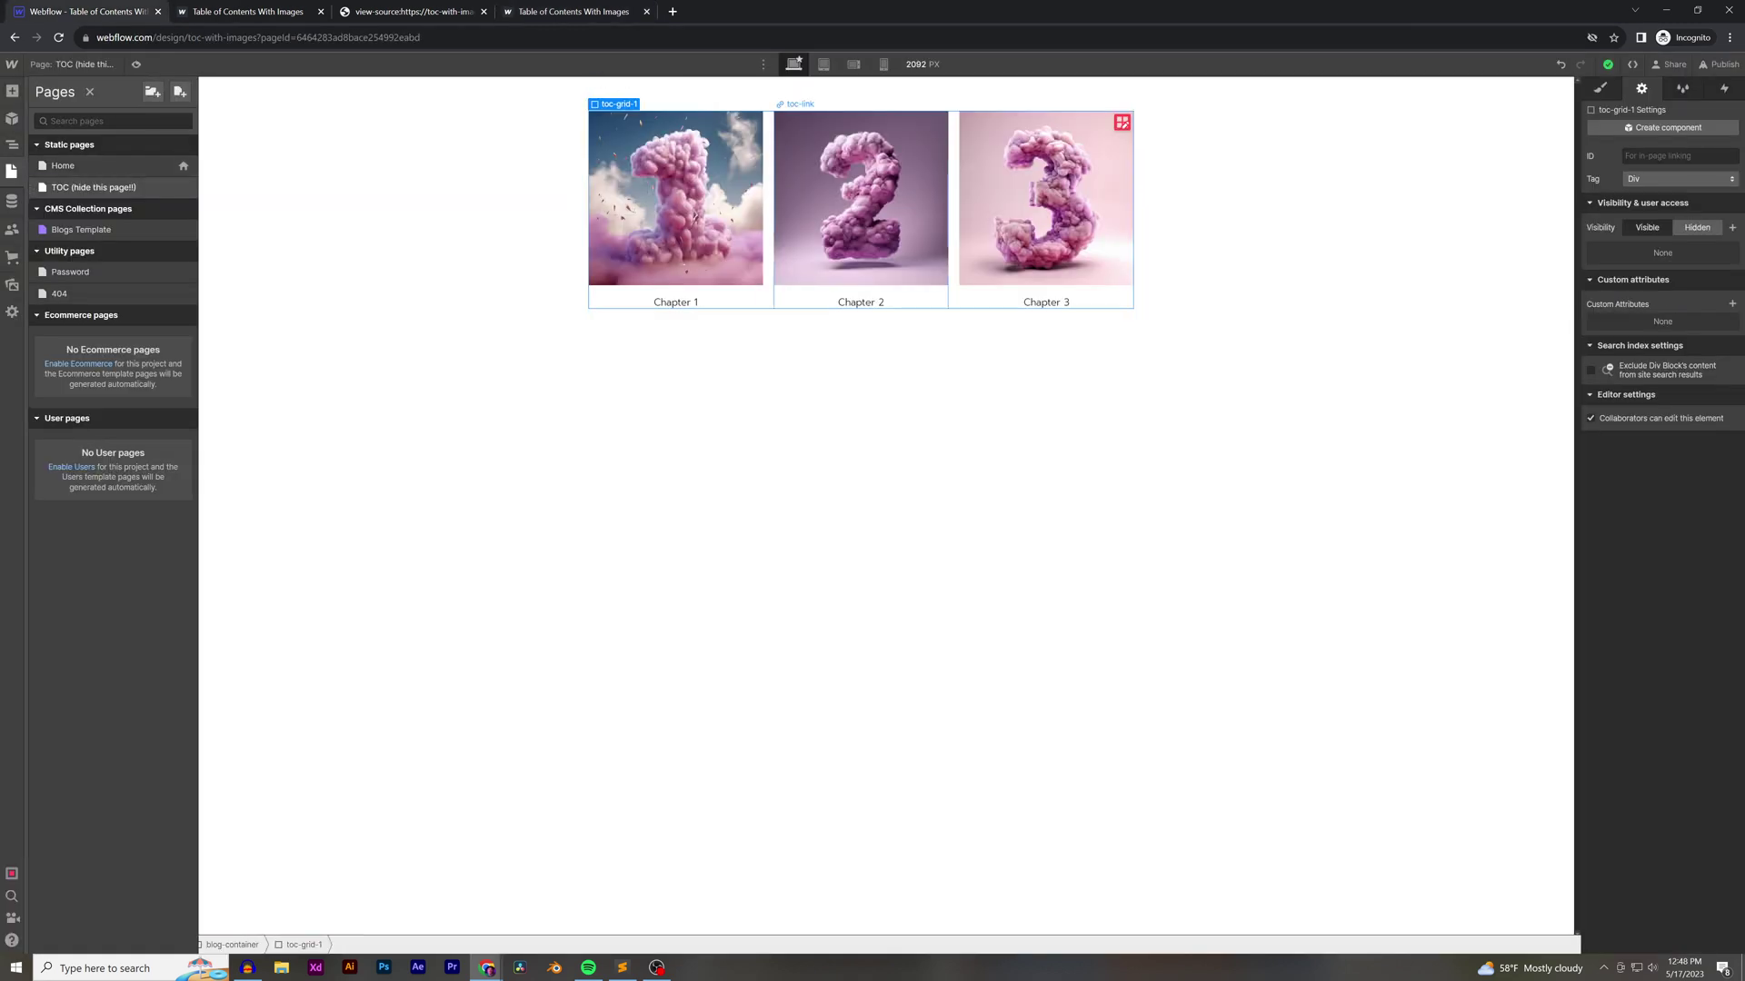
{"action": "left_click", "coordinate": [1032, 192]}
{"action": "key", "text": "s"}
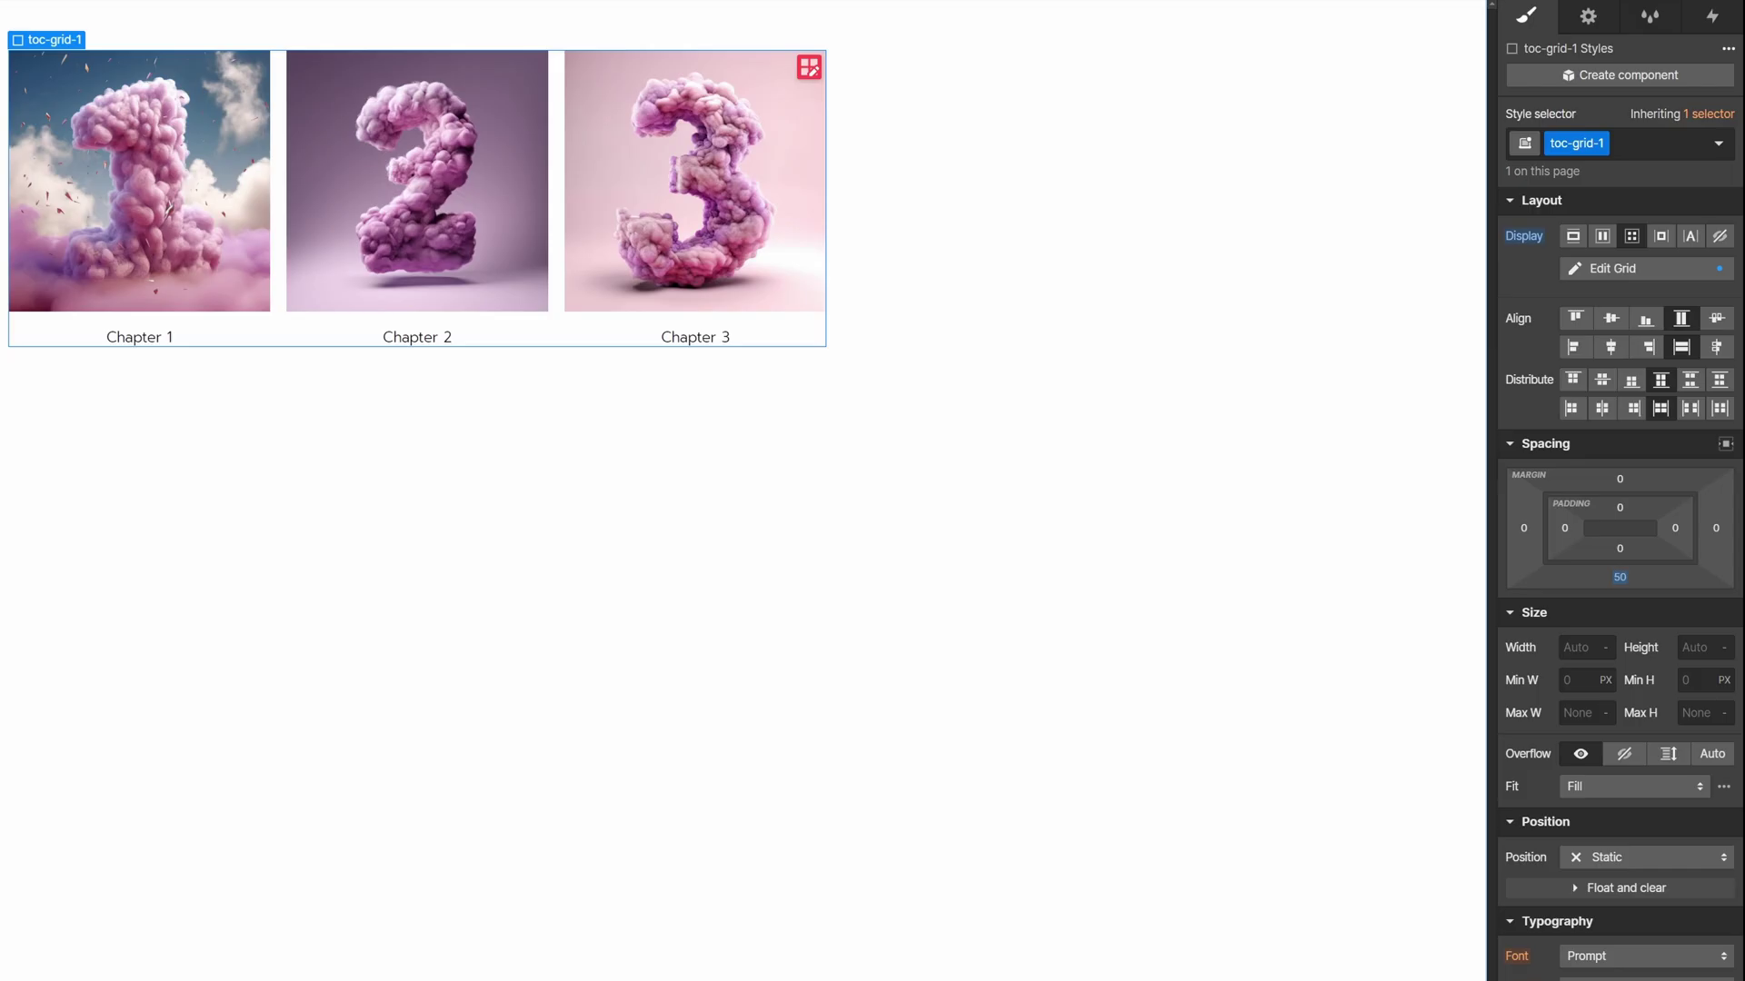
{"action": "key", "text": "shift+p"}
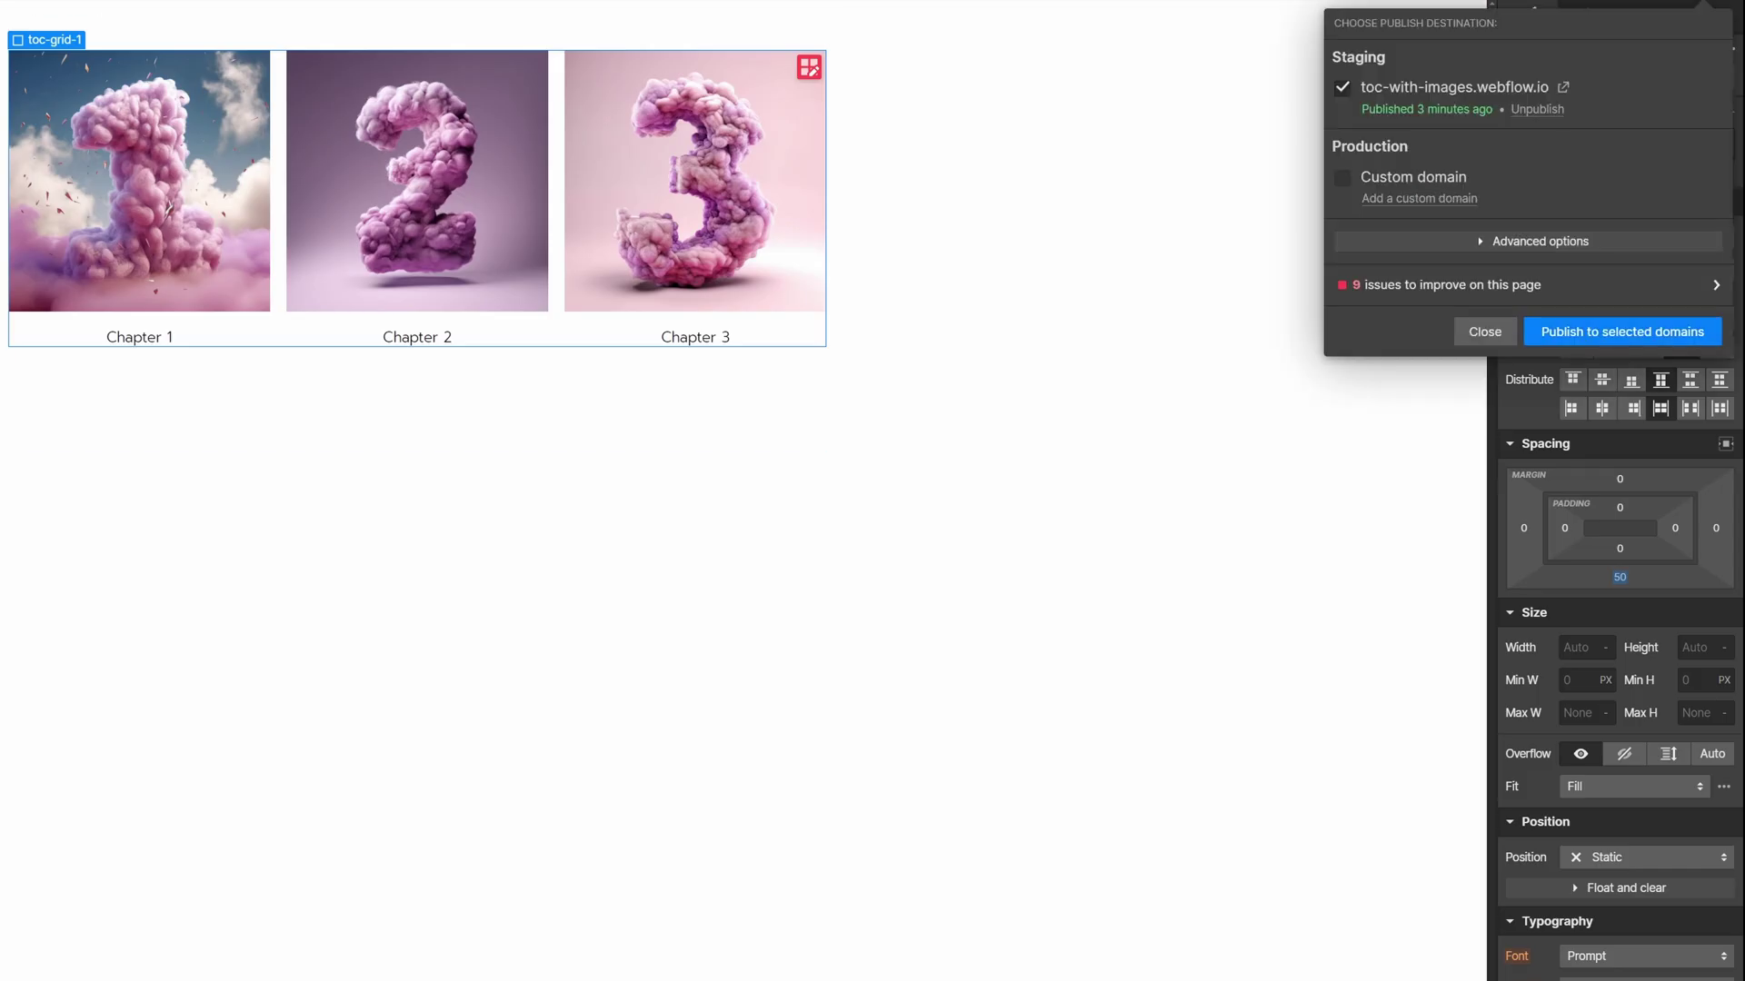
{"action": "key", "text": "Return"}
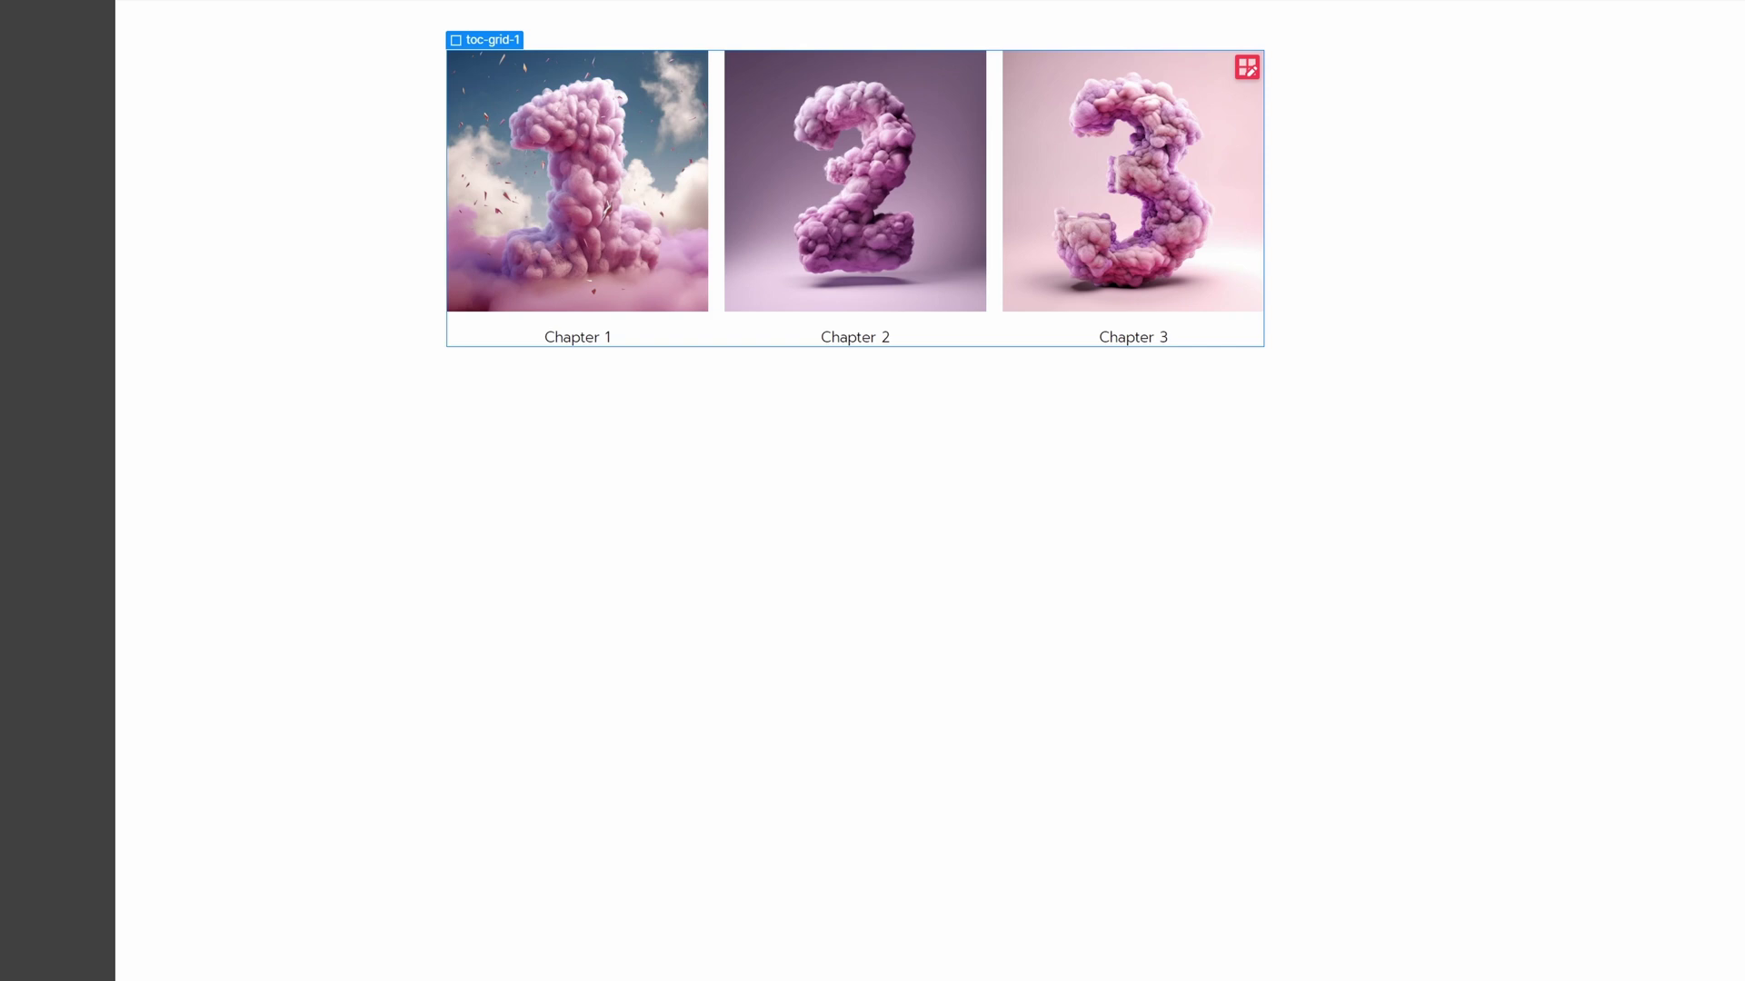
Save the TOC (hide this page!!) page as a draft in its page settings
{"action": "left_click", "coordinate": [502, 21]}
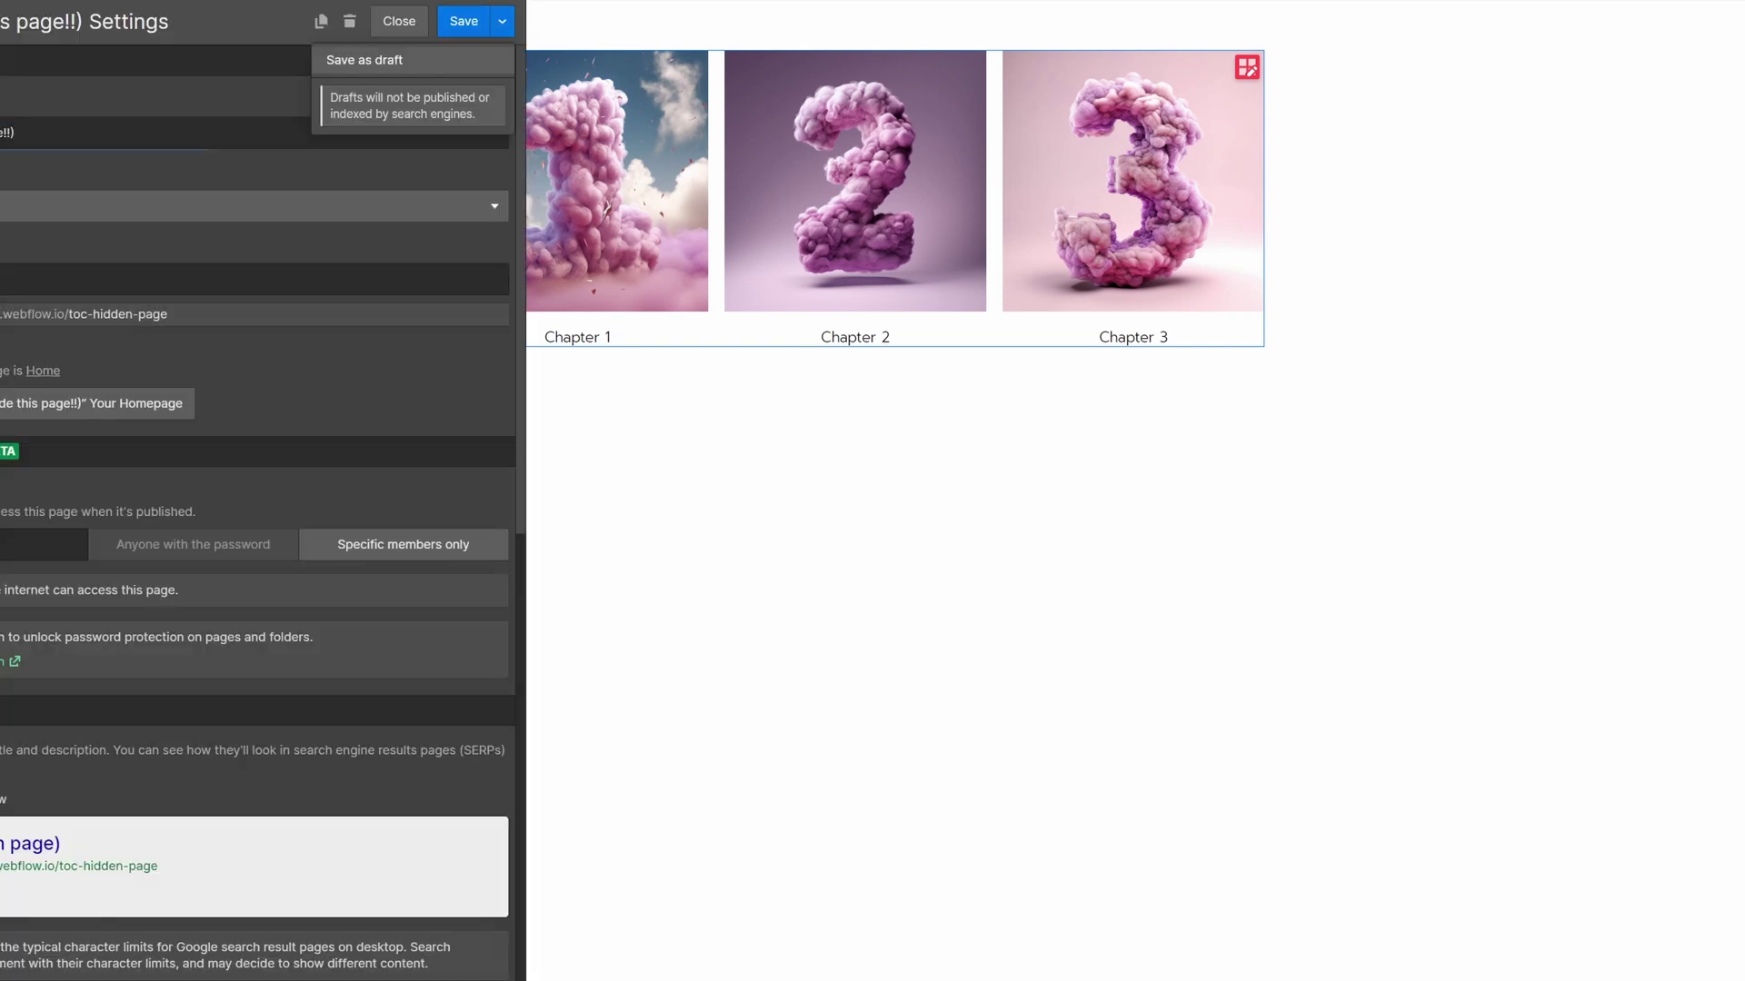
{"action": "left_click", "coordinate": [390, 59]}
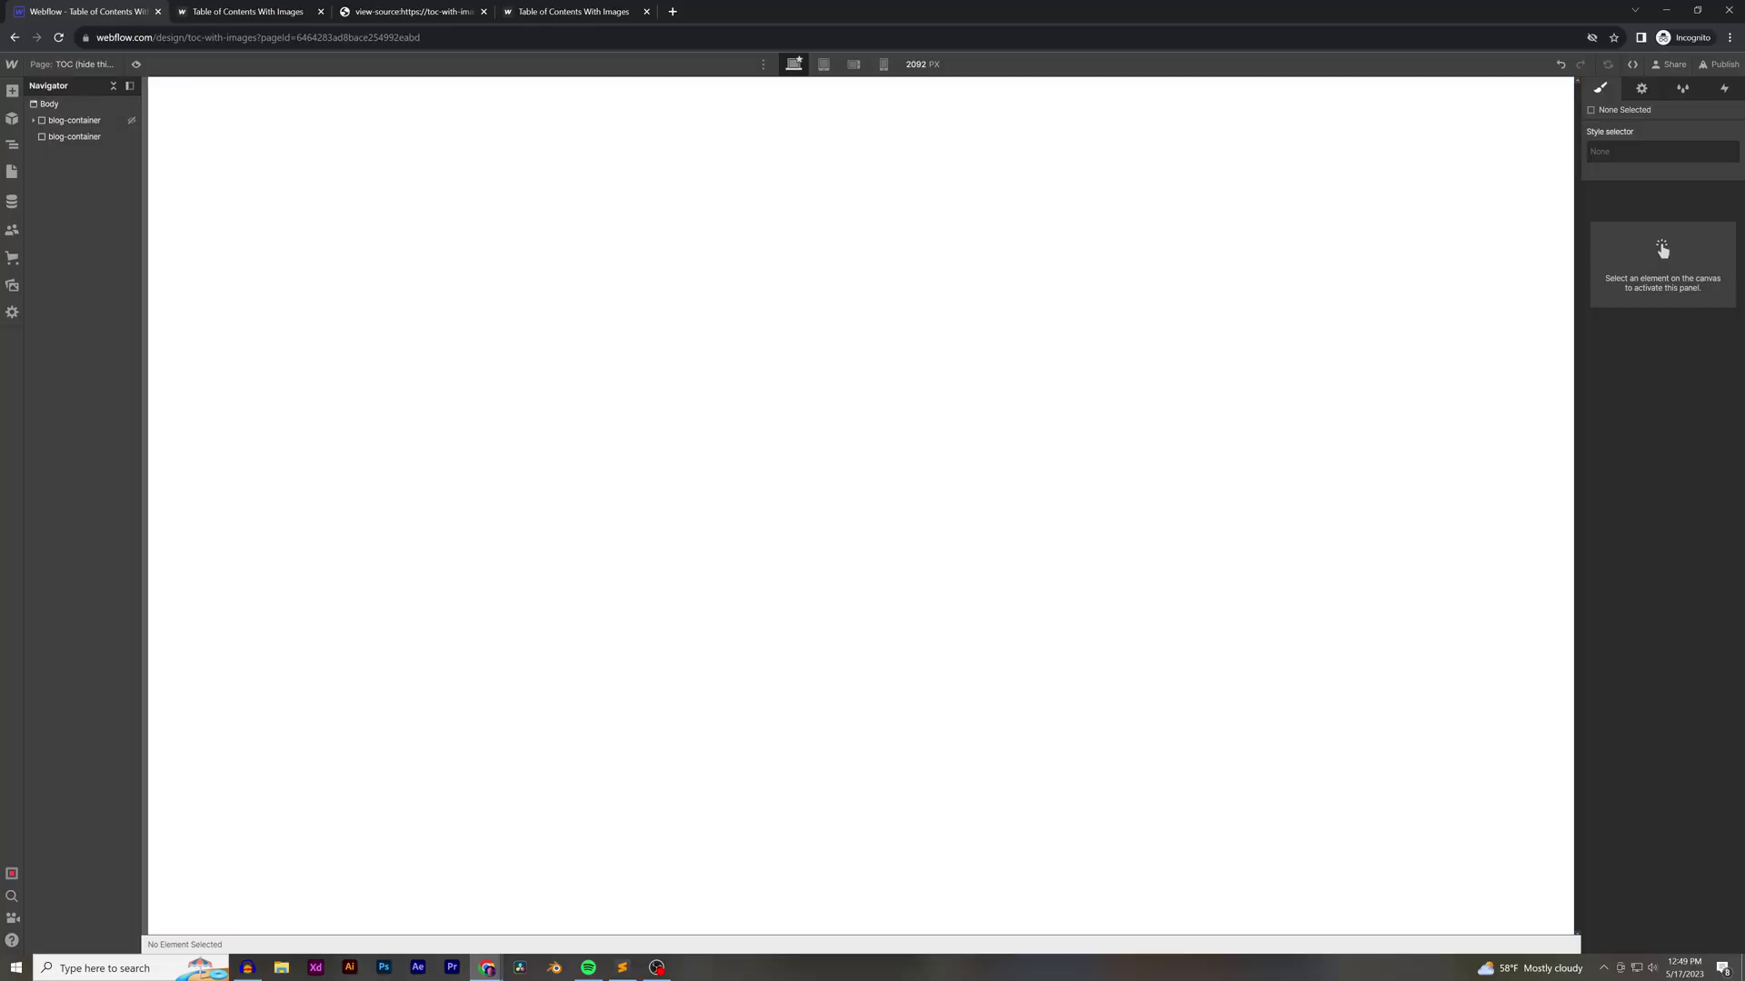
Bring up the unused styles for cleanup in the Style Manager, and check the chapter grid on the live test post
{"action": "left_click", "coordinate": [1682, 88]}
{"action": "left_click", "coordinate": [1715, 109]}
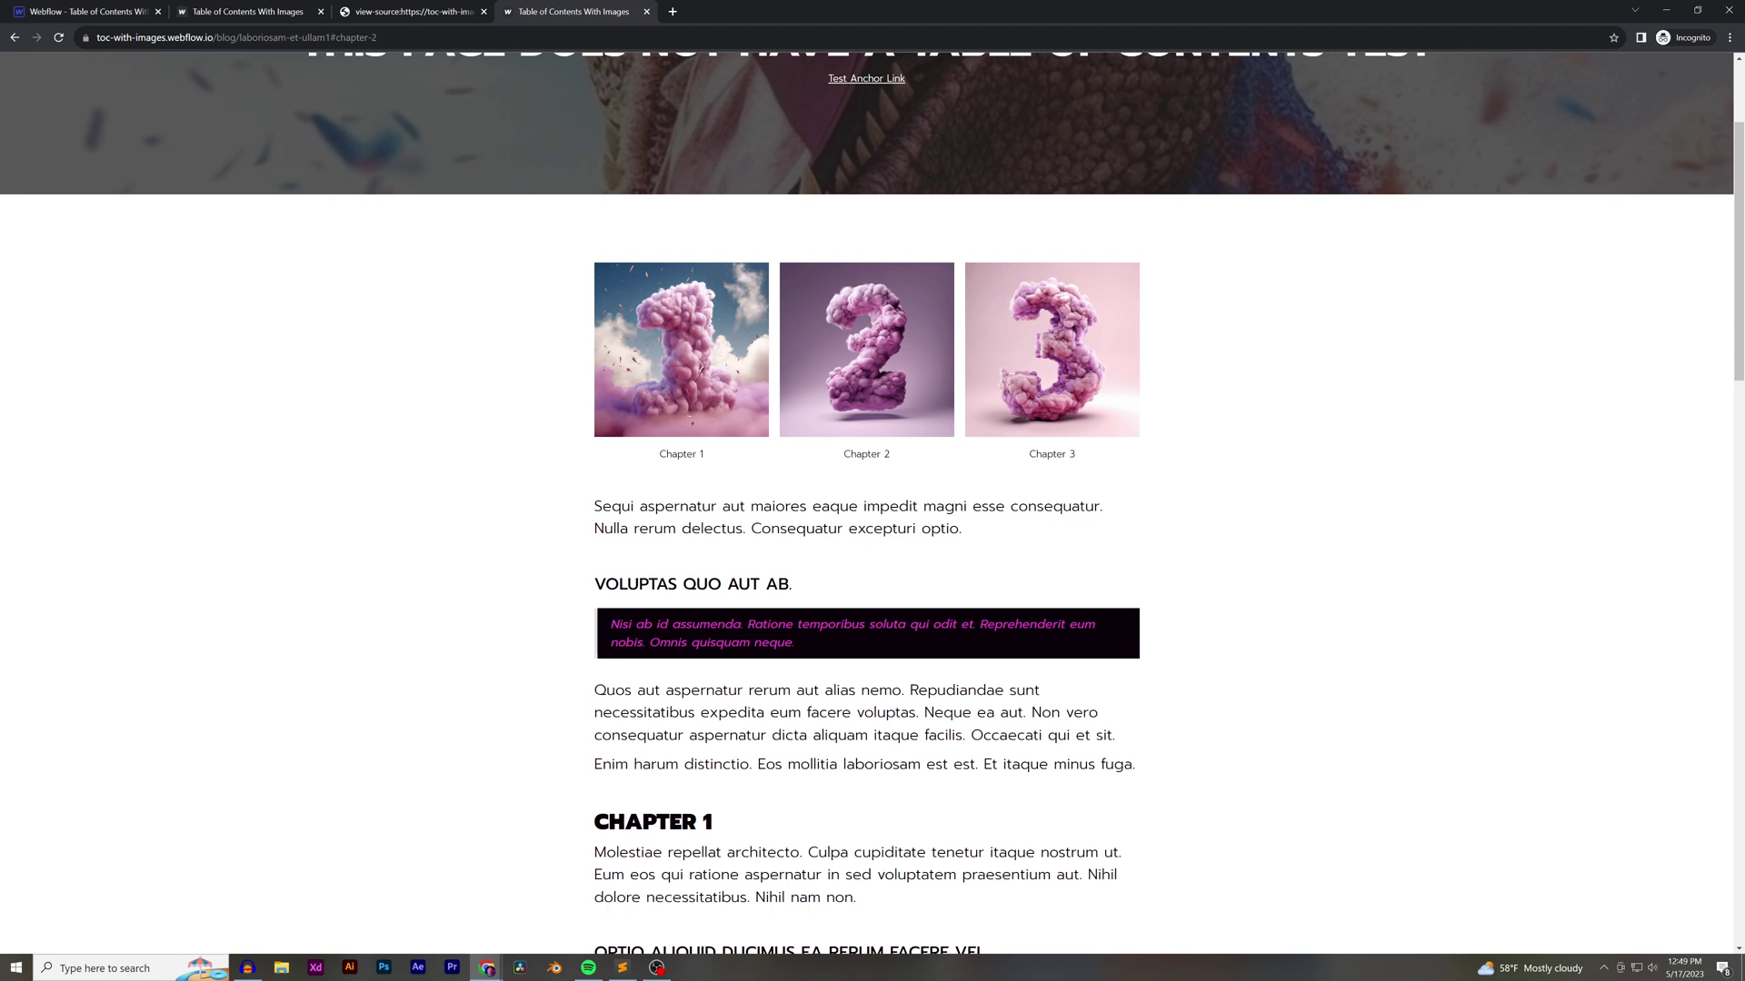
{"action": "scroll", "coordinate": [867, 500], "scroll_direction": "up", "scroll_amount": 2}
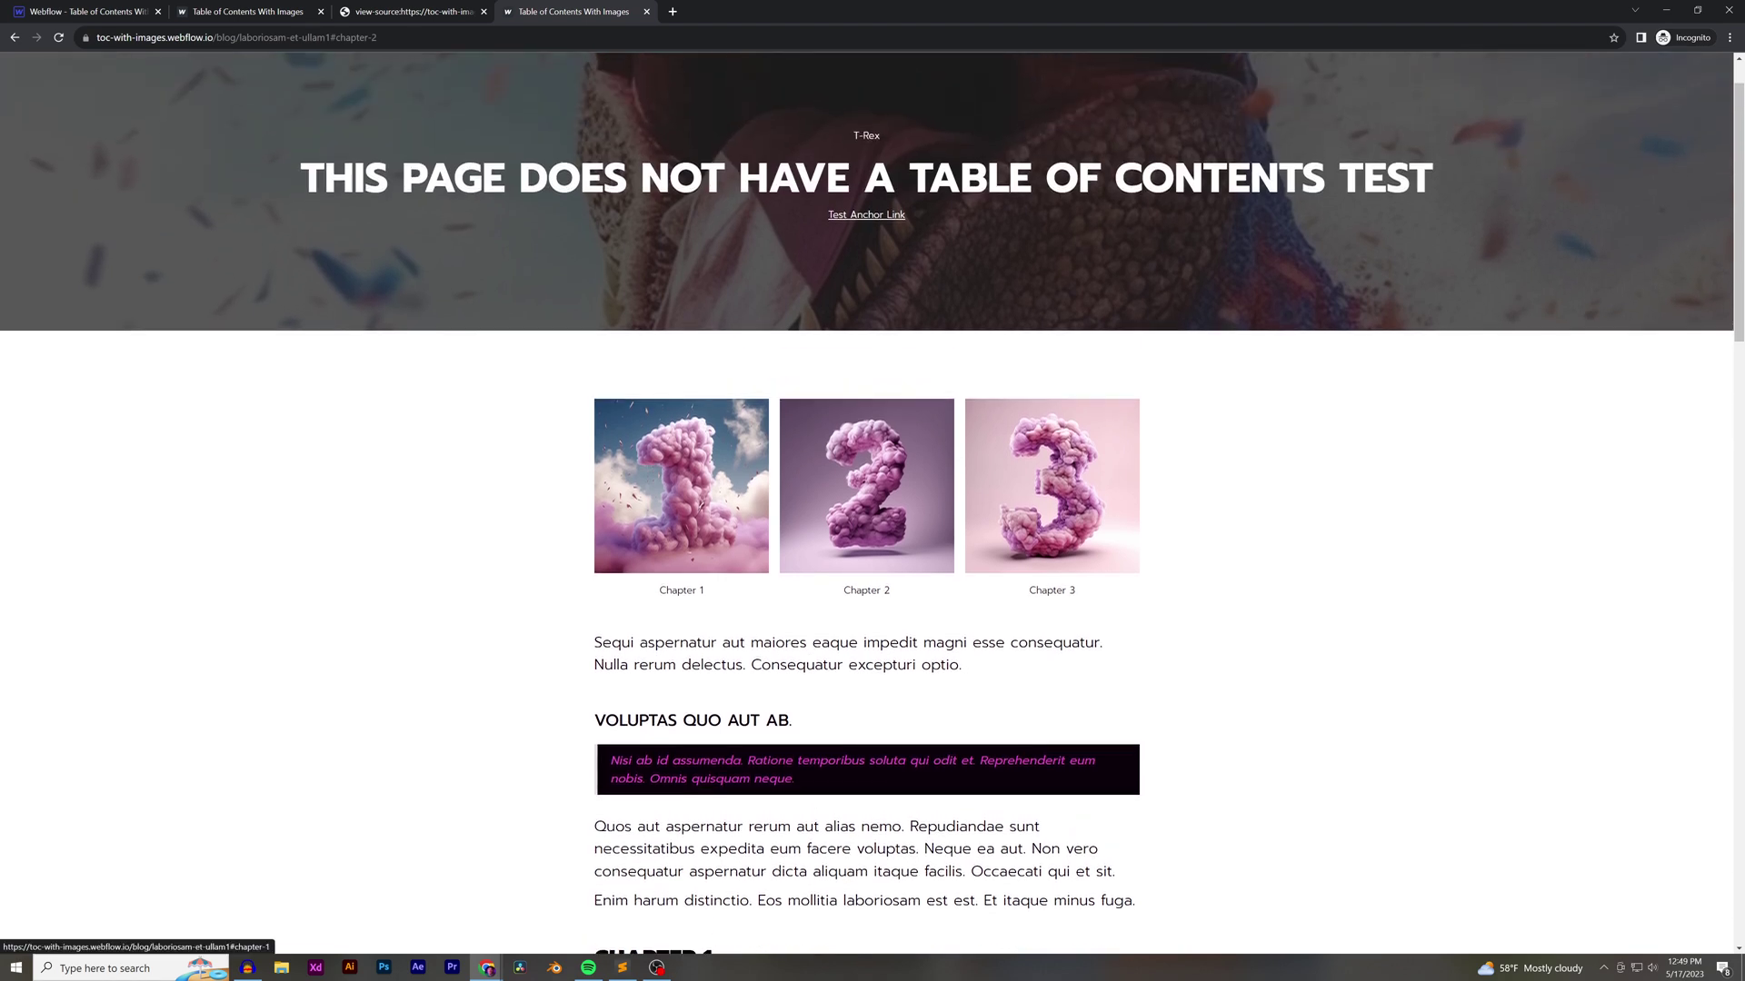
{"action": "key", "text": "ctrl+1"}
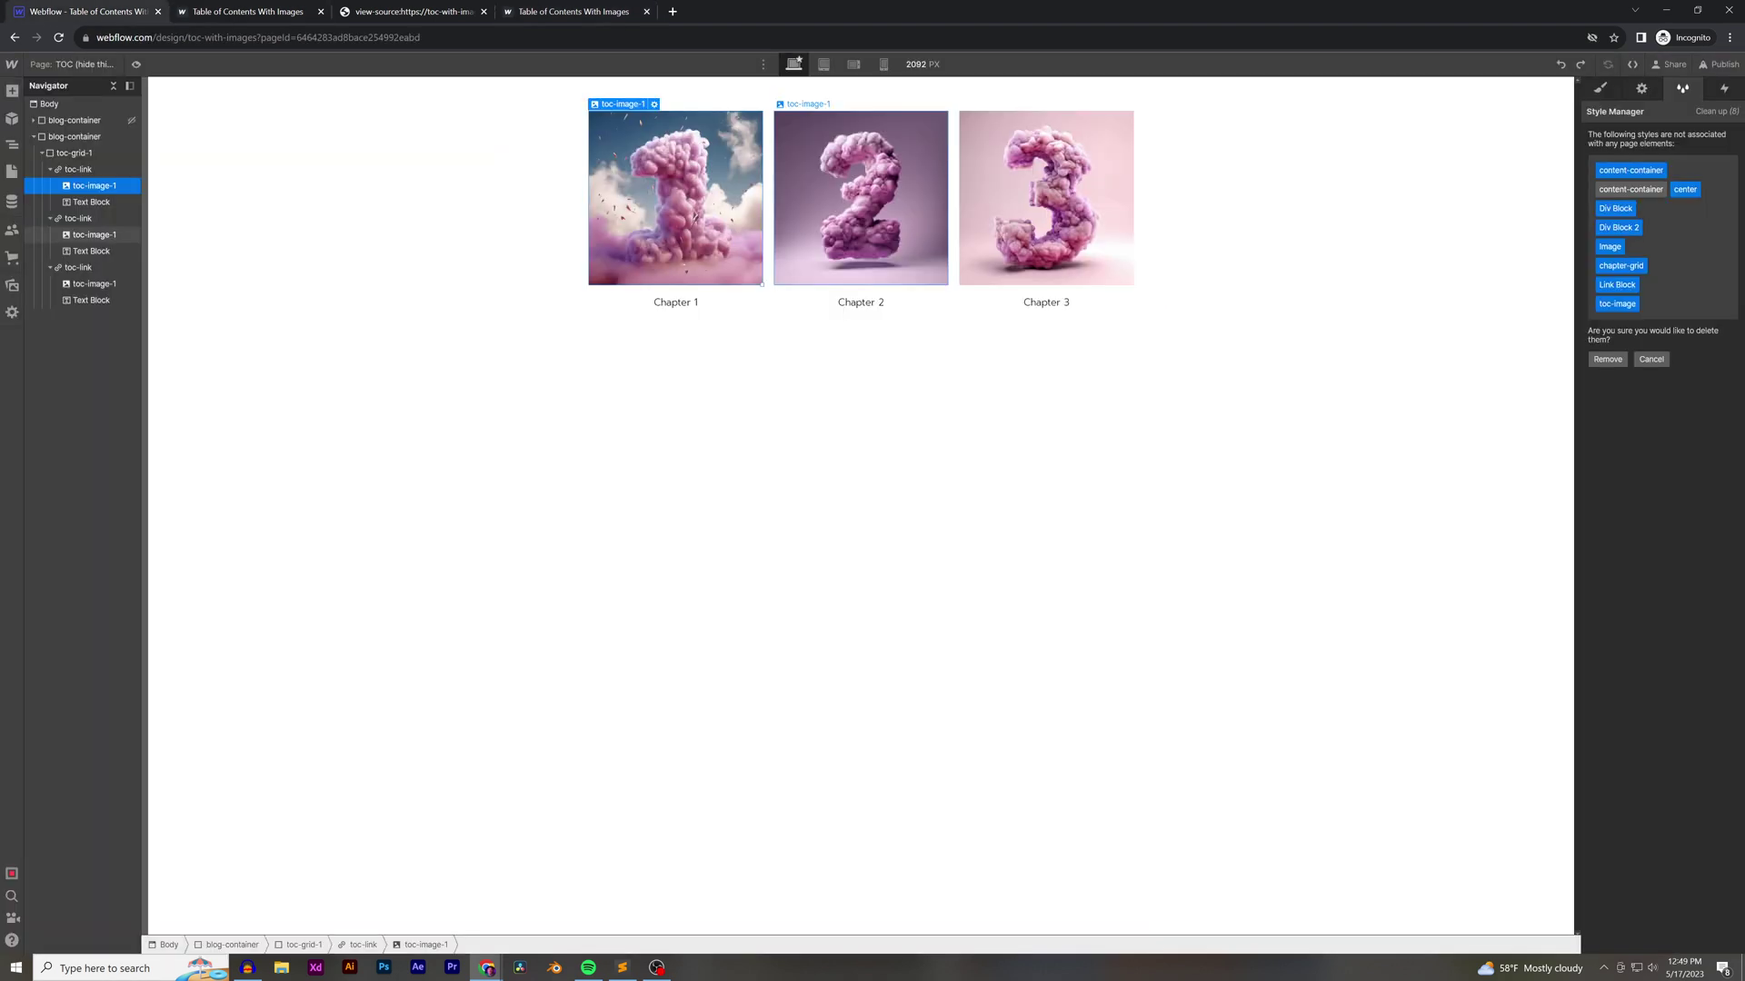